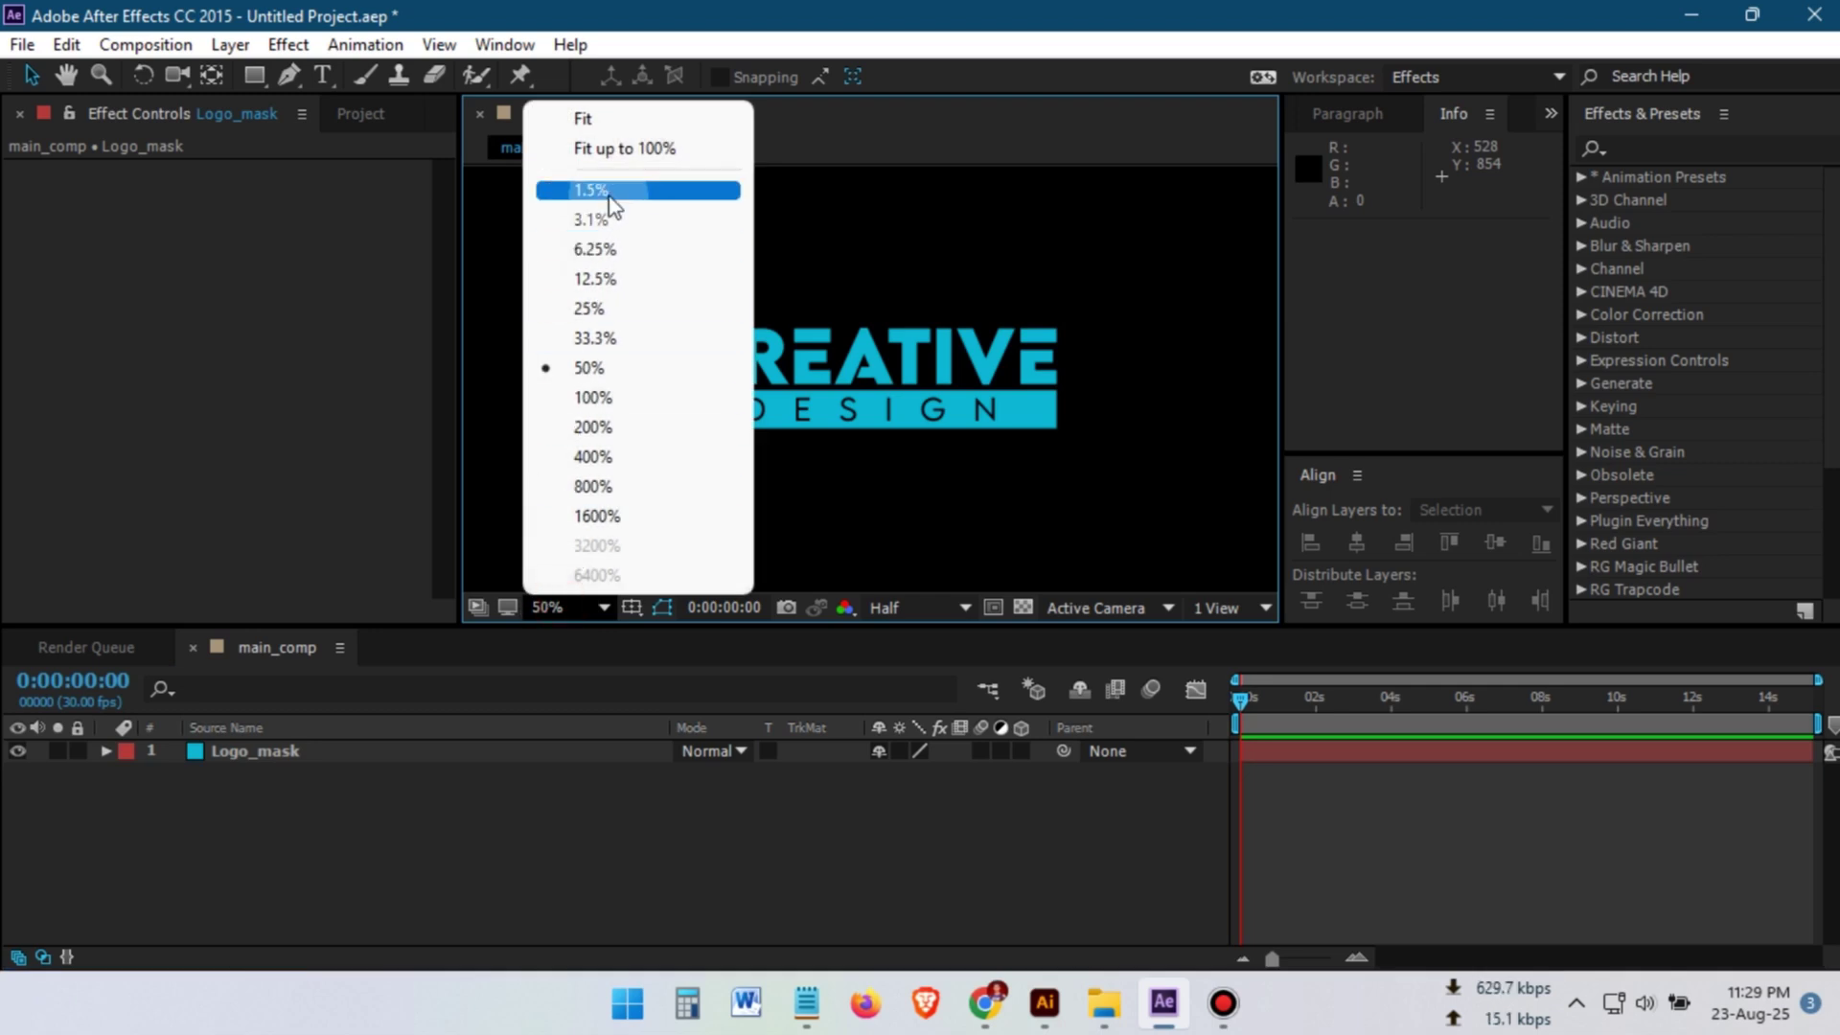
Step: Set the viewer to Fit up to 100% so the whole CREATIVE DESIGN main_comp frame shows
{"action": "left_click", "coordinate": [610, 152]}
{"action": "left_click", "coordinate": [288, 819]}
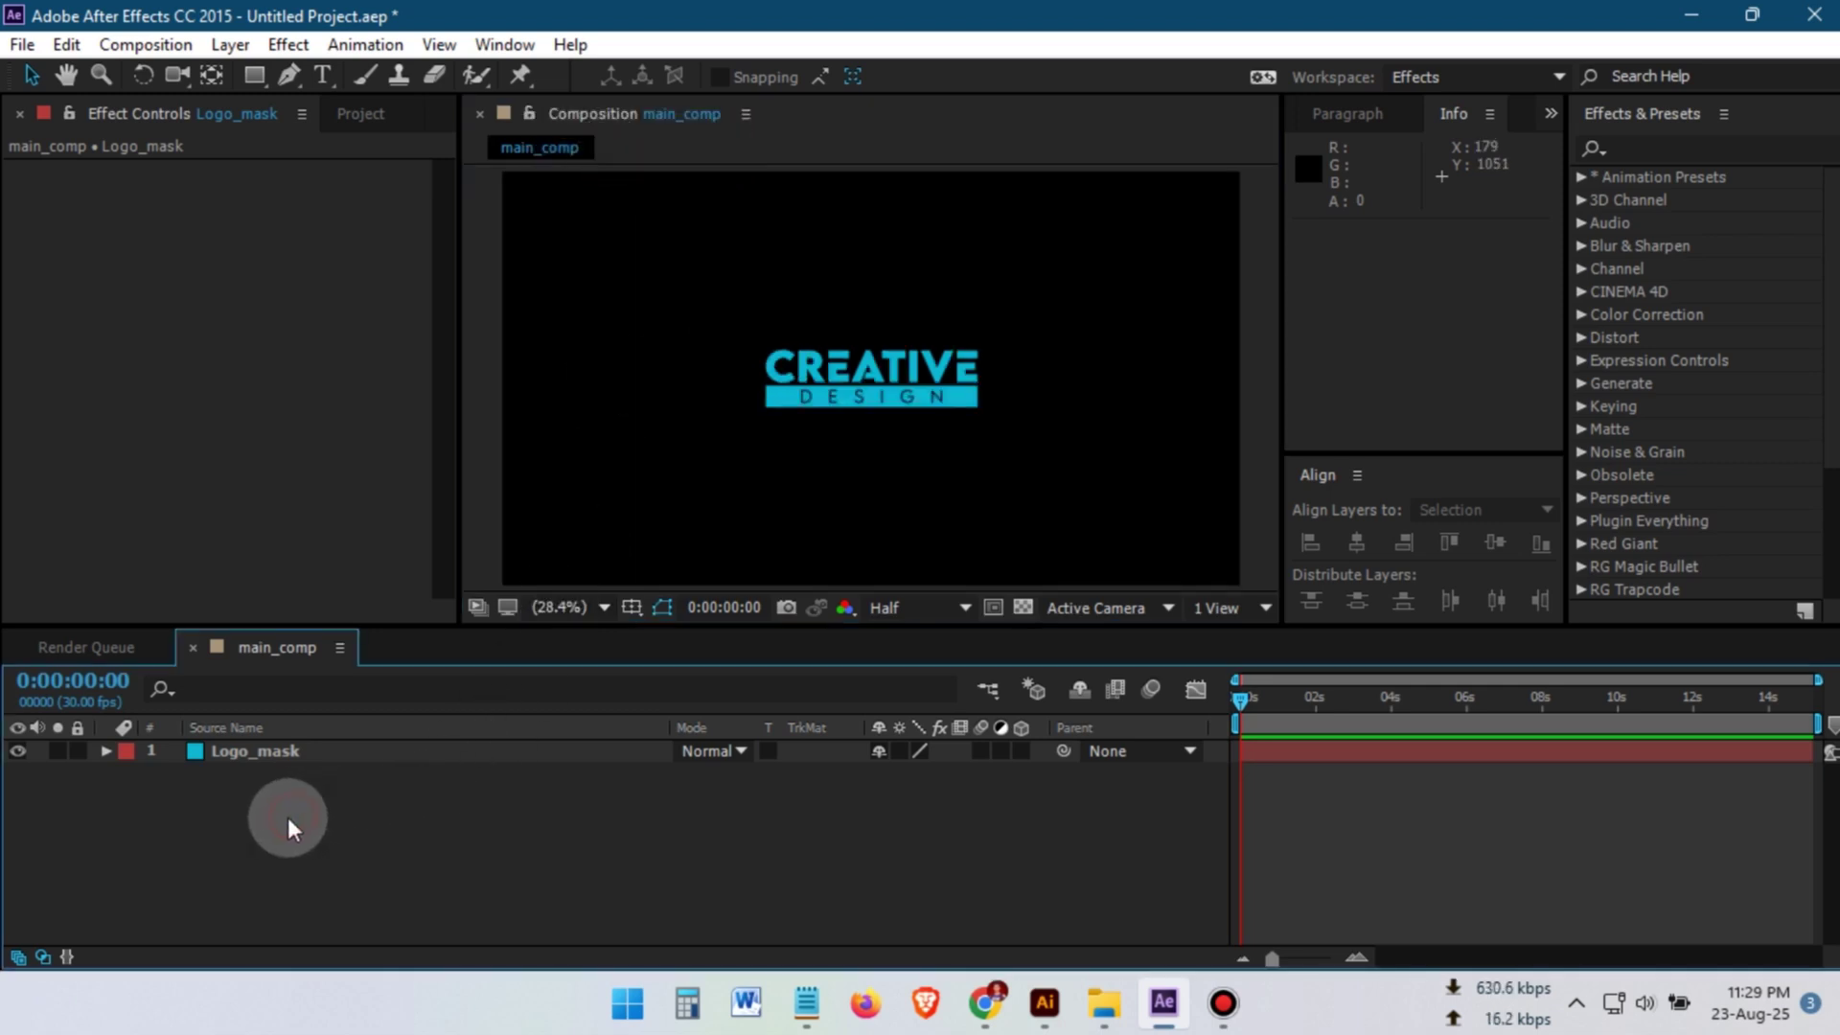
Step: Create a black (000000) full-frame solid named Element 3D in main_comp
{"action": "right_click", "coordinate": [239, 828]}
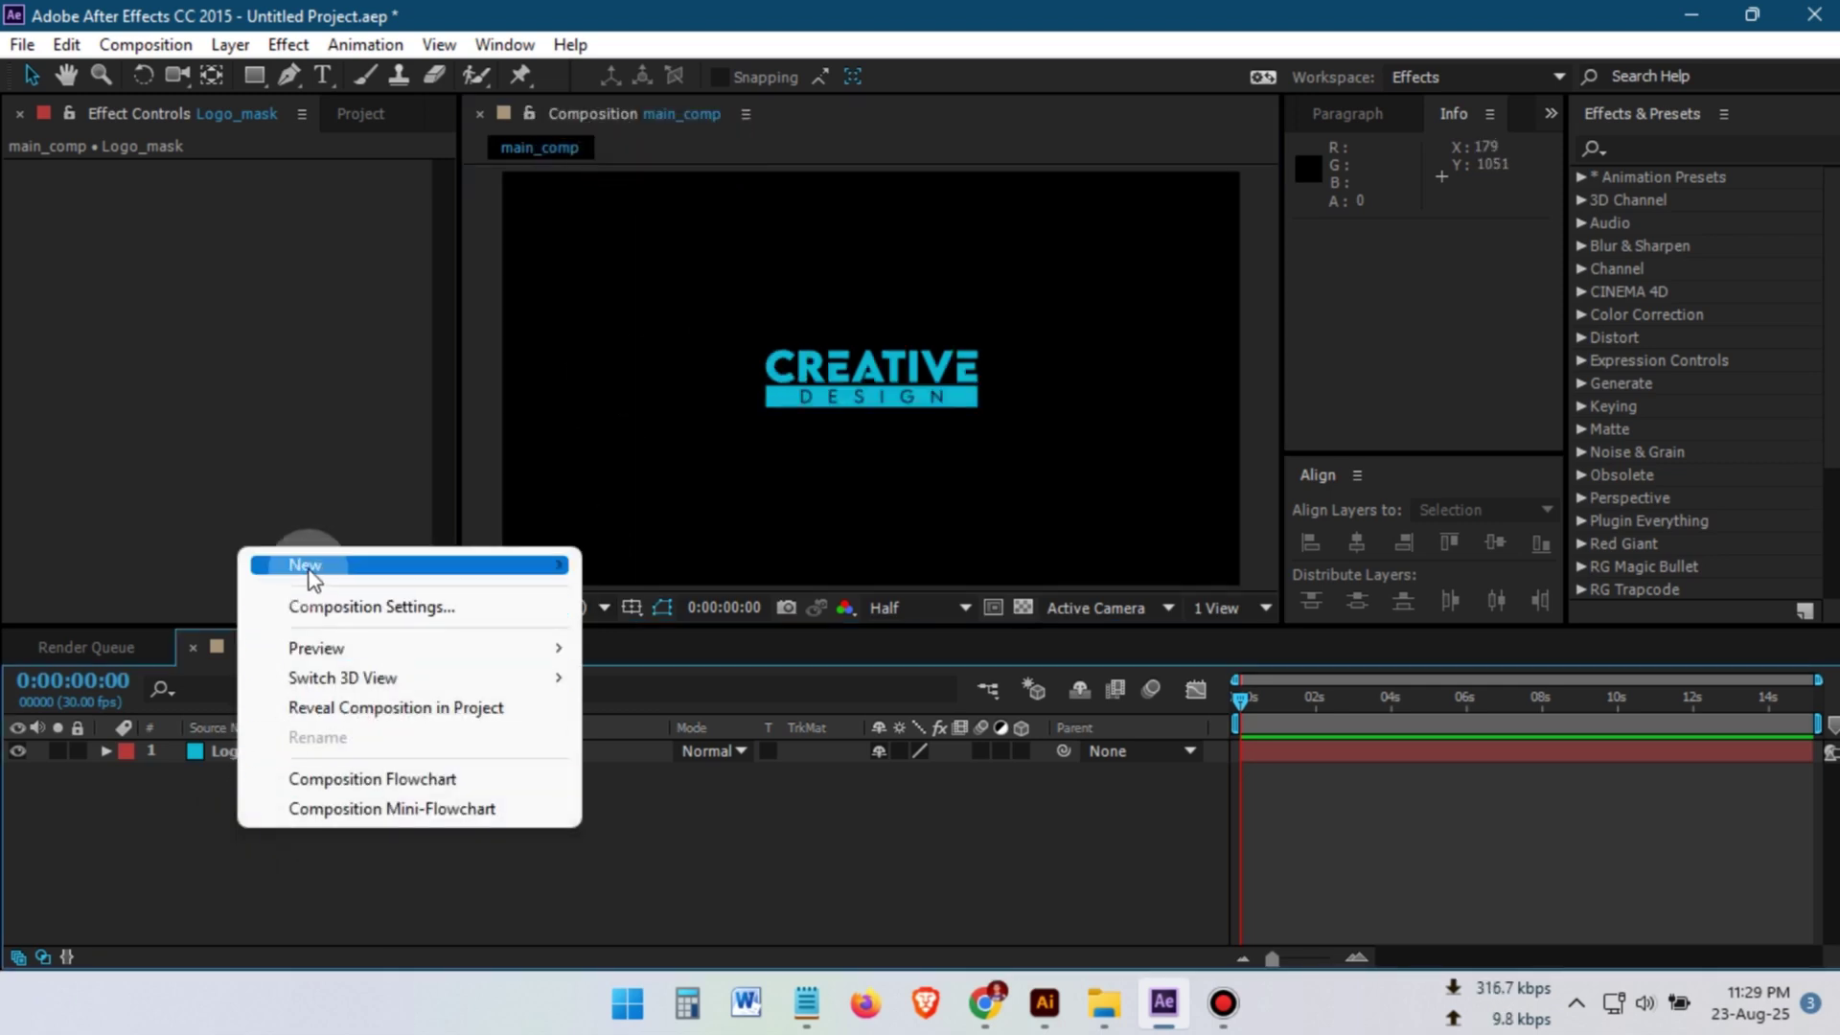
{"action": "mouse_move", "coordinate": [316, 567]}
{"action": "left_click", "coordinate": [695, 641]}
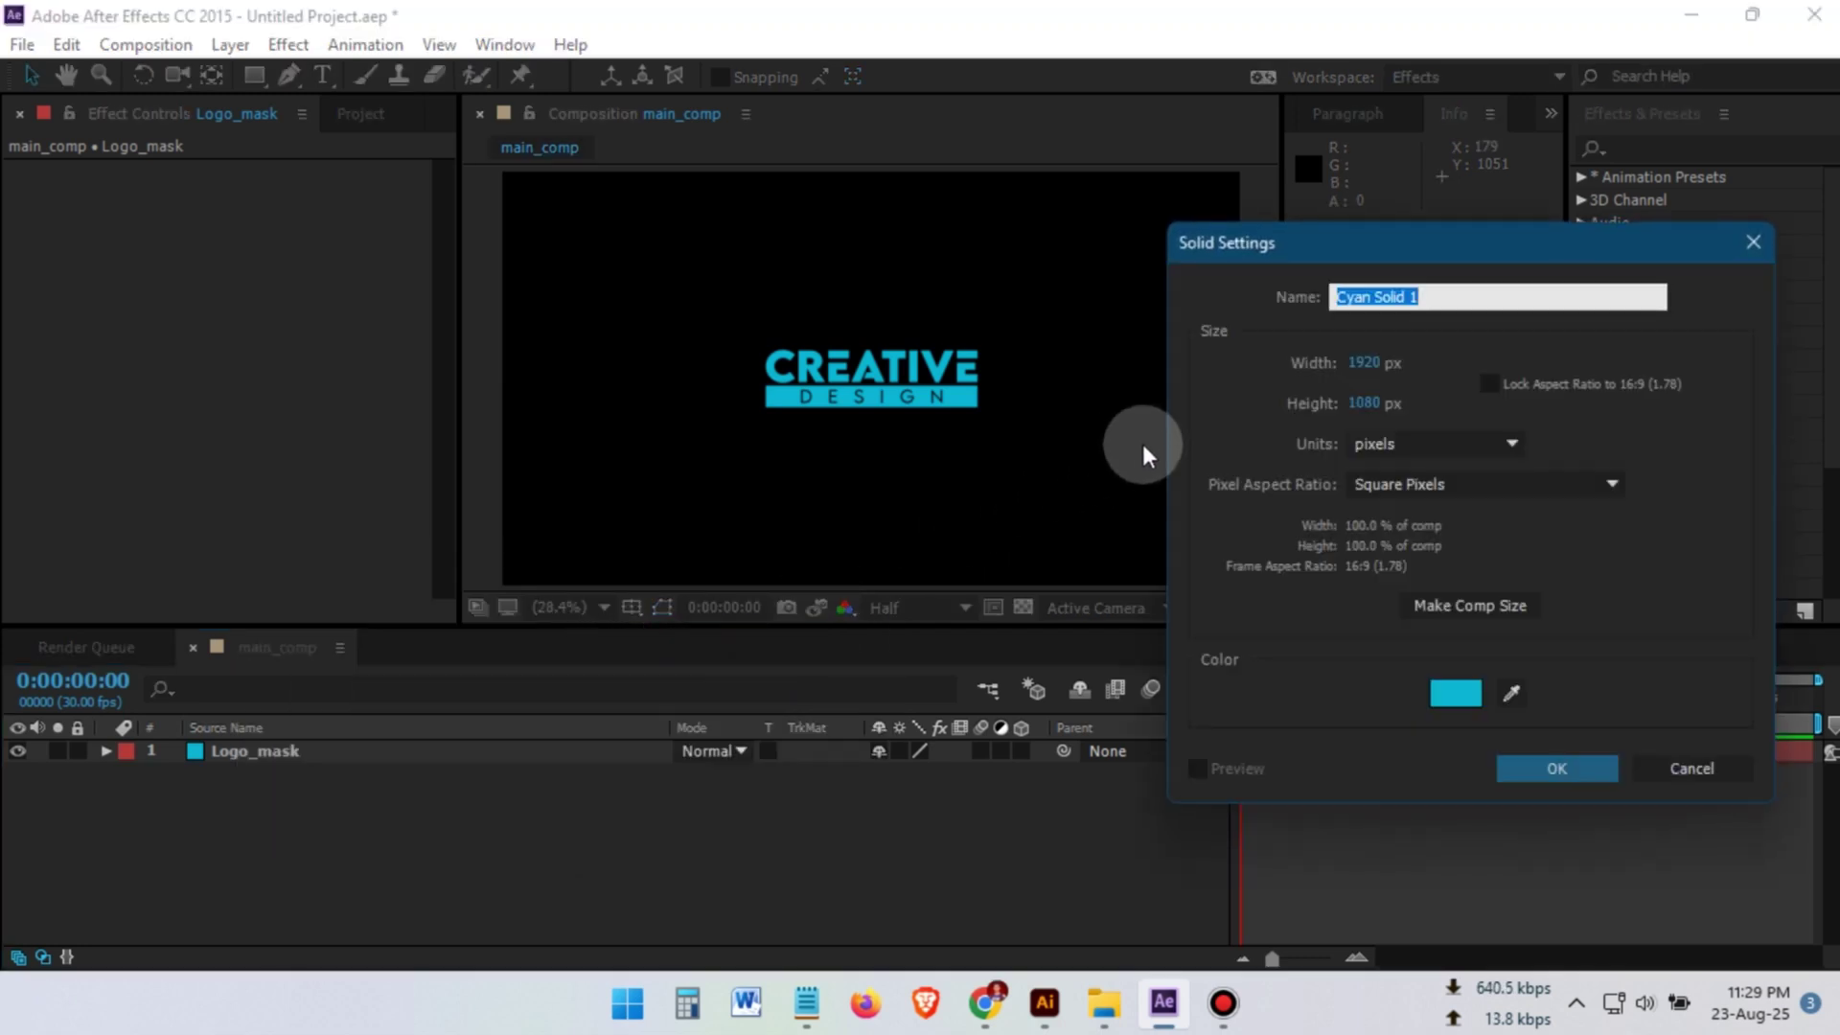
{"action": "type", "text": "Element 3D"}
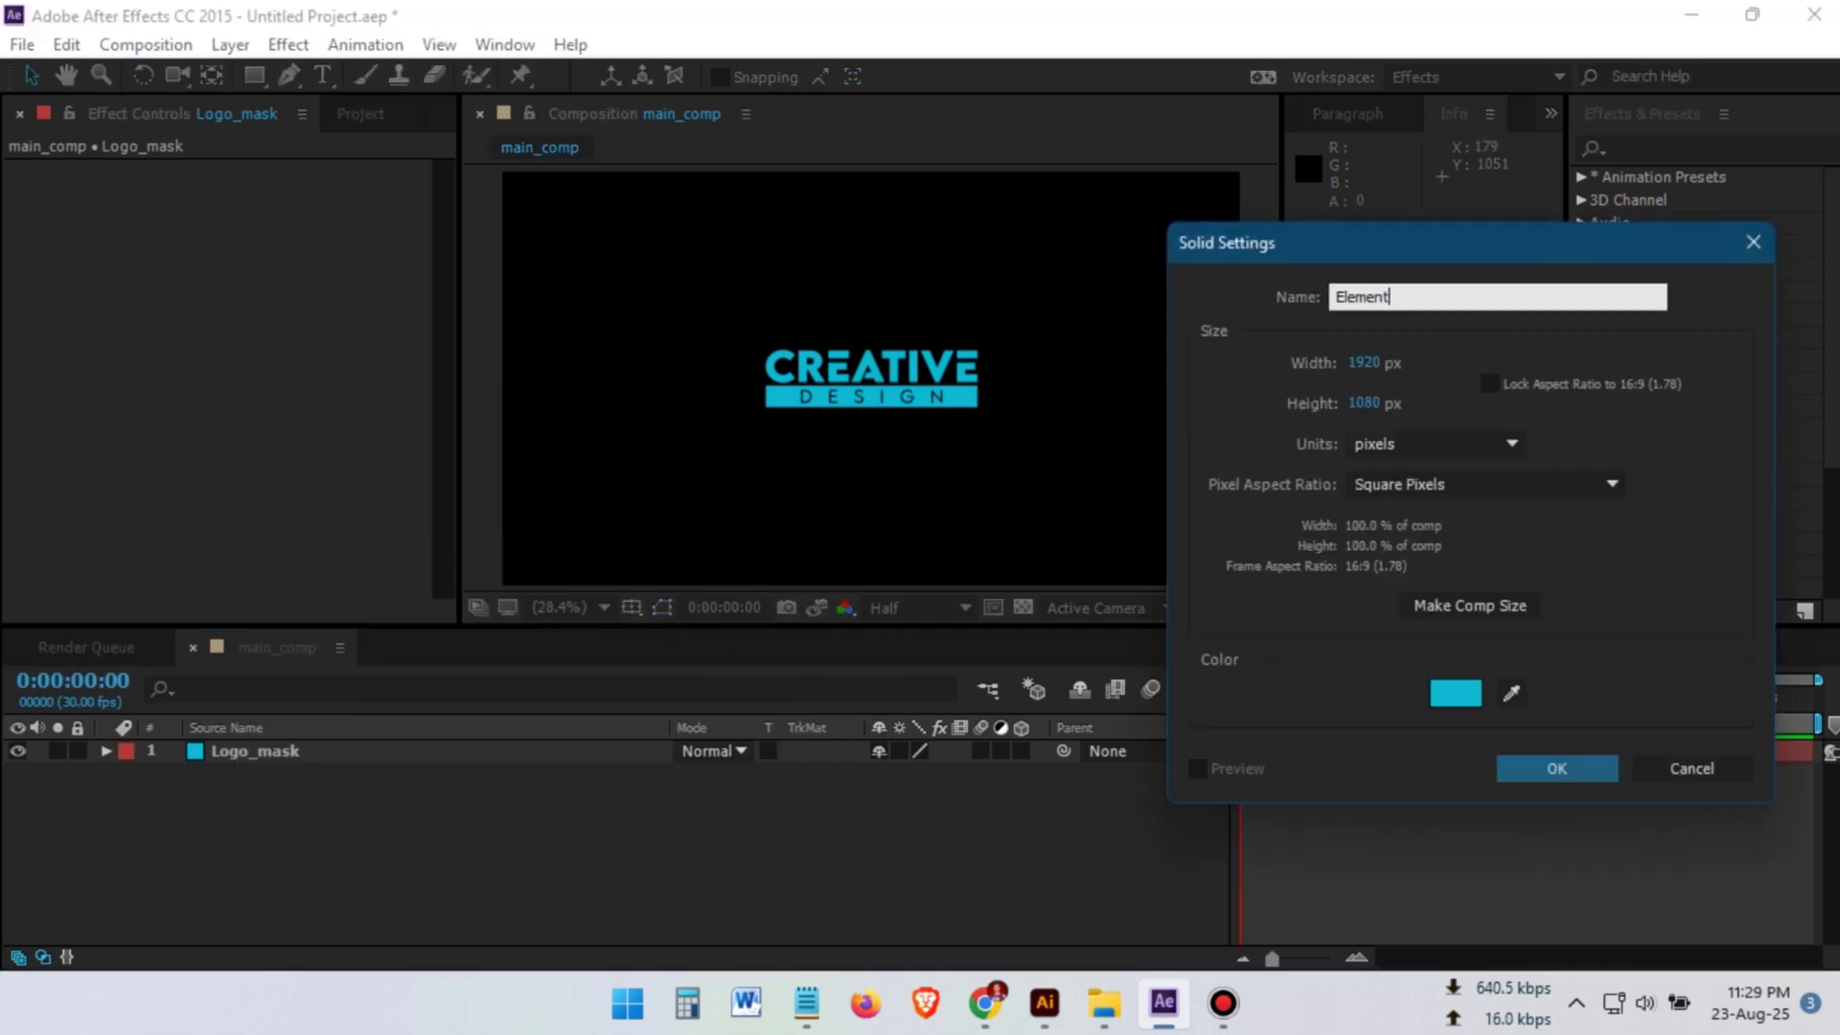
{"action": "left_click", "coordinate": [1448, 704]}
{"action": "left_click_drag", "start_coordinate": [1275, 834], "coordinate": [1156, 934]}
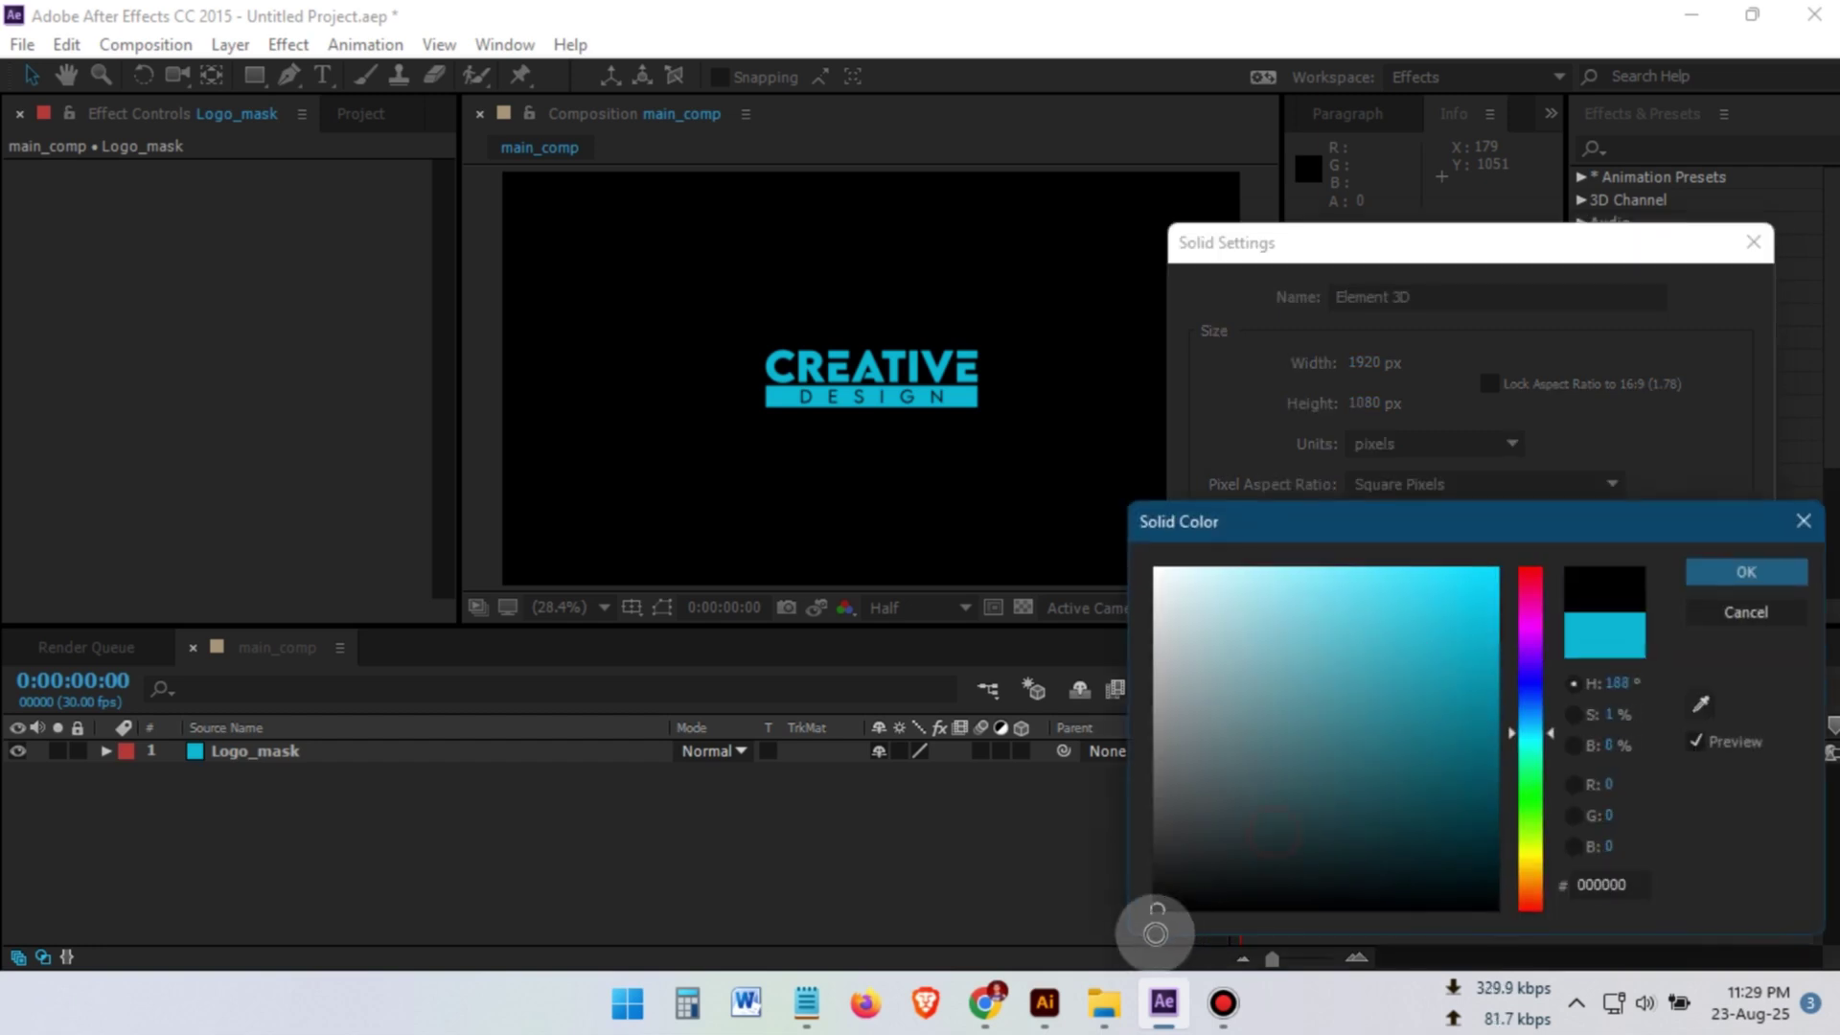
{"action": "left_click", "coordinate": [1737, 579]}
{"action": "left_click", "coordinate": [1576, 767]}
{"action": "left_click", "coordinate": [288, 45]}
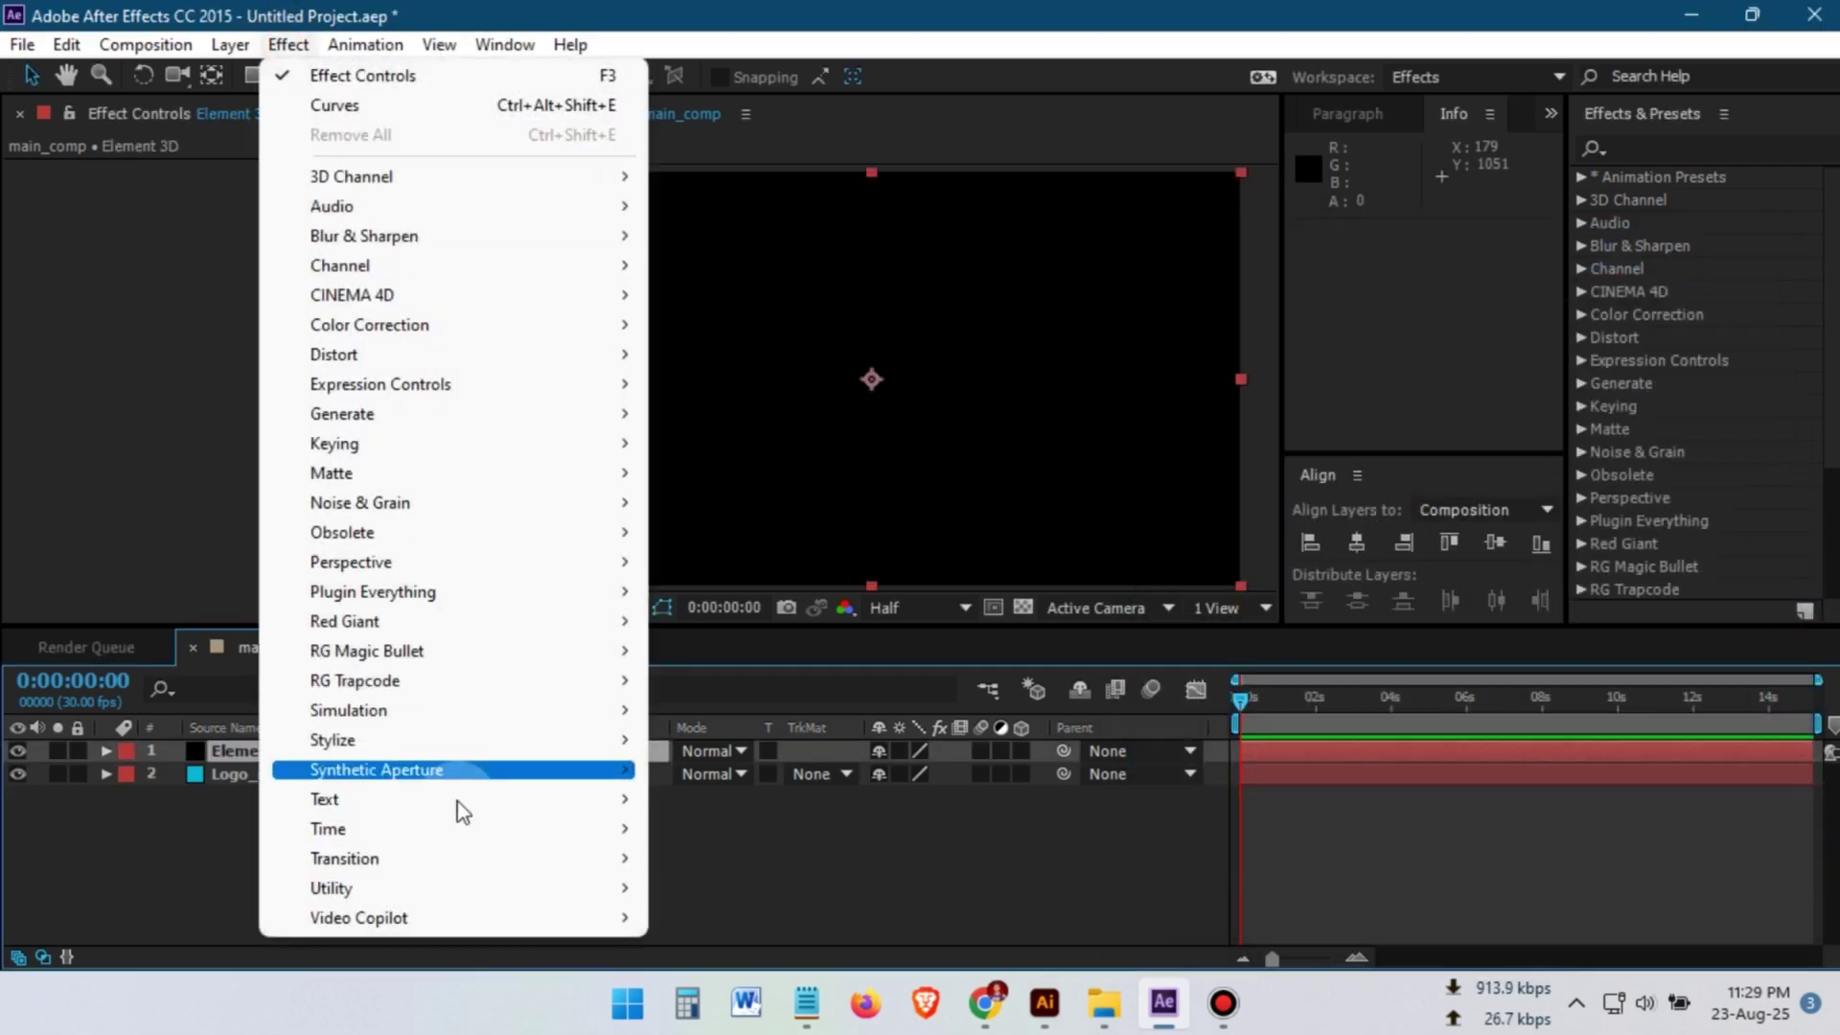
Step: Apply Video Copilot Element to the Element 3D solid and set Path Layer 1 to Logo_mask
{"action": "mouse_move", "coordinate": [409, 918]}
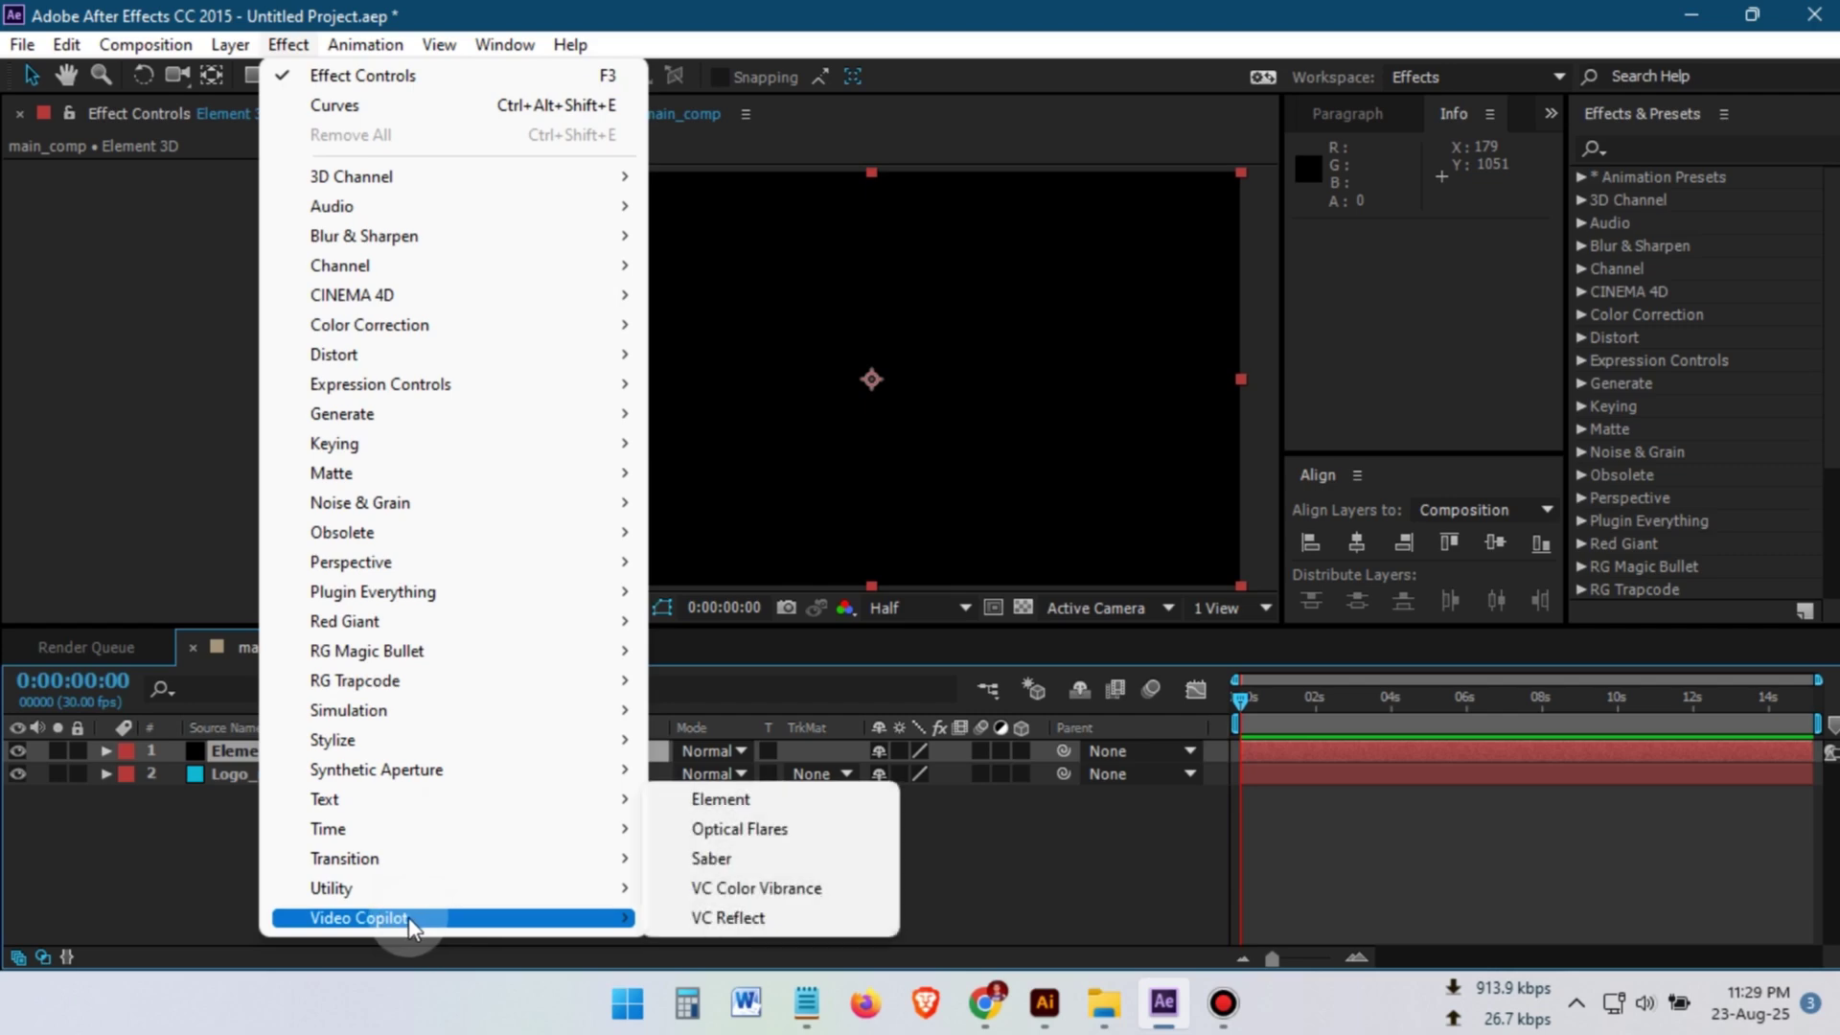
{"action": "left_click", "coordinate": [757, 810]}
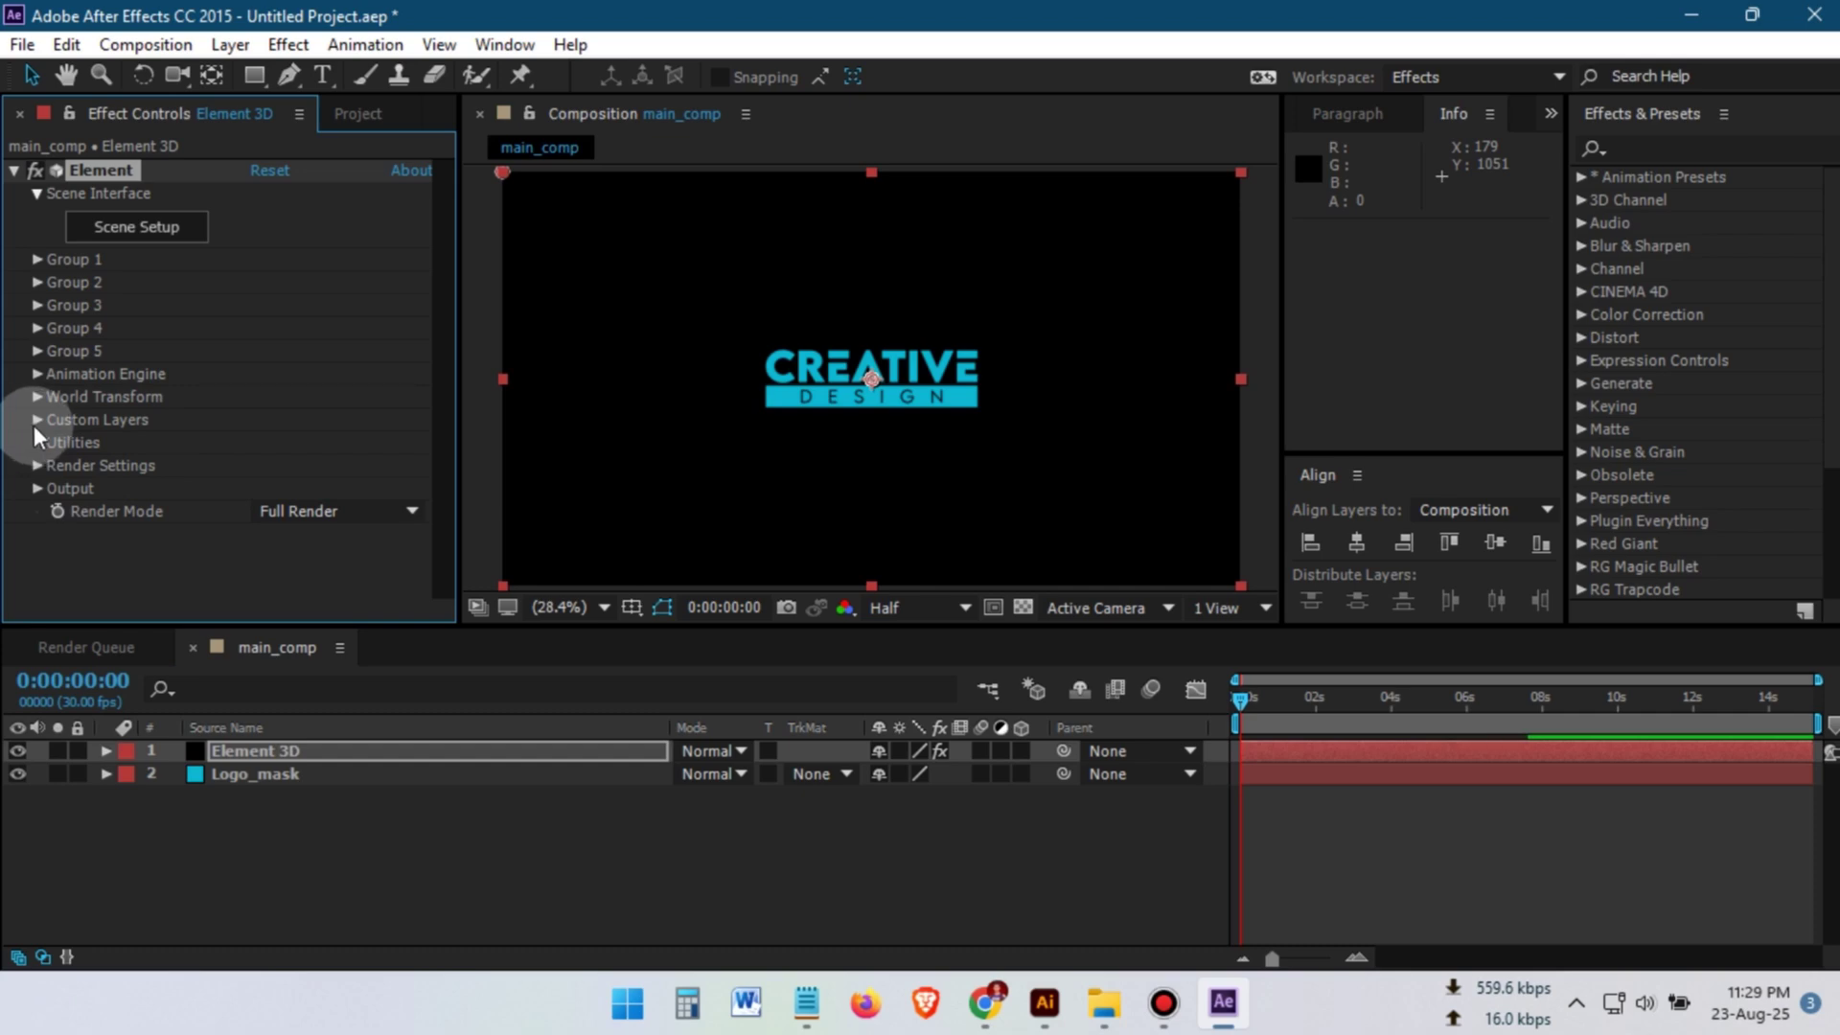
{"action": "left_click", "coordinate": [33, 426]}
{"action": "left_click", "coordinate": [62, 445]}
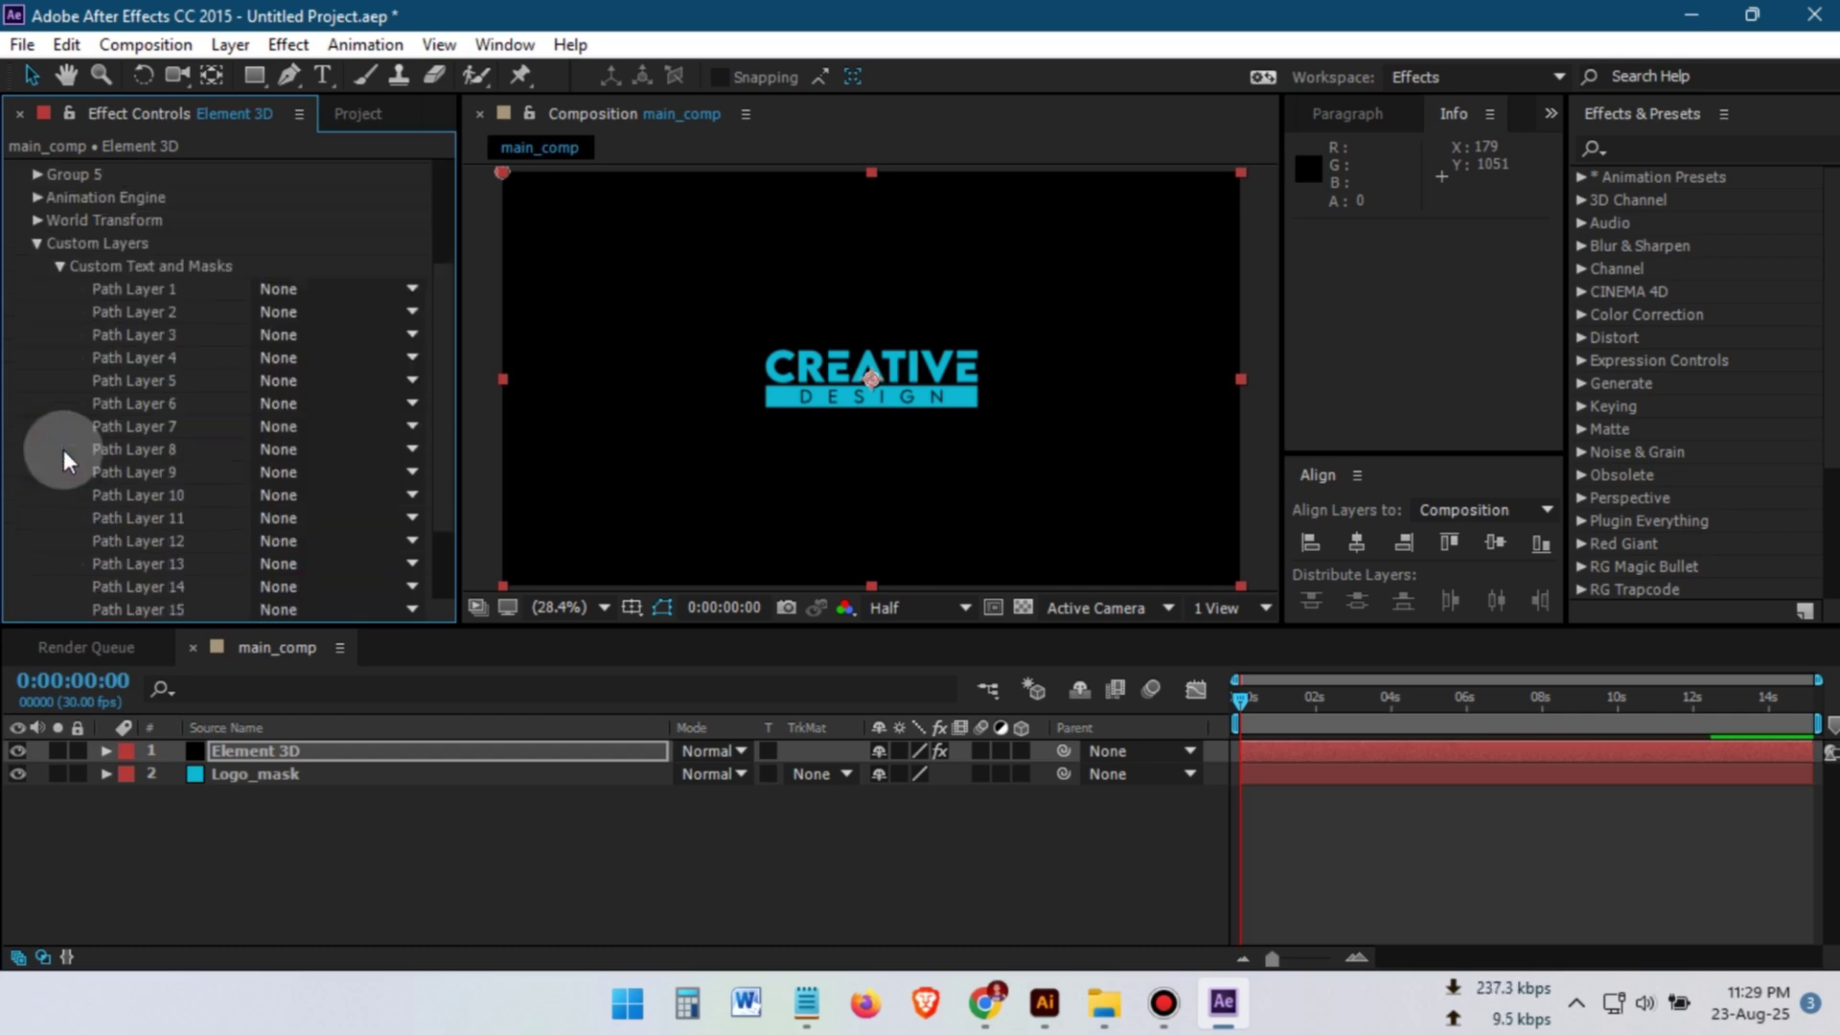
{"action": "left_click", "coordinate": [278, 290]}
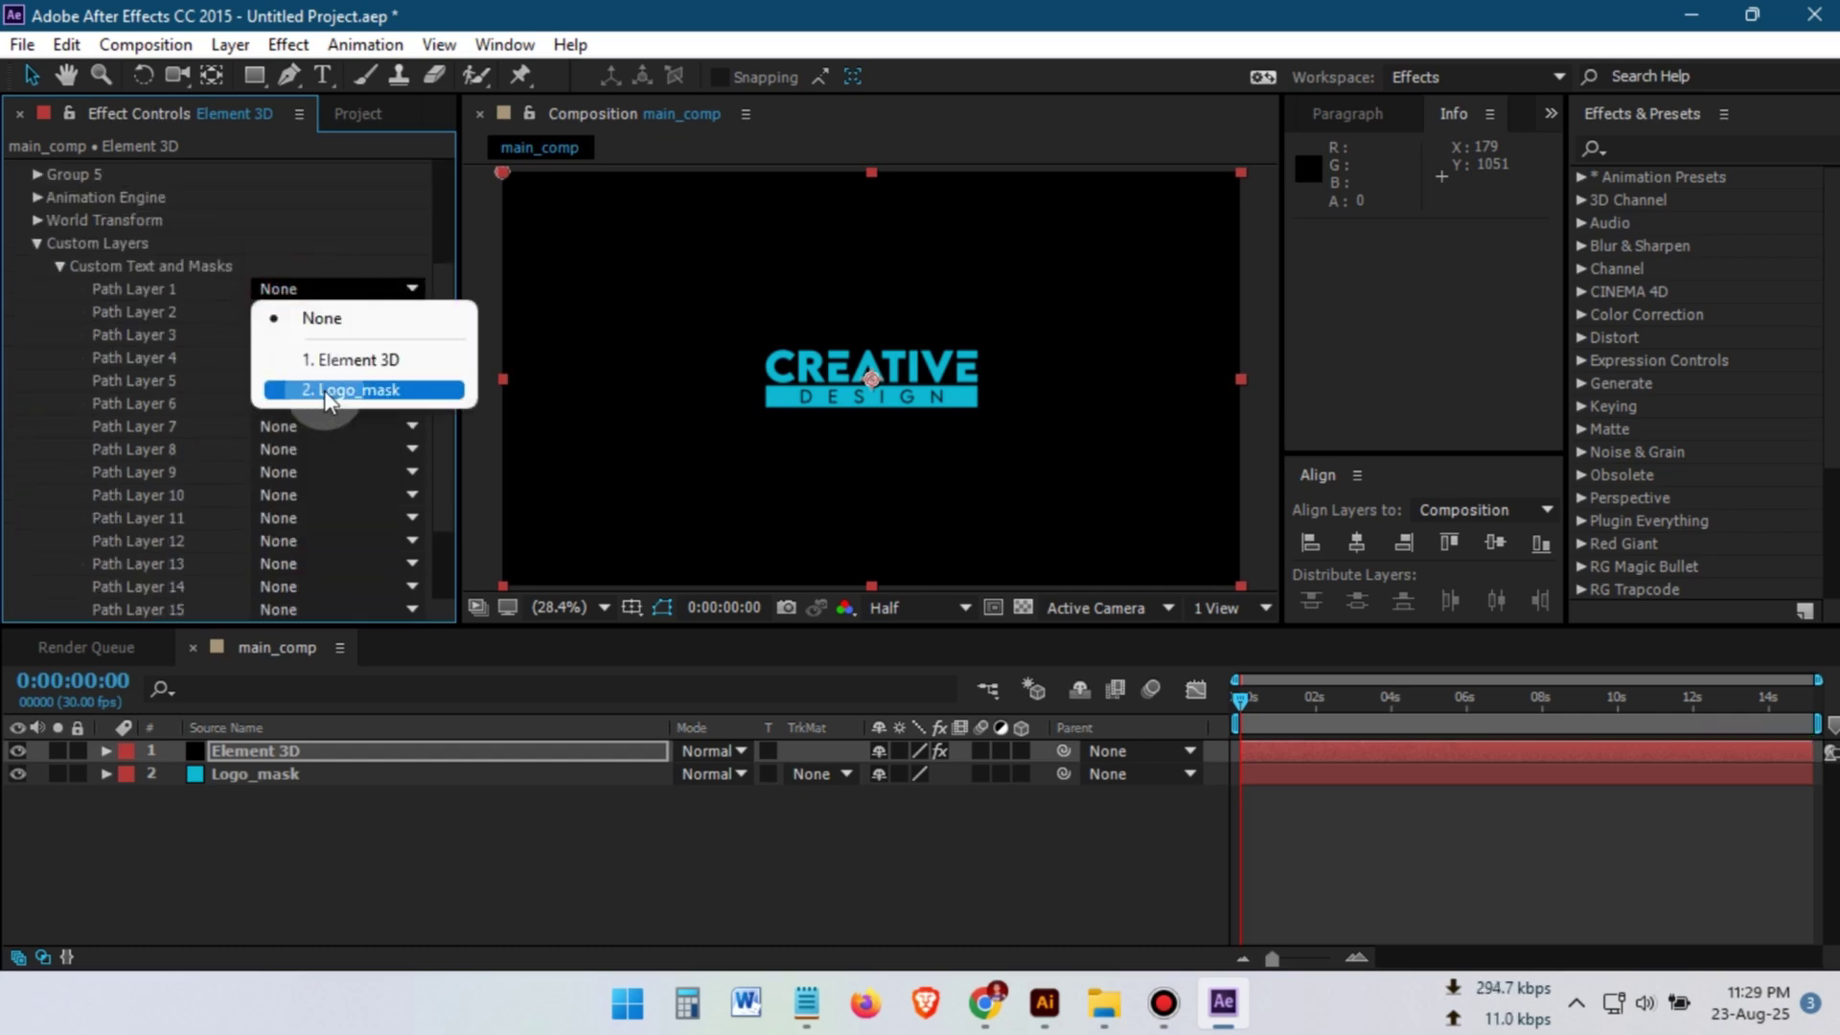
{"action": "left_click", "coordinate": [348, 391]}
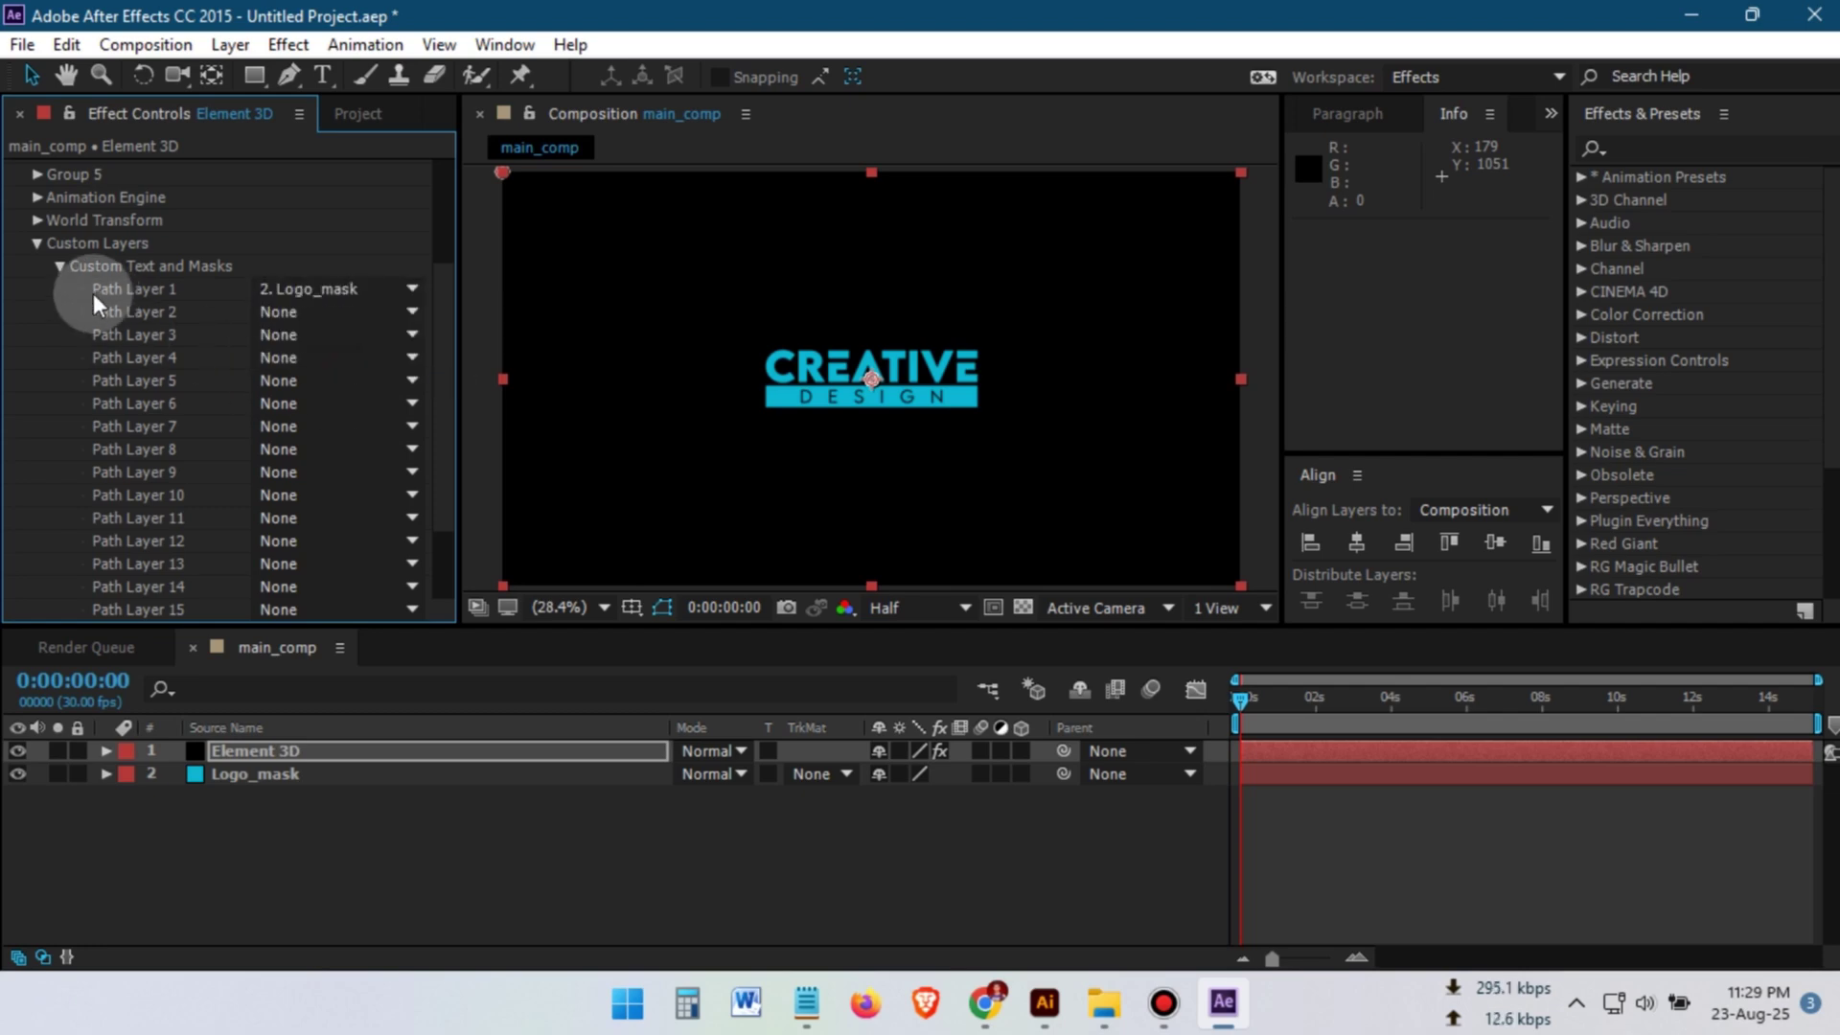
{"action": "left_click", "coordinate": [39, 245]}
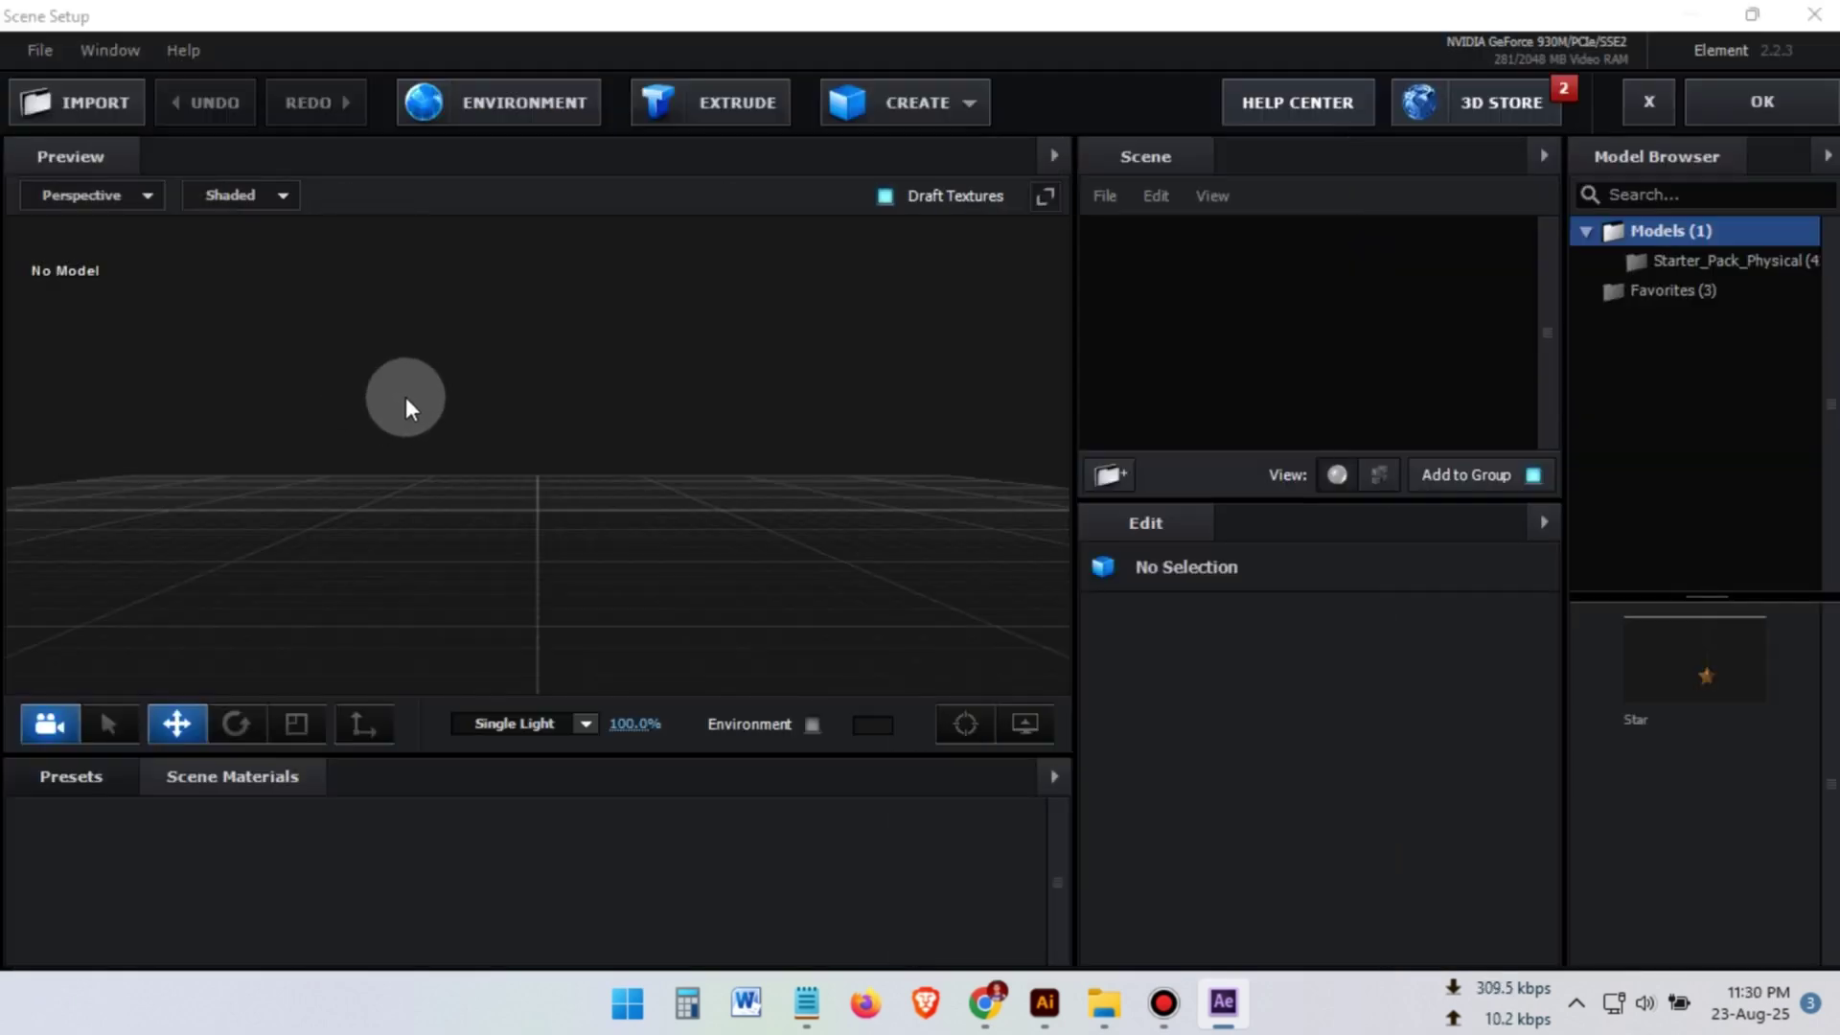
Step: Extrude the CREATIVE DESIGN path, set Path Resolution to Extreme, and accept the scene
{"action": "left_click", "coordinate": [756, 103]}
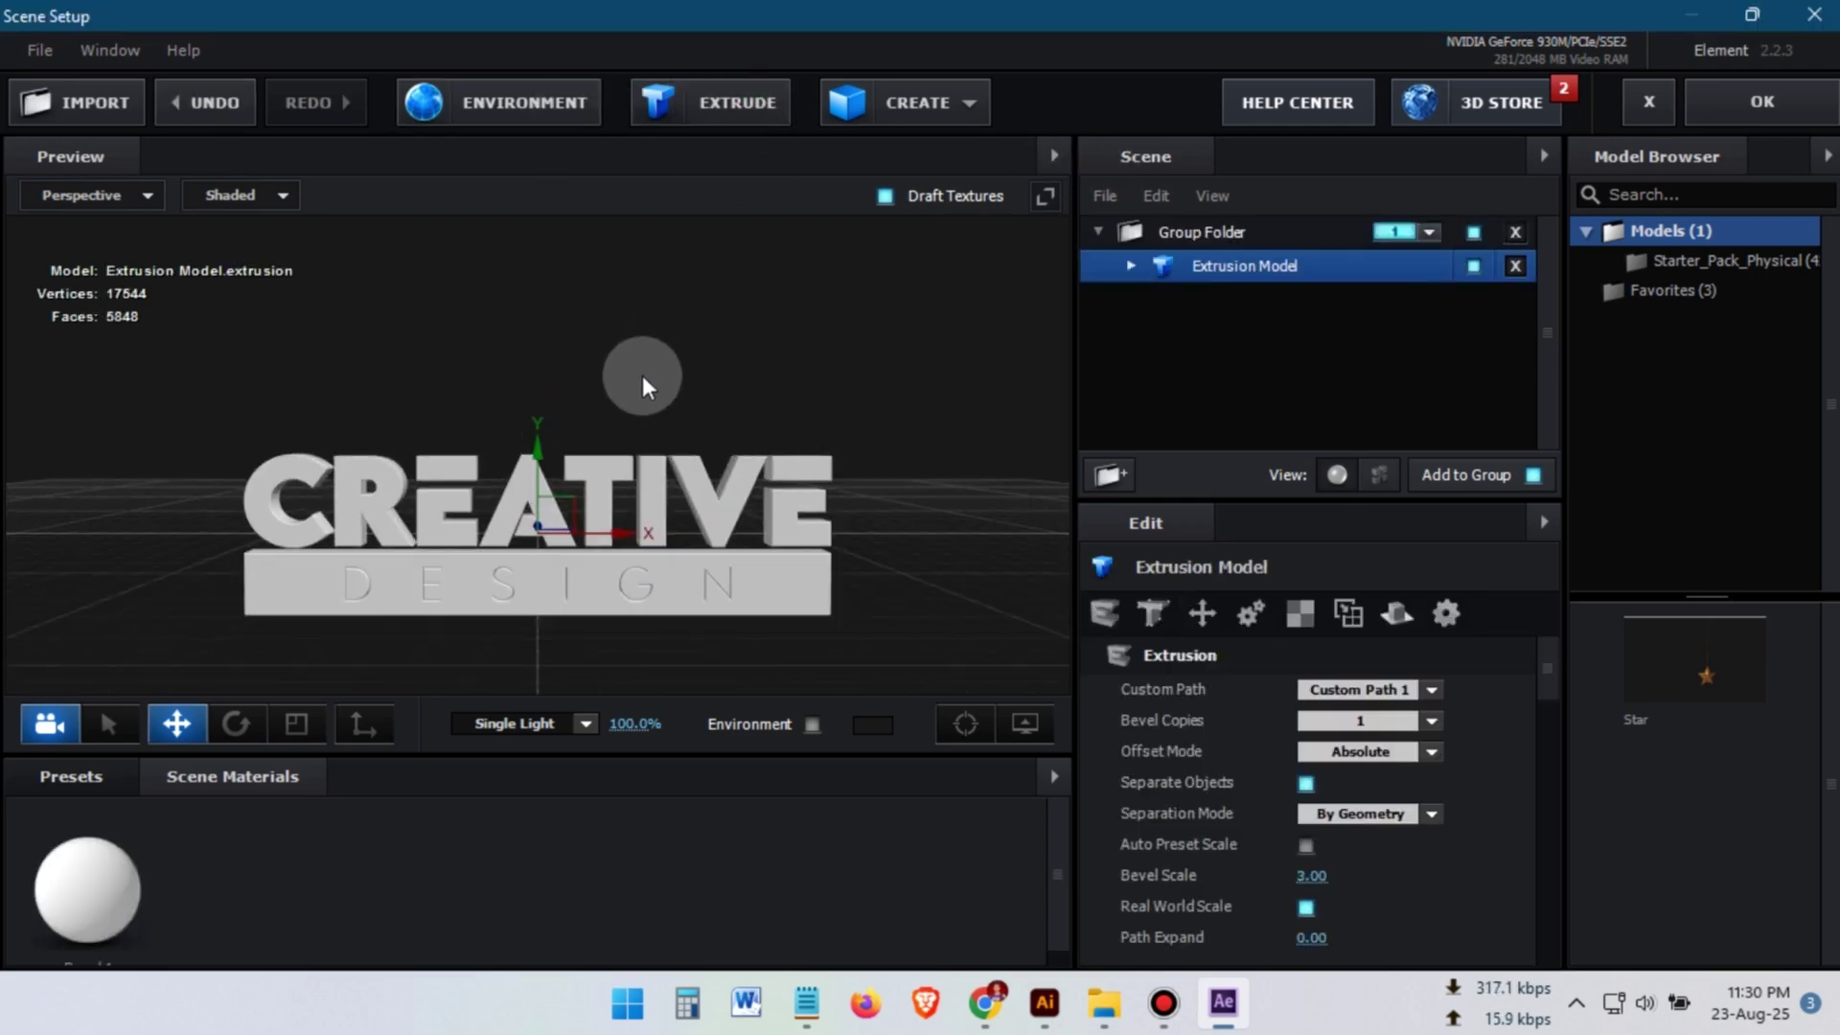
{"action": "left_click_drag", "start_coordinate": [625, 340], "coordinate": [700, 354]}
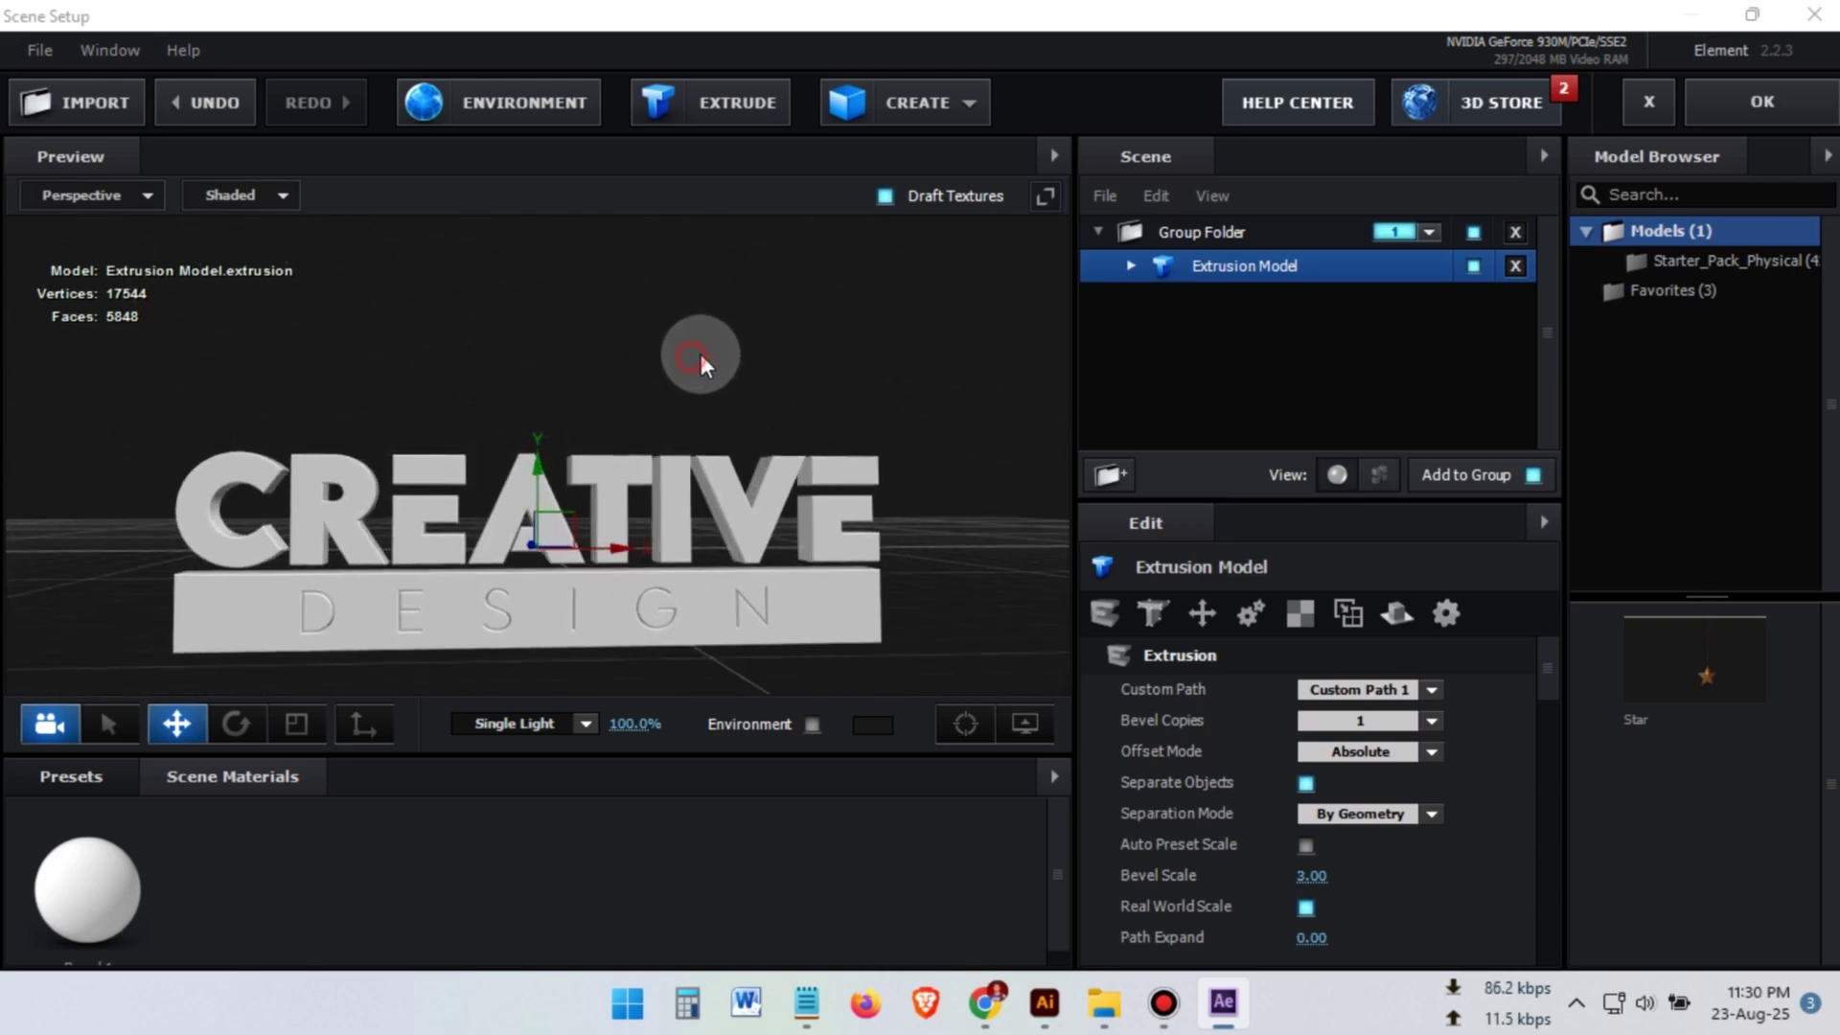
{"action": "left_click", "coordinate": [1129, 267]}
{"action": "double_click", "coordinate": [1251, 301]}
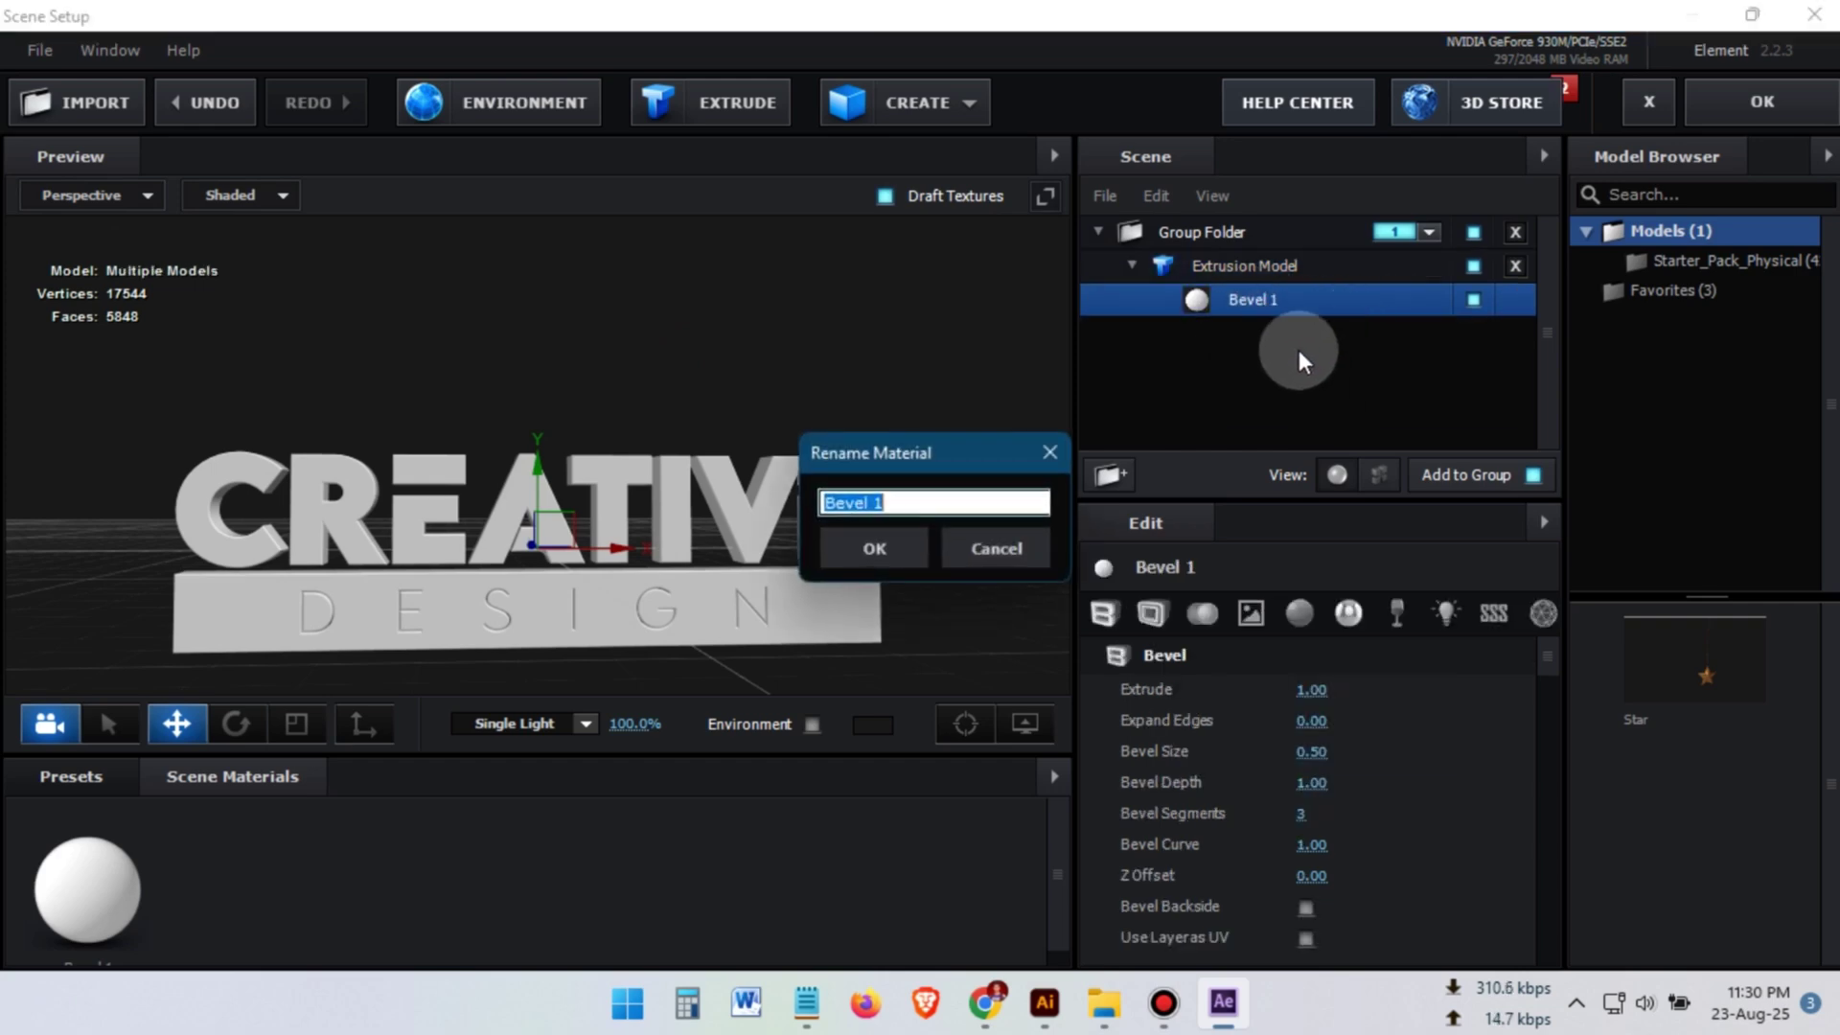
{"action": "key", "text": "Escape"}
{"action": "left_click", "coordinate": [1256, 263]}
{"action": "scroll", "coordinate": [1428, 773], "scroll_direction": "down", "scroll_amount": 1}
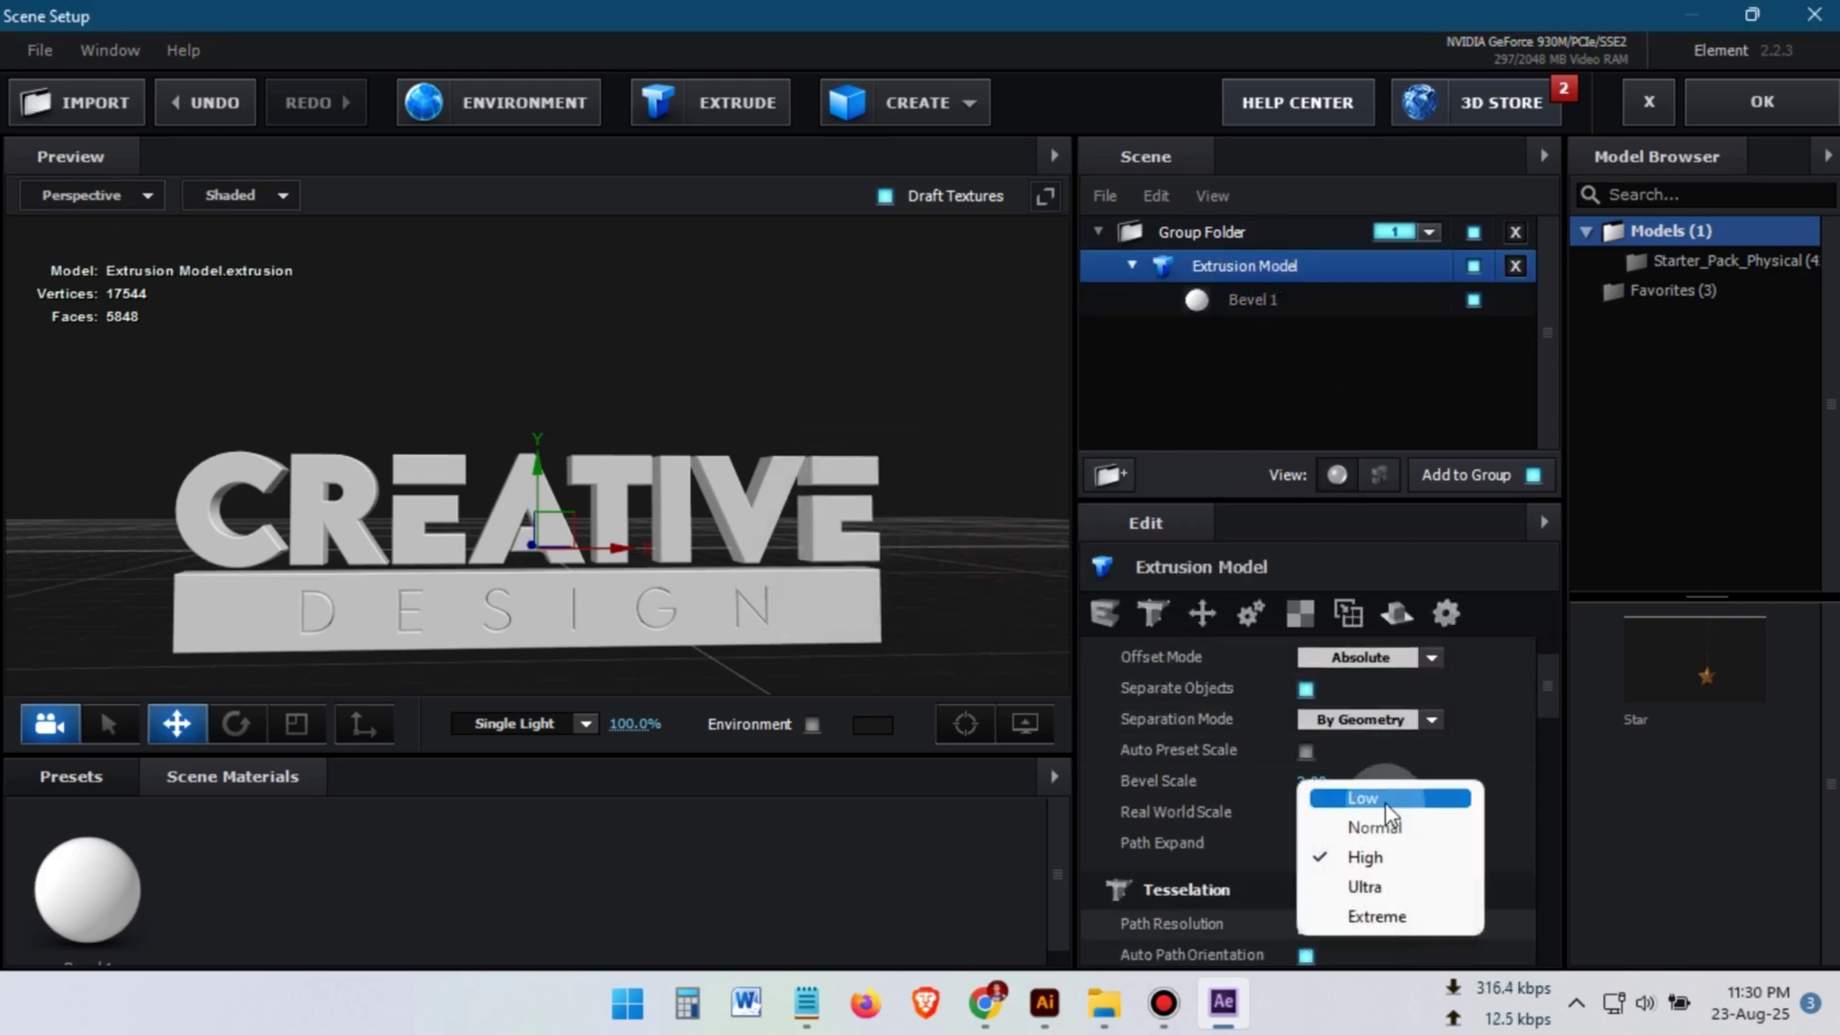
{"action": "left_click", "coordinate": [1378, 916]}
{"action": "left_click_drag", "start_coordinate": [766, 618], "coordinate": [803, 488]}
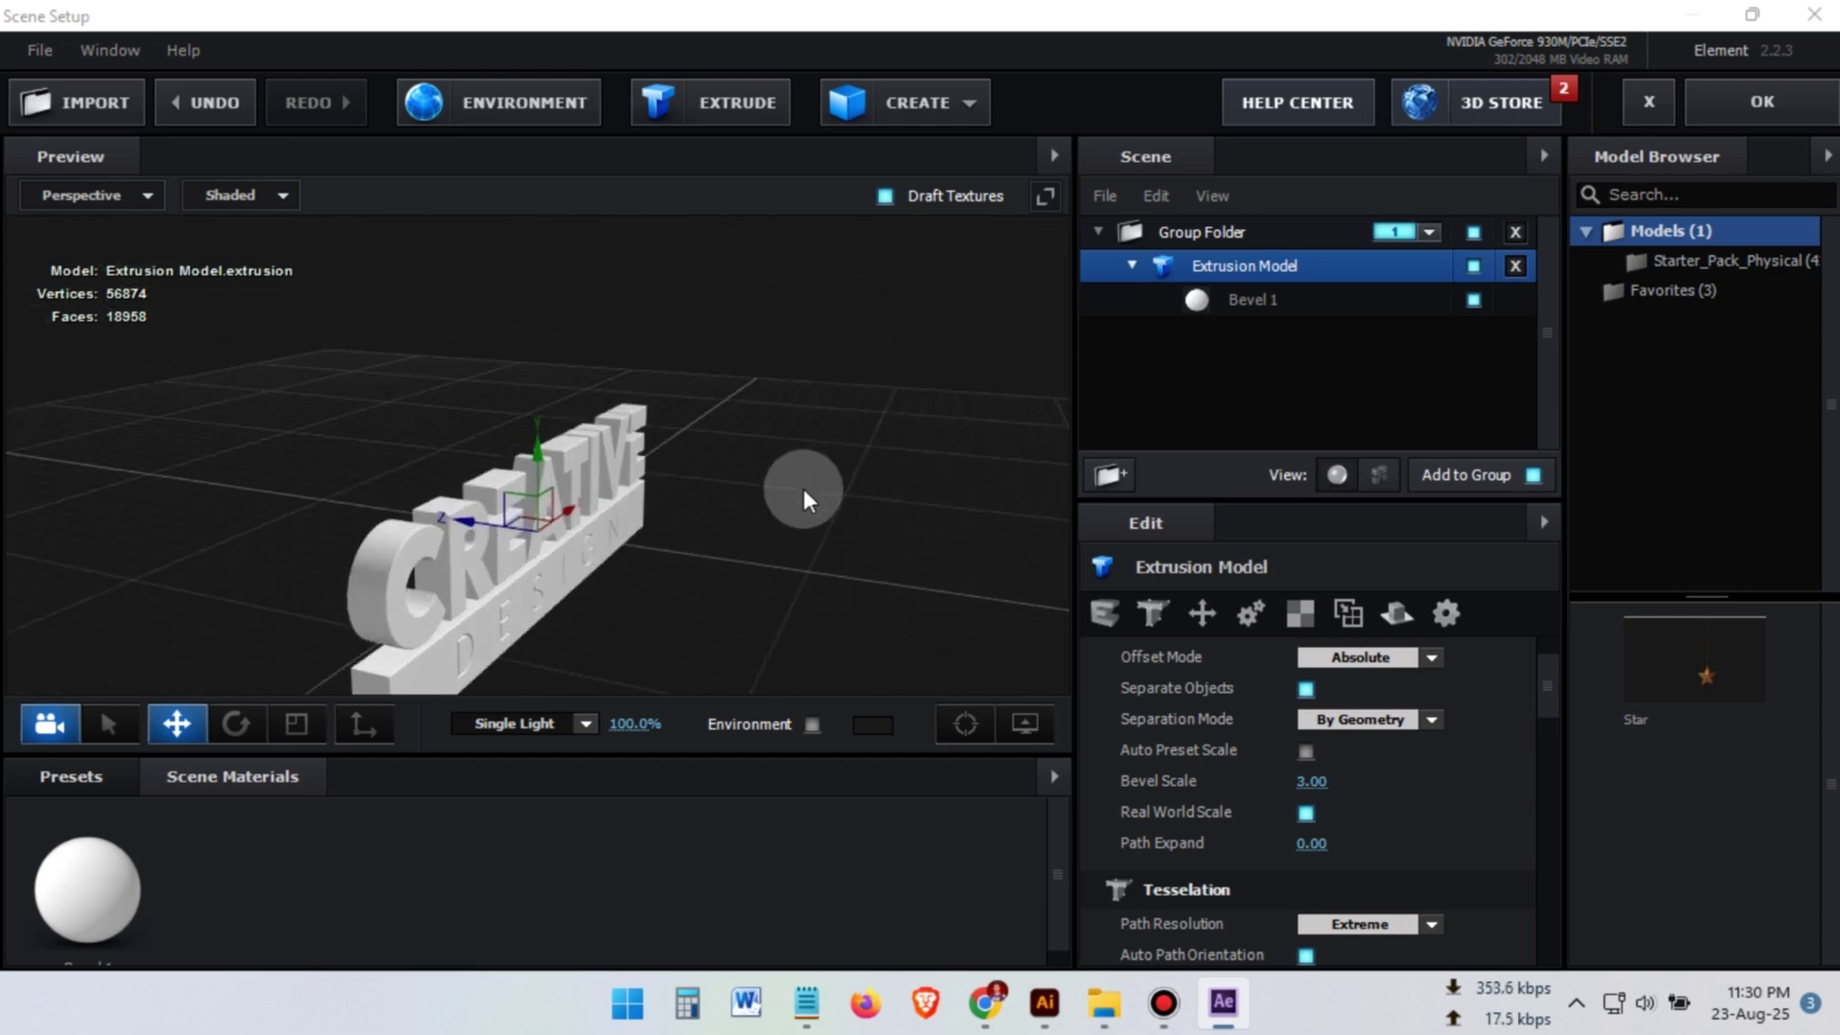
{"action": "left_click", "coordinate": [1714, 109]}
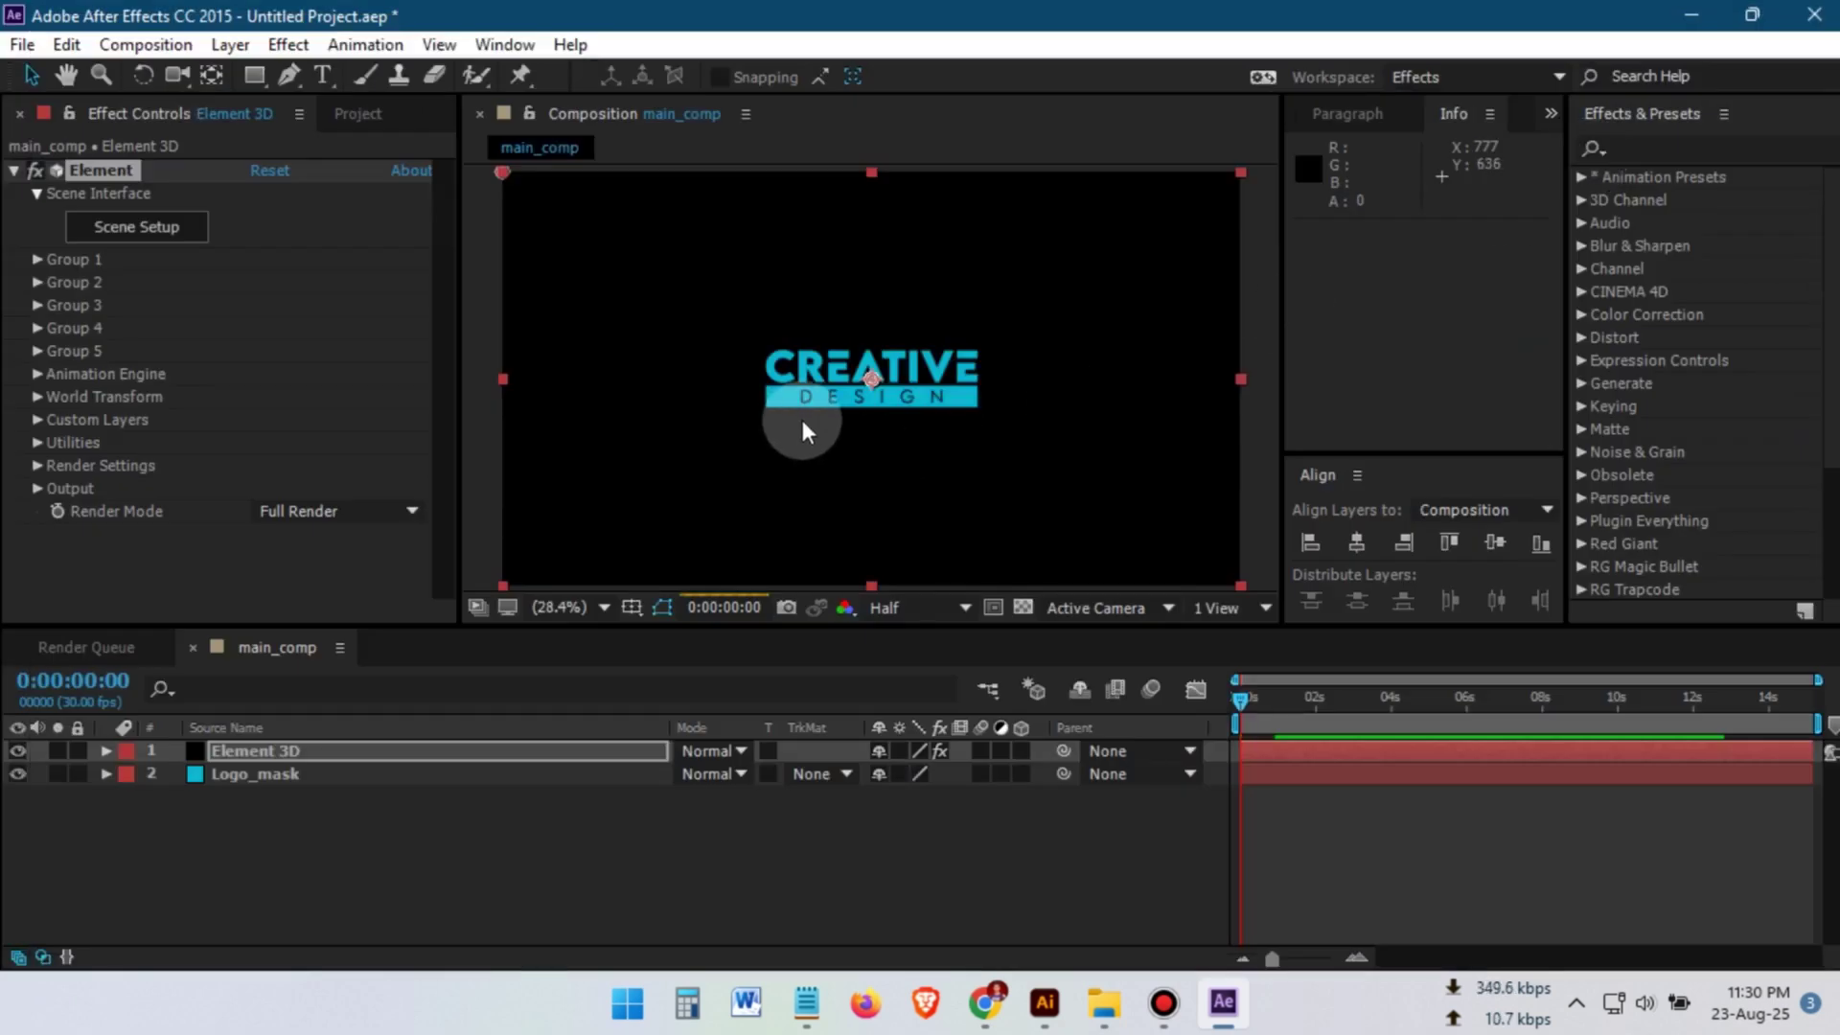
Step: Hide Logo_mask, then ungroup the logo in Illustrator and delete the DESIGN letters
{"action": "left_click", "coordinate": [18, 775]}
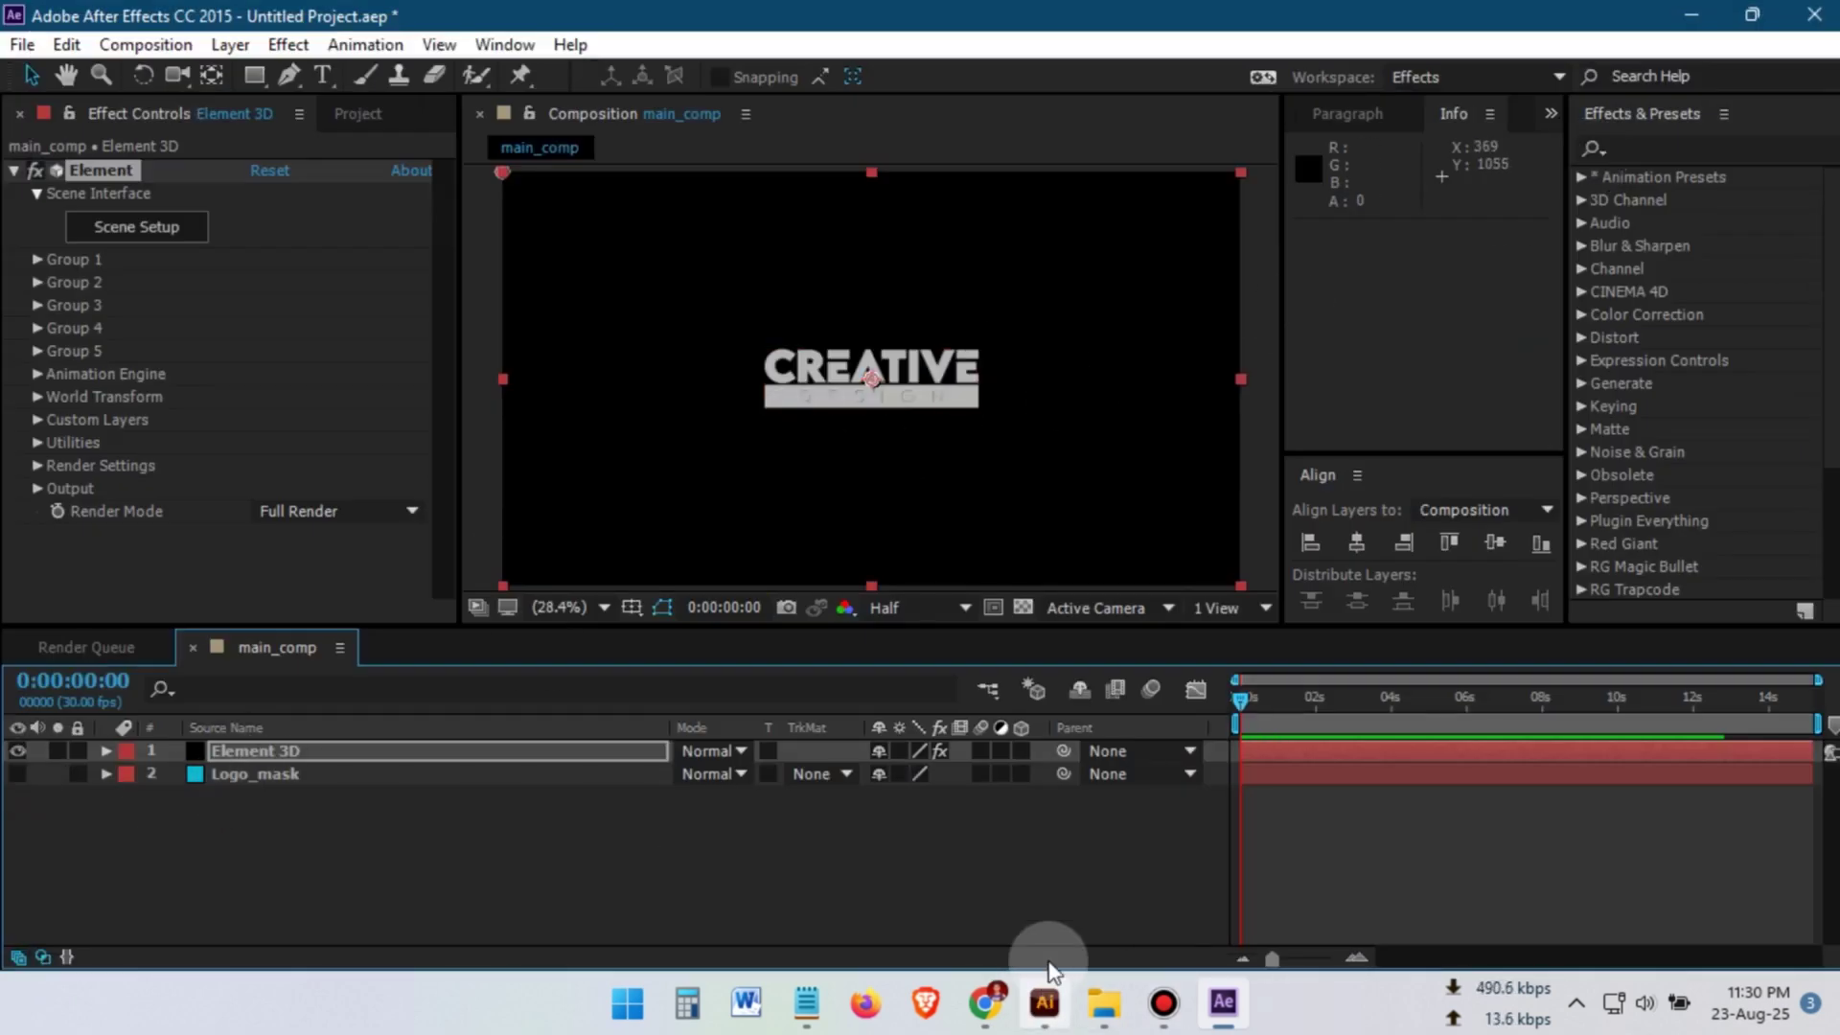
{"action": "left_click", "coordinate": [1044, 1004]}
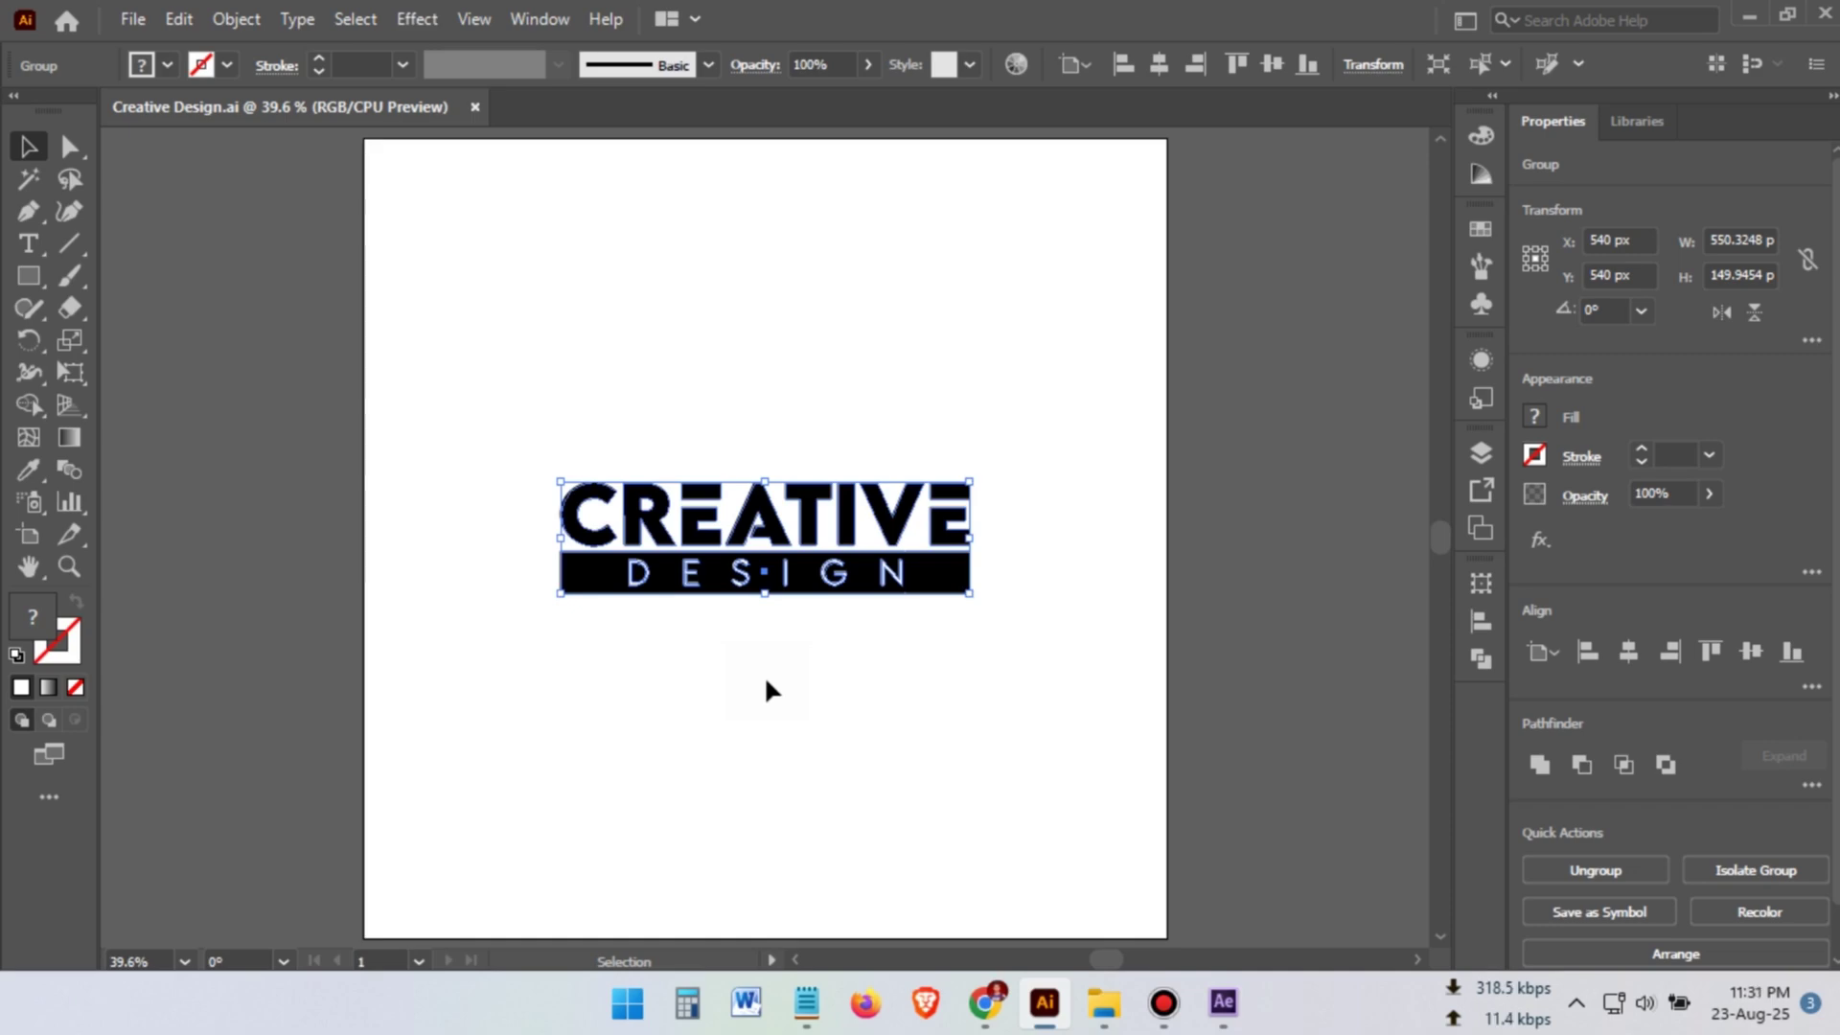
{"action": "left_click", "coordinate": [797, 665]}
{"action": "right_click", "coordinate": [744, 583]}
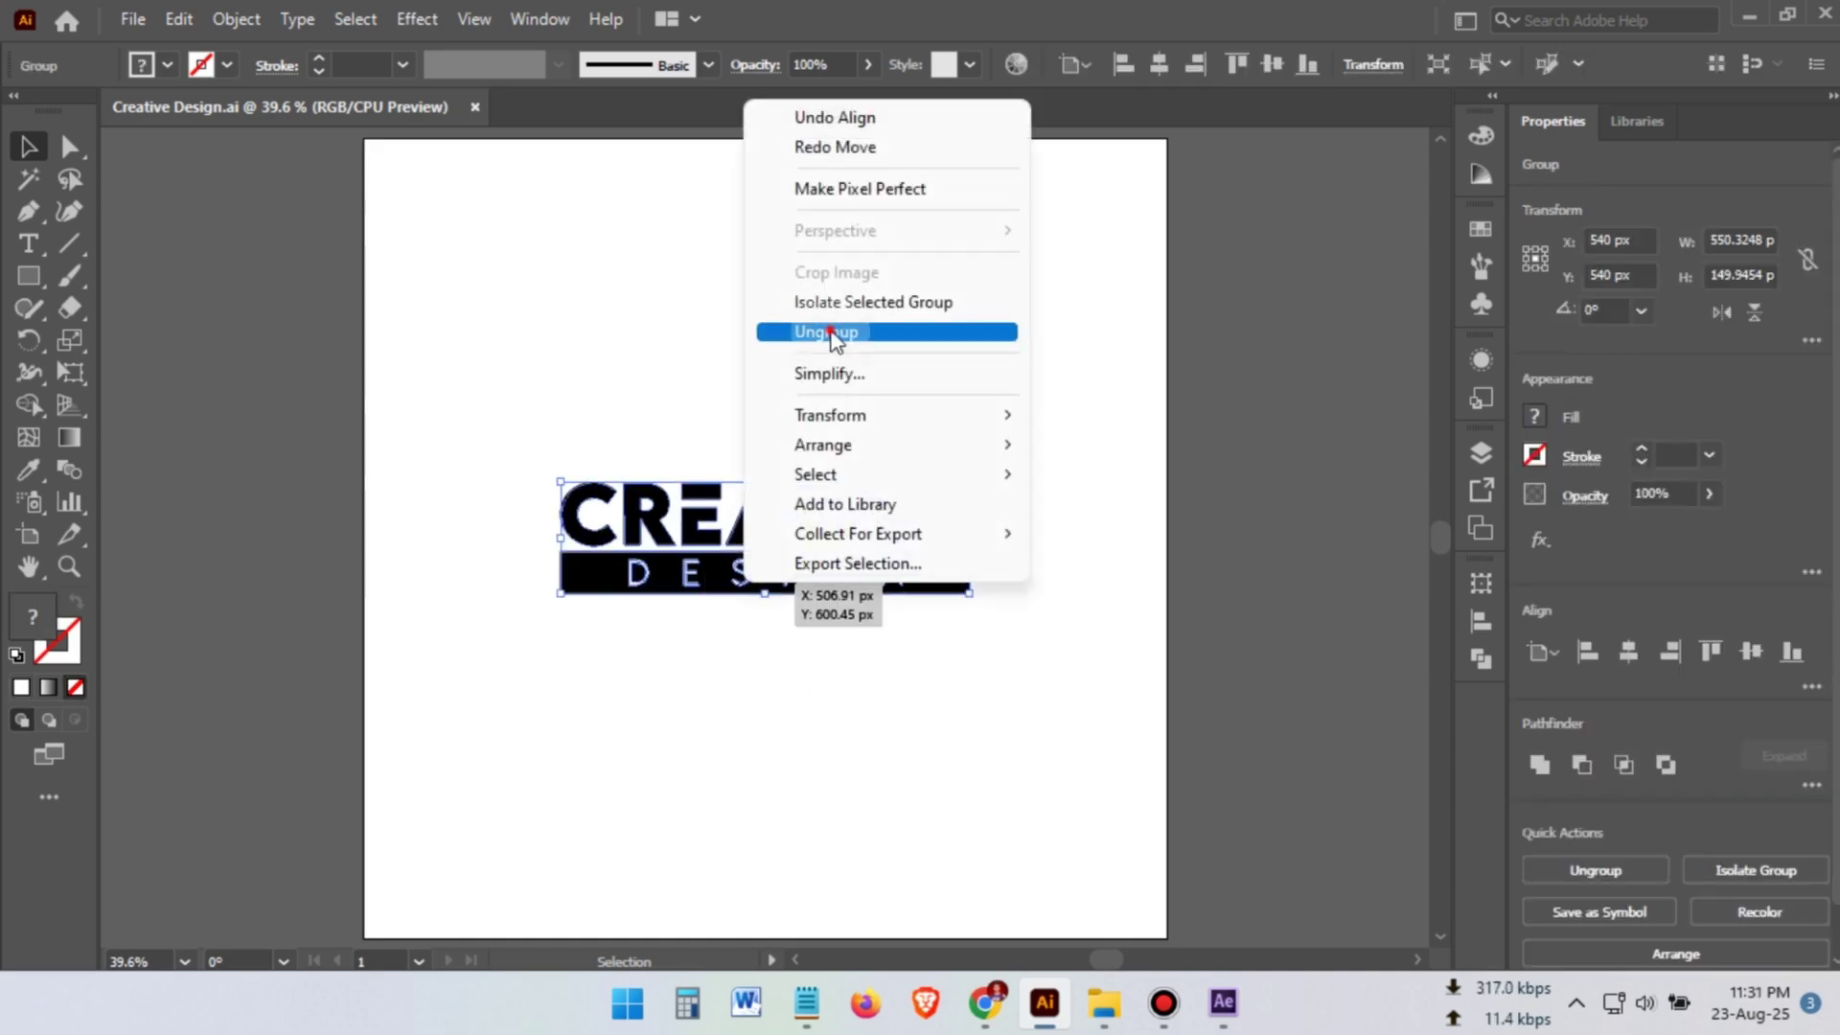
{"action": "left_click", "coordinate": [831, 332]}
{"action": "left_click", "coordinate": [822, 369]}
{"action": "left_click", "coordinate": [741, 578]}
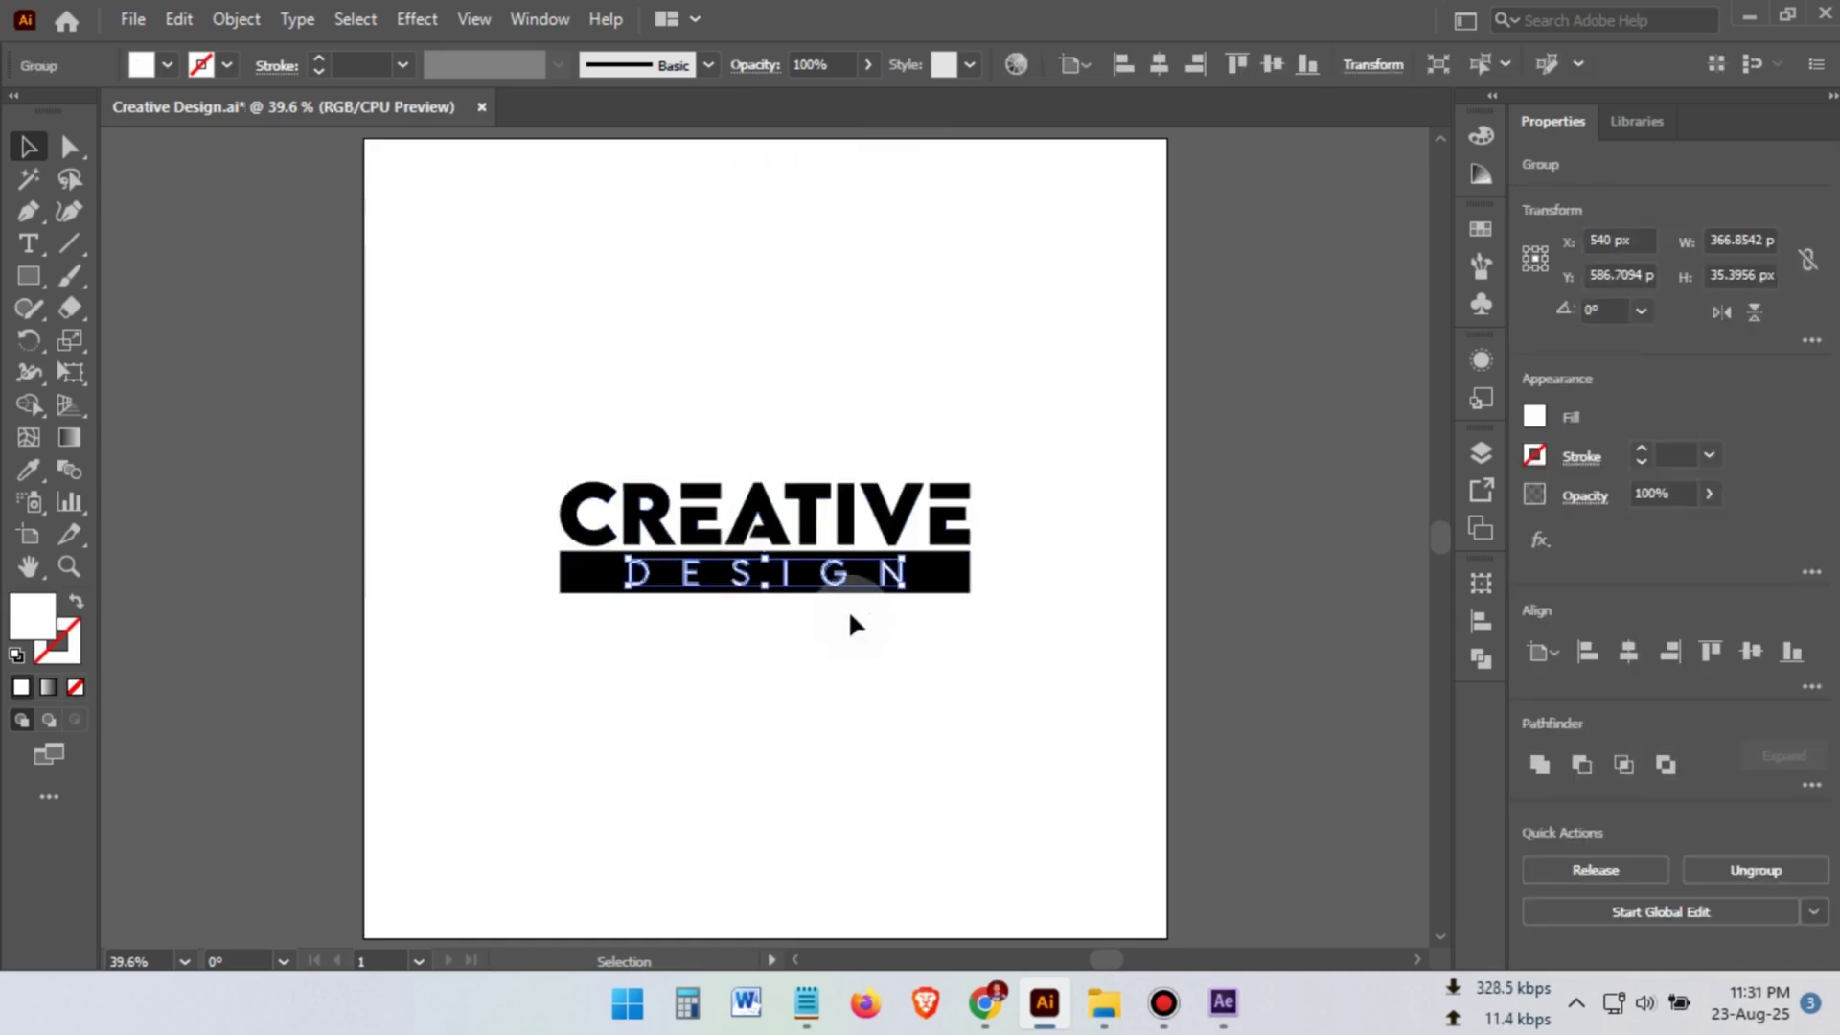
{"action": "key", "text": "Delete"}
Step: Copy the CREATIVE word with its bar and return to After Effects
{"action": "left_click_drag", "start_coordinate": [493, 419], "coordinate": [895, 665]}
{"action": "left_click", "coordinate": [872, 719]}
{"action": "left_click_drag", "start_coordinate": [470, 383], "coordinate": [757, 602]}
{"action": "left_click", "coordinate": [180, 19]}
{"action": "left_click", "coordinate": [255, 150]}
{"action": "left_click", "coordinate": [1163, 1003]}
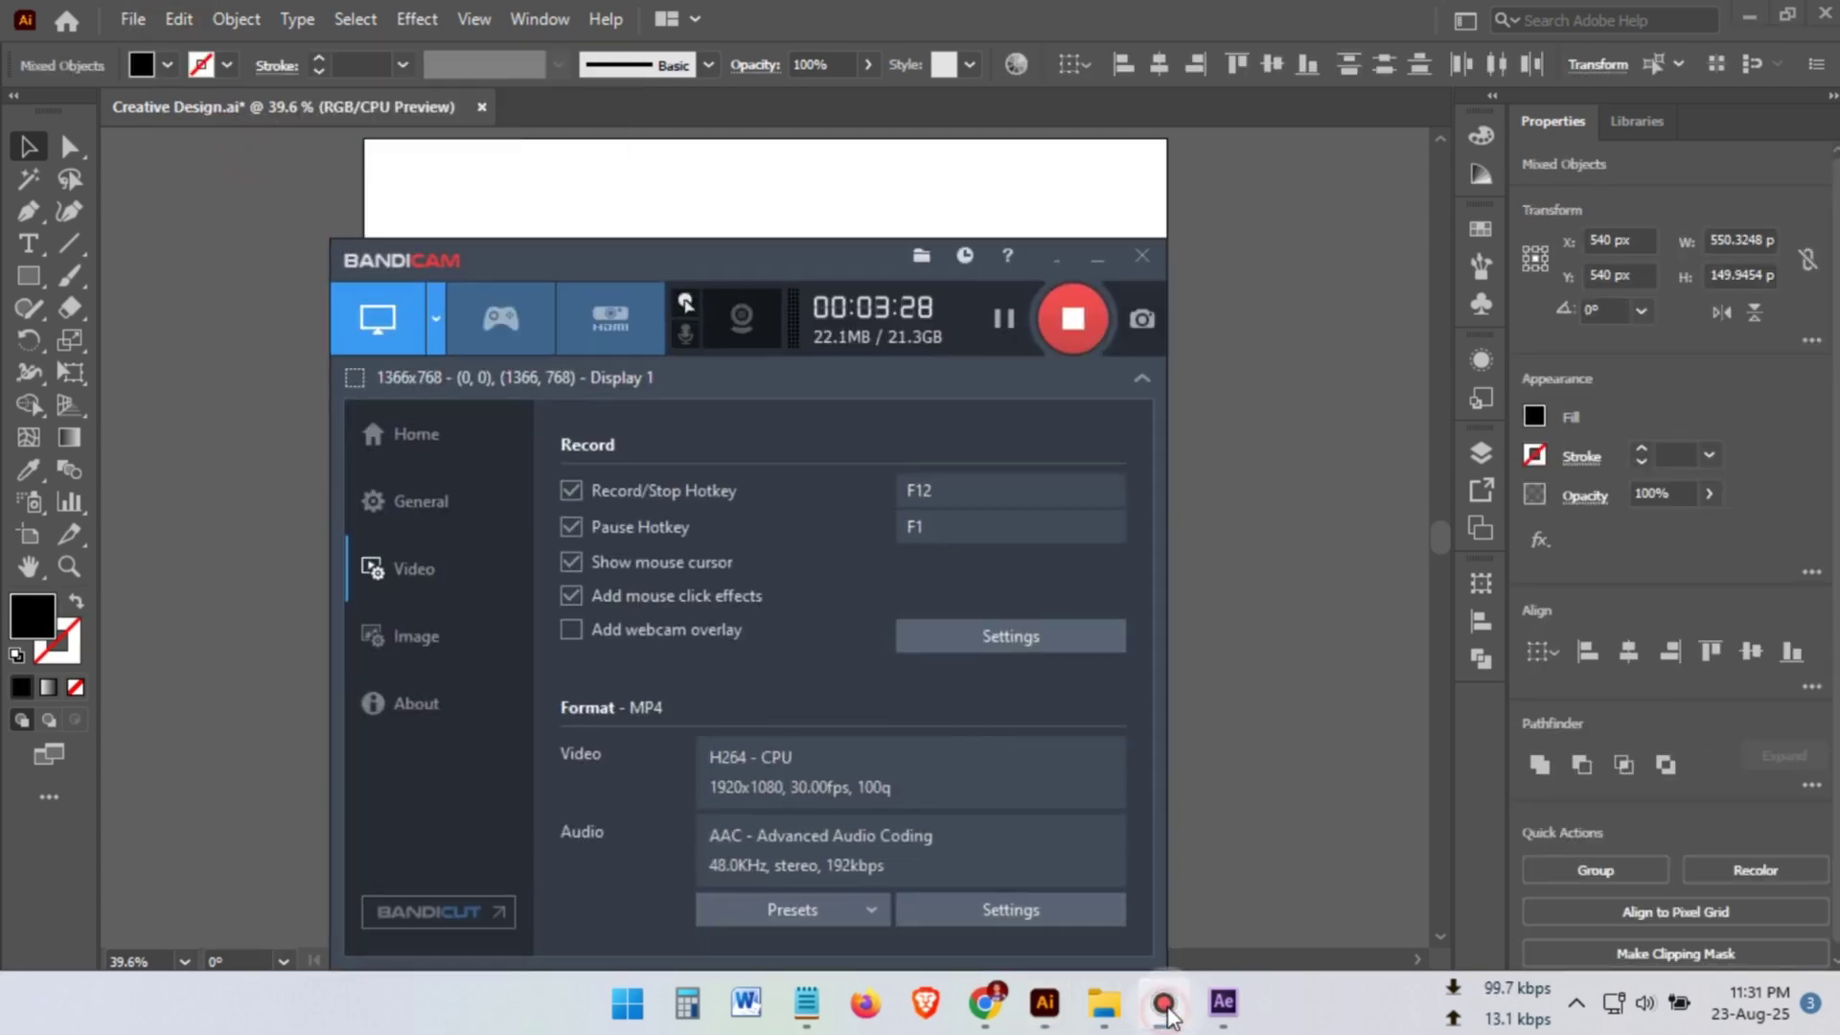
{"action": "left_click", "coordinate": [1167, 1008]}
{"action": "left_click", "coordinate": [1223, 1004]}
Step: Delete all the old masks, Mask 1 through the last, from the Logo_mask layer
{"action": "left_click", "coordinate": [287, 772]}
{"action": "key", "text": "m"}
{"action": "left_click", "coordinate": [295, 798]}
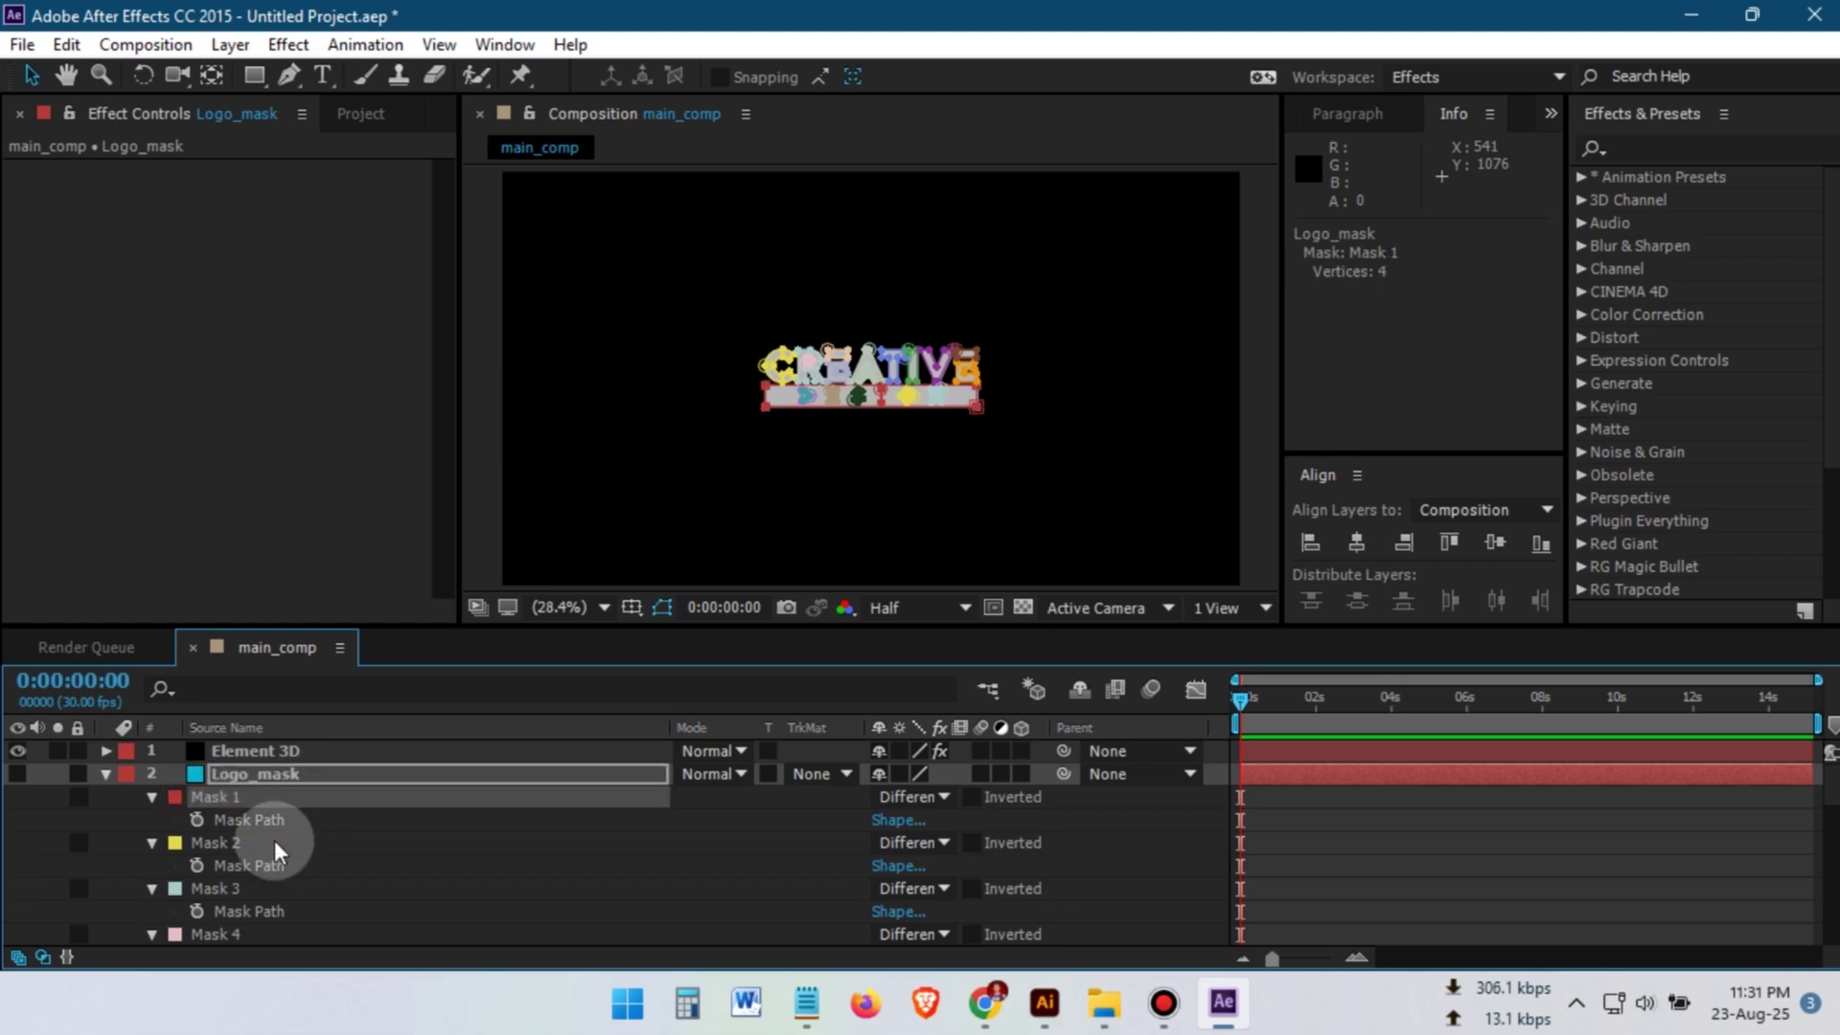
{"action": "scroll", "coordinate": [274, 852], "scroll_direction": "down", "scroll_amount": 10}
{"action": "left_click", "coordinate": [278, 908], "text": "shift"}
{"action": "key", "text": "Delete"}
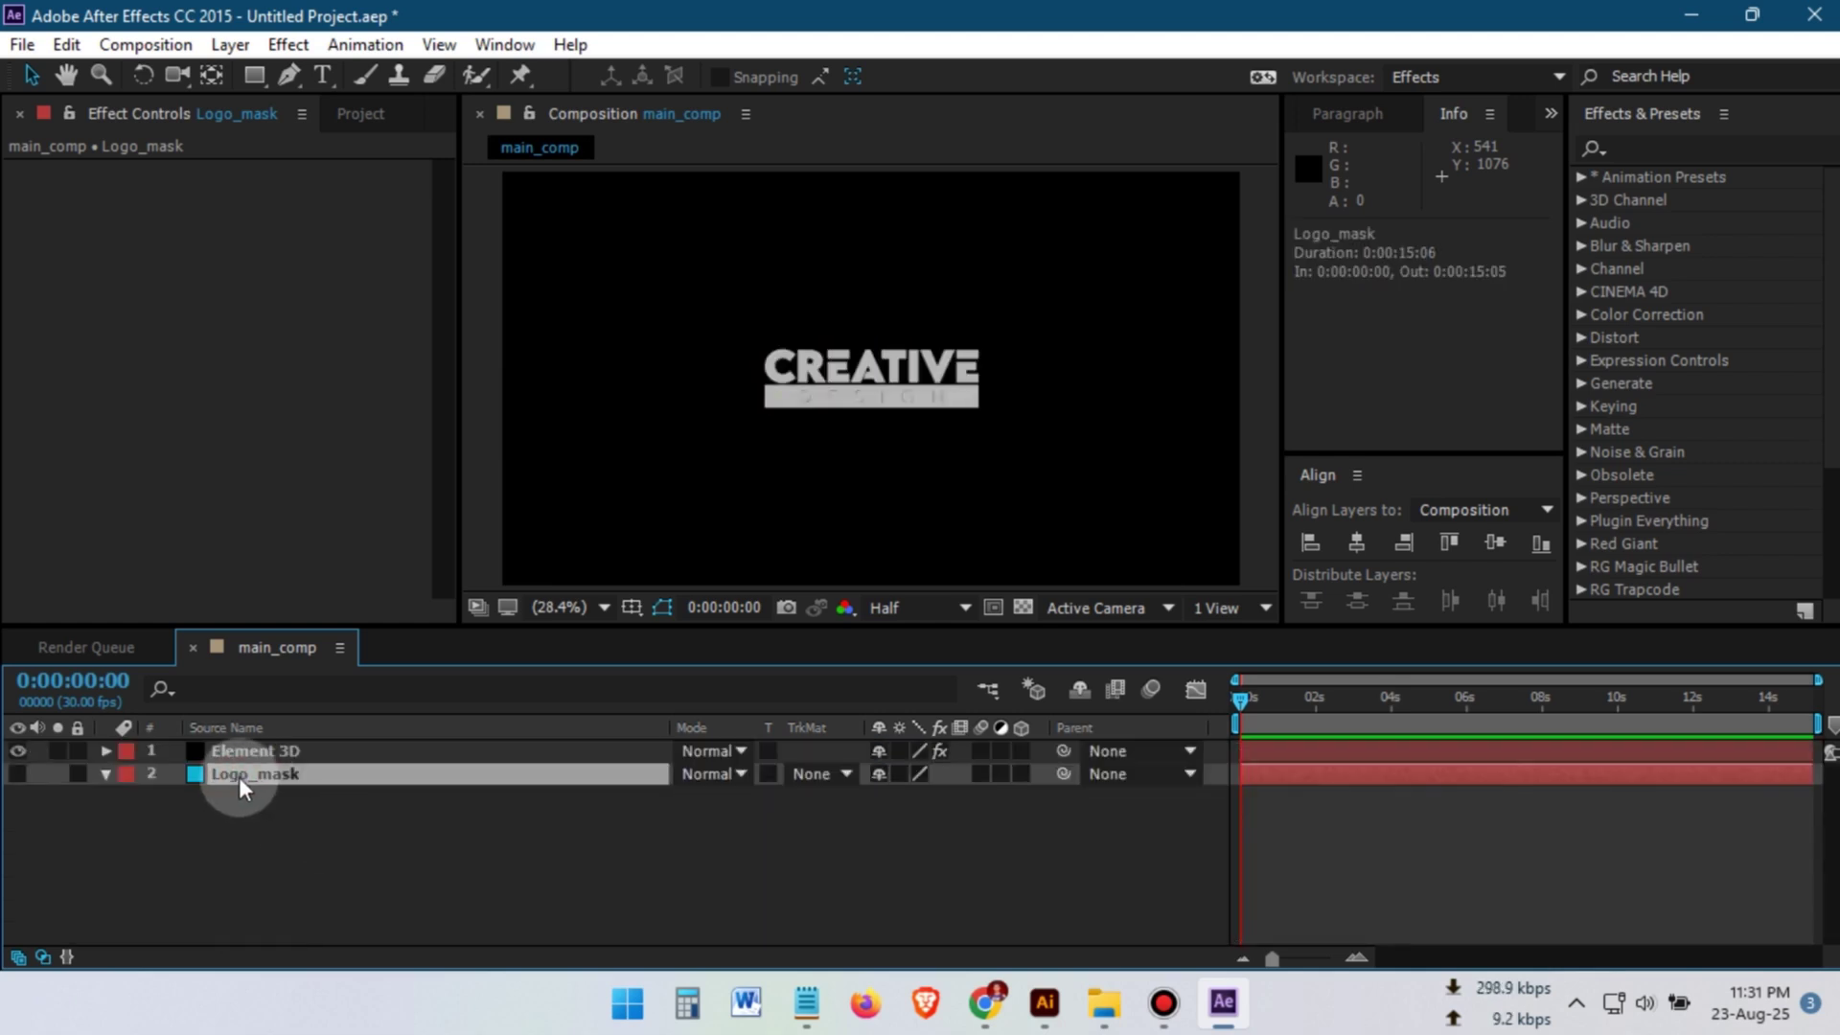
{"action": "left_click", "coordinate": [105, 775]}
Step: Re-select Logo_mask as Element's Path Layer 1 and reopen Scene Setup on the CREATIVE model
{"action": "left_click", "coordinate": [307, 750]}
{"action": "left_click", "coordinate": [37, 466]}
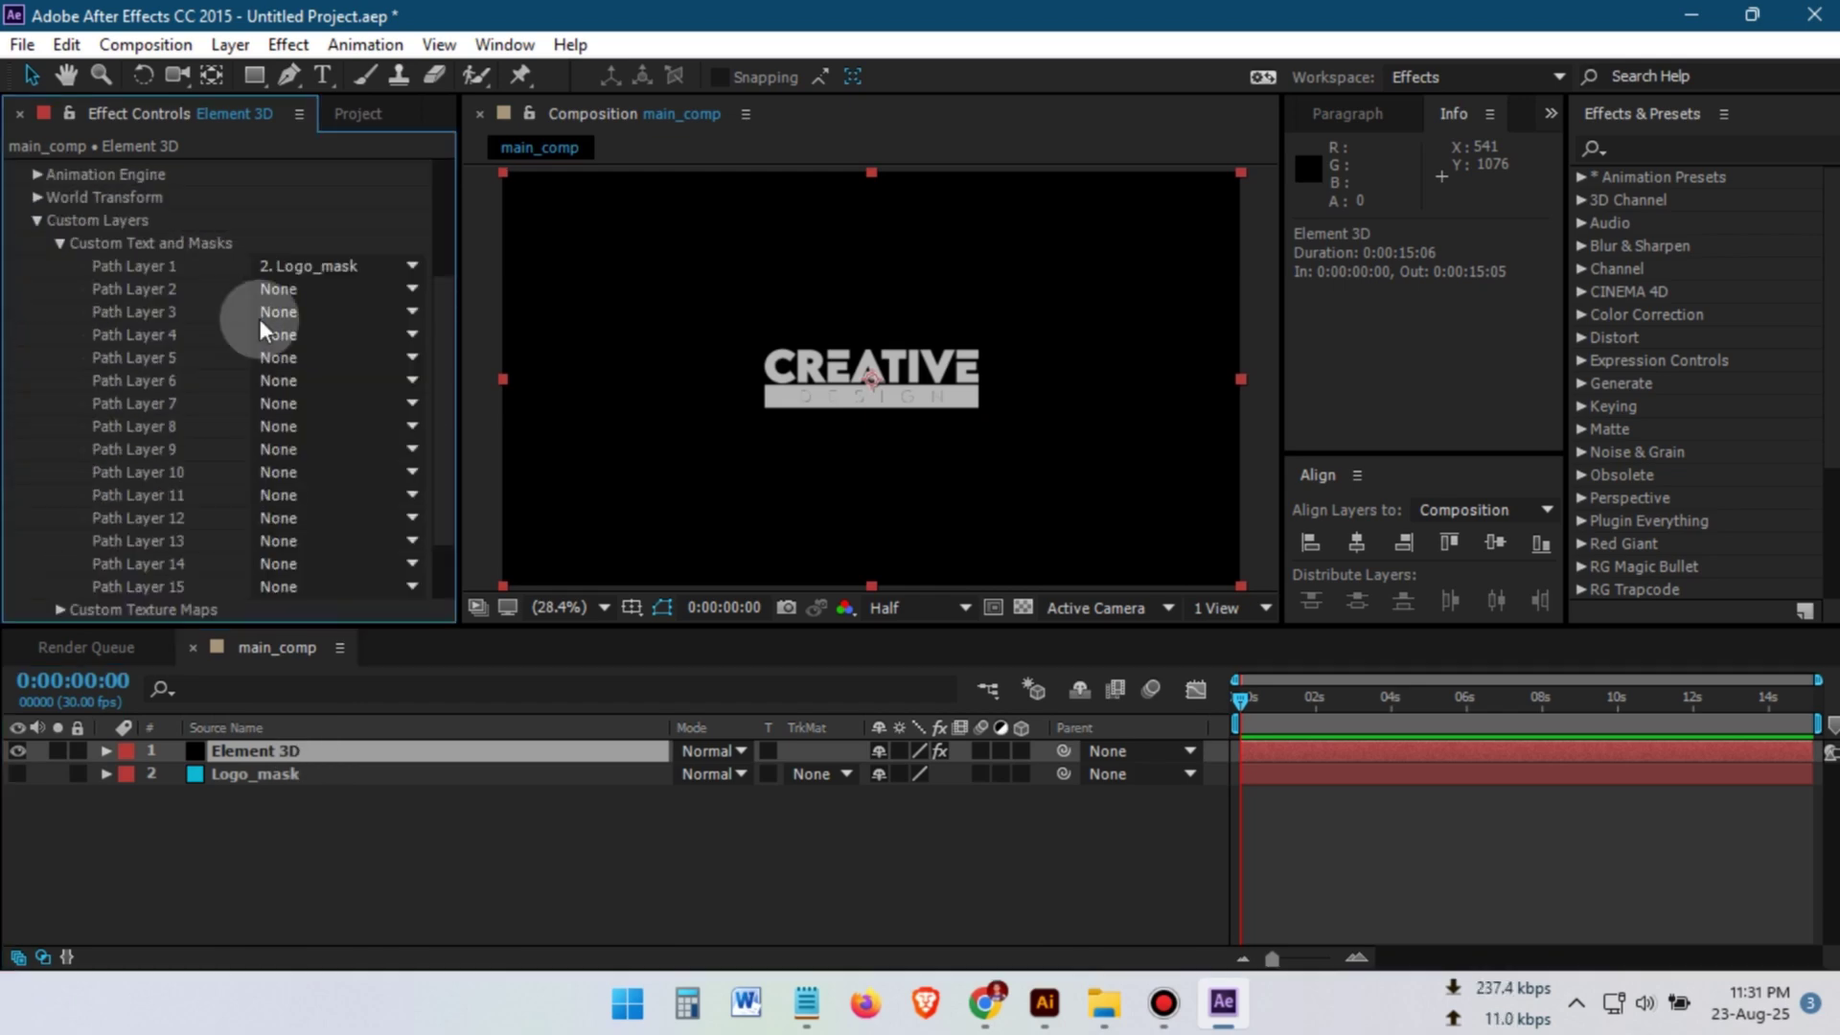
{"action": "left_click", "coordinate": [310, 270]}
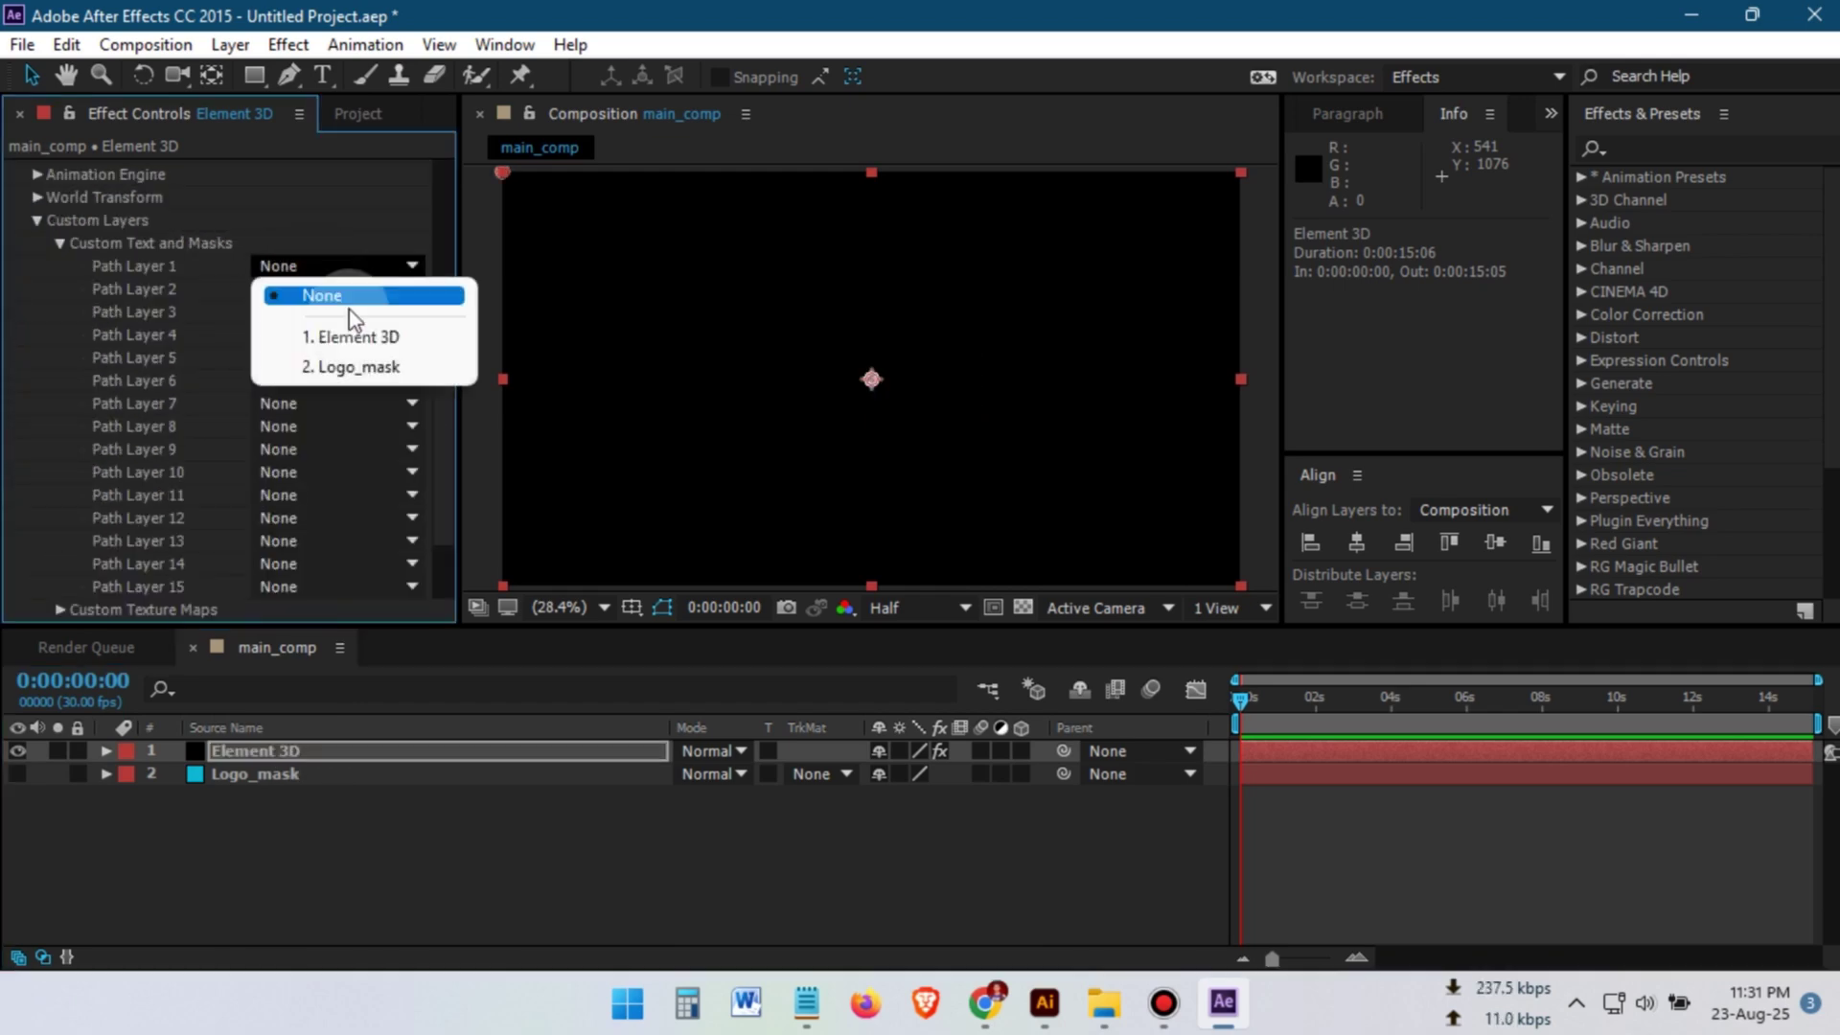
{"action": "left_click", "coordinate": [349, 365]}
{"action": "left_click", "coordinate": [399, 678]}
{"action": "scroll", "coordinate": [100, 214], "scroll_direction": "up", "scroll_amount": 2}
{"action": "scroll", "coordinate": [110, 222], "scroll_direction": "up", "scroll_amount": 3}
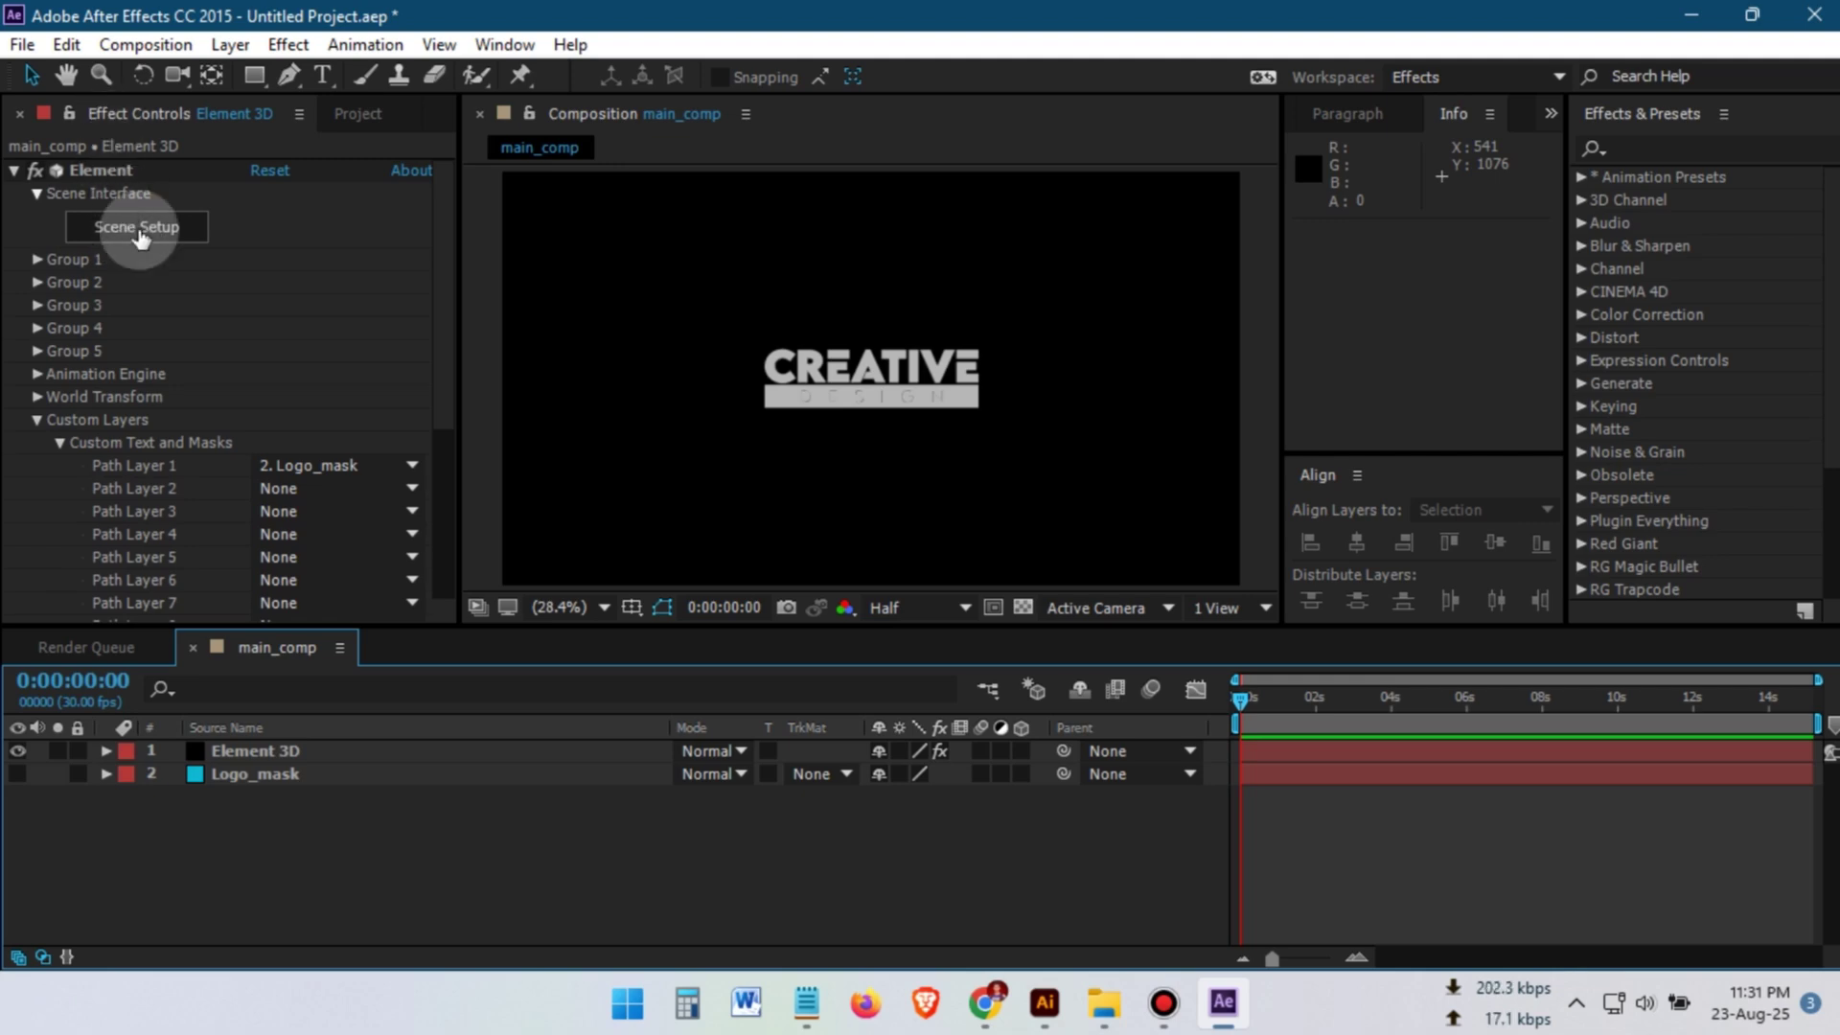
{"action": "left_click", "coordinate": [139, 234]}
{"action": "left_click_drag", "start_coordinate": [707, 512], "coordinate": [686, 368]}
Step: Inspect the model with the grid toggled off and on, then set Bevel 1 Extrude to 2.00
{"action": "left_click", "coordinate": [970, 721]}
{"action": "left_click_drag", "start_coordinate": [834, 523], "coordinate": [855, 597]}
{"action": "left_click", "coordinate": [1019, 725]}
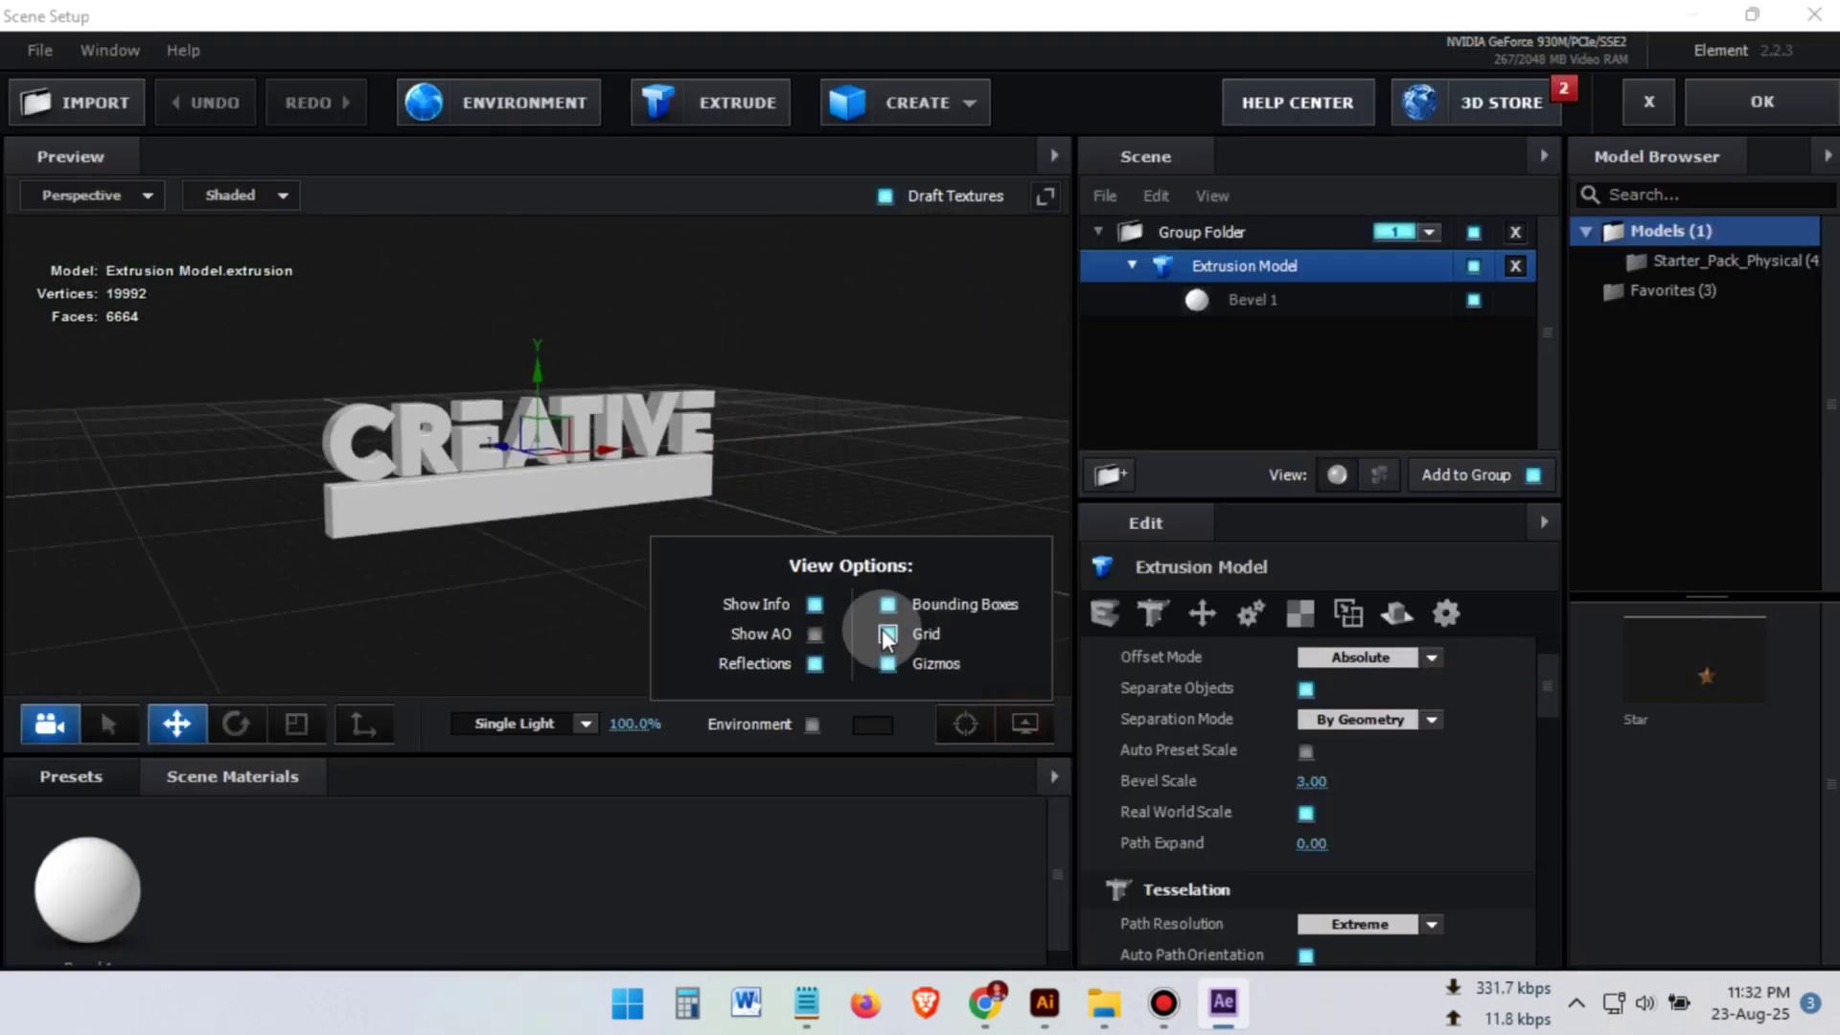
{"action": "left_click", "coordinate": [885, 632]}
{"action": "scroll", "coordinate": [779, 491], "scroll_direction": "up", "scroll_amount": 5}
{"action": "left_click_drag", "start_coordinate": [780, 491], "coordinate": [1044, 455]}
{"action": "left_click", "coordinate": [892, 636]}
{"action": "left_click", "coordinate": [1246, 299]}
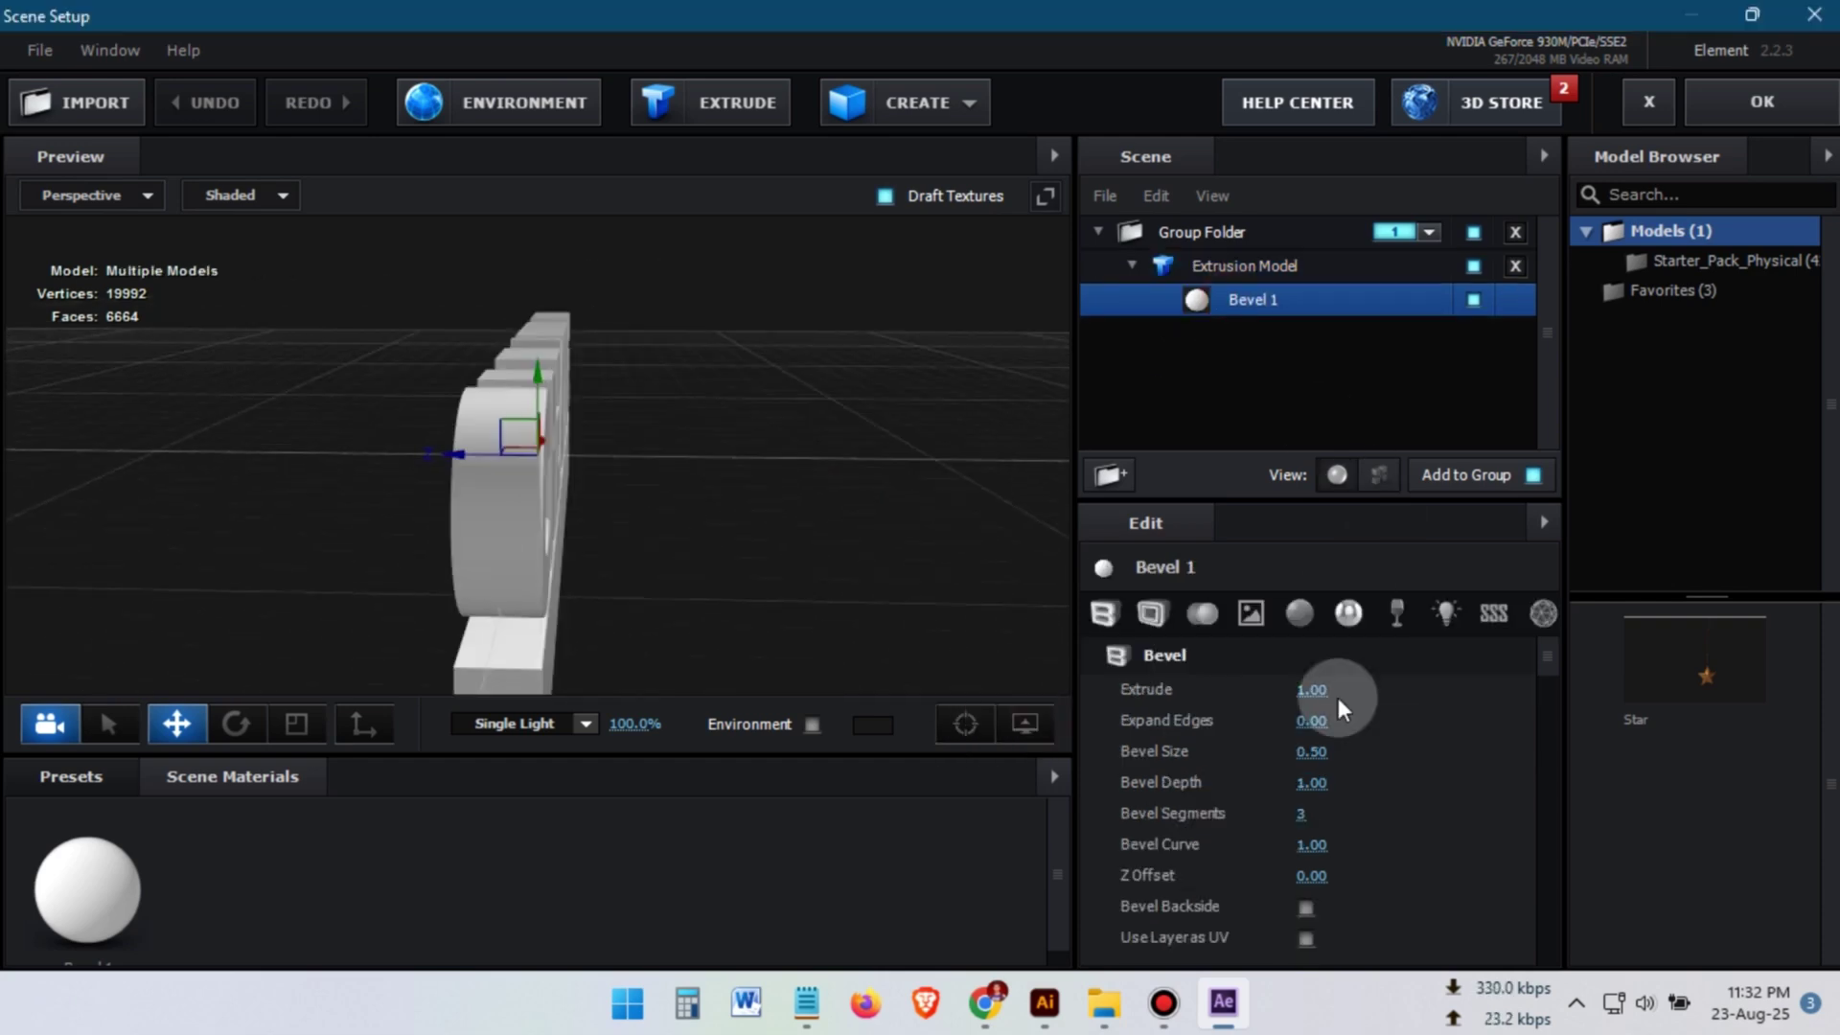
{"action": "type", "text": "2"}
{"action": "key", "text": "Return"}
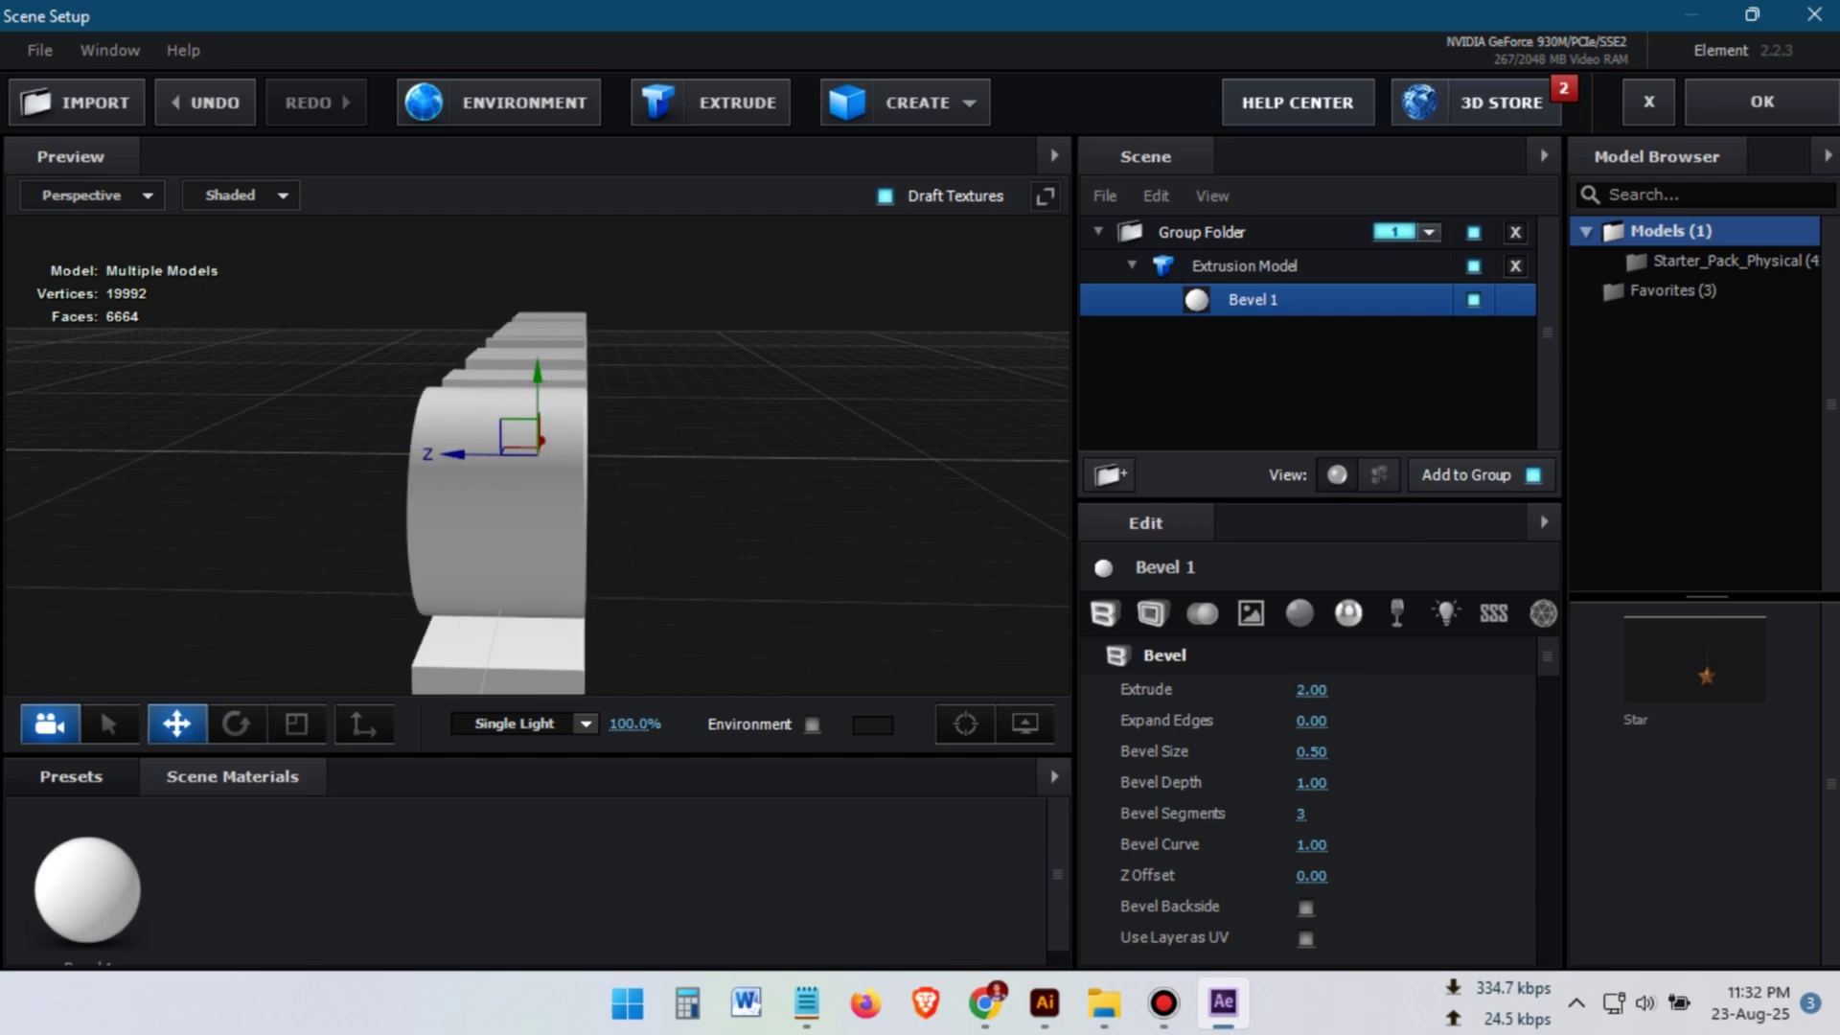
Step: Tilt the CREATIVE model with the Rotate tool, then return to the Move tool
{"action": "left_click_drag", "start_coordinate": [692, 563], "coordinate": [550, 536]}
{"action": "left_click", "coordinate": [236, 723]}
{"action": "left_click_drag", "start_coordinate": [354, 566], "coordinate": [422, 546]}
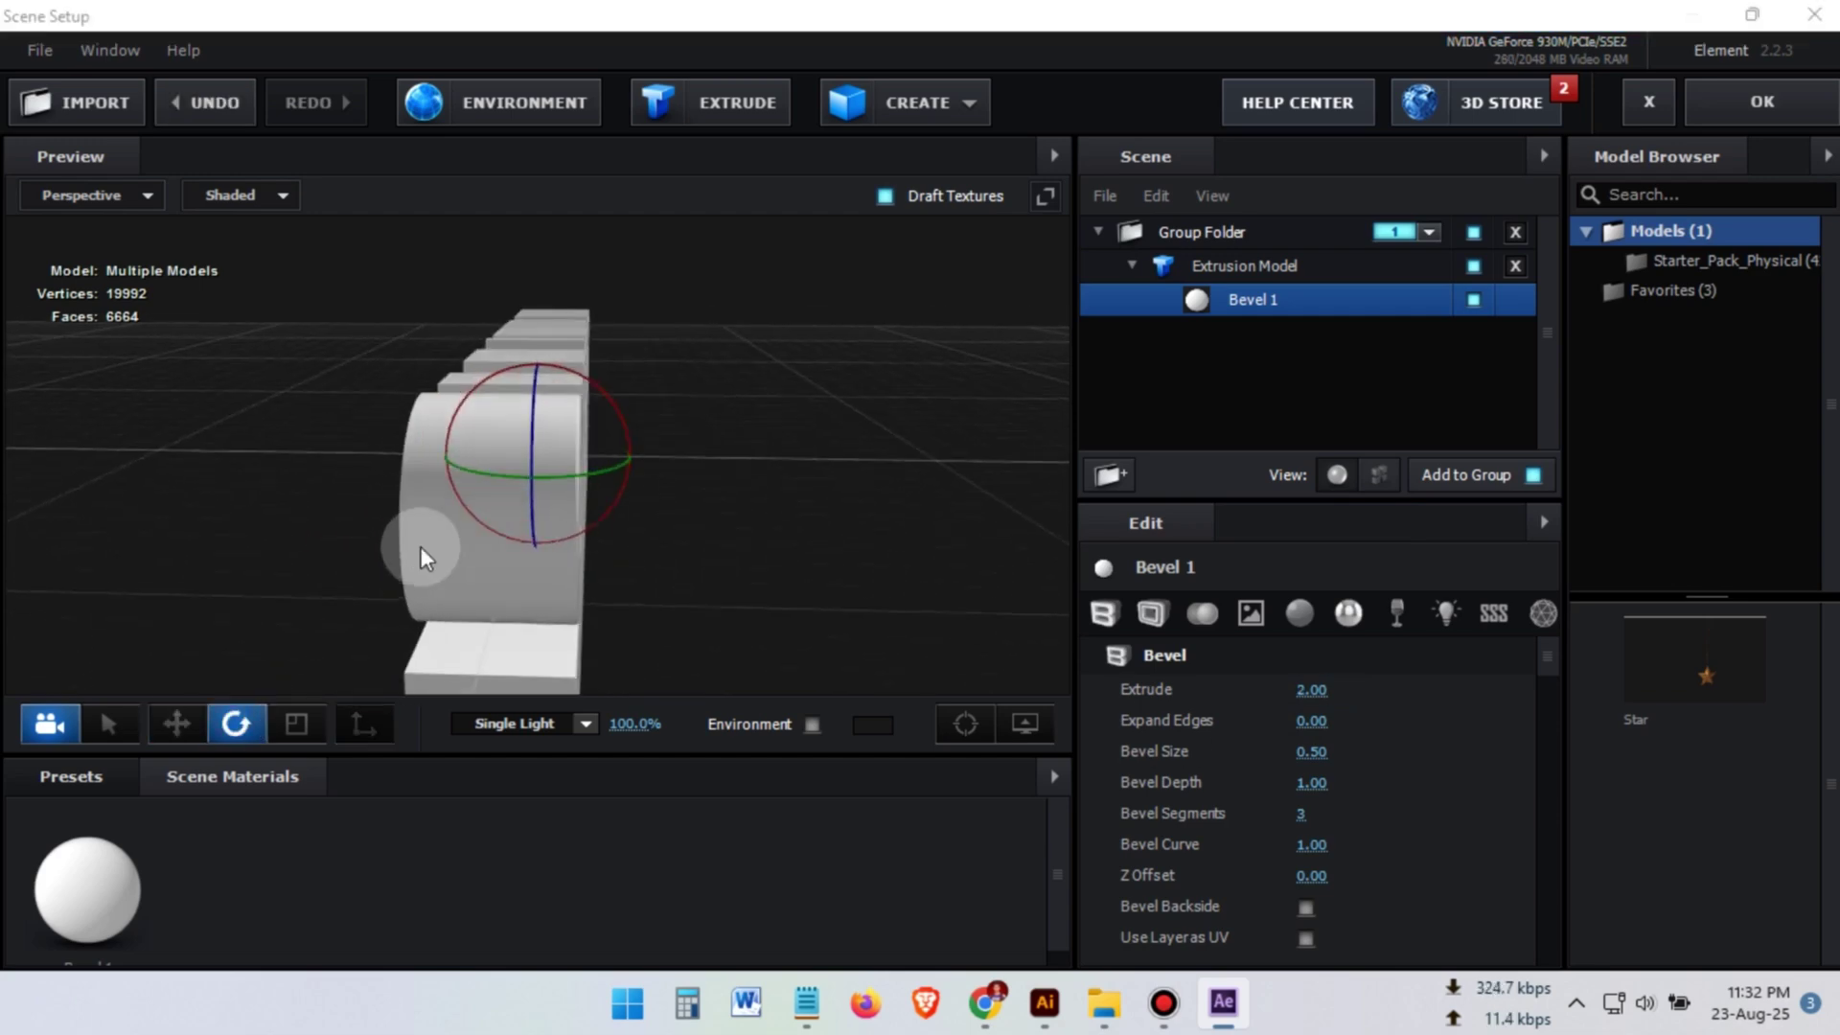
{"action": "left_click_drag", "start_coordinate": [502, 366], "coordinate": [379, 522]}
{"action": "left_click_drag", "start_coordinate": [825, 460], "coordinate": [585, 455]}
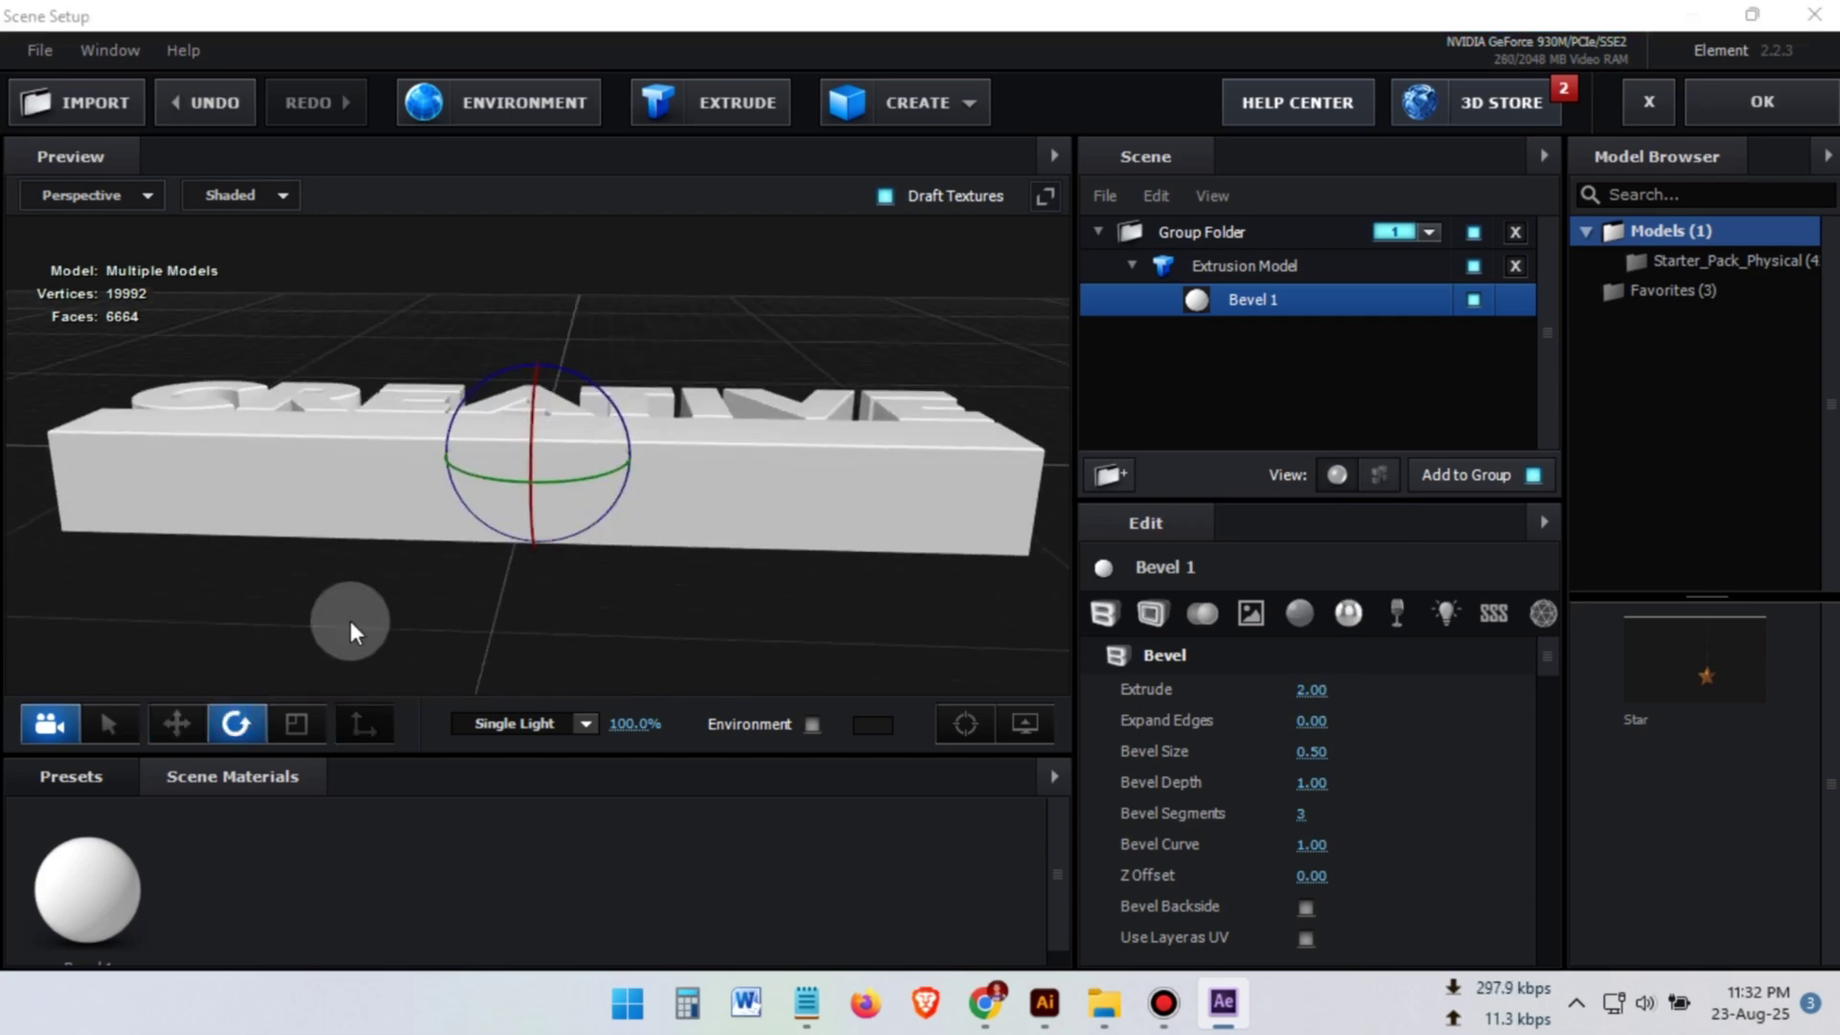
{"action": "left_click", "coordinate": [178, 724]}
{"action": "mouse_move", "coordinate": [790, 401]}
{"action": "left_mouse_down"}
{"action": "mouse_move", "coordinate": [947, 402]}
{"action": "mouse_move", "coordinate": [781, 403]}
{"action": "left_mouse_up"}
Step: Duplicate the Extrusion Model and select the copy's Bevel 1 material
{"action": "left_click", "coordinate": [1235, 265]}
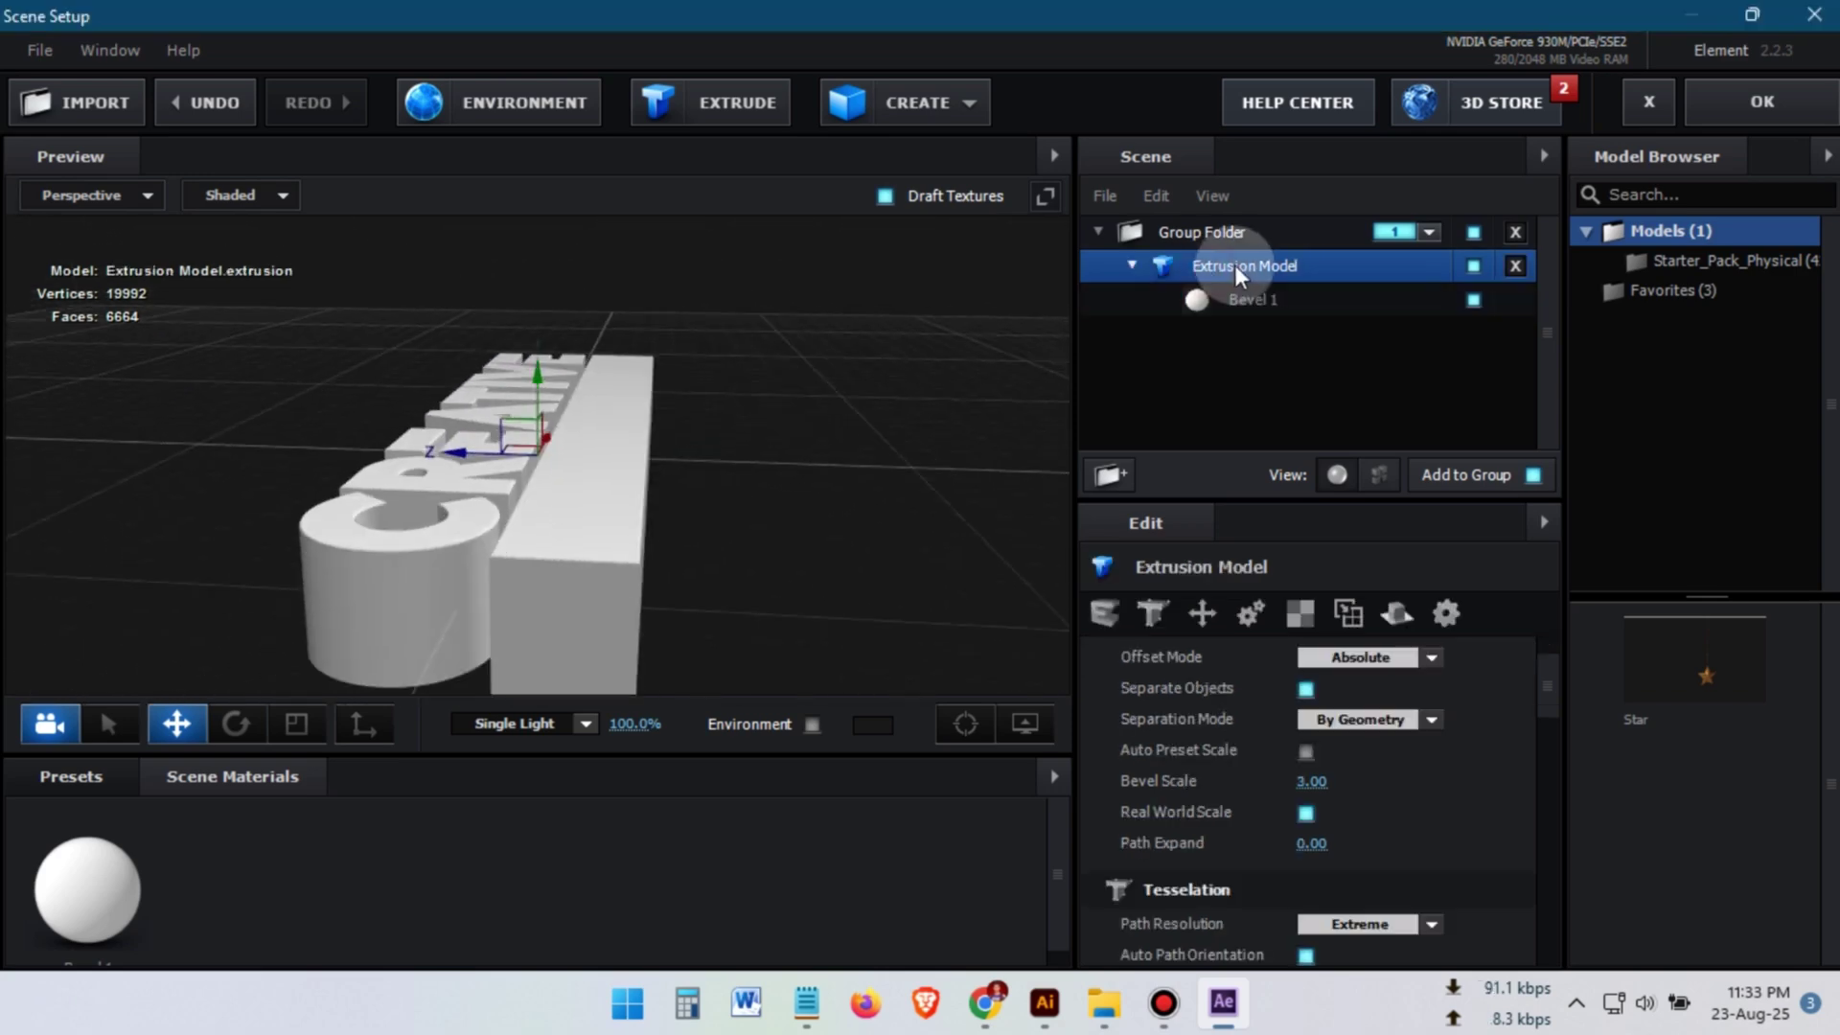
{"action": "right_click", "coordinate": [1215, 275]}
{"action": "left_click", "coordinate": [1320, 398]}
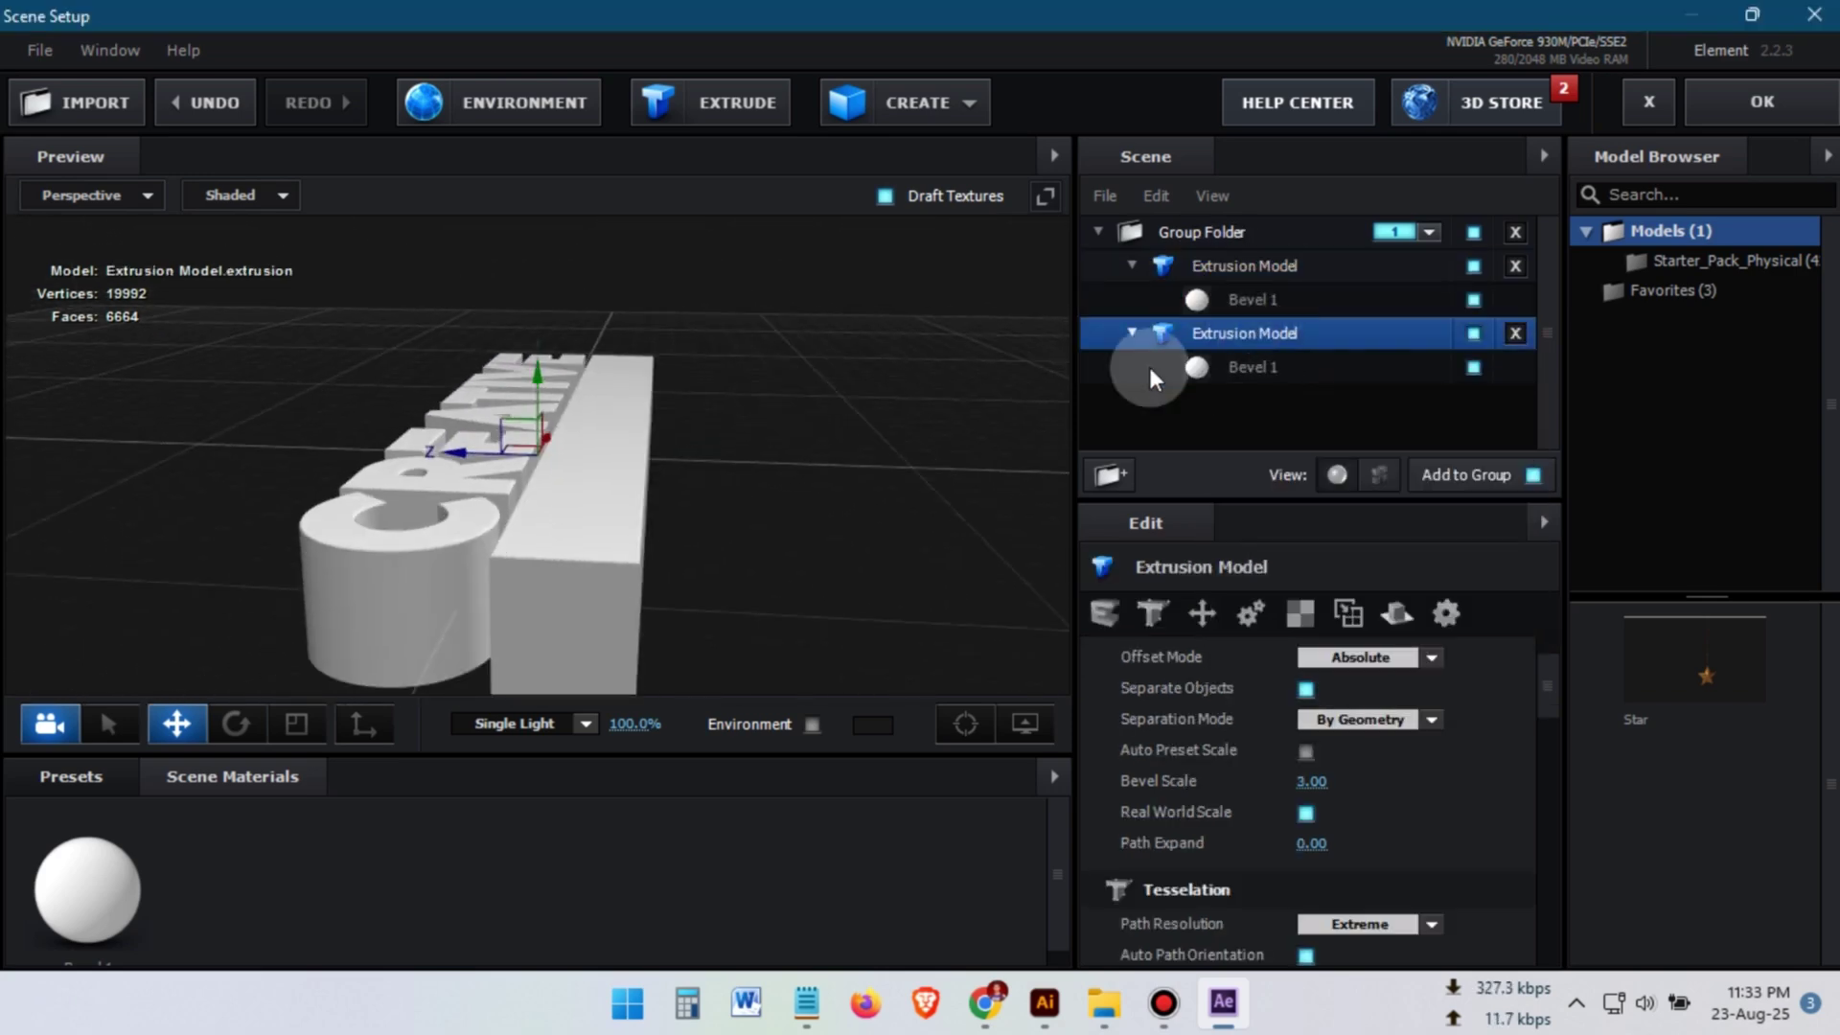
{"action": "left_click", "coordinate": [1256, 369]}
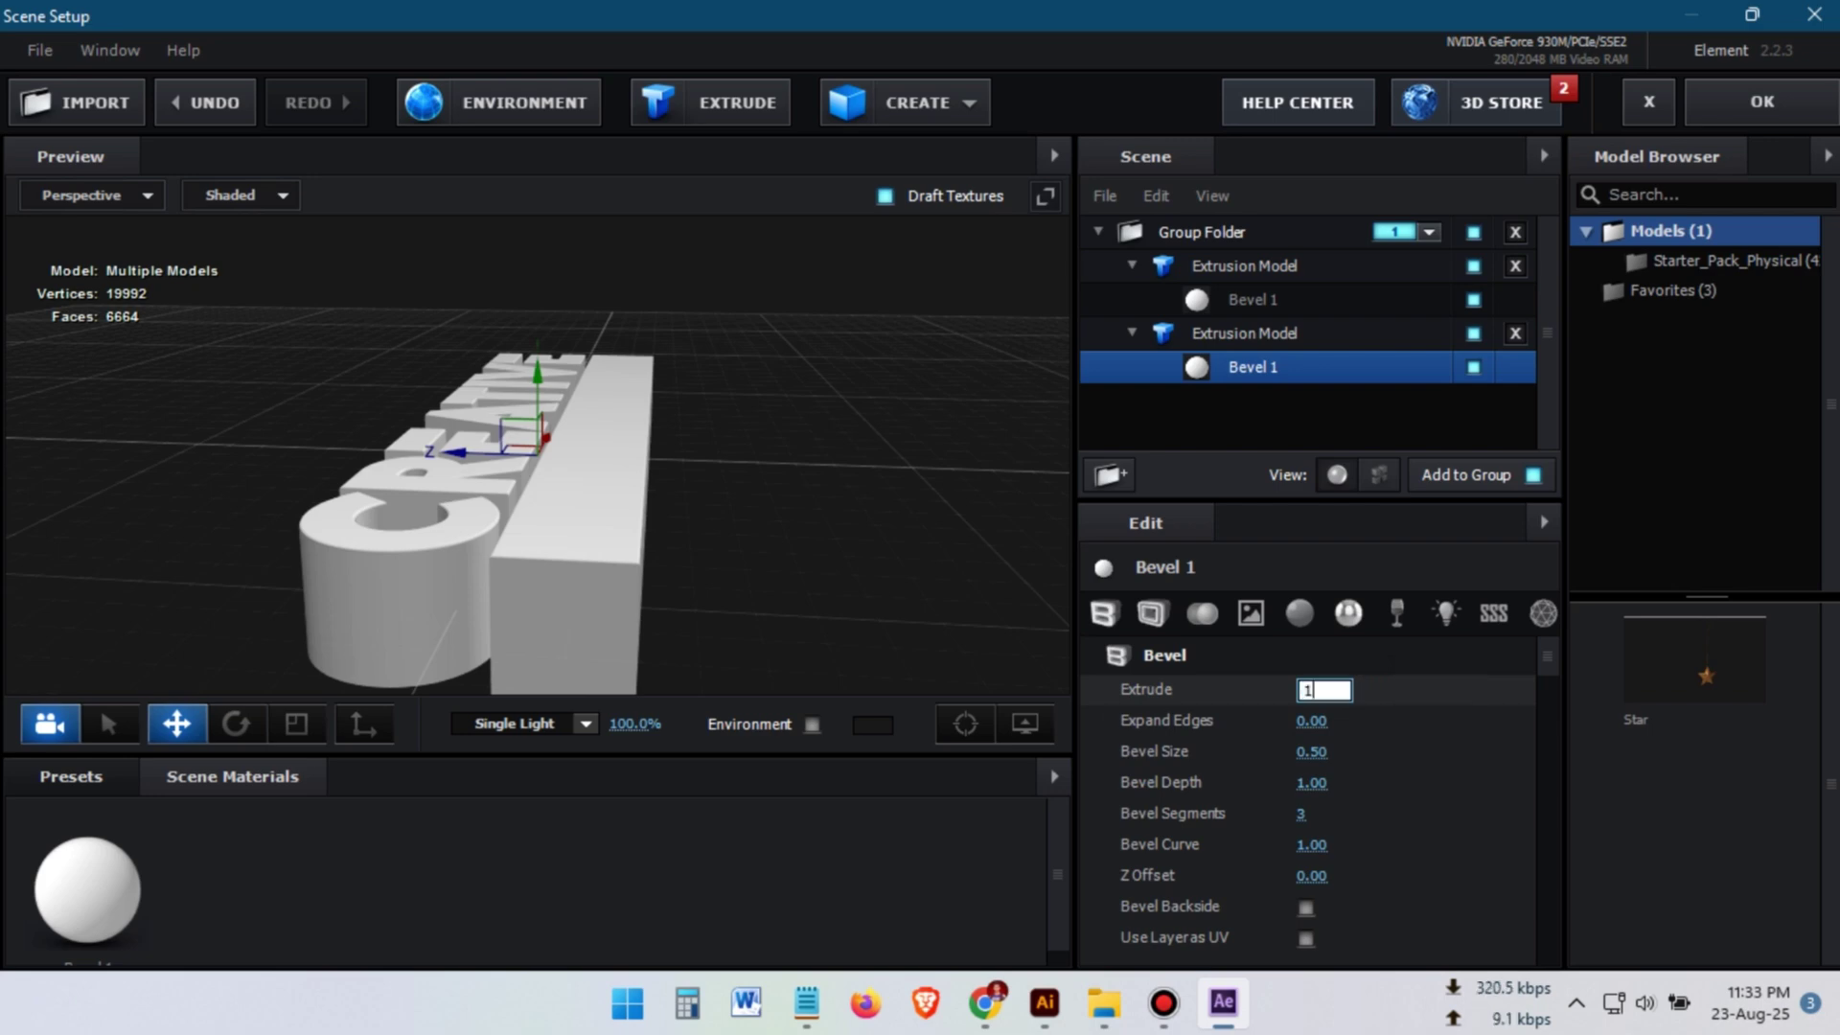
{"action": "left_click_drag", "start_coordinate": [665, 614], "coordinate": [933, 336]}
Step: Set the copy's Expand Edges to 0.25 and nudge it along the Y axis
{"action": "left_click_drag", "start_coordinate": [1311, 723], "coordinate": [1287, 723]}
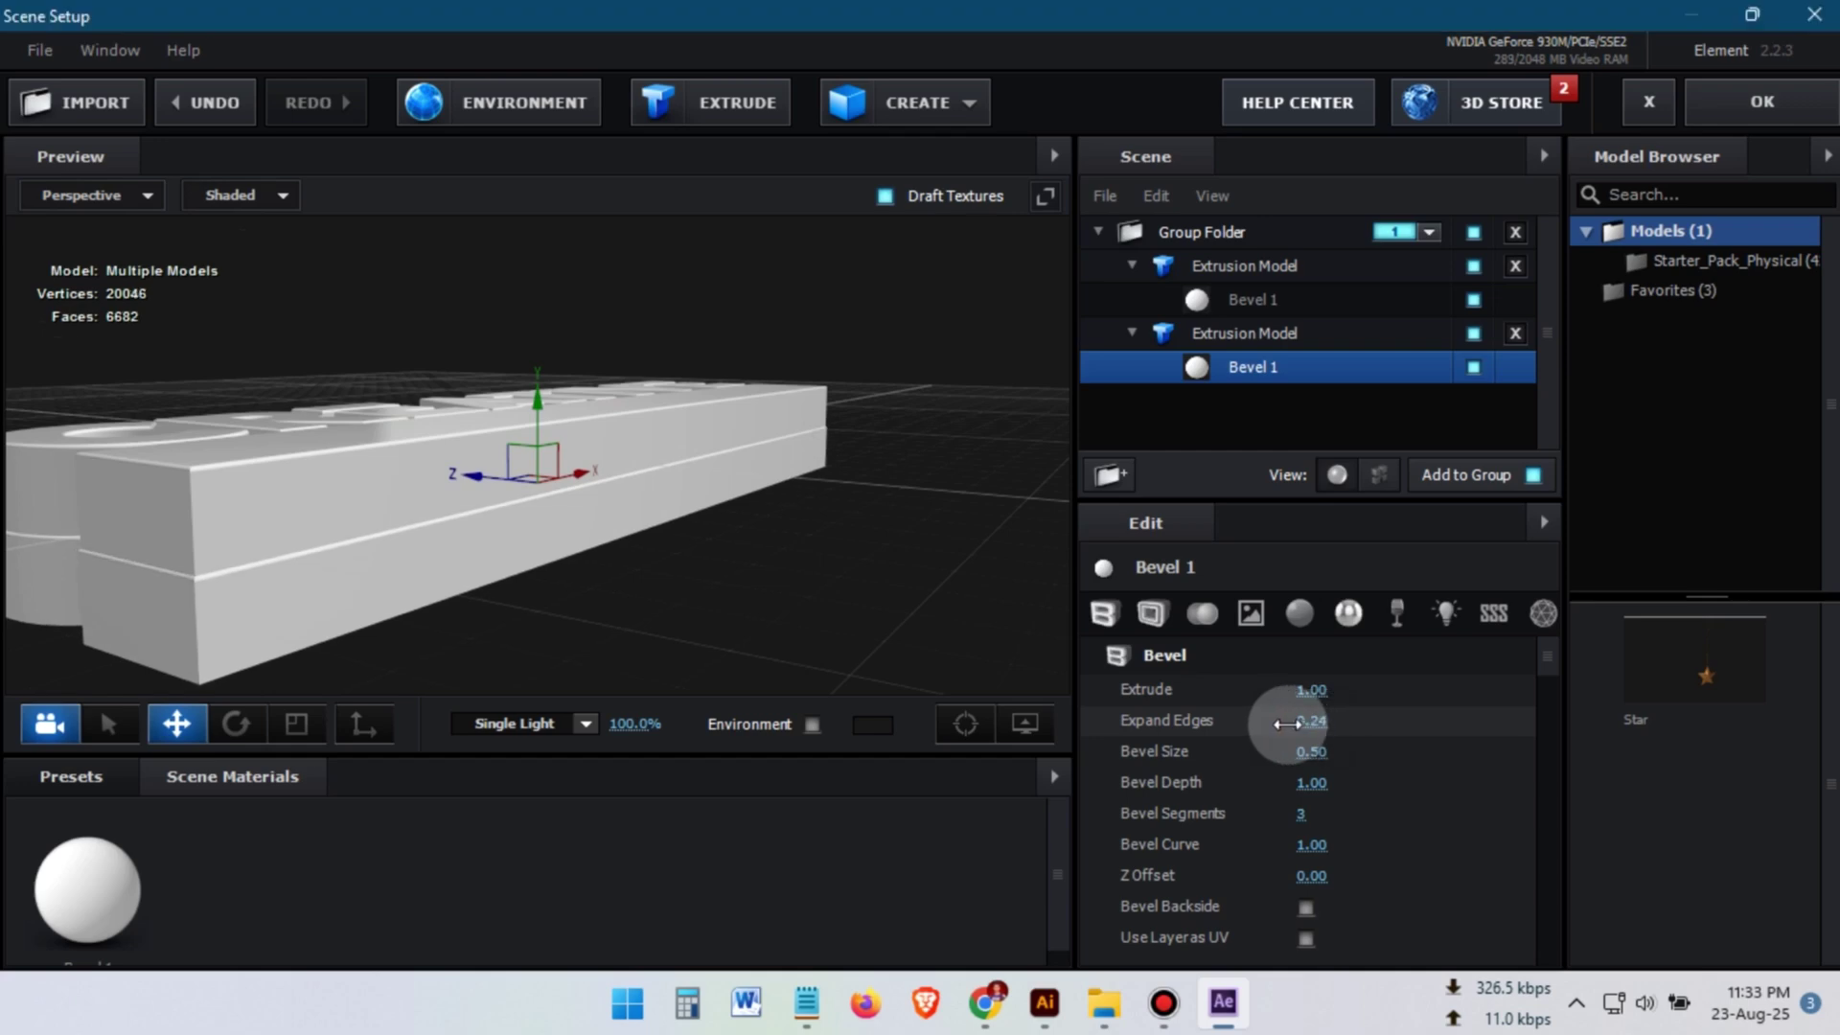
{"action": "type", "text": ".25"}
{"action": "key", "text": "Return"}
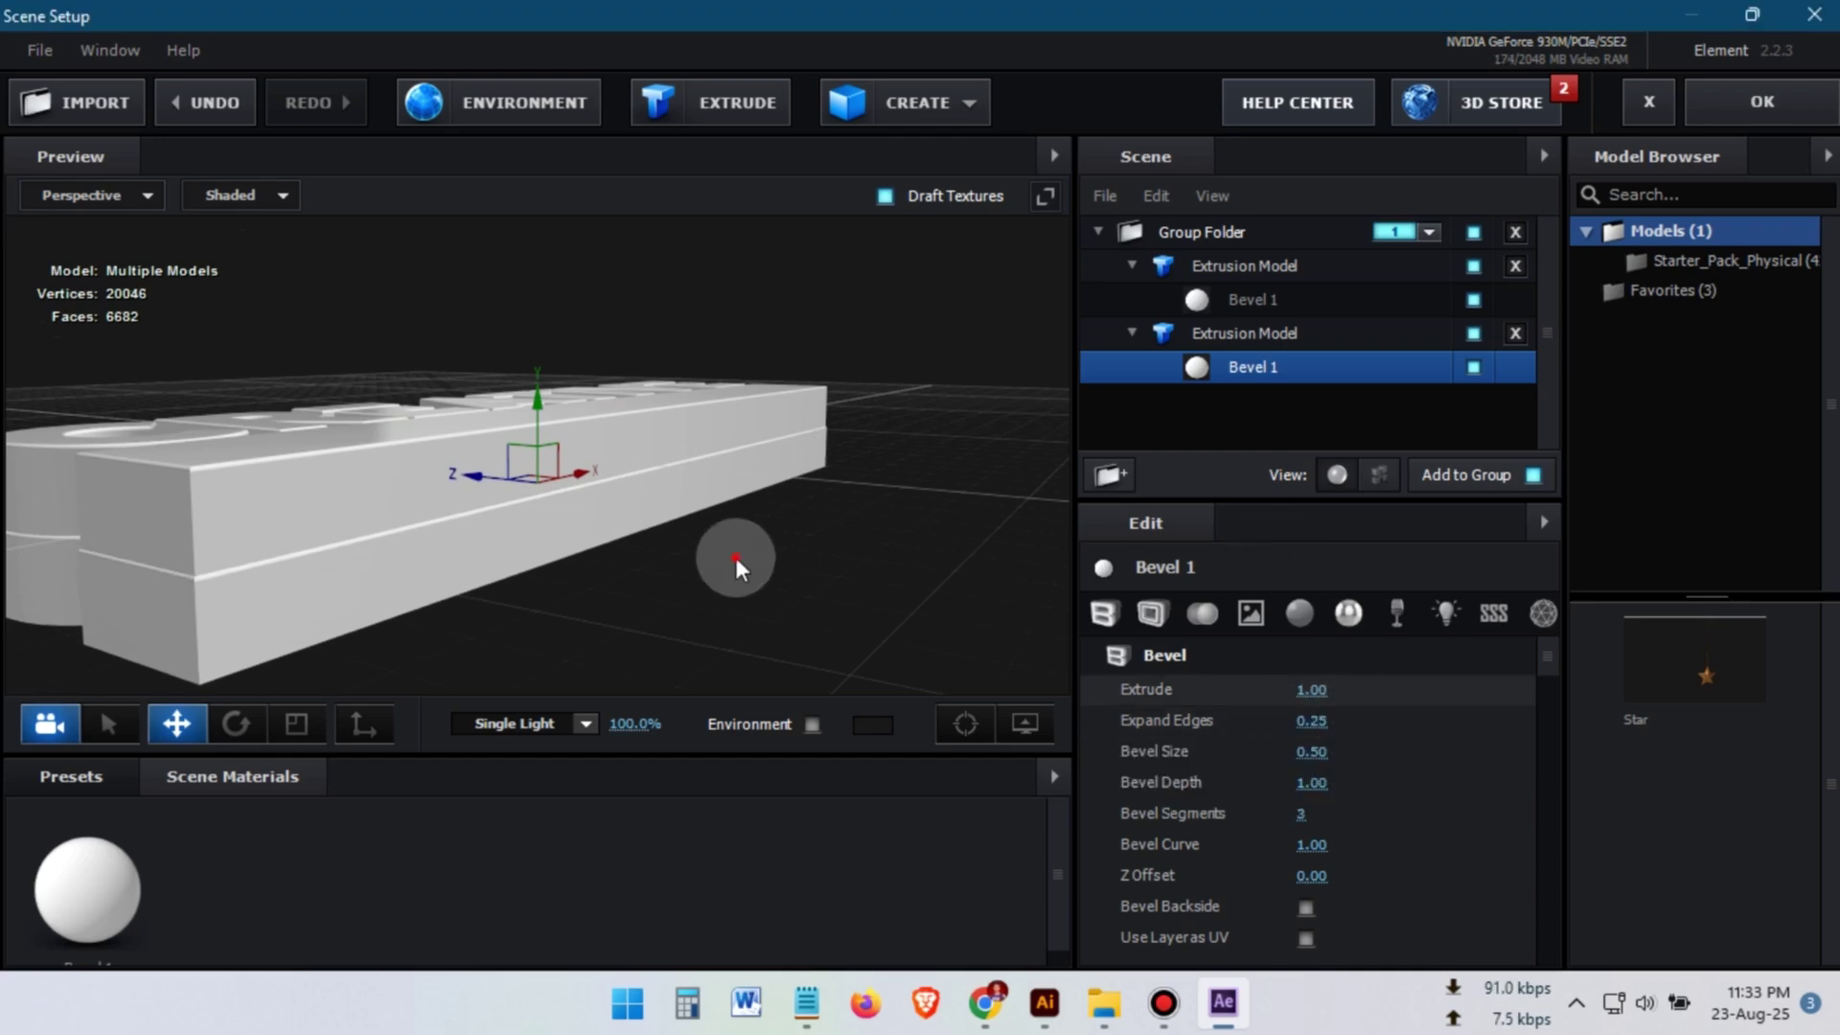
{"action": "left_click_drag", "start_coordinate": [737, 561], "coordinate": [595, 546]}
{"action": "scroll", "coordinate": [596, 546], "scroll_direction": "up", "scroll_amount": 3}
{"action": "left_click_drag", "start_coordinate": [536, 416], "coordinate": [528, 412]}
{"action": "left_click_drag", "start_coordinate": [714, 385], "coordinate": [567, 414]}
Step: Give the copy Expand Edges 0.40 and Extrude 0.80, moving it slightly down as a base slab
{"action": "left_click_drag", "start_coordinate": [1311, 721], "coordinate": [1282, 690]}
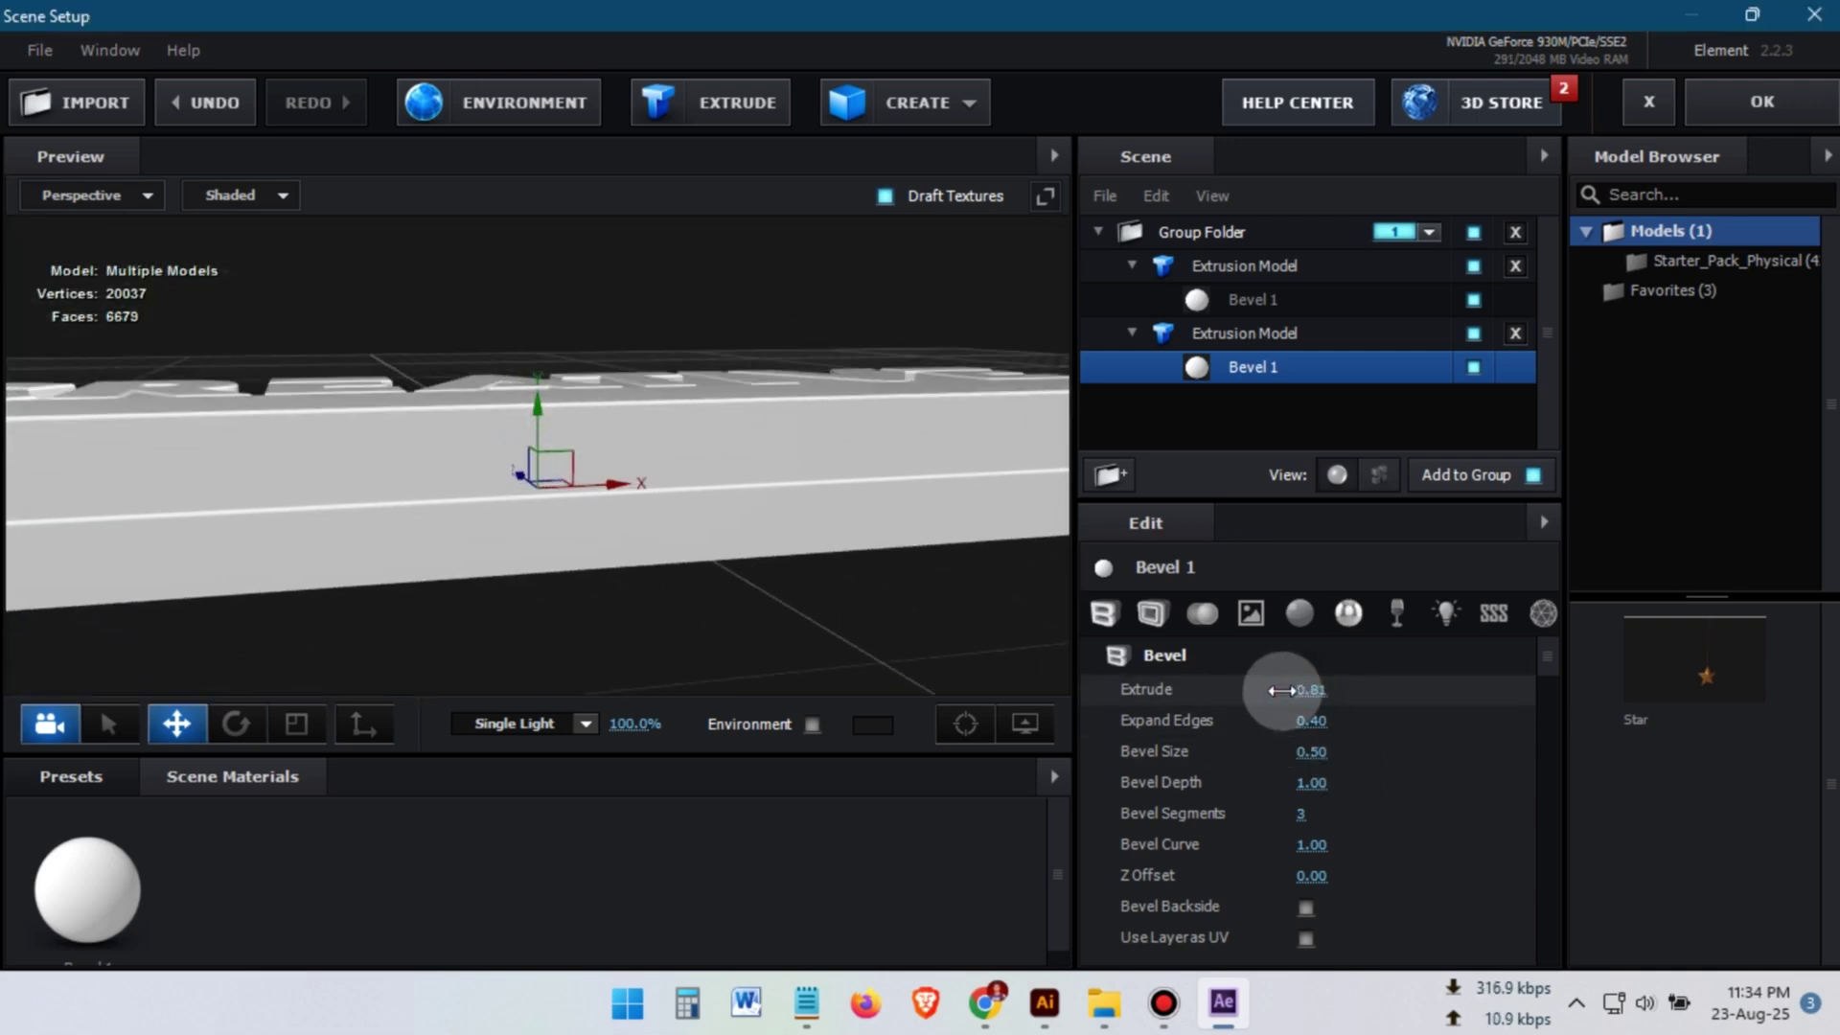
{"action": "left_click", "coordinate": [1313, 691]}
{"action": "left_click_drag", "start_coordinate": [560, 590], "coordinate": [673, 529]}
{"action": "left_click_drag", "start_coordinate": [538, 423], "coordinate": [539, 514]}
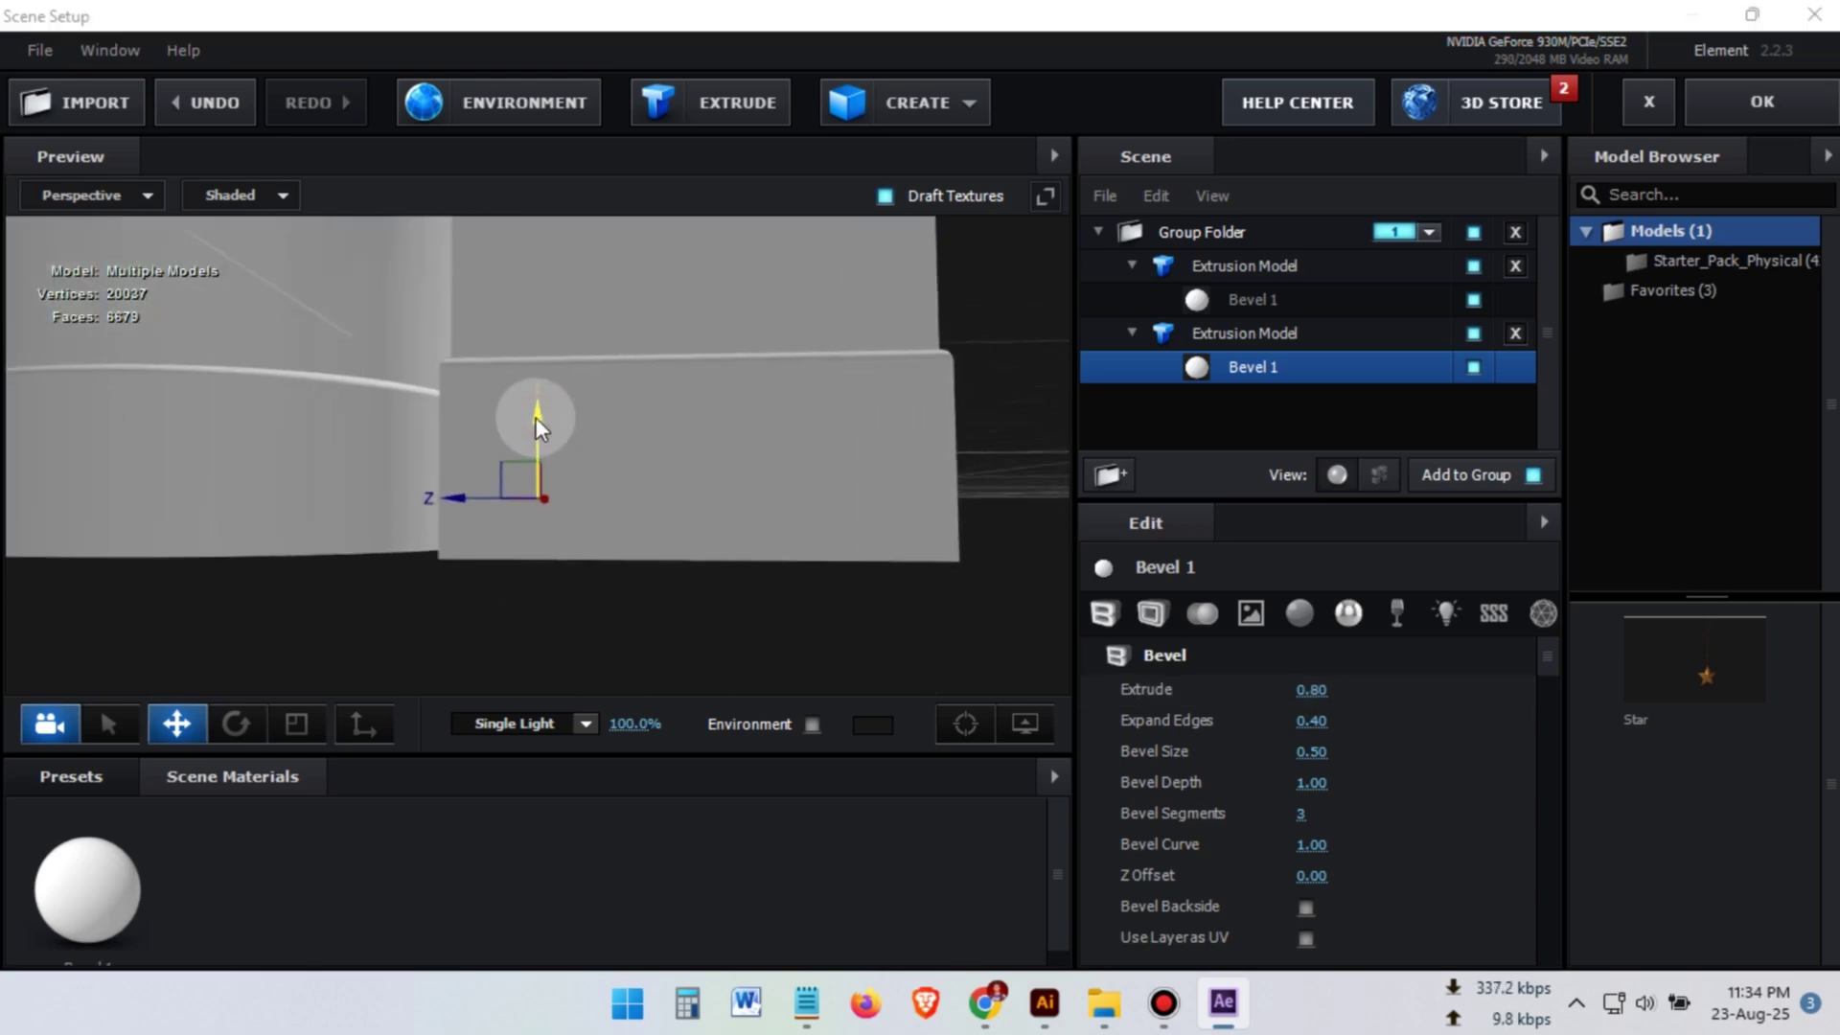
{"action": "left_click_drag", "start_coordinate": [841, 431], "coordinate": [947, 420]}
{"action": "left_click_drag", "start_coordinate": [786, 430], "coordinate": [748, 362]}
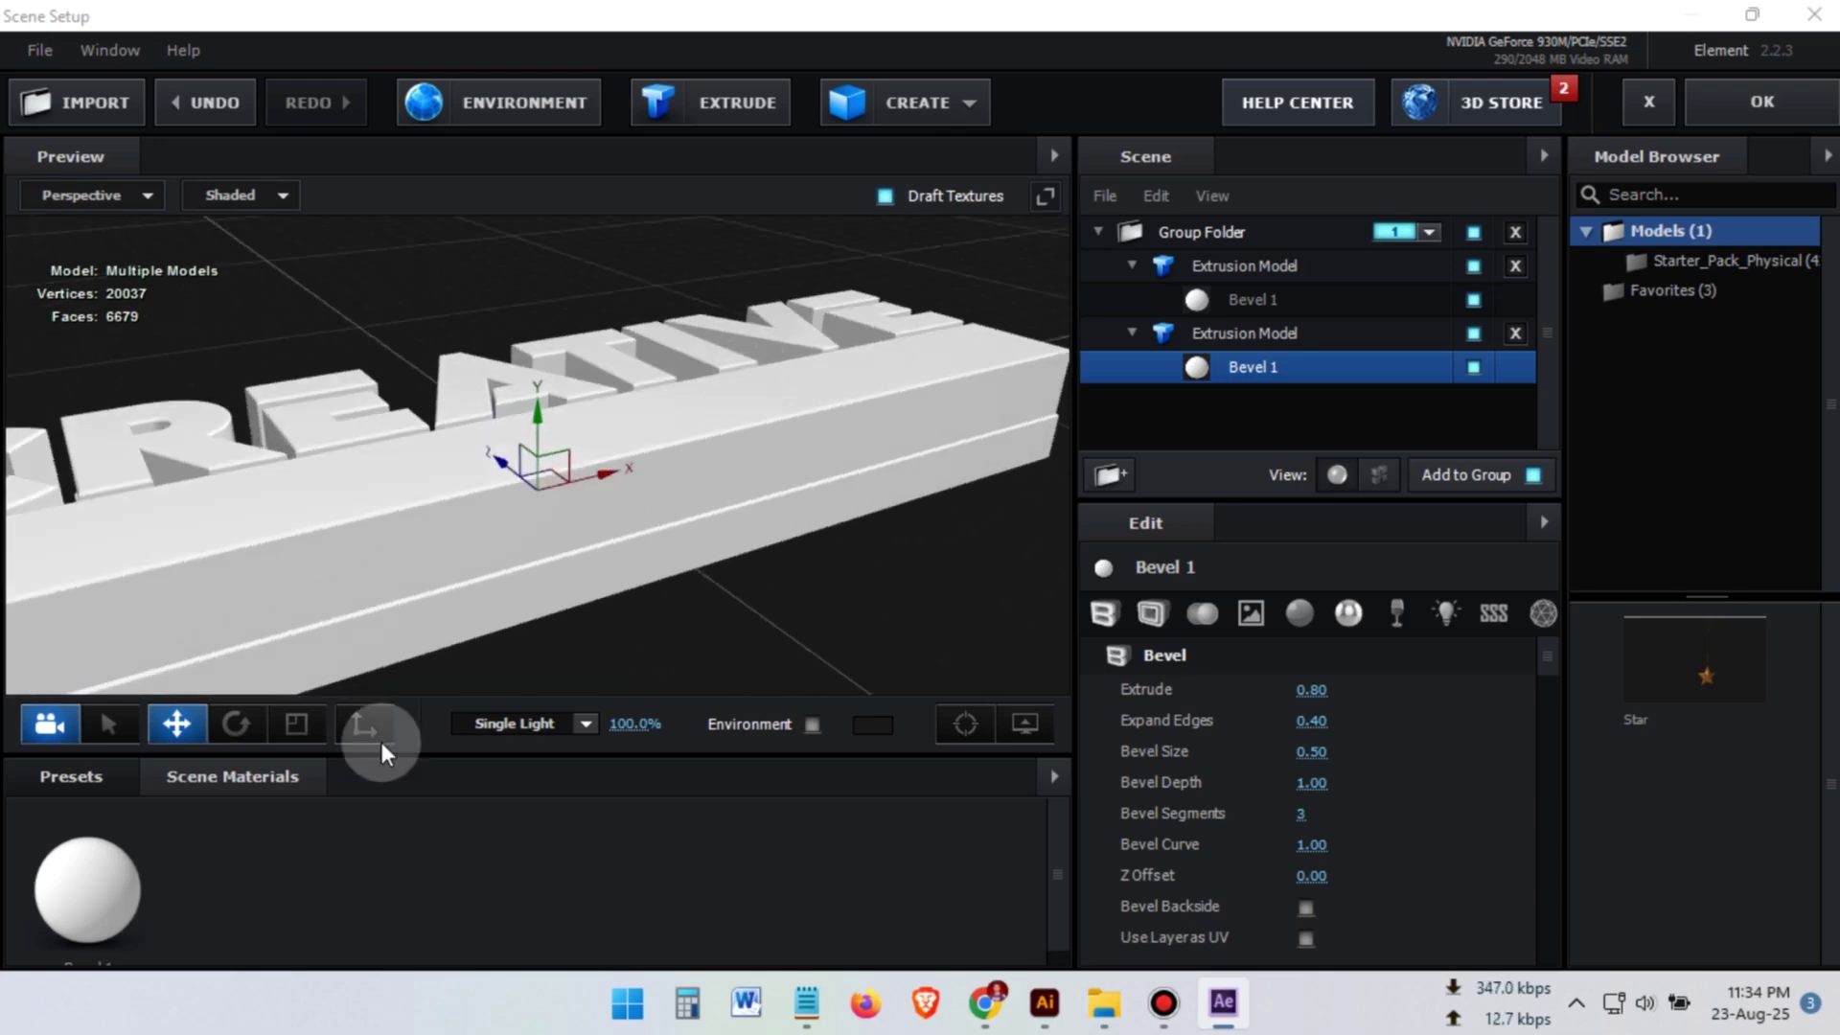
Step: Try several gold material presets on the base copy's Bevel row
{"action": "left_click", "coordinate": [79, 777]}
{"action": "left_click", "coordinate": [135, 861]}
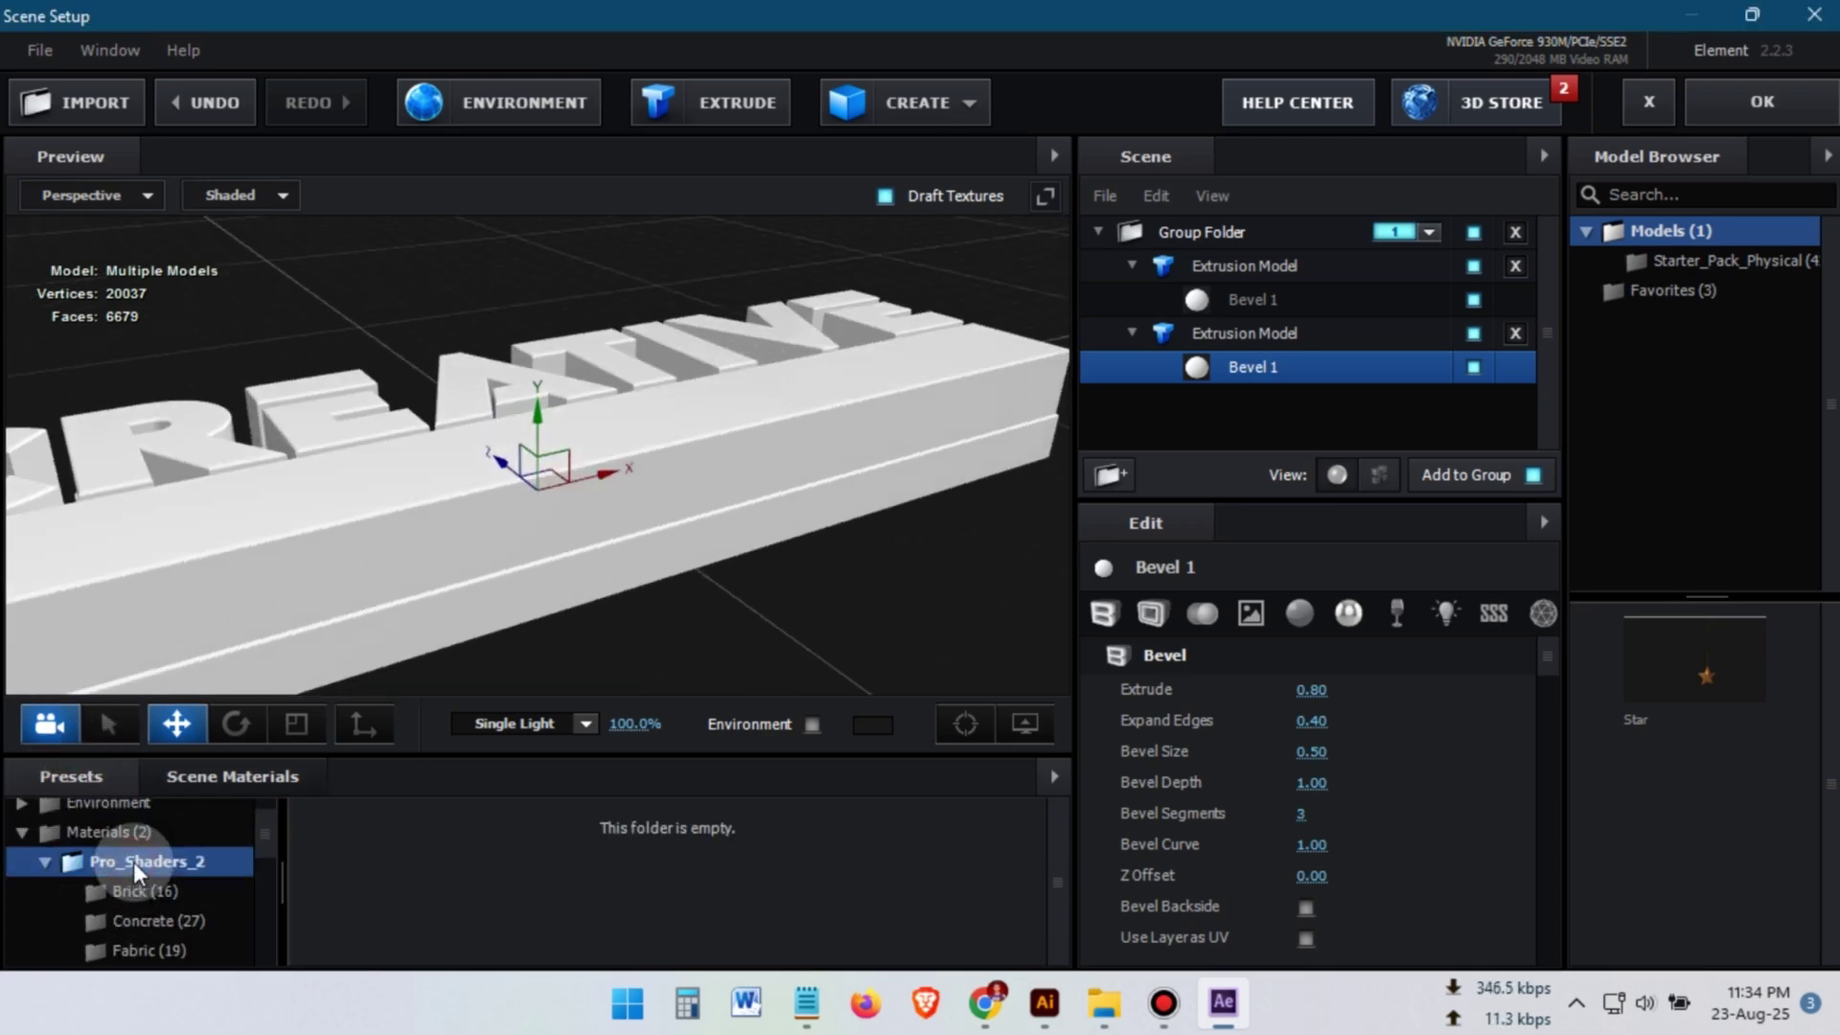
{"action": "left_click", "coordinate": [100, 834]}
{"action": "left_click_drag", "start_coordinate": [362, 889], "coordinate": [1234, 368]}
{"action": "left_click_drag", "start_coordinate": [768, 577], "coordinate": [670, 514]}
{"action": "left_click_drag", "start_coordinate": [518, 890], "coordinate": [1238, 368]}
{"action": "left_click_drag", "start_coordinate": [814, 503], "coordinate": [826, 607]}
{"action": "left_click_drag", "start_coordinate": [371, 889], "coordinate": [1227, 374]}
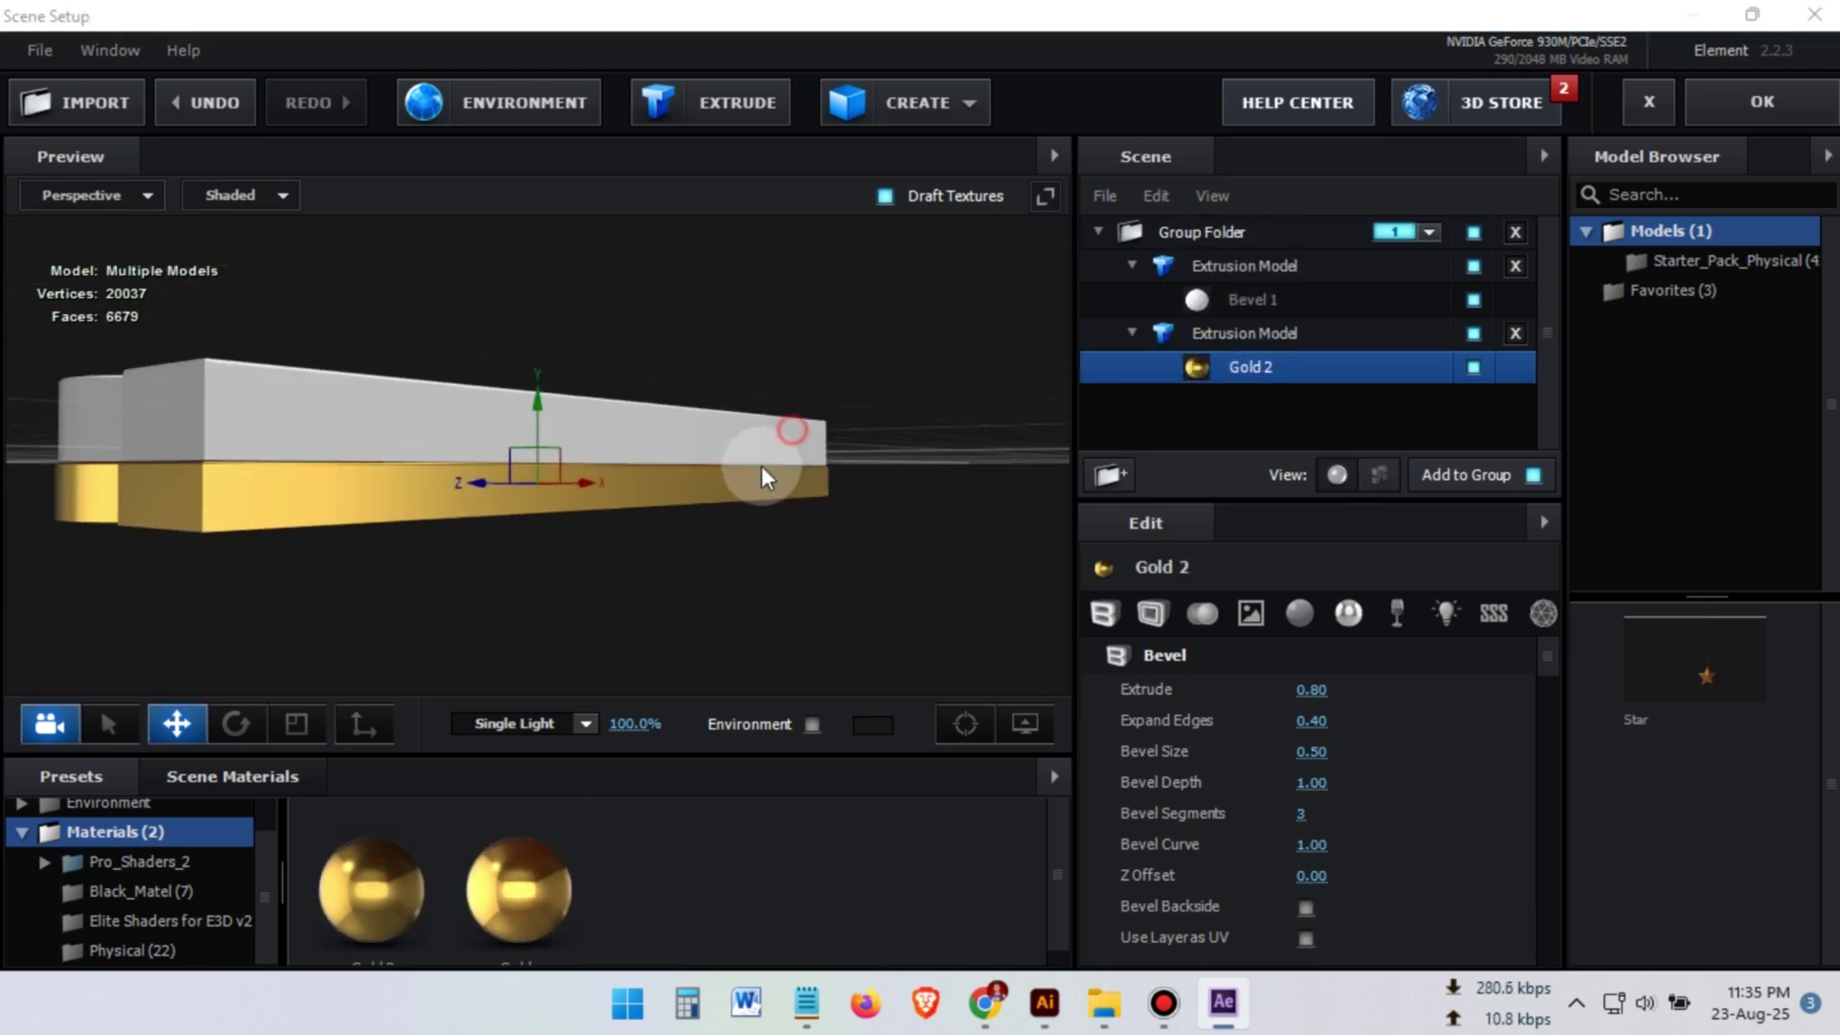
{"action": "mouse_move", "coordinate": [761, 465]}
{"action": "left_mouse_down"}
{"action": "mouse_move", "coordinate": [708, 499]}
{"action": "mouse_move", "coordinate": [906, 412]}
{"action": "mouse_move", "coordinate": [804, 480]}
{"action": "mouse_move", "coordinate": [738, 479]}
{"action": "left_mouse_up"}
Step: Apply a clean brushed Metal preset to the text and show full-quality textures
{"action": "left_click", "coordinate": [132, 863]}
{"action": "scroll", "coordinate": [163, 889], "scroll_direction": "down", "scroll_amount": 2}
{"action": "left_click", "coordinate": [149, 915]}
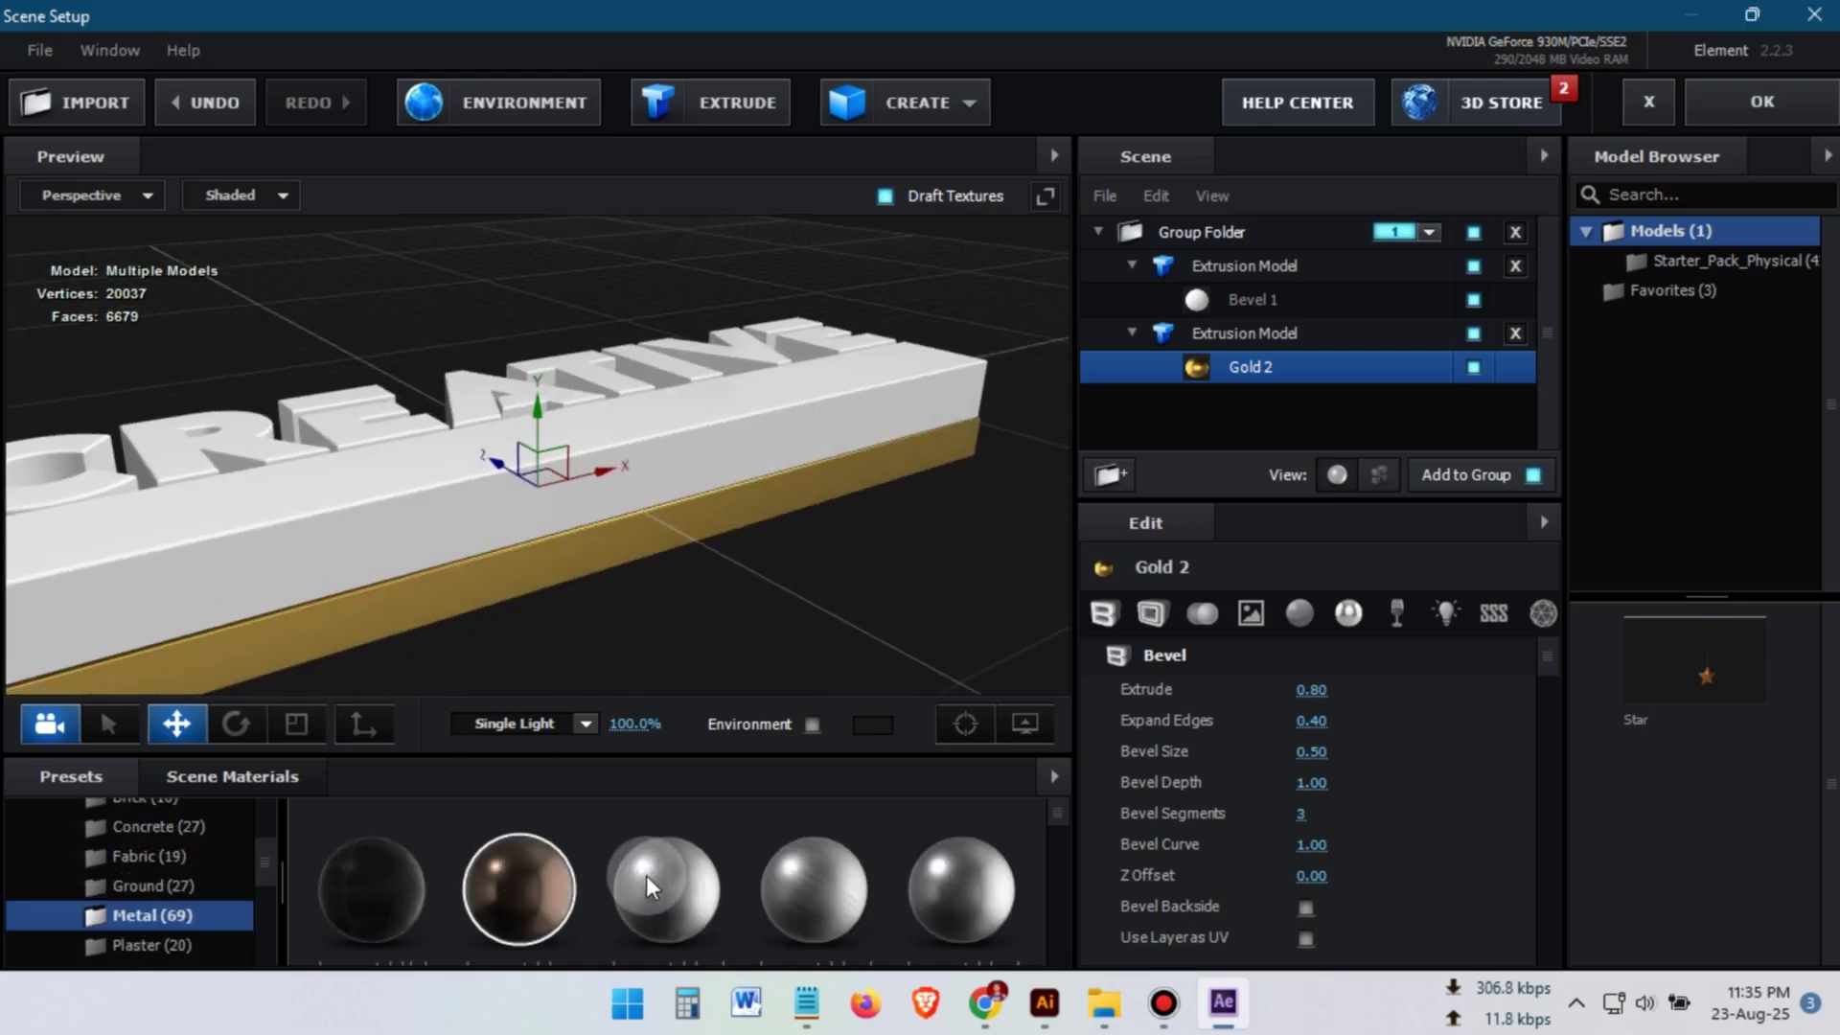
{"action": "left_click_drag", "start_coordinate": [807, 884], "coordinate": [1233, 305]}
{"action": "left_click_drag", "start_coordinate": [662, 886], "coordinate": [1239, 312]}
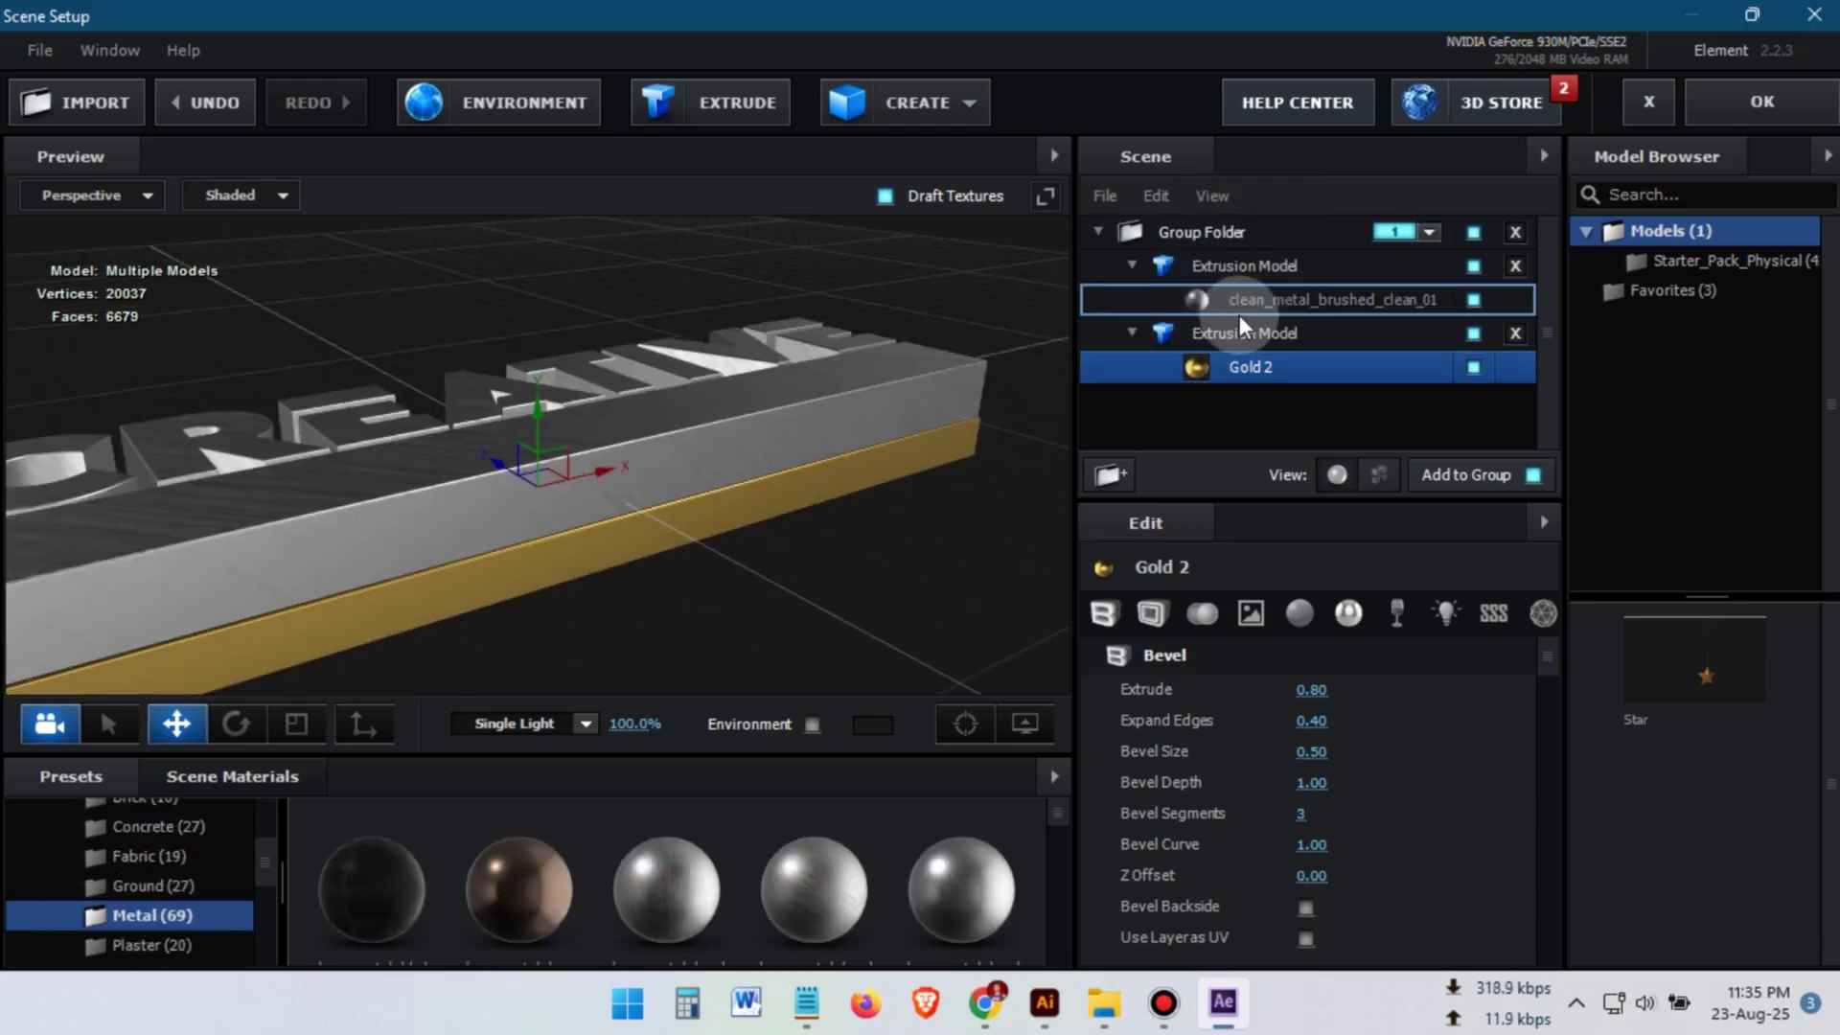
{"action": "left_click_drag", "start_coordinate": [925, 484], "coordinate": [786, 523]}
{"action": "left_click", "coordinate": [884, 195]}
{"action": "left_click_drag", "start_coordinate": [791, 429], "coordinate": [813, 384]}
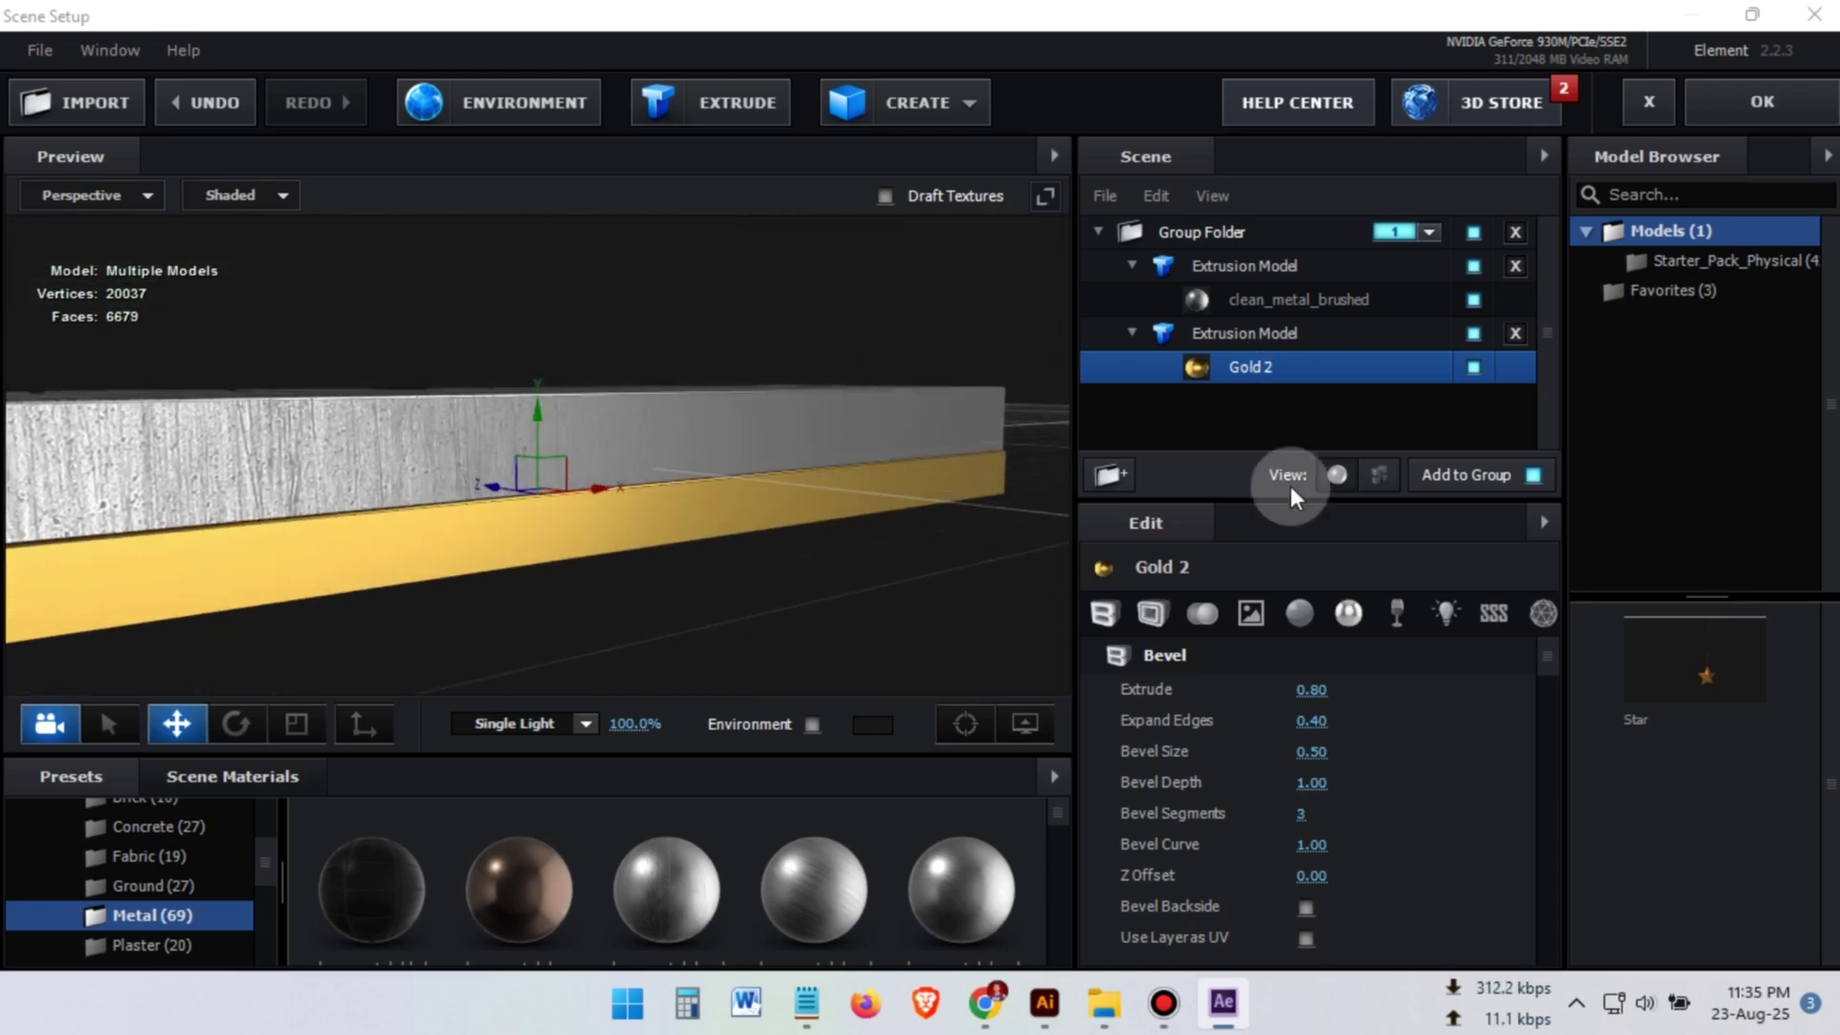
Step: Copy the gold material's reflectivity hex value FFD25D
{"action": "left_click", "coordinate": [1301, 608]}
{"action": "left_click", "coordinate": [1316, 925]}
{"action": "right_click", "coordinate": [1534, 825]}
{"action": "left_click", "coordinate": [1567, 534]}
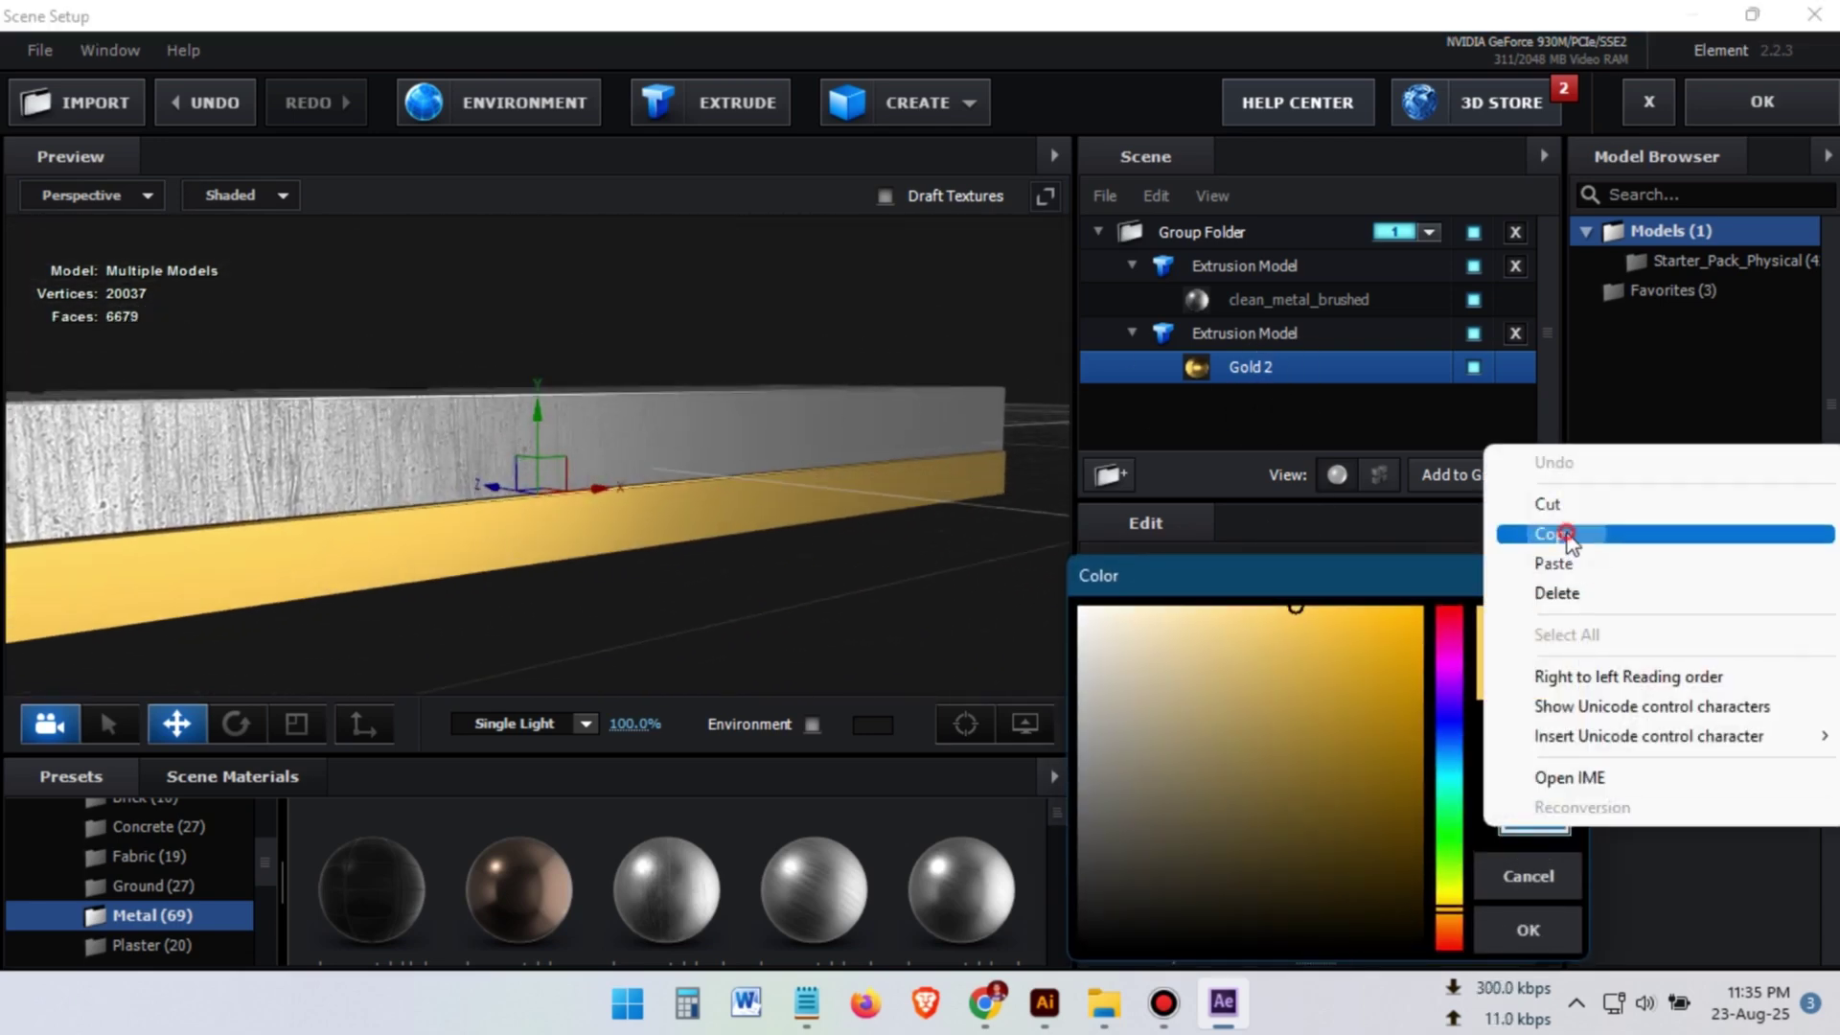
{"action": "left_click", "coordinate": [1529, 880]}
{"action": "left_click", "coordinate": [1317, 689]}
{"action": "left_click", "coordinate": [1501, 830]}
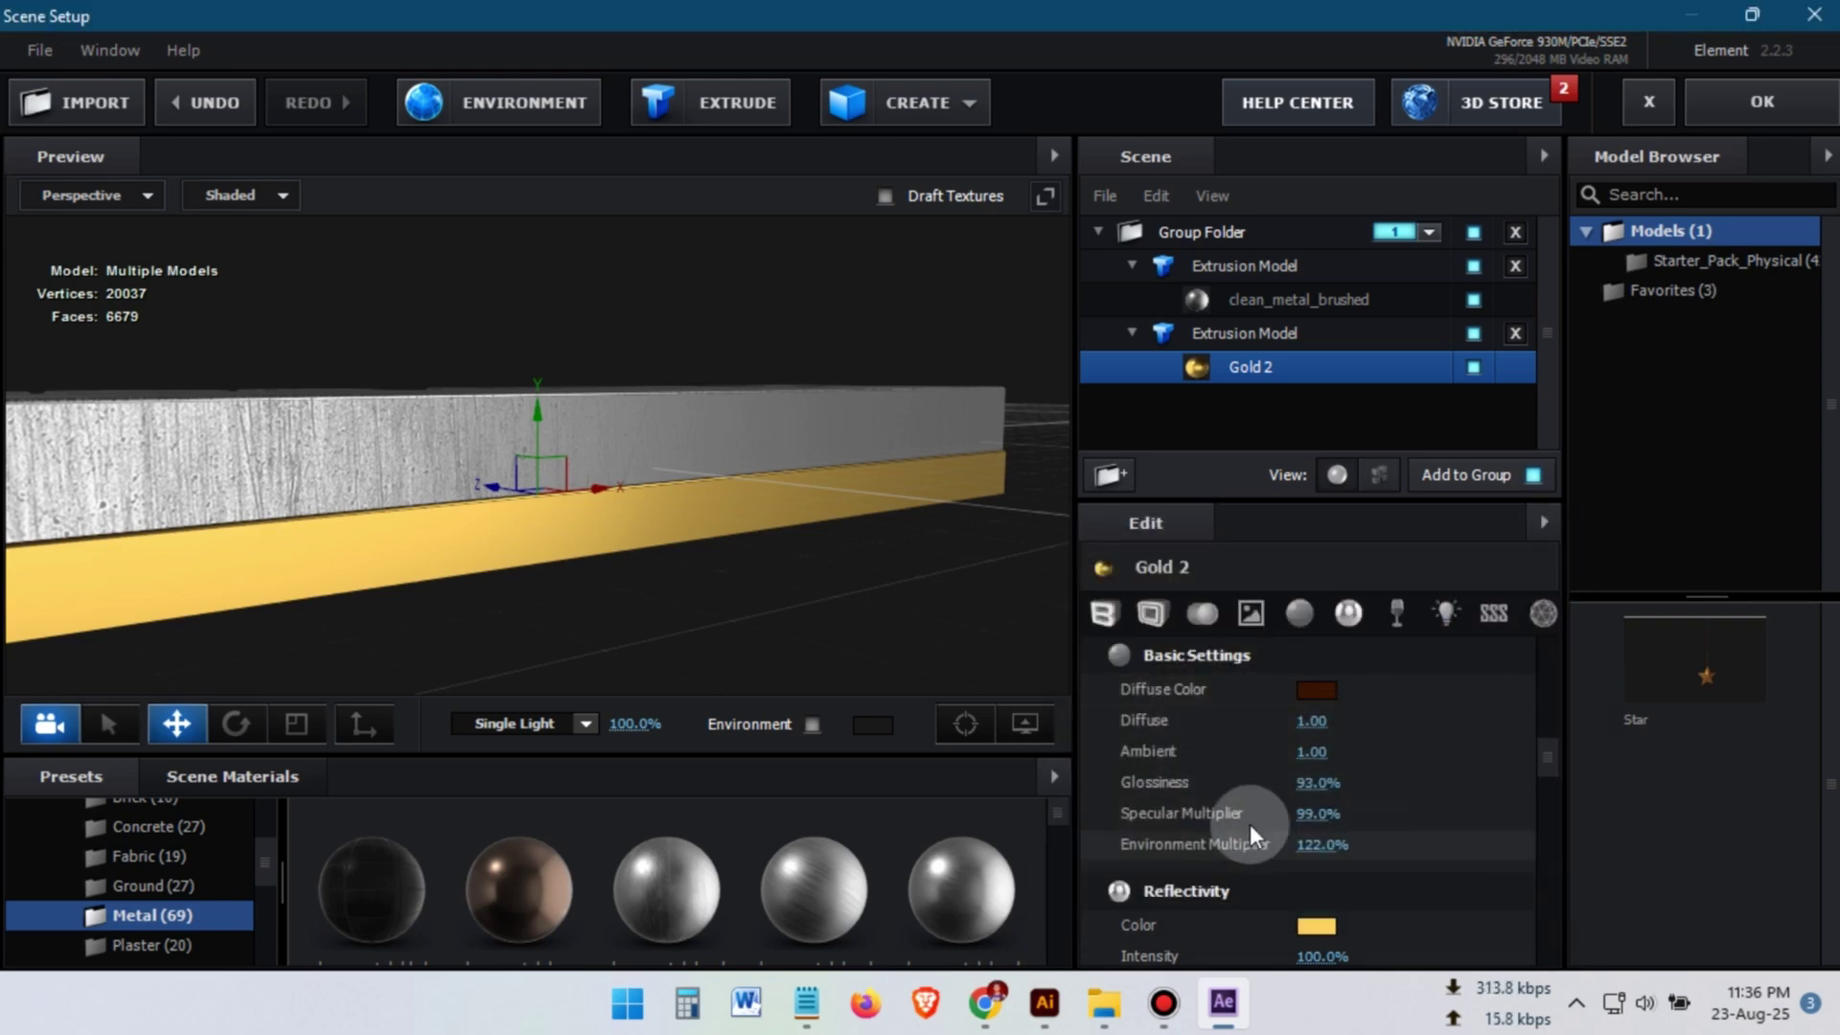
Step: Apply brushed metal to the base copy with diffuse 371300 and reflectivity FFD25D
{"action": "left_click_drag", "start_coordinate": [669, 884], "coordinate": [1240, 378]}
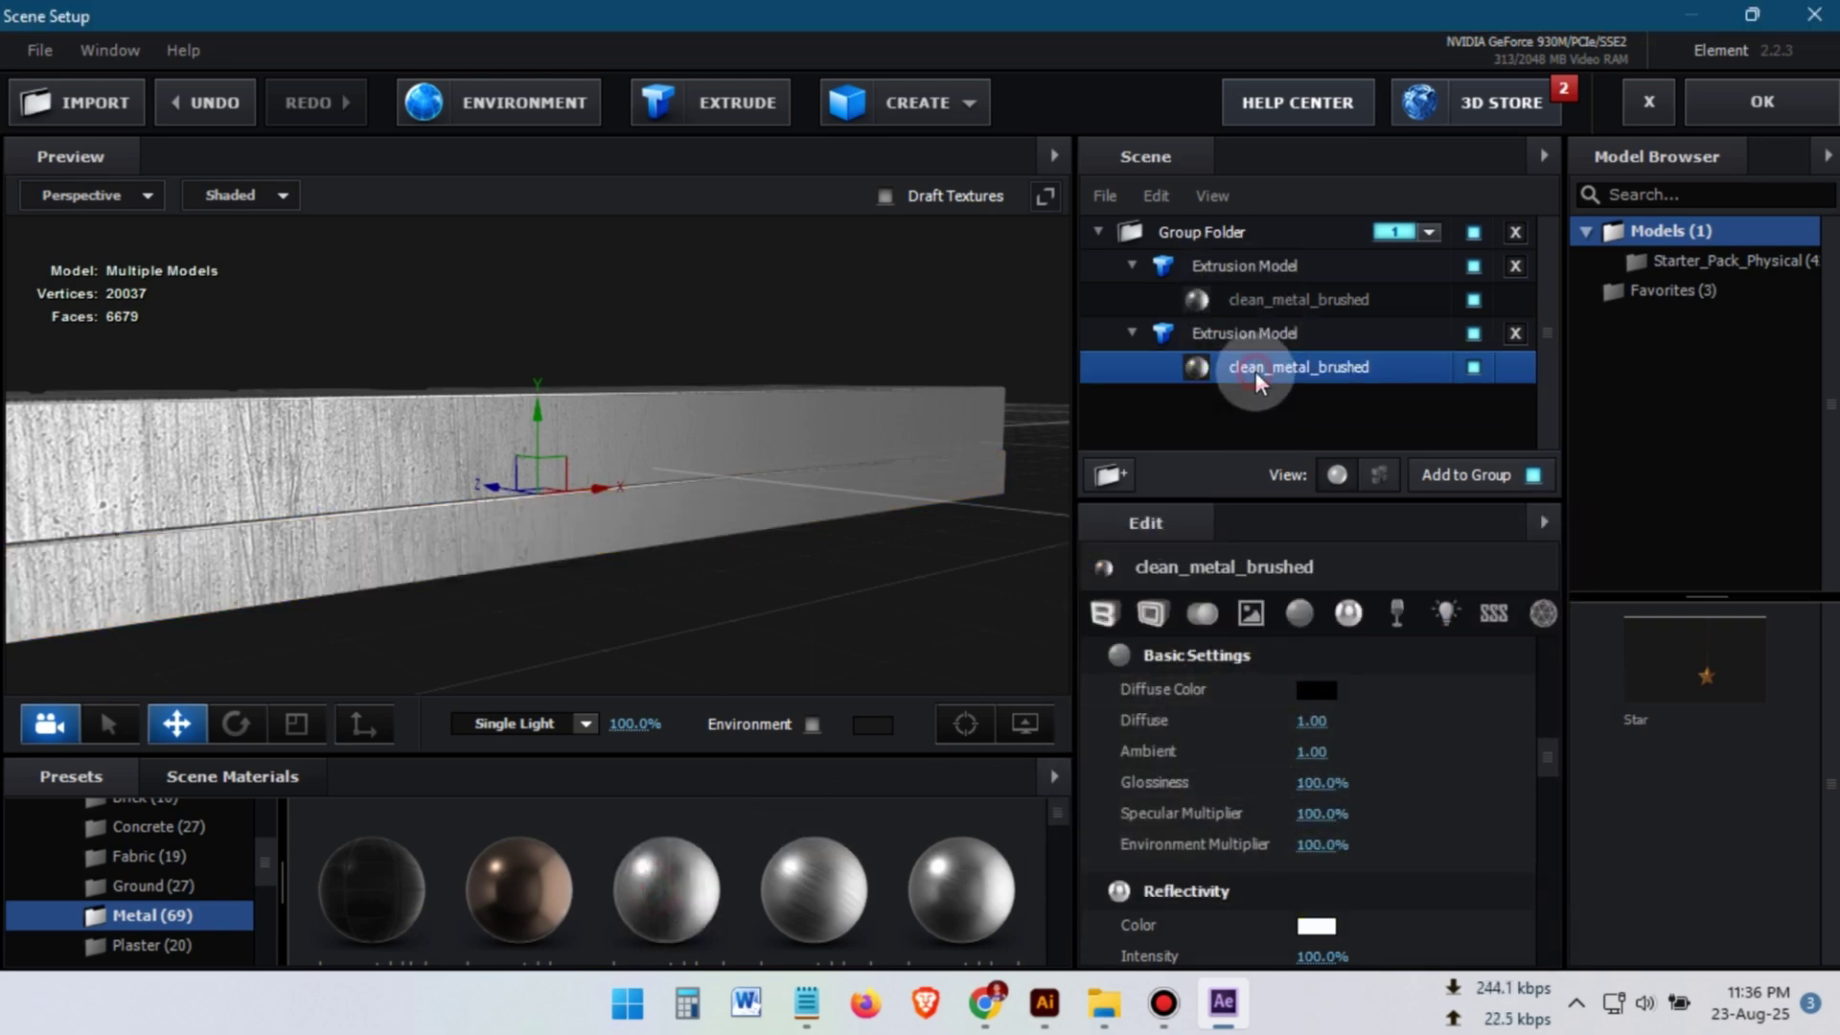
{"action": "left_click", "coordinate": [1317, 688]}
{"action": "key", "text": "ctrl+v"}
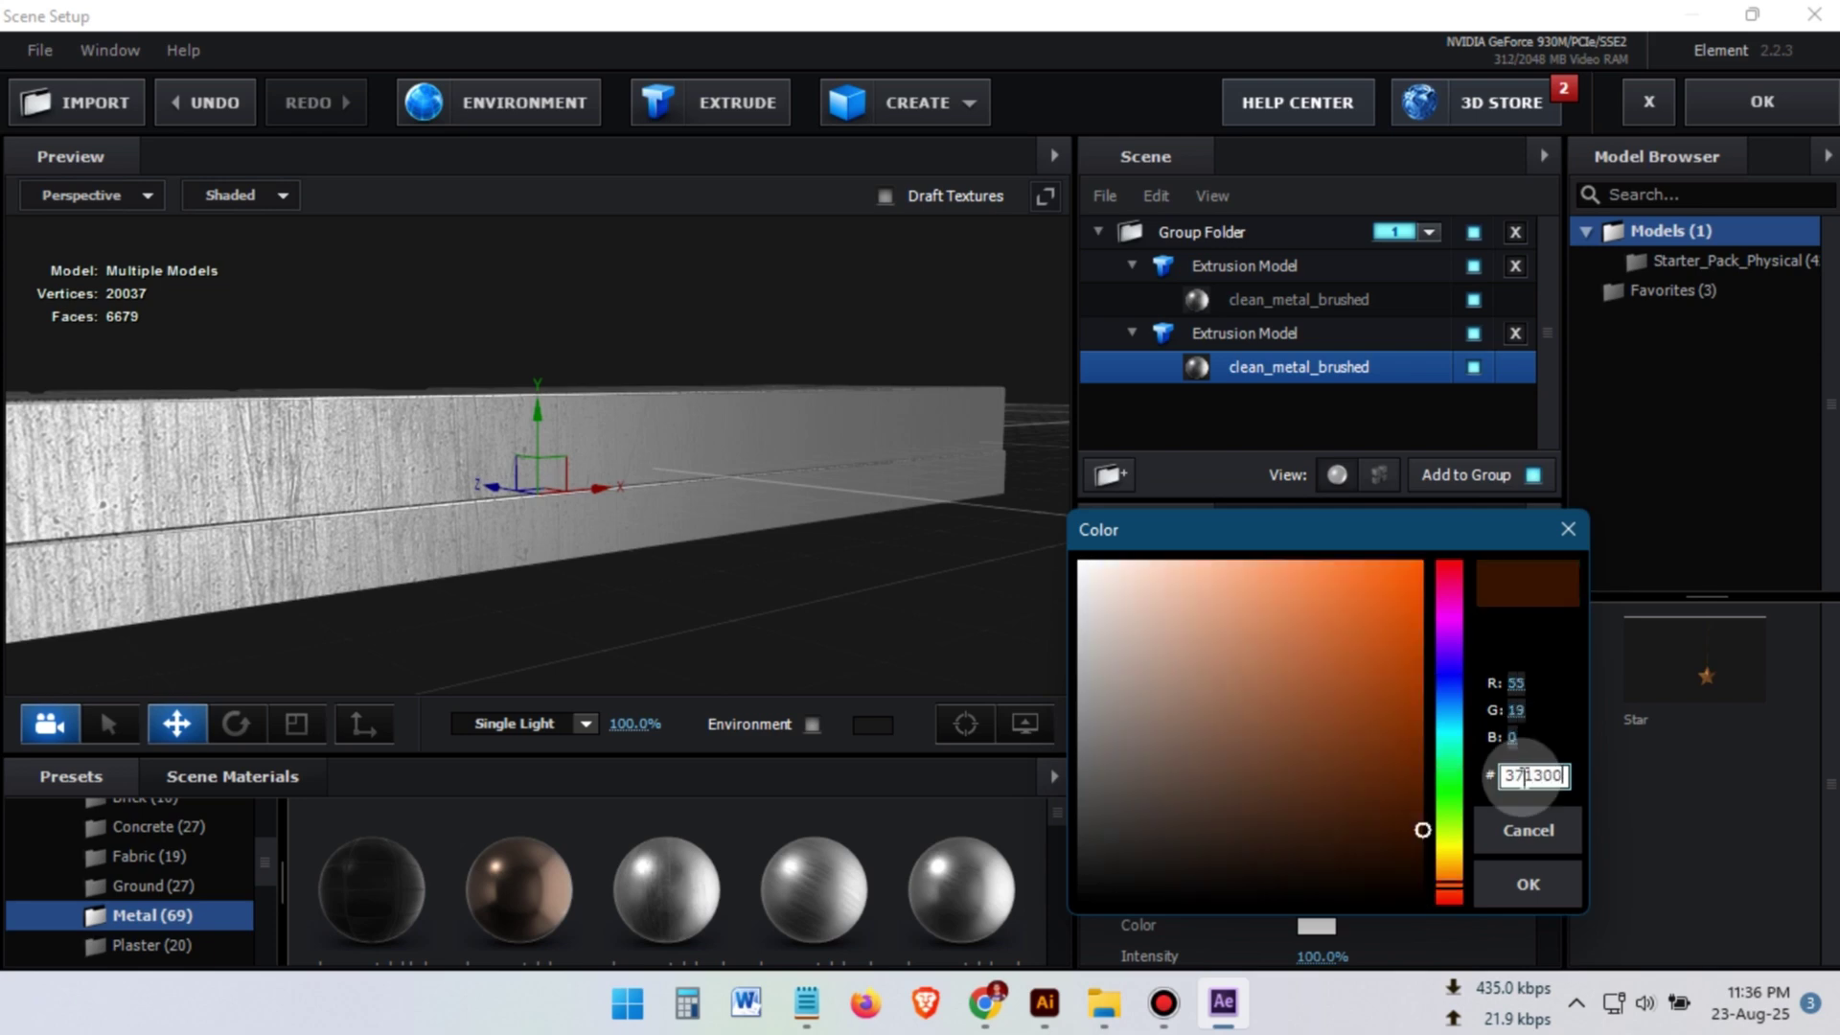
{"action": "left_click", "coordinate": [1527, 896]}
{"action": "left_click", "coordinate": [1317, 926]}
{"action": "left_click", "coordinate": [1536, 822]}
{"action": "right_click", "coordinate": [1537, 824]}
{"action": "left_click", "coordinate": [1555, 562]}
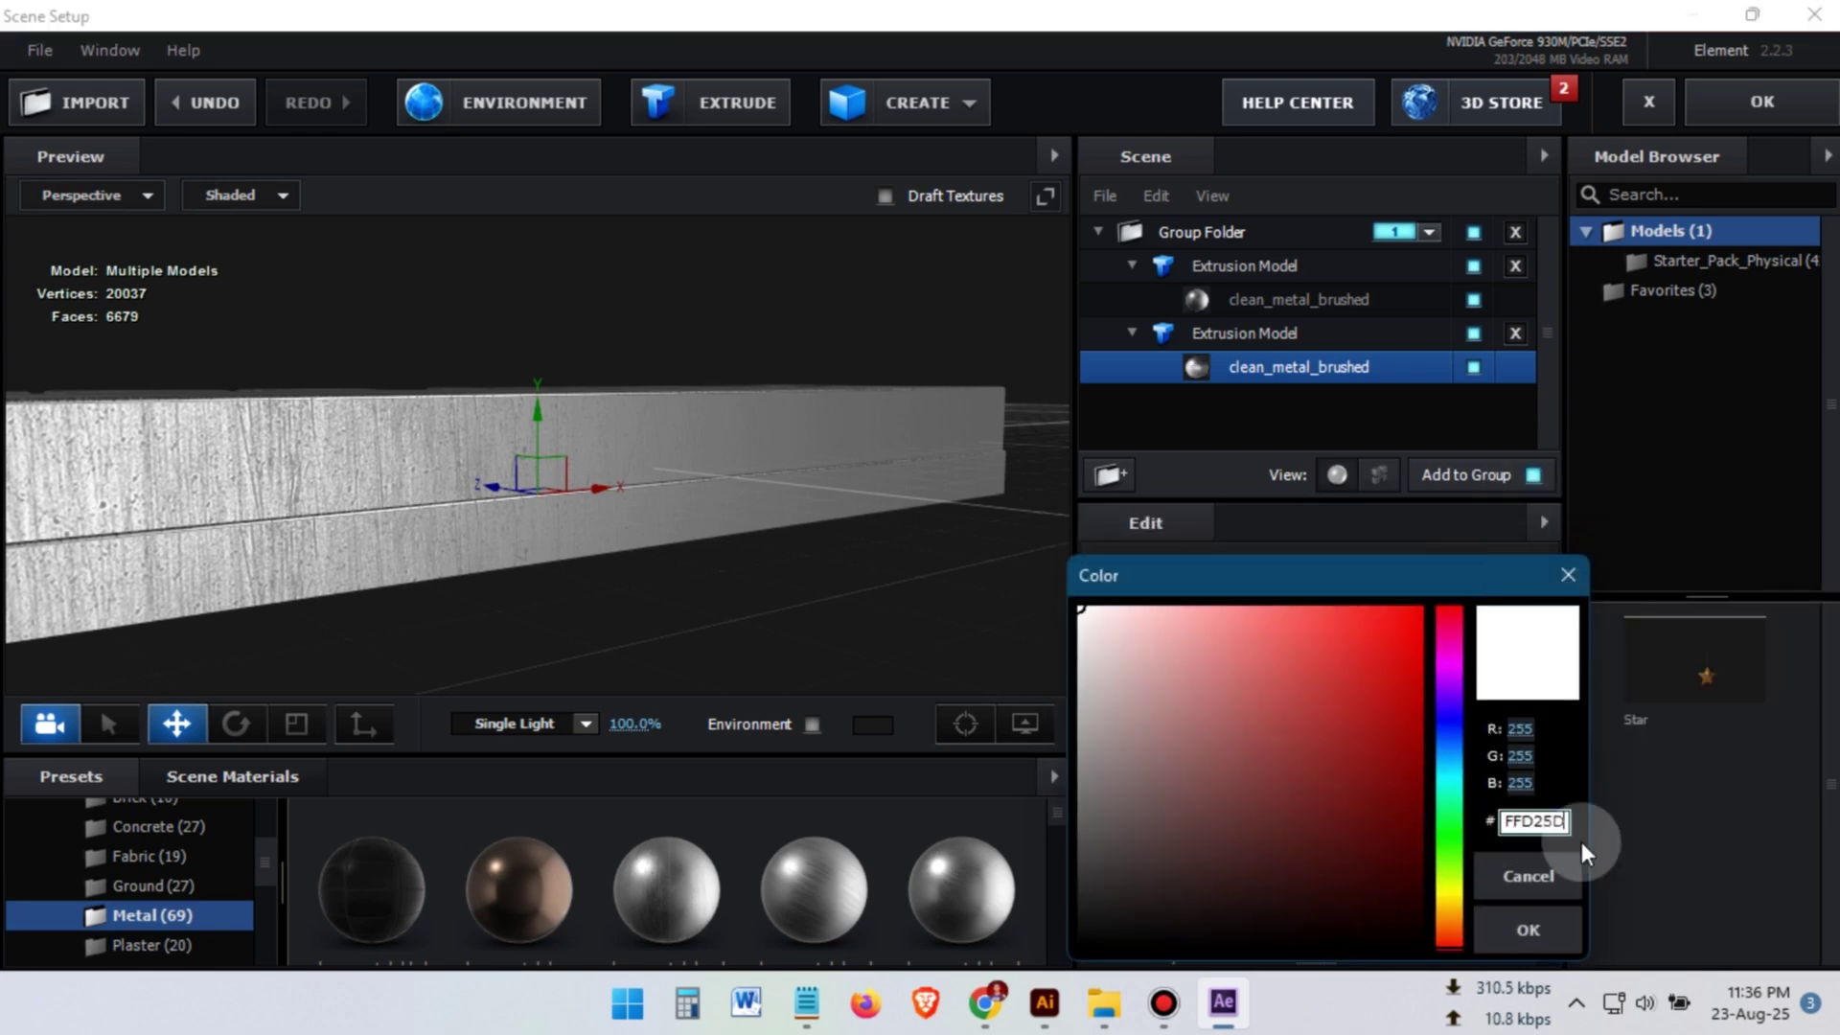
Step: Re-paste FFD25D into the base's reflectivity colour and apply the gold tint
{"action": "left_click", "coordinate": [1530, 926]}
{"action": "left_click", "coordinate": [1380, 926]}
{"action": "right_click", "coordinate": [1538, 820]}
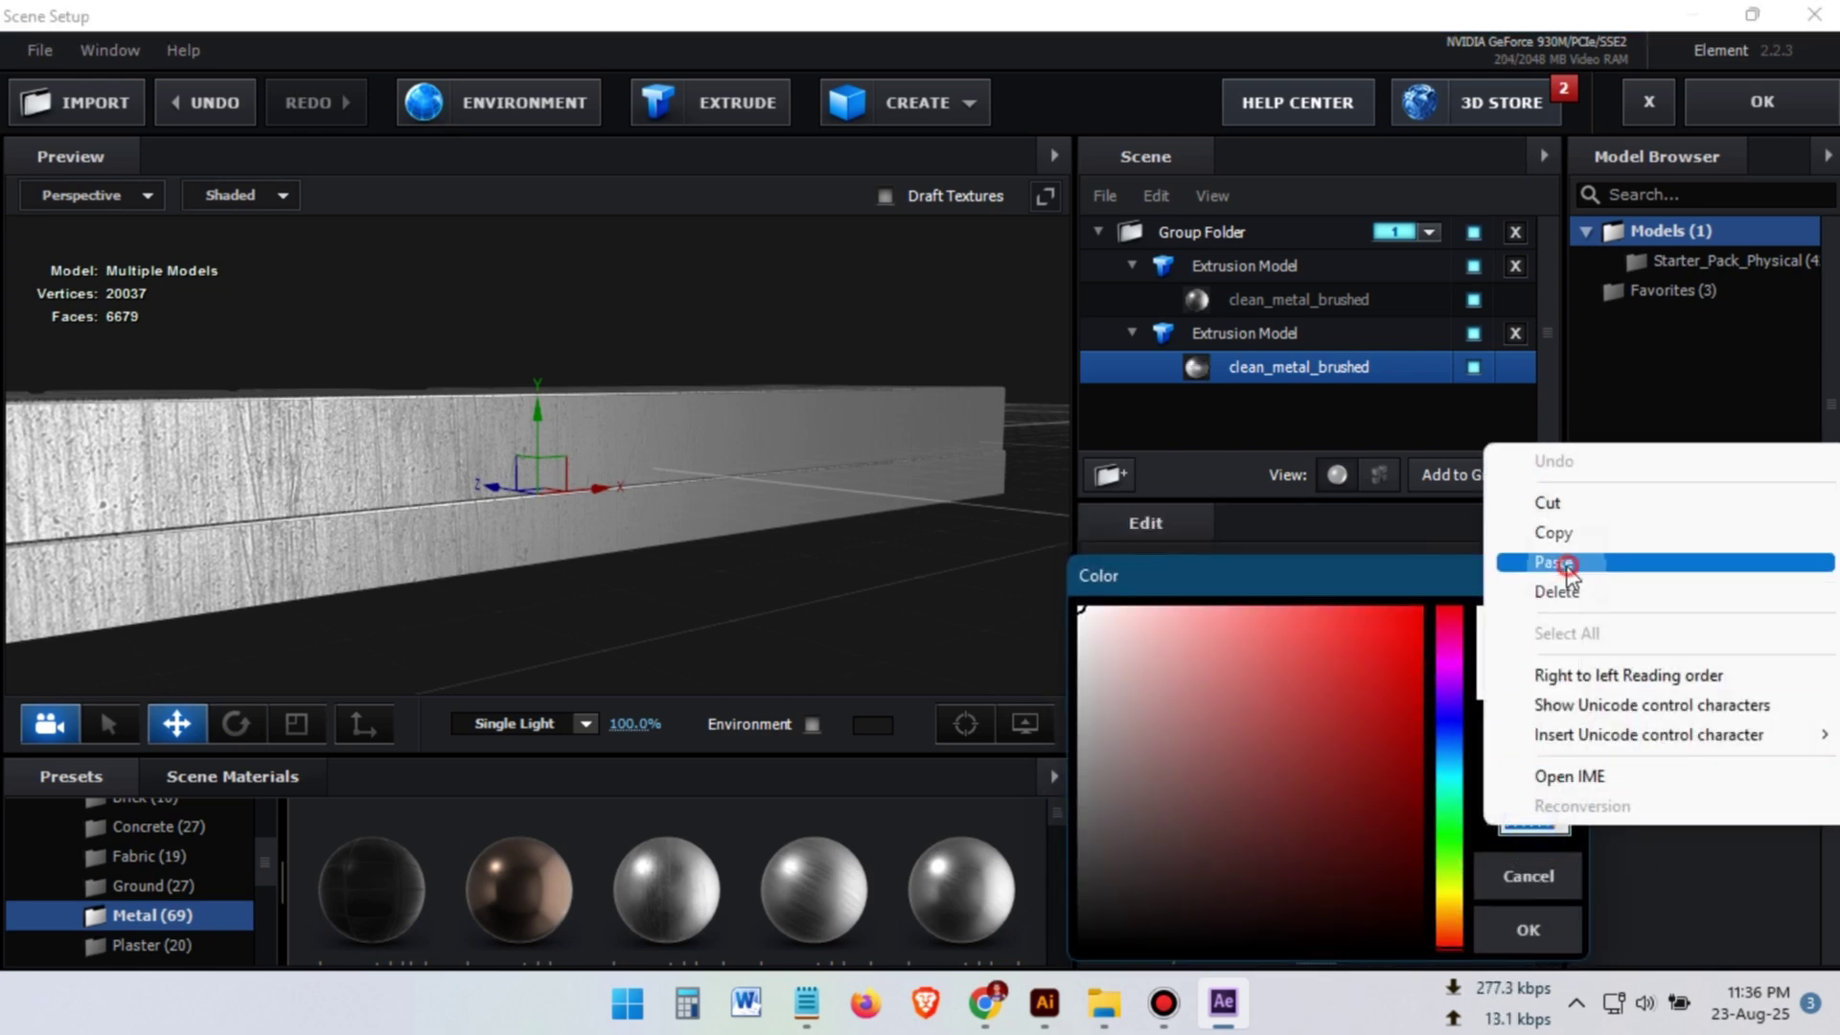
{"action": "left_click", "coordinate": [1553, 563]}
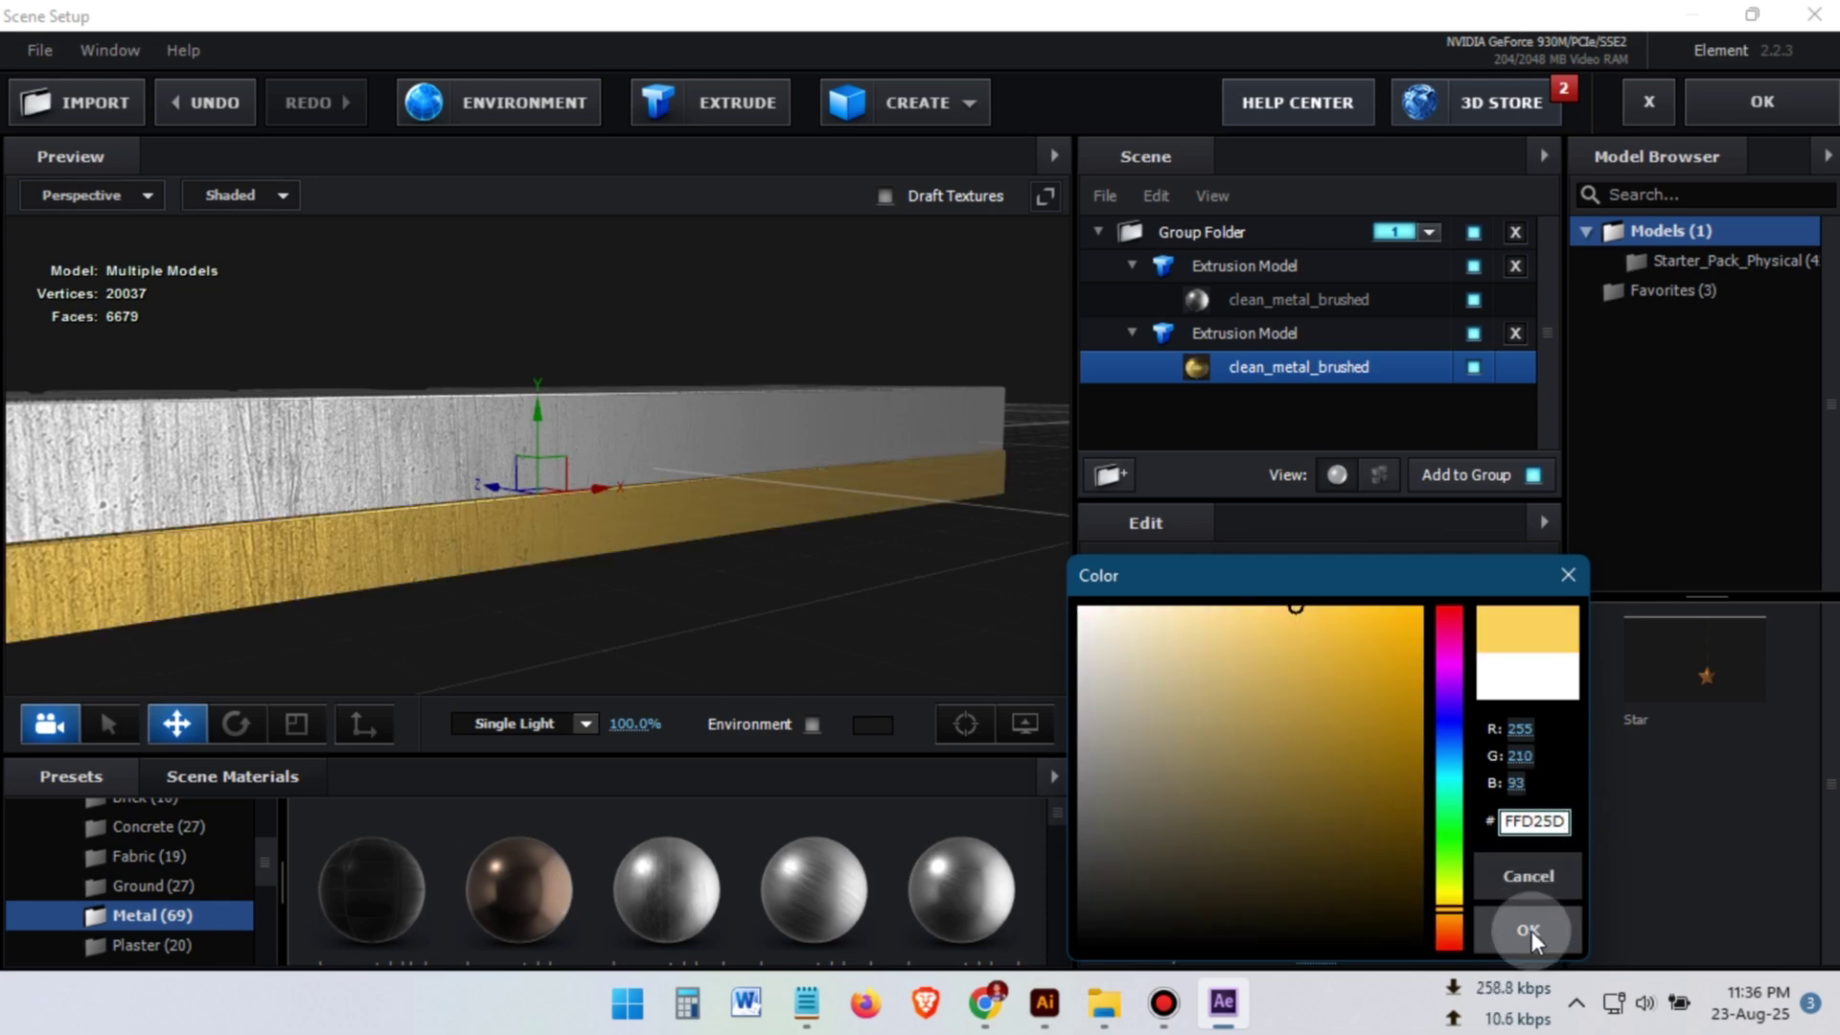
{"action": "left_click", "coordinate": [1530, 930]}
{"action": "left_click_drag", "start_coordinate": [689, 546], "coordinate": [789, 393]}
{"action": "right_click", "coordinate": [1243, 342]}
Step: Duplicate the base copy model and enable the bevel outline on its material
{"action": "left_click", "coordinate": [1350, 469]}
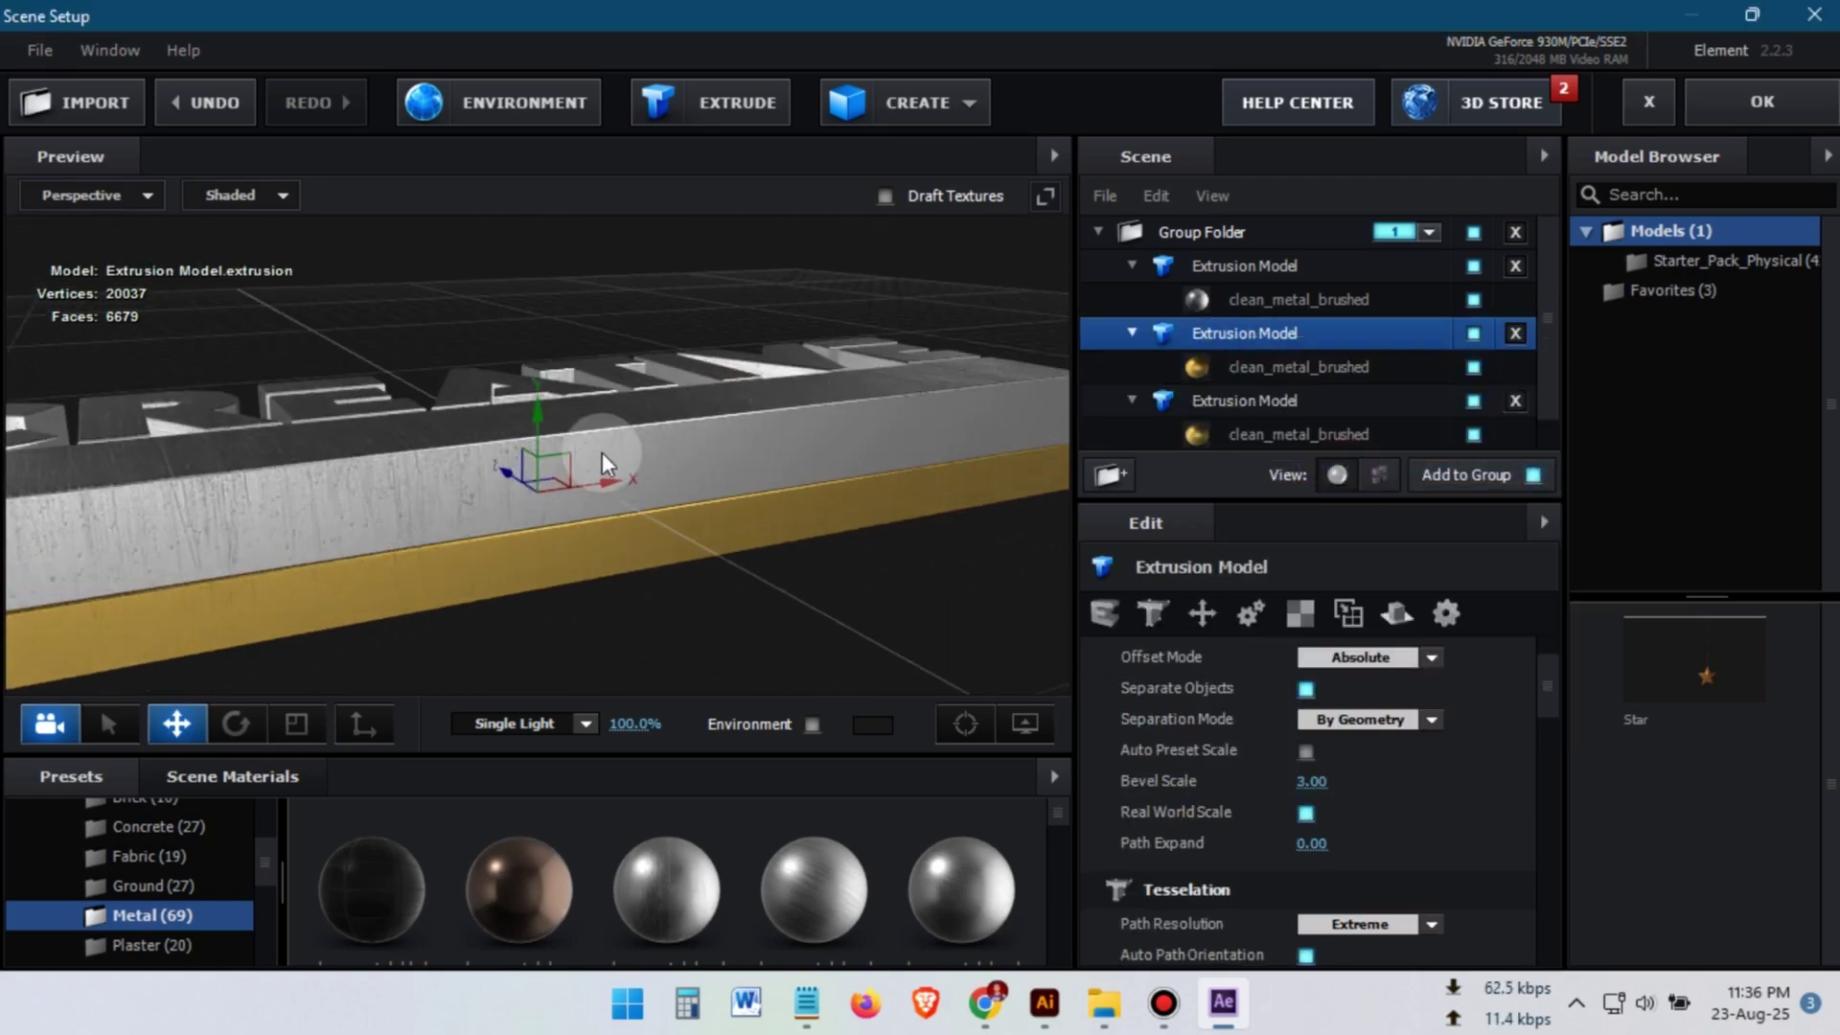
{"action": "left_click_drag", "start_coordinate": [602, 453], "coordinate": [832, 423]}
{"action": "left_click", "coordinate": [1278, 370]}
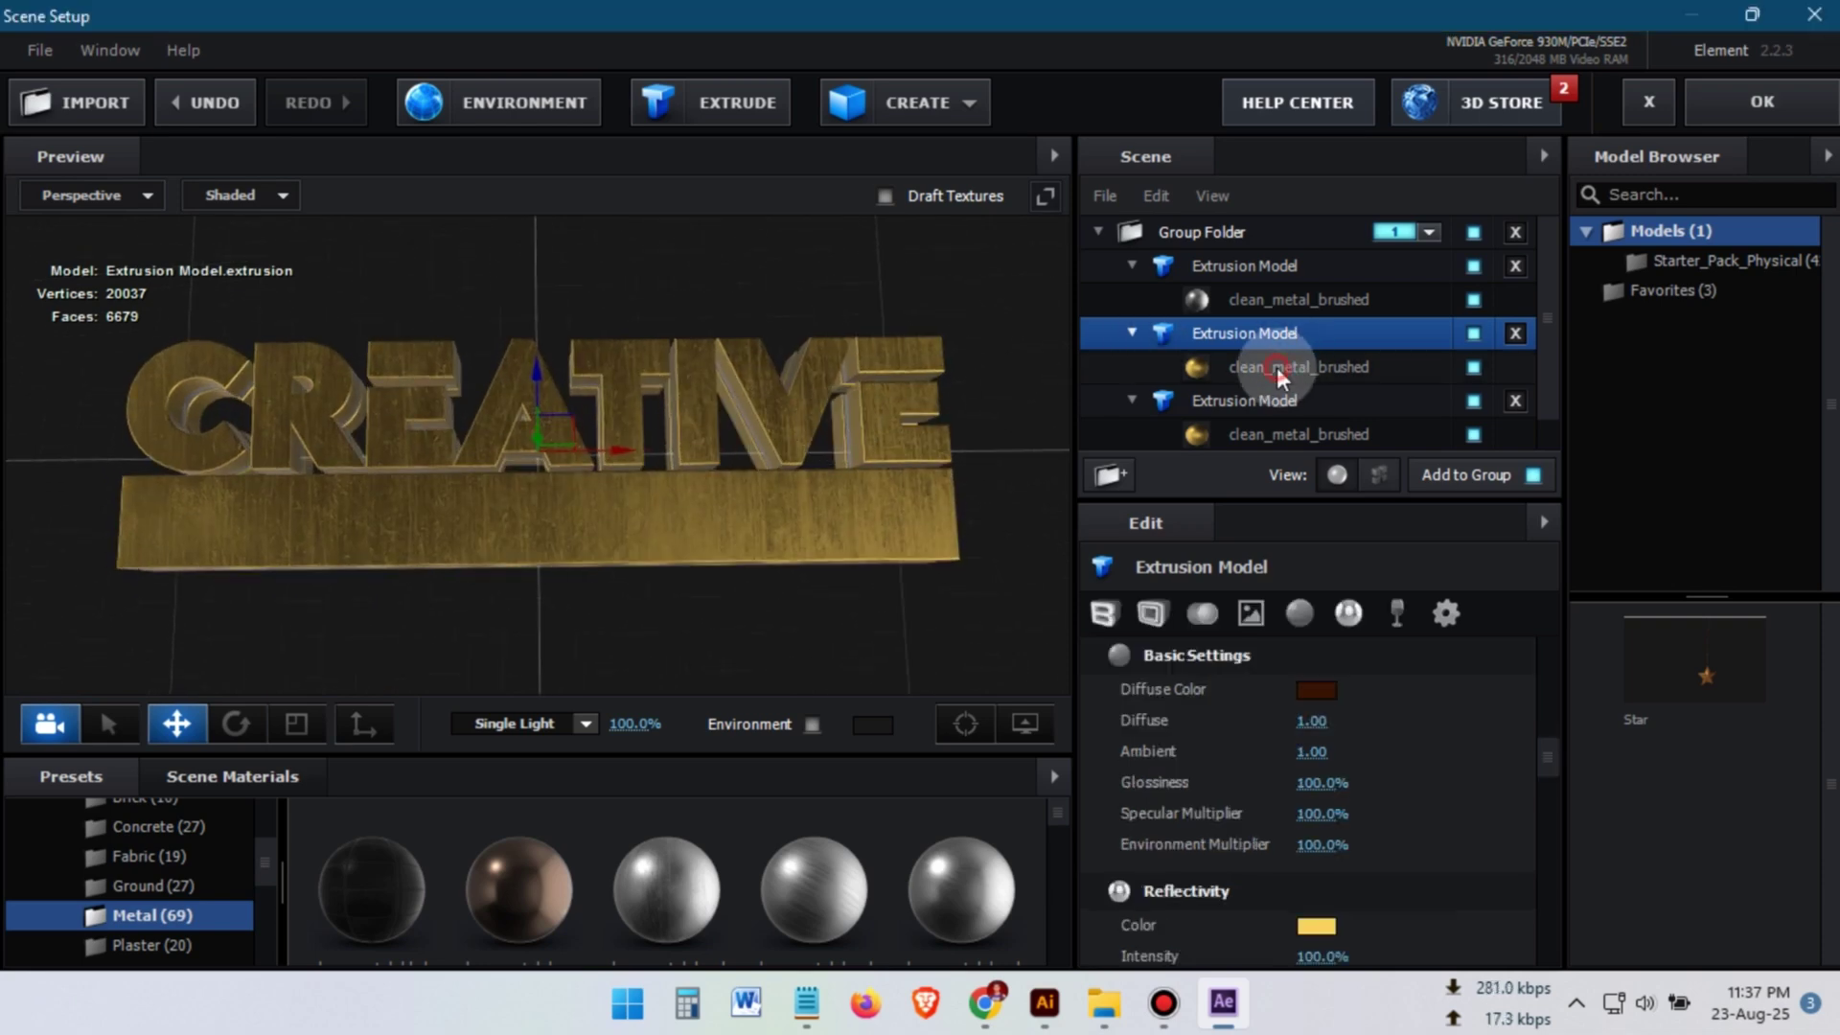
{"action": "left_click", "coordinate": [1154, 615]}
{"action": "left_click", "coordinate": [1305, 690]}
Step: Raise the copy's bevel size to 0.62, discarding a trial Expand Edges change
{"action": "left_click_drag", "start_coordinate": [863, 567], "coordinate": [878, 439]}
{"action": "left_click", "coordinate": [1101, 614]}
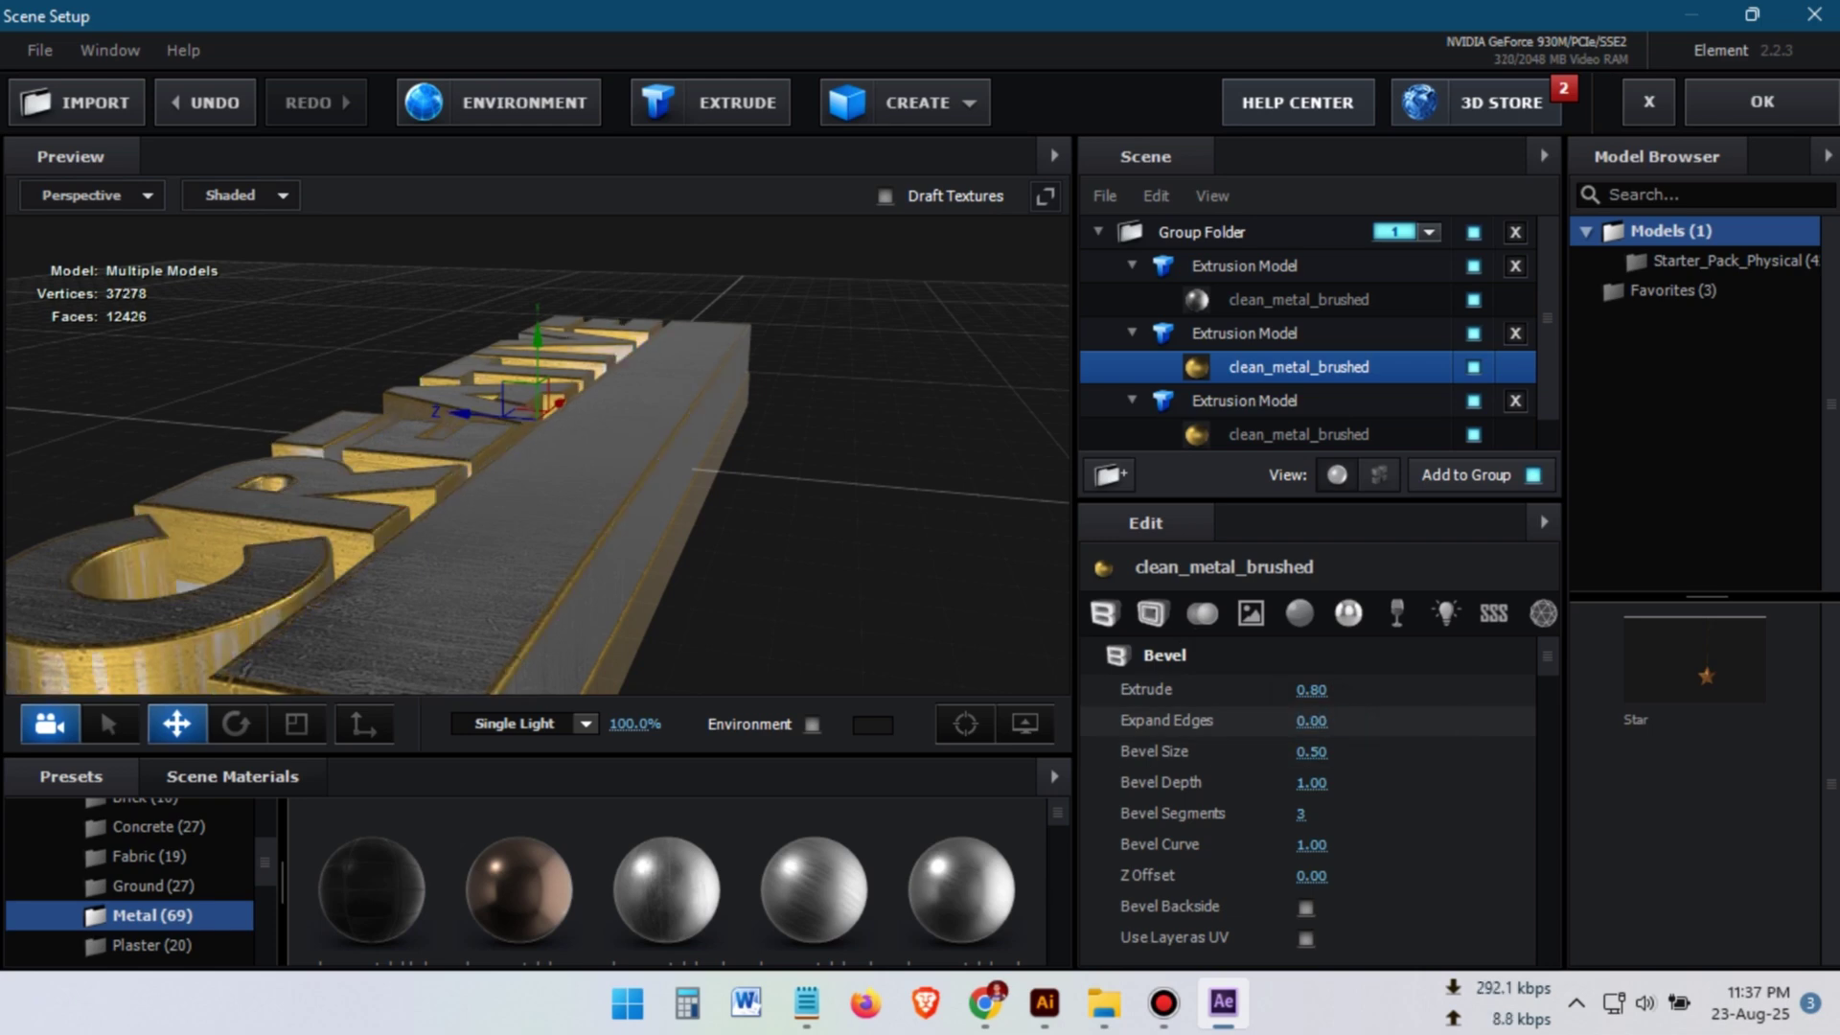
{"action": "left_click_drag", "start_coordinate": [1311, 720], "coordinate": [1446, 717]}
{"action": "key", "text": "ctrl+z"}
{"action": "left_click_drag", "start_coordinate": [1318, 752], "coordinate": [1354, 752]}
Step: Set Extrude to 0.26, bevel the back side too, and settle bevel size at 0.76
{"action": "left_click_drag", "start_coordinate": [711, 379], "coordinate": [538, 556]}
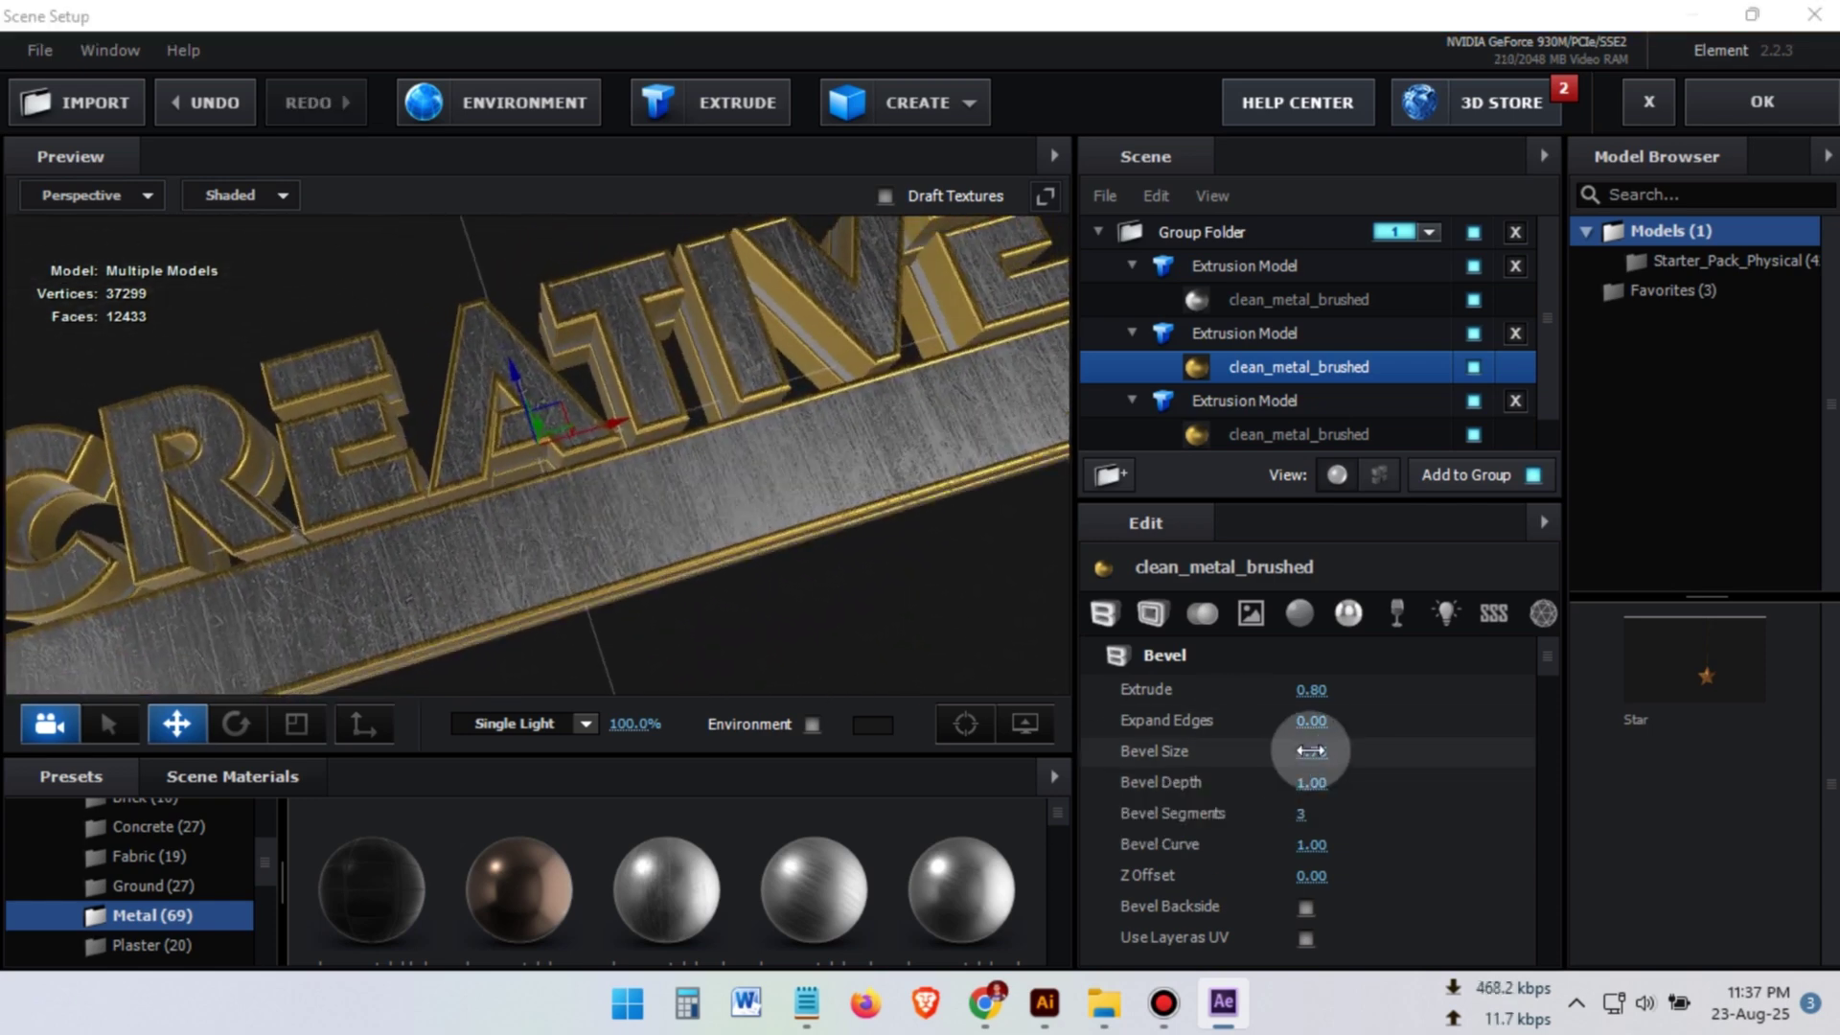
{"action": "left_click_drag", "start_coordinate": [1308, 752], "coordinate": [1326, 790]}
{"action": "left_click_drag", "start_coordinate": [804, 577], "coordinate": [836, 465]}
{"action": "left_click_drag", "start_coordinate": [1322, 698], "coordinate": [1241, 694]}
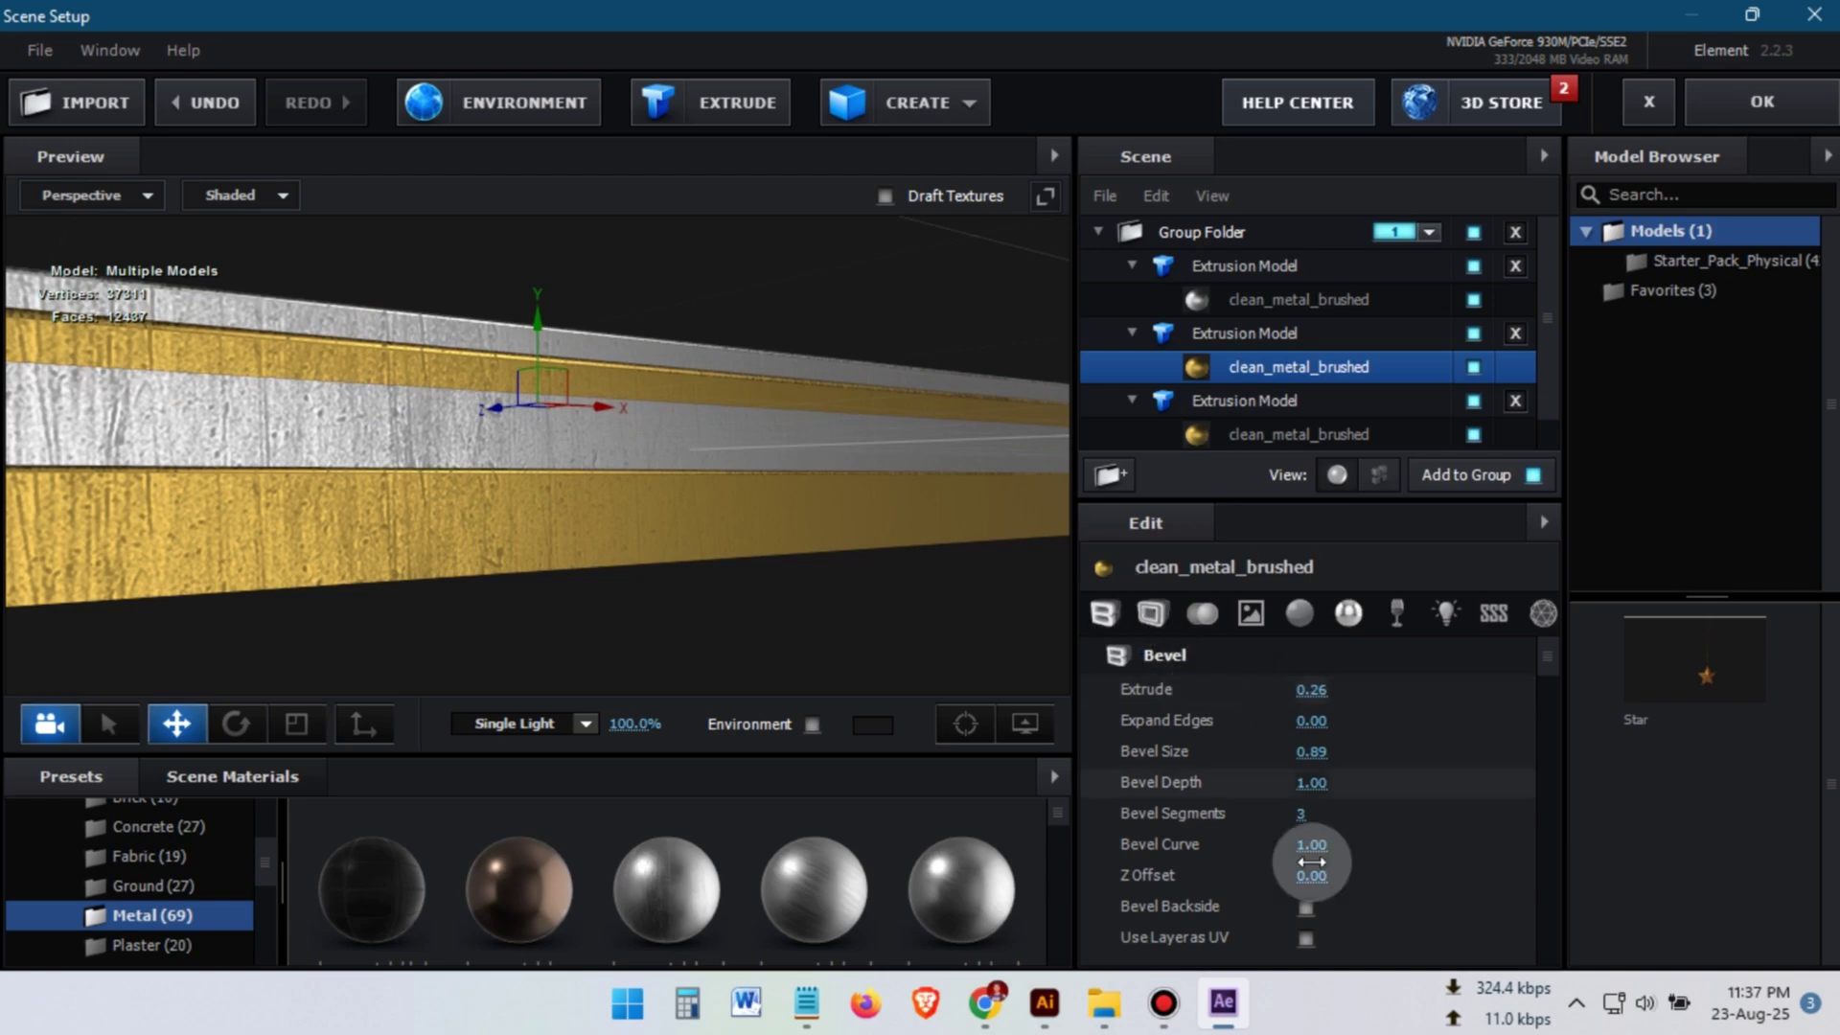
{"action": "left_click", "coordinate": [1306, 905]}
{"action": "left_click_drag", "start_coordinate": [729, 430], "coordinate": [819, 421]}
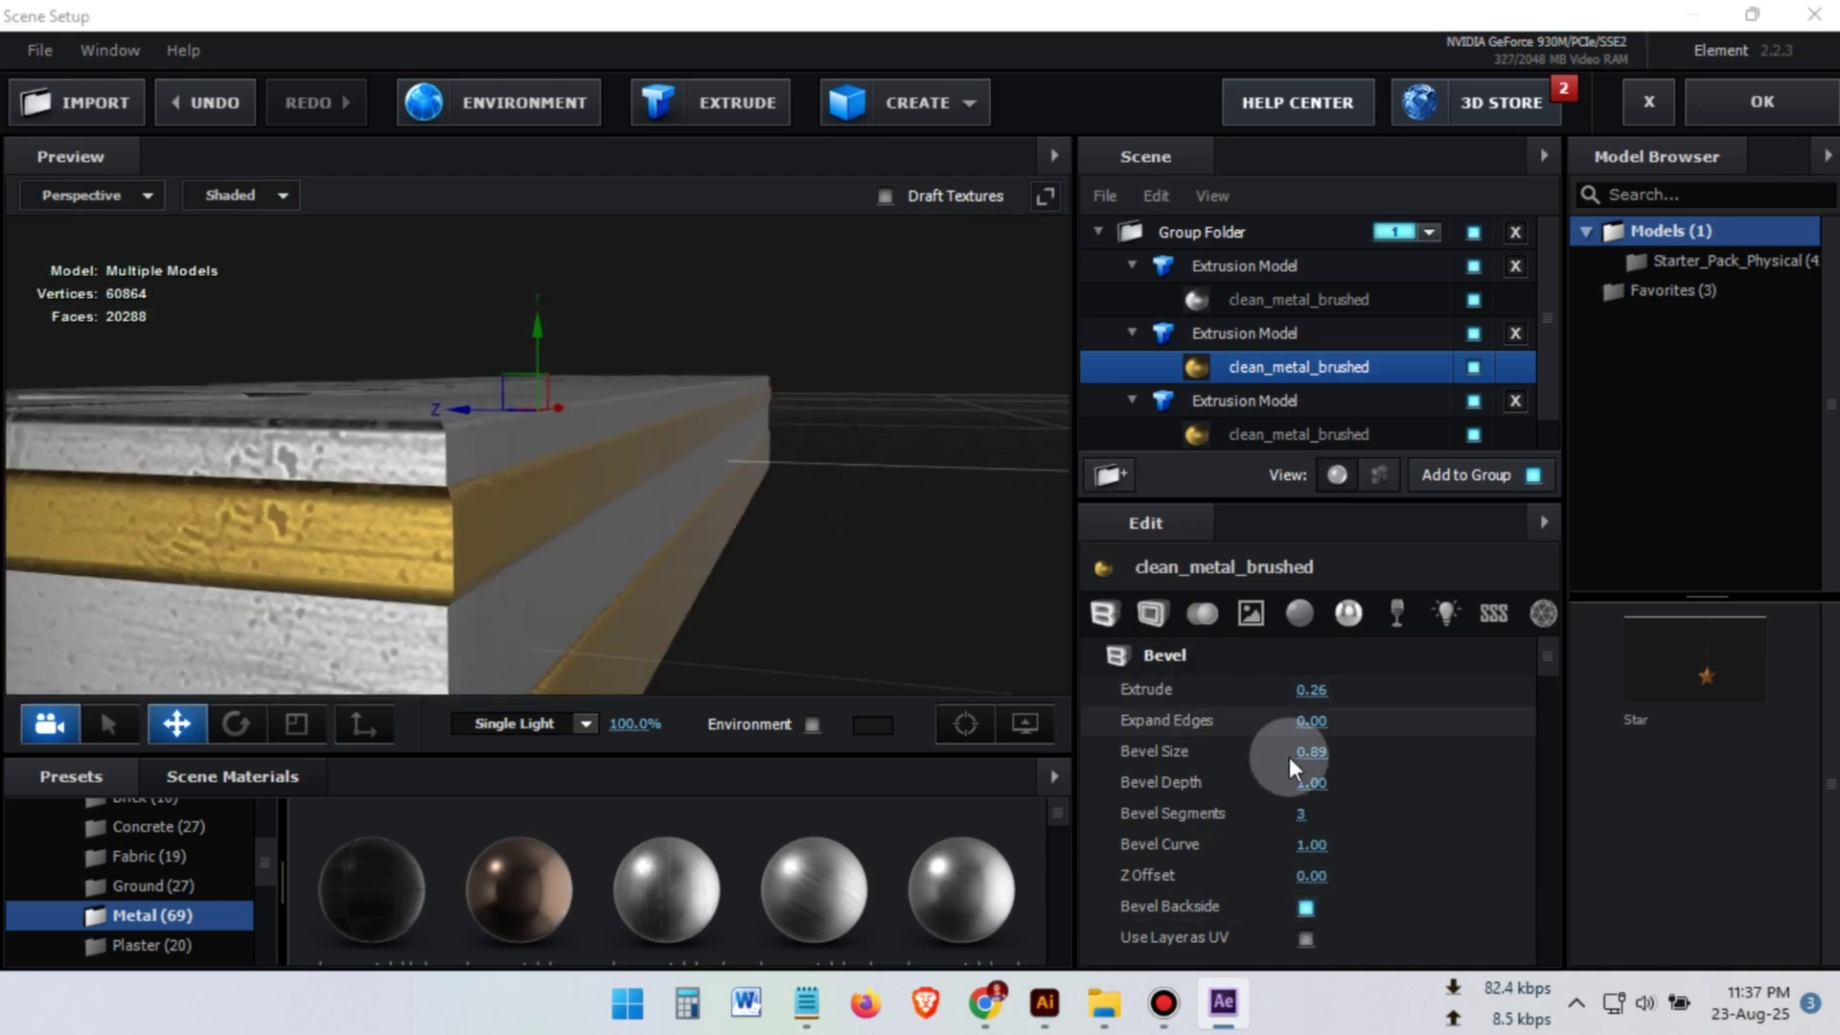
{"action": "left_click_drag", "start_coordinate": [1290, 756], "coordinate": [1294, 754]}
Step: Orbit the preview to inspect the CREATIVE lettering and the slab edge
{"action": "left_click_drag", "start_coordinate": [547, 355], "coordinate": [819, 356]}
{"action": "left_click_drag", "start_coordinate": [537, 319], "coordinate": [648, 536]}
{"action": "left_click_drag", "start_coordinate": [673, 297], "coordinate": [640, 451]}
{"action": "left_click", "coordinate": [1167, 1002]}
{"action": "left_click", "coordinate": [1006, 321]}
{"action": "left_click", "coordinate": [1006, 324]}
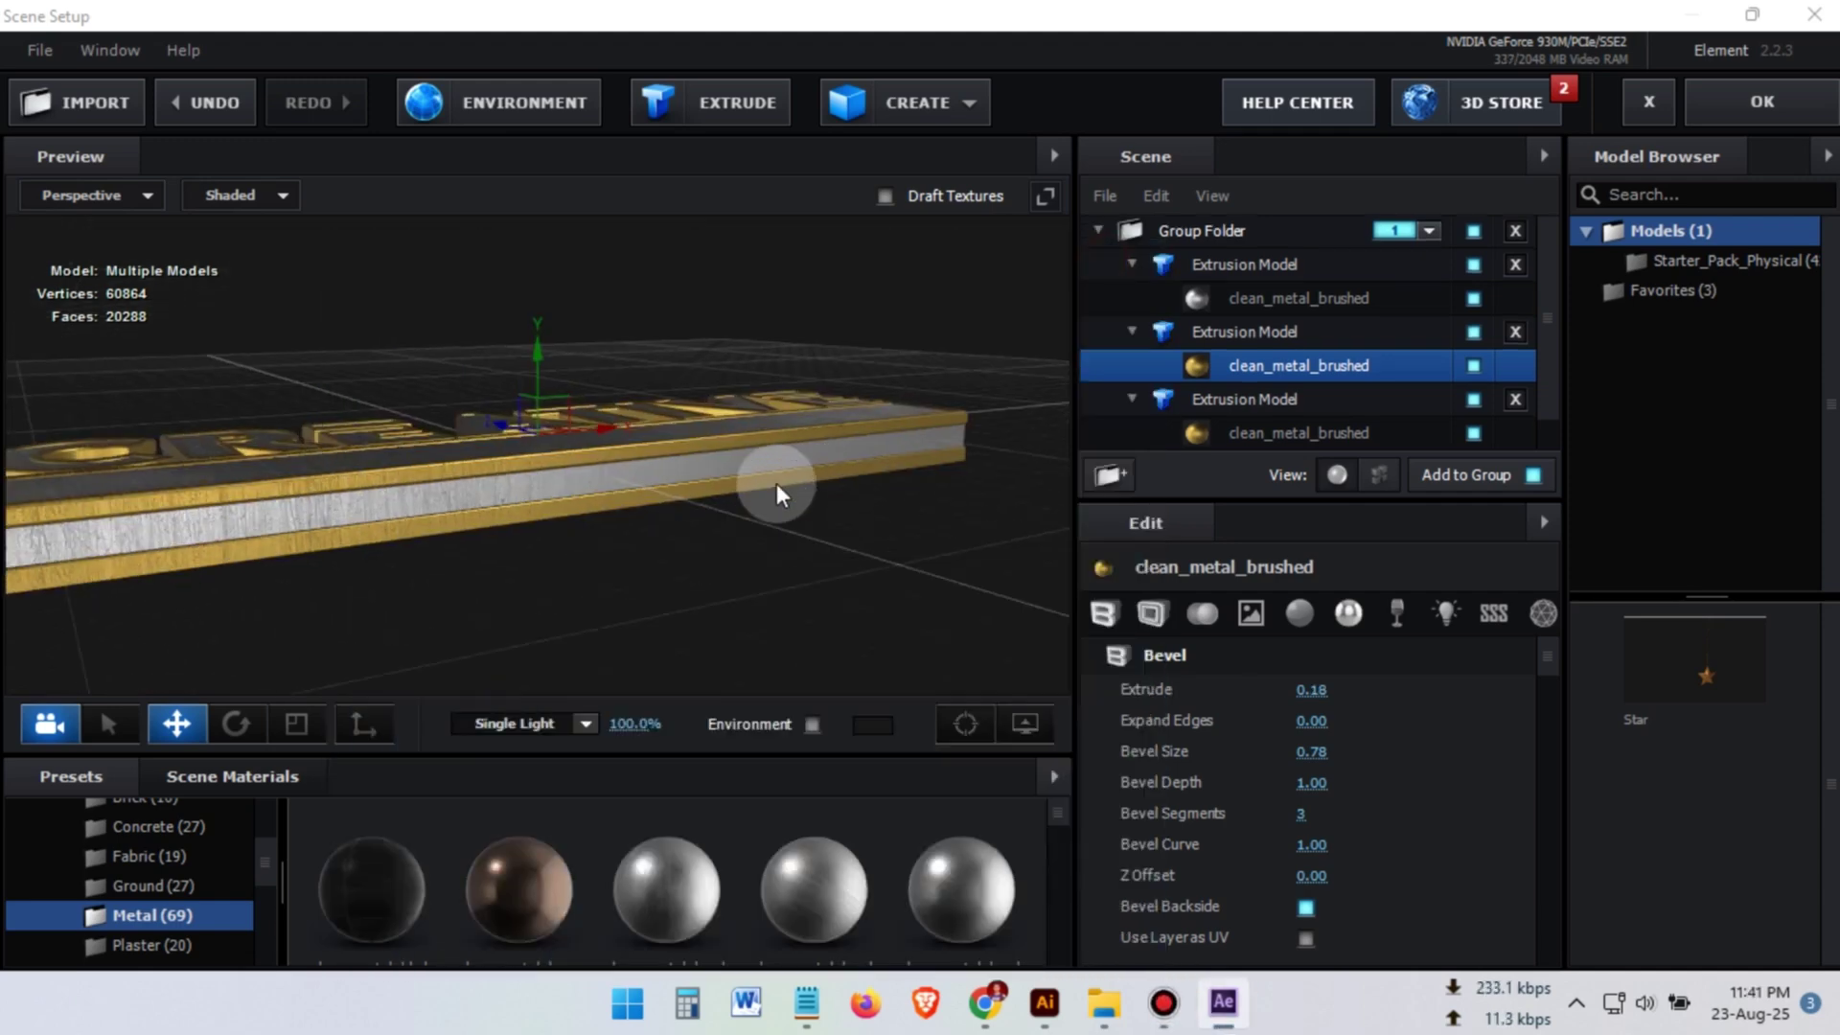
{"action": "left_click_drag", "start_coordinate": [777, 483], "coordinate": [825, 435]}
Step: Duplicate the second extrusion model, move the copy down, and thicken its extrusion to 0.14
{"action": "left_click", "coordinate": [1228, 336]}
{"action": "right_click", "coordinate": [1228, 335]}
{"action": "left_click", "coordinate": [1330, 464]}
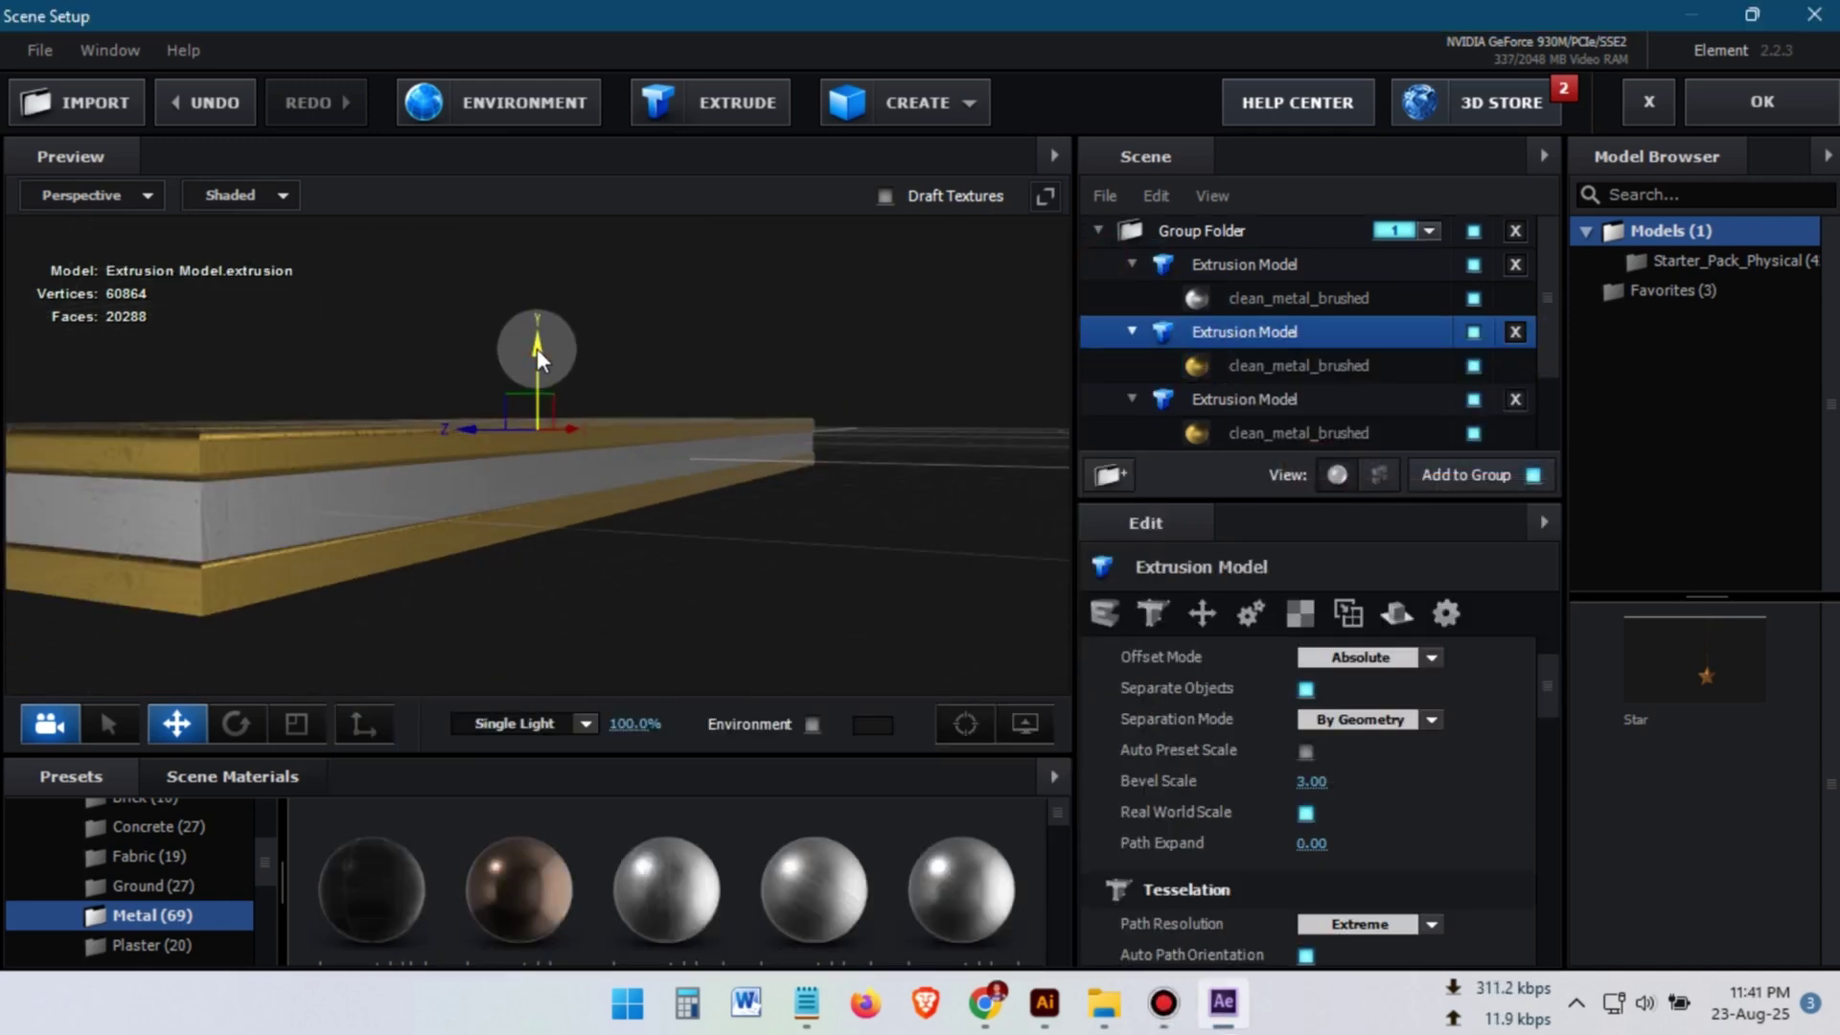
{"action": "left_click_drag", "start_coordinate": [537, 348], "coordinate": [536, 372]}
{"action": "left_click", "coordinate": [1245, 368]}
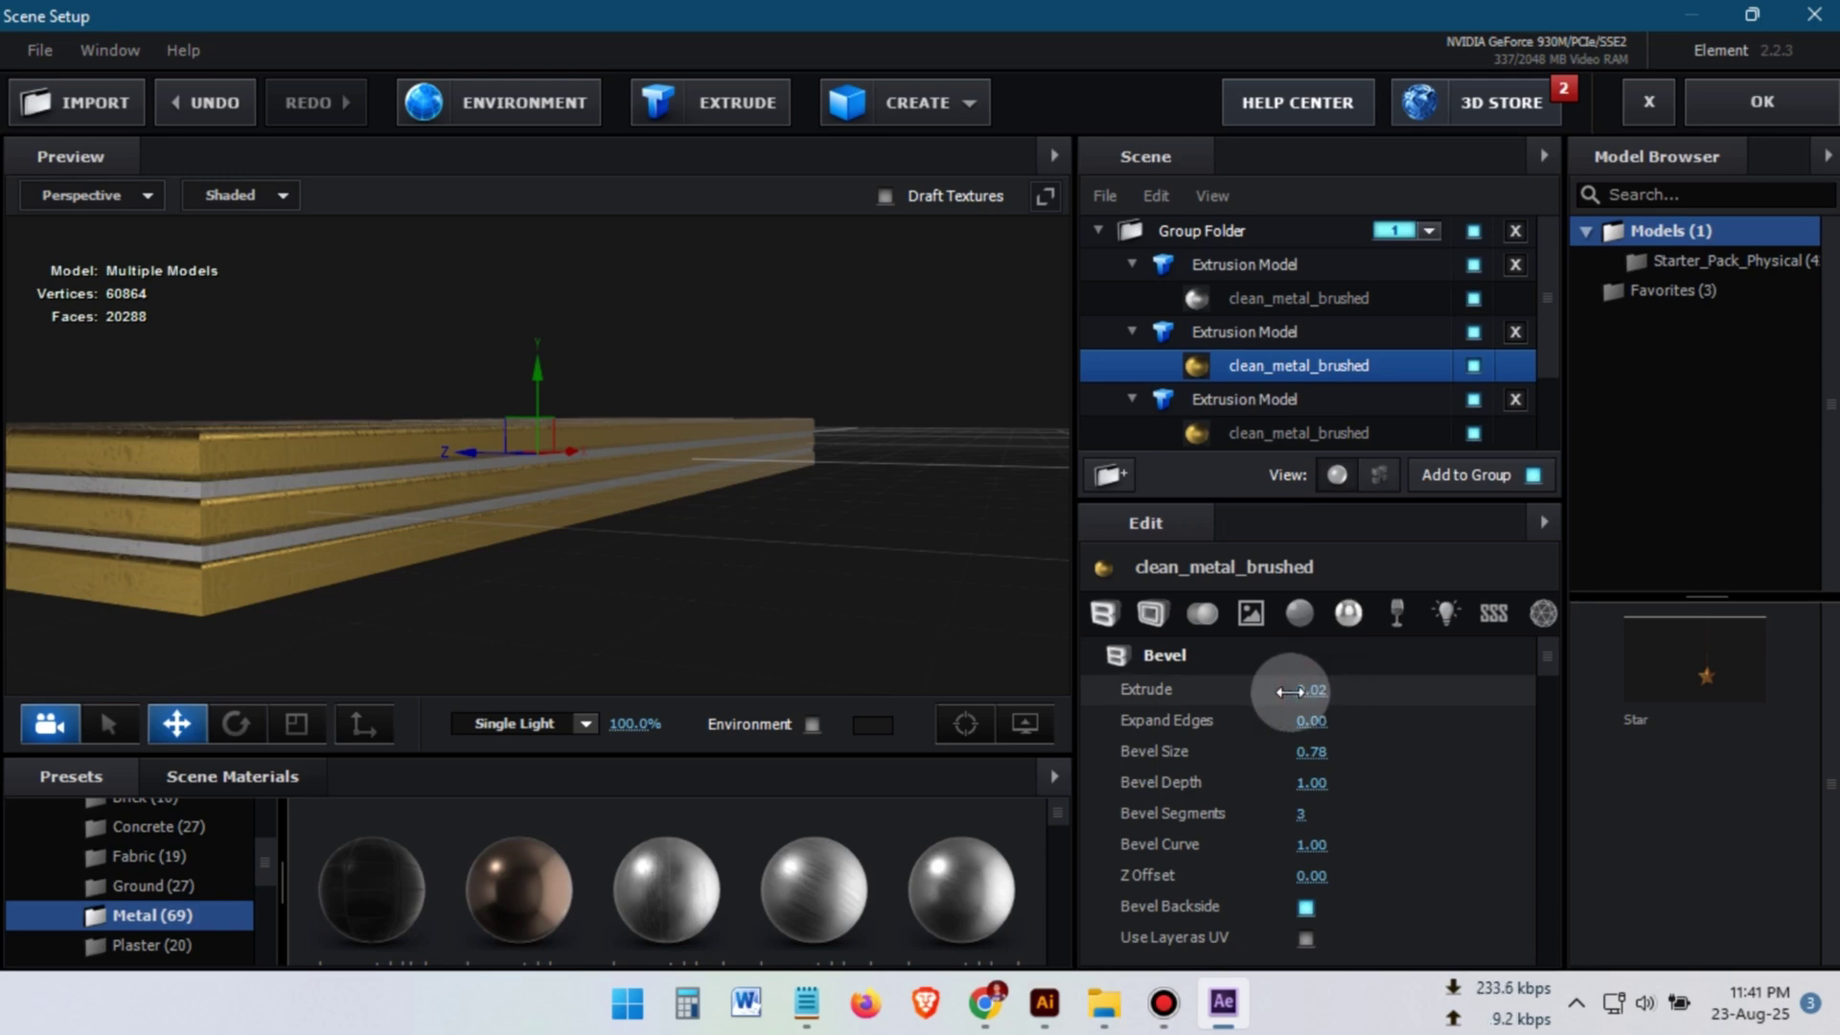
{"action": "left_click_drag", "start_coordinate": [1290, 691], "coordinate": [1289, 751]}
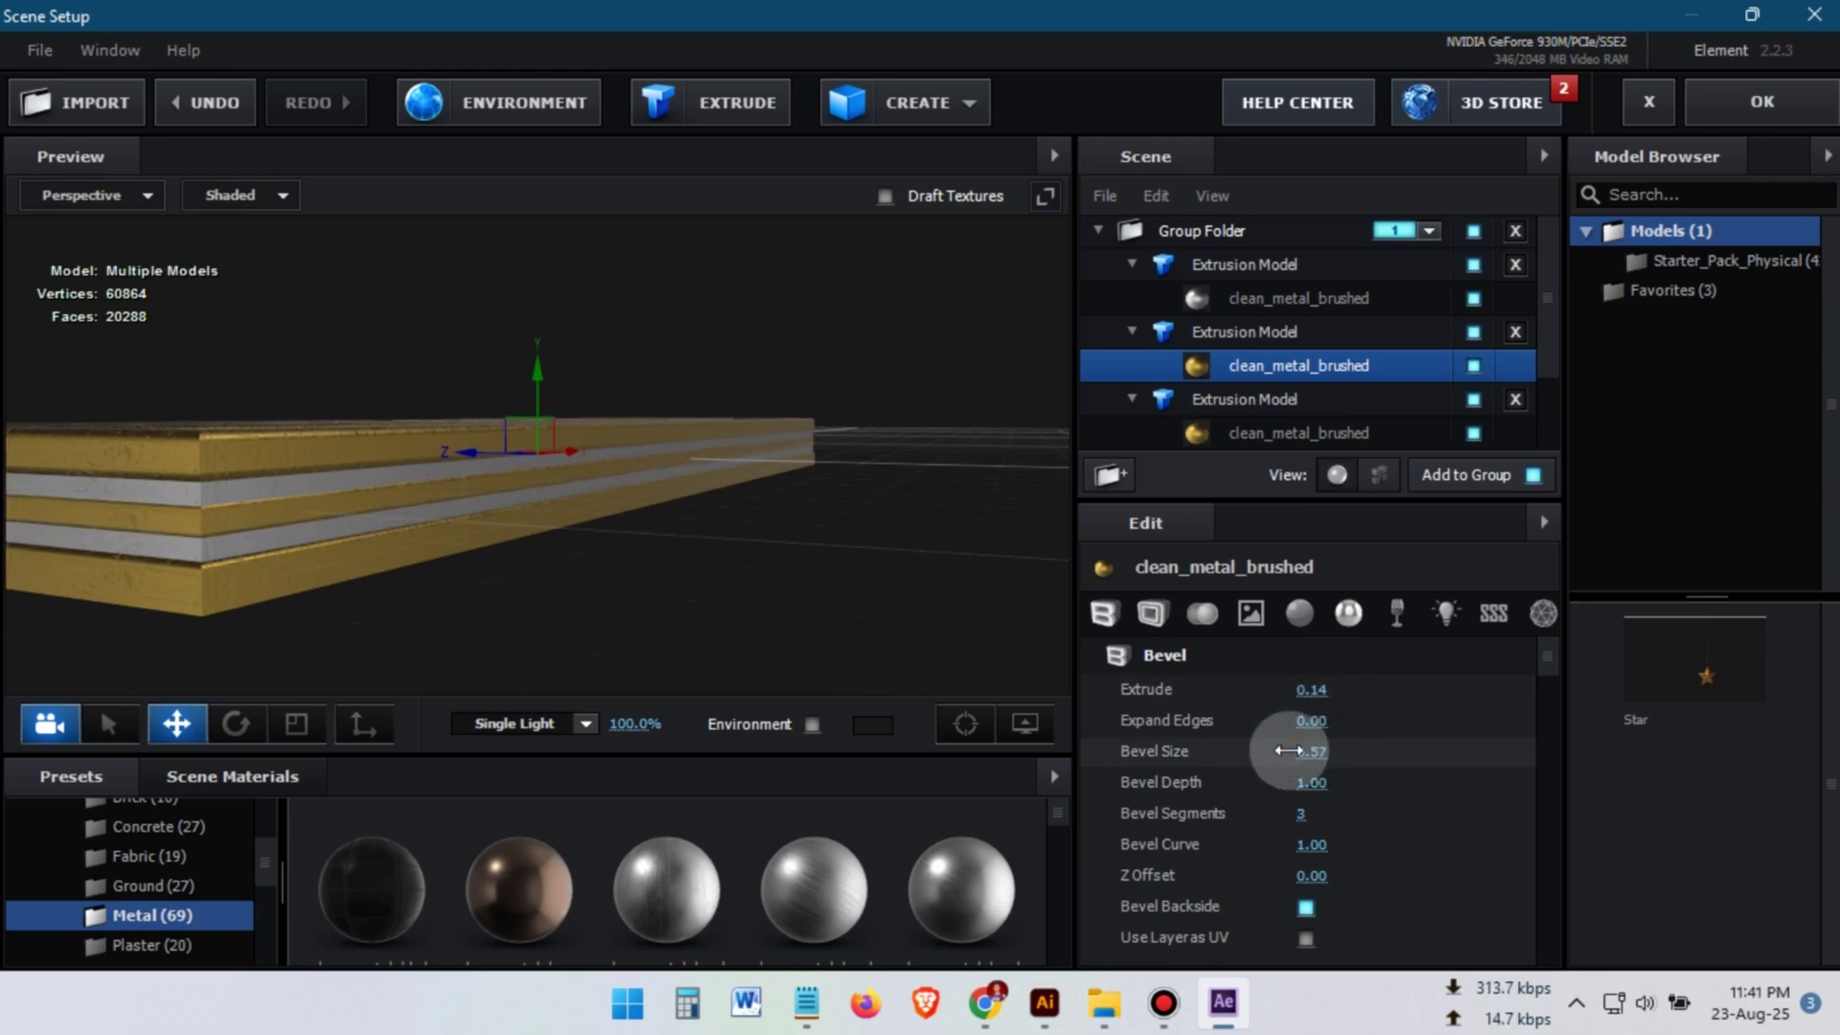
Step: Apply the metal_black preset to the middle model and toggle its visibility to compare
{"action": "scroll", "coordinate": [469, 880], "scroll_direction": "down", "scroll_amount": 8}
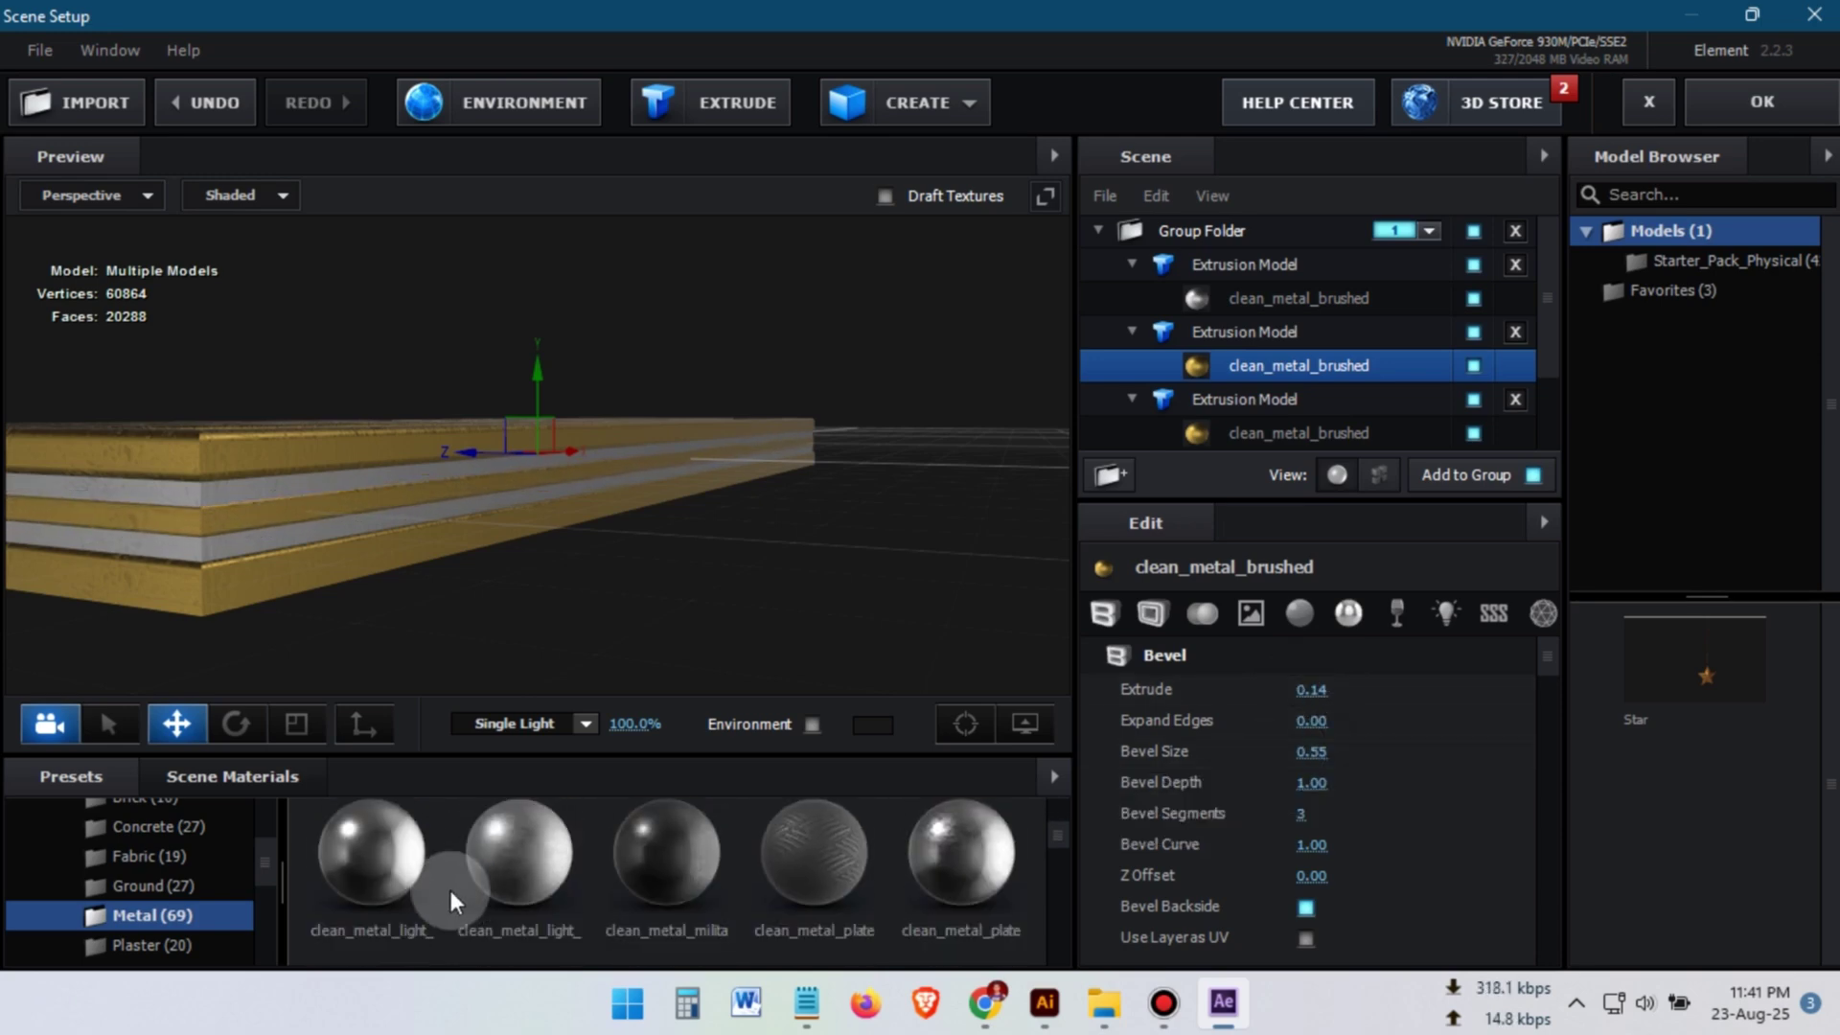
{"action": "left_click_drag", "start_coordinate": [663, 856], "coordinate": [748, 516]}
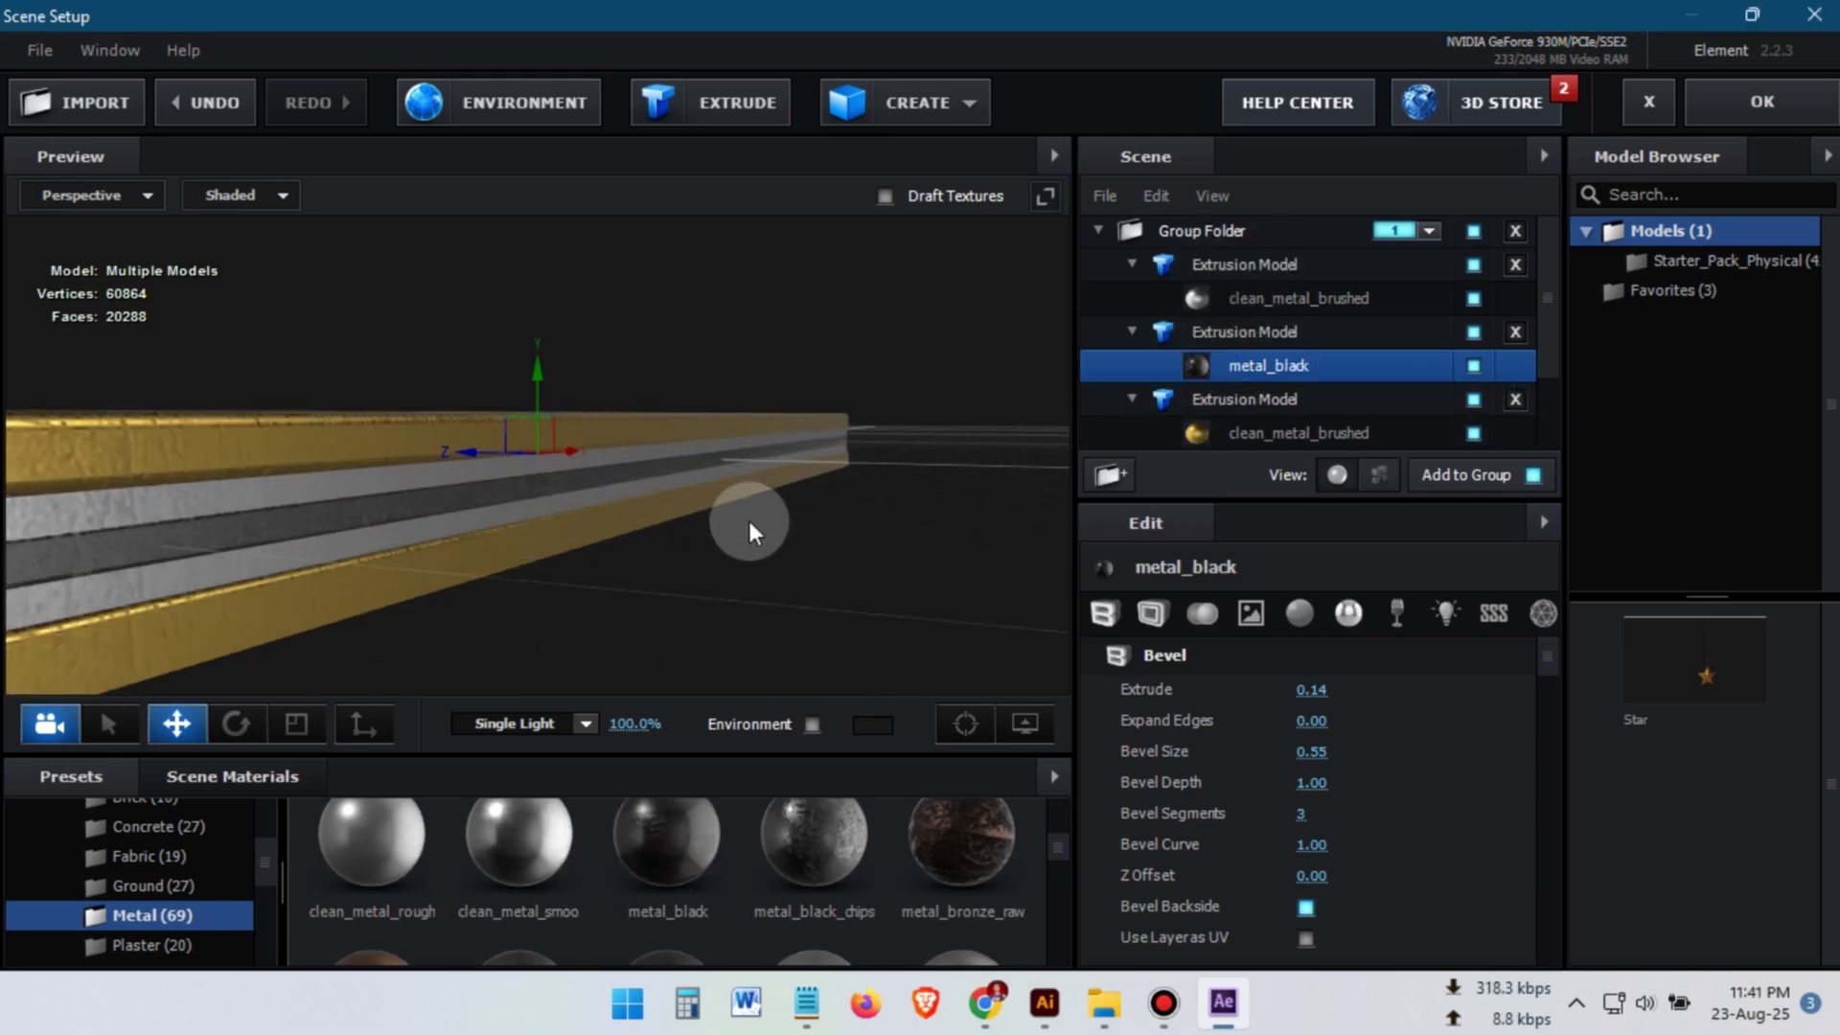
{"action": "left_click", "coordinate": [1476, 367]}
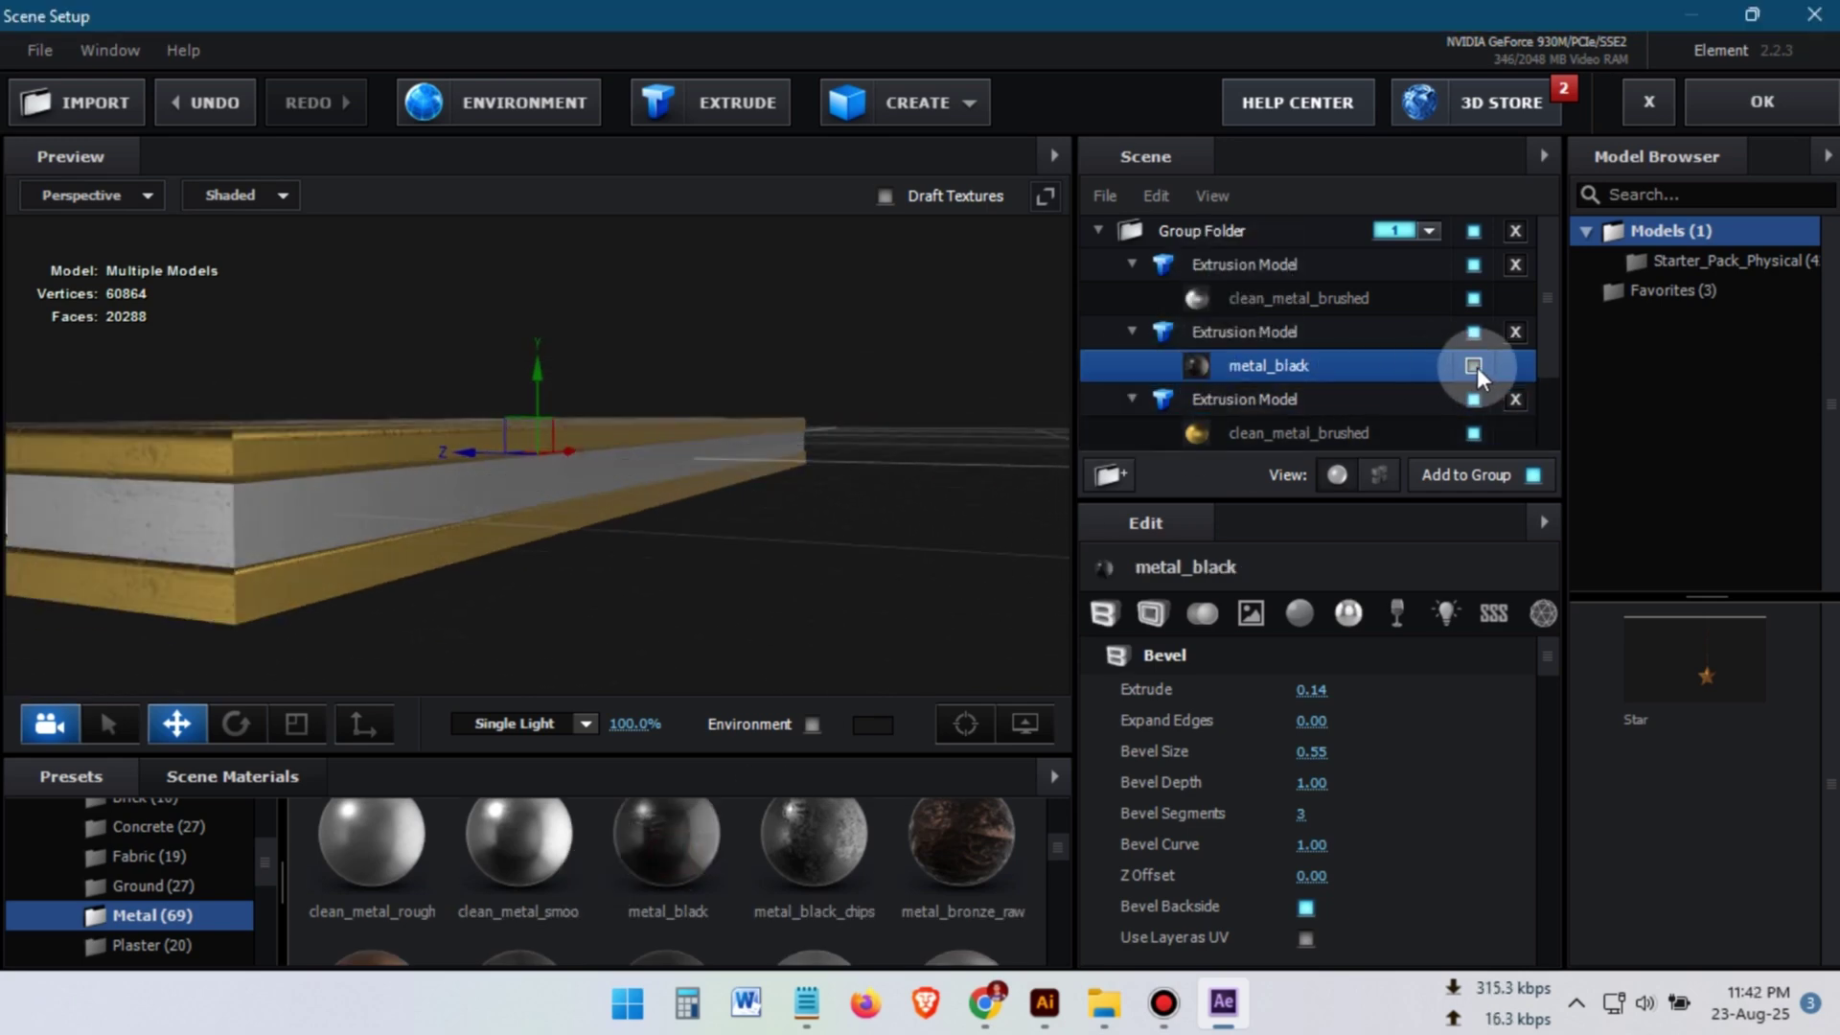
{"action": "left_click", "coordinate": [1476, 366]}
{"action": "left_click_drag", "start_coordinate": [841, 448], "coordinate": [623, 671]}
Step: Return to main_comp and add a new DESIGN text layer
{"action": "left_click", "coordinate": [1761, 102]}
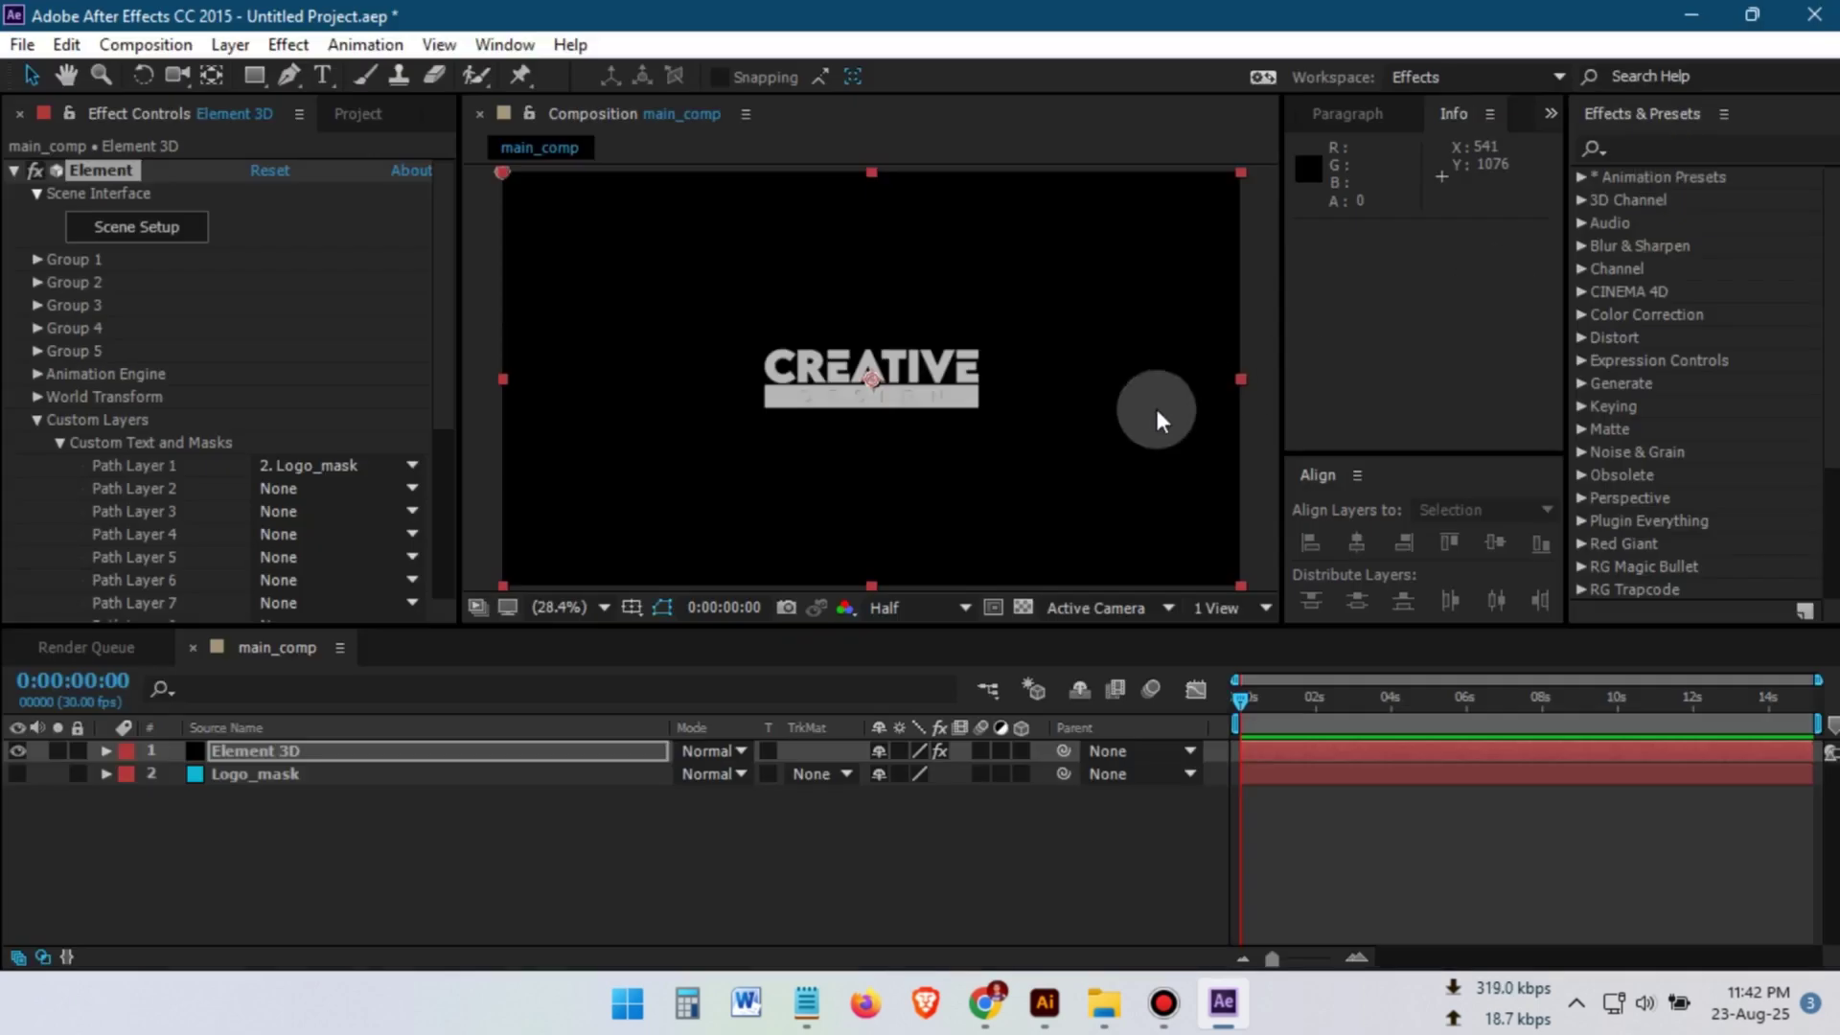
{"action": "left_click", "coordinate": [276, 815]}
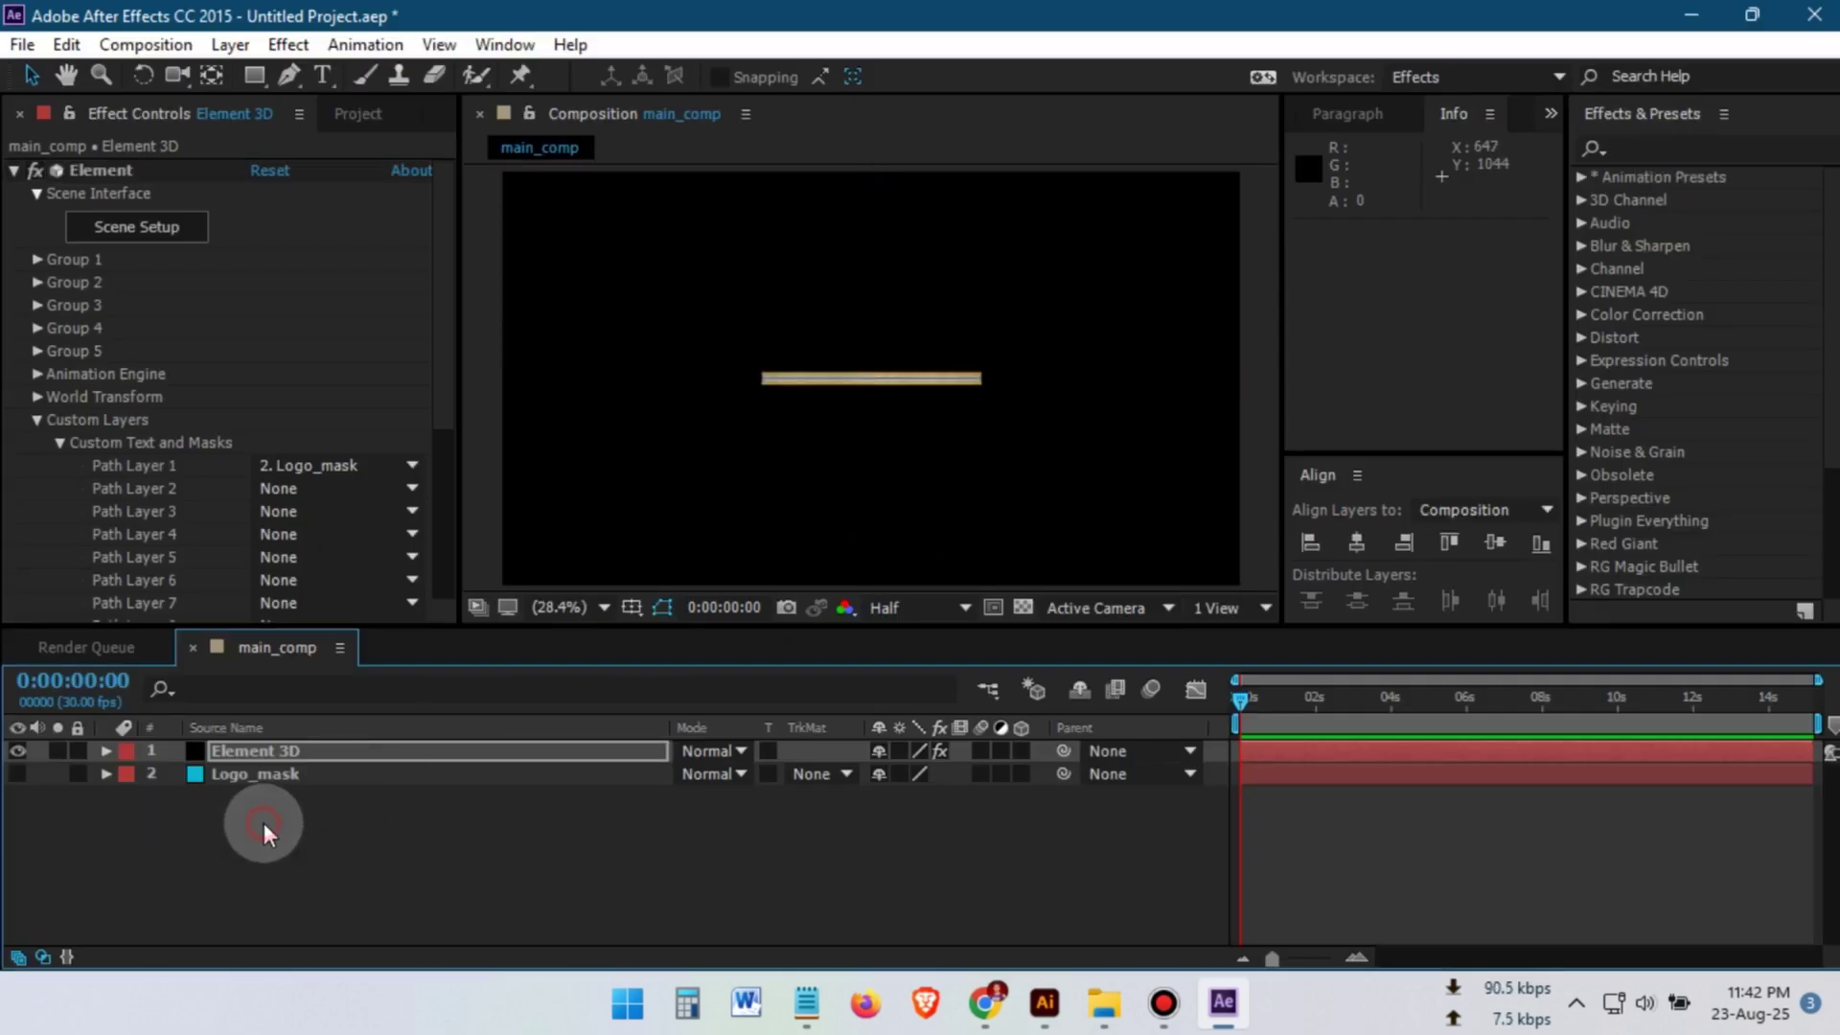
{"action": "right_click", "coordinate": [290, 844]}
{"action": "mouse_move", "coordinate": [317, 595]}
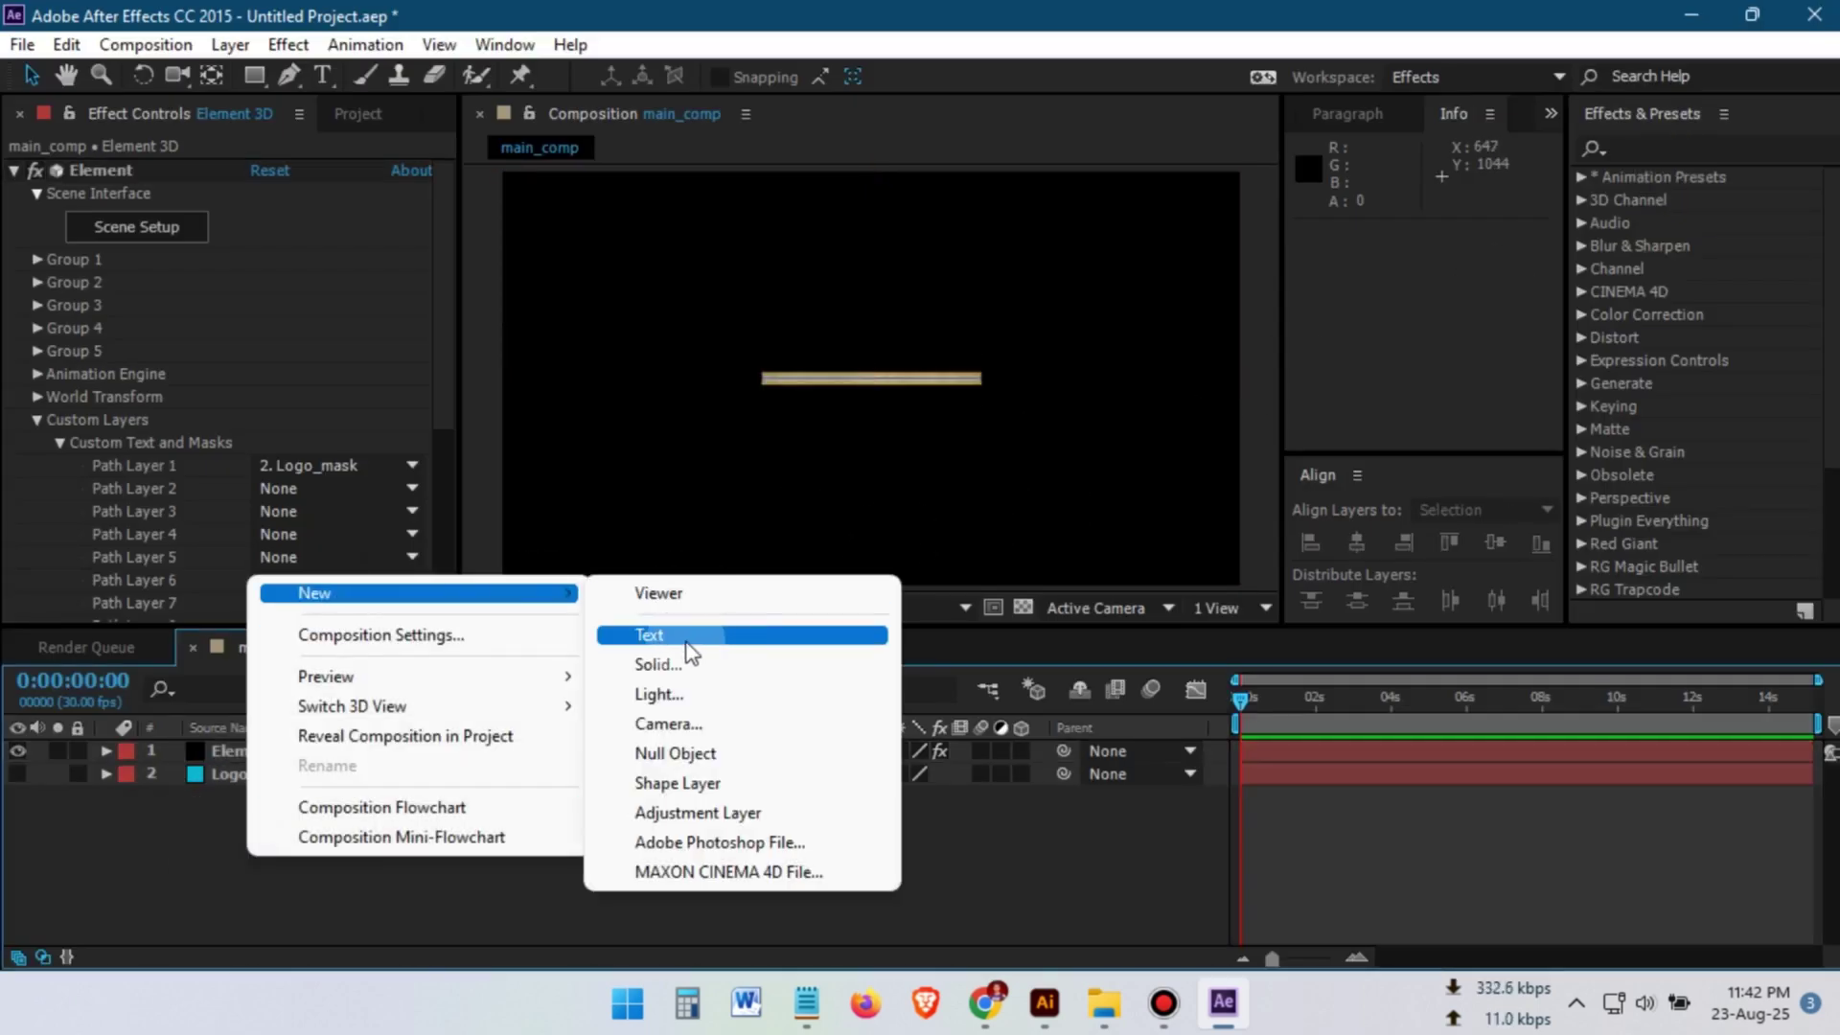
{"action": "left_click", "coordinate": [671, 637]}
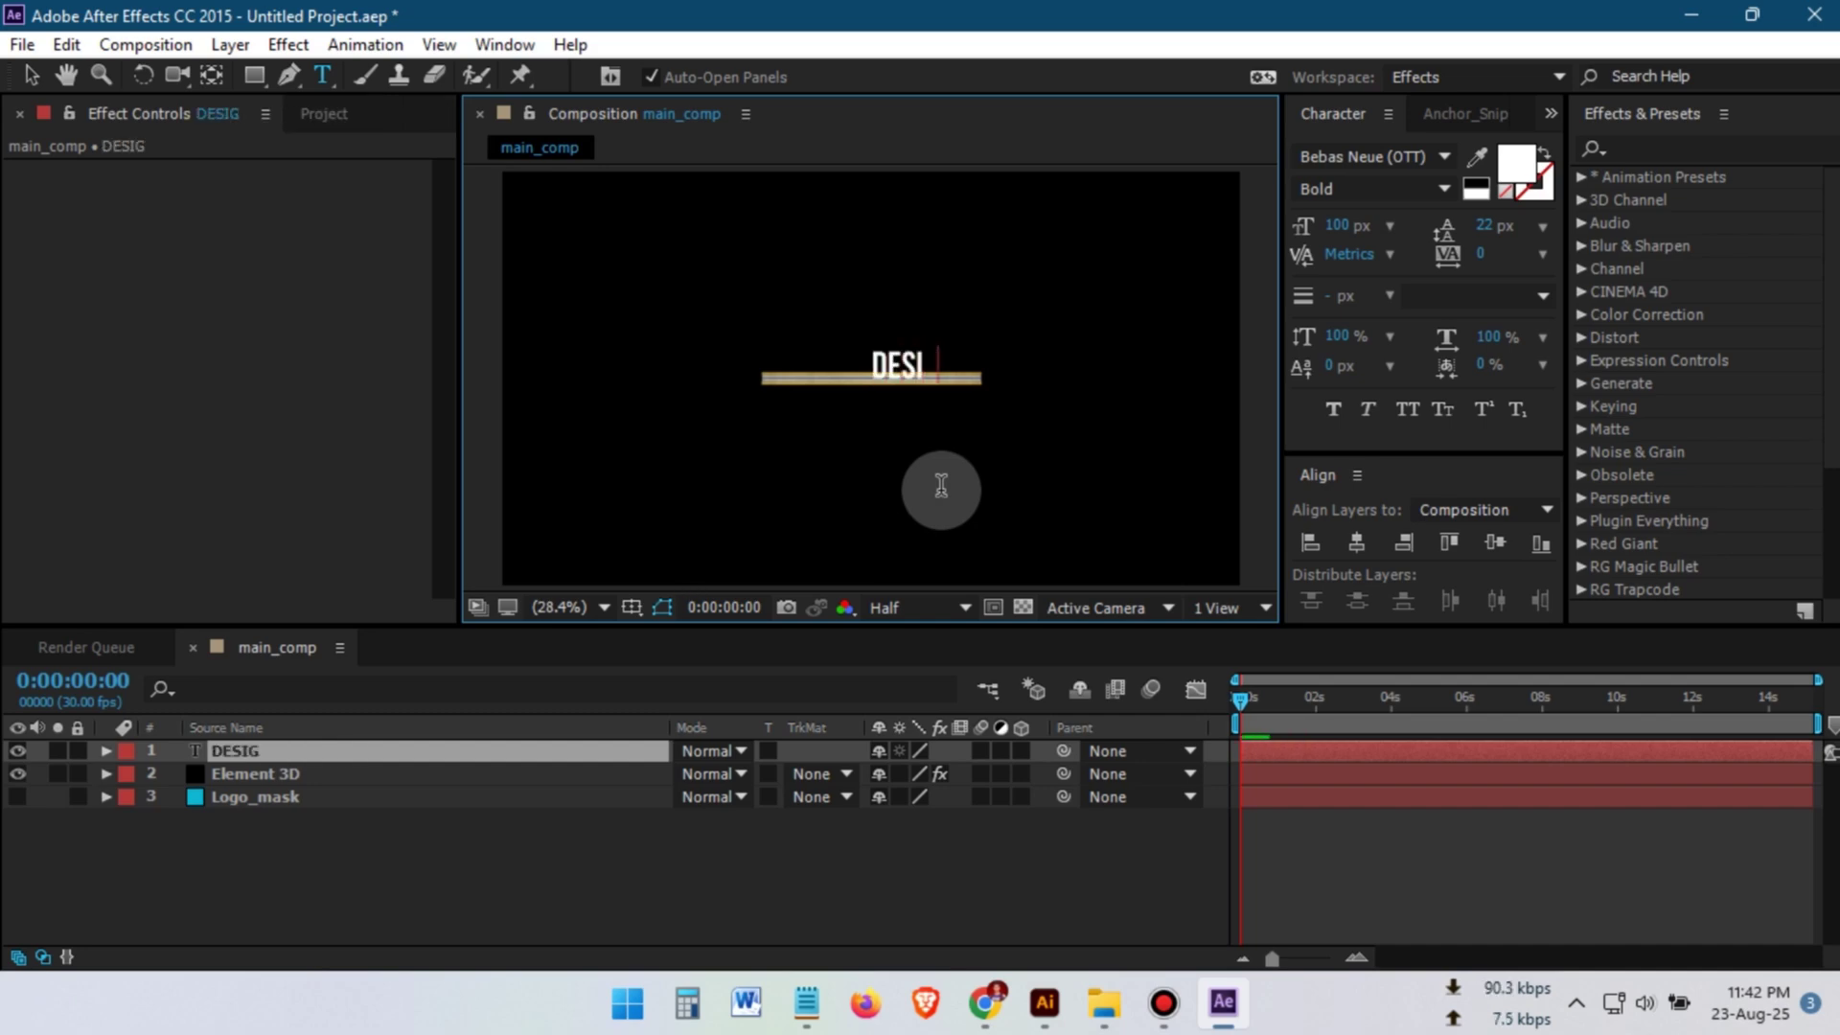
Step: Set the DESIGN text to LEMON MILK Regular after trying the Light style
{"action": "left_click", "coordinate": [1381, 158]}
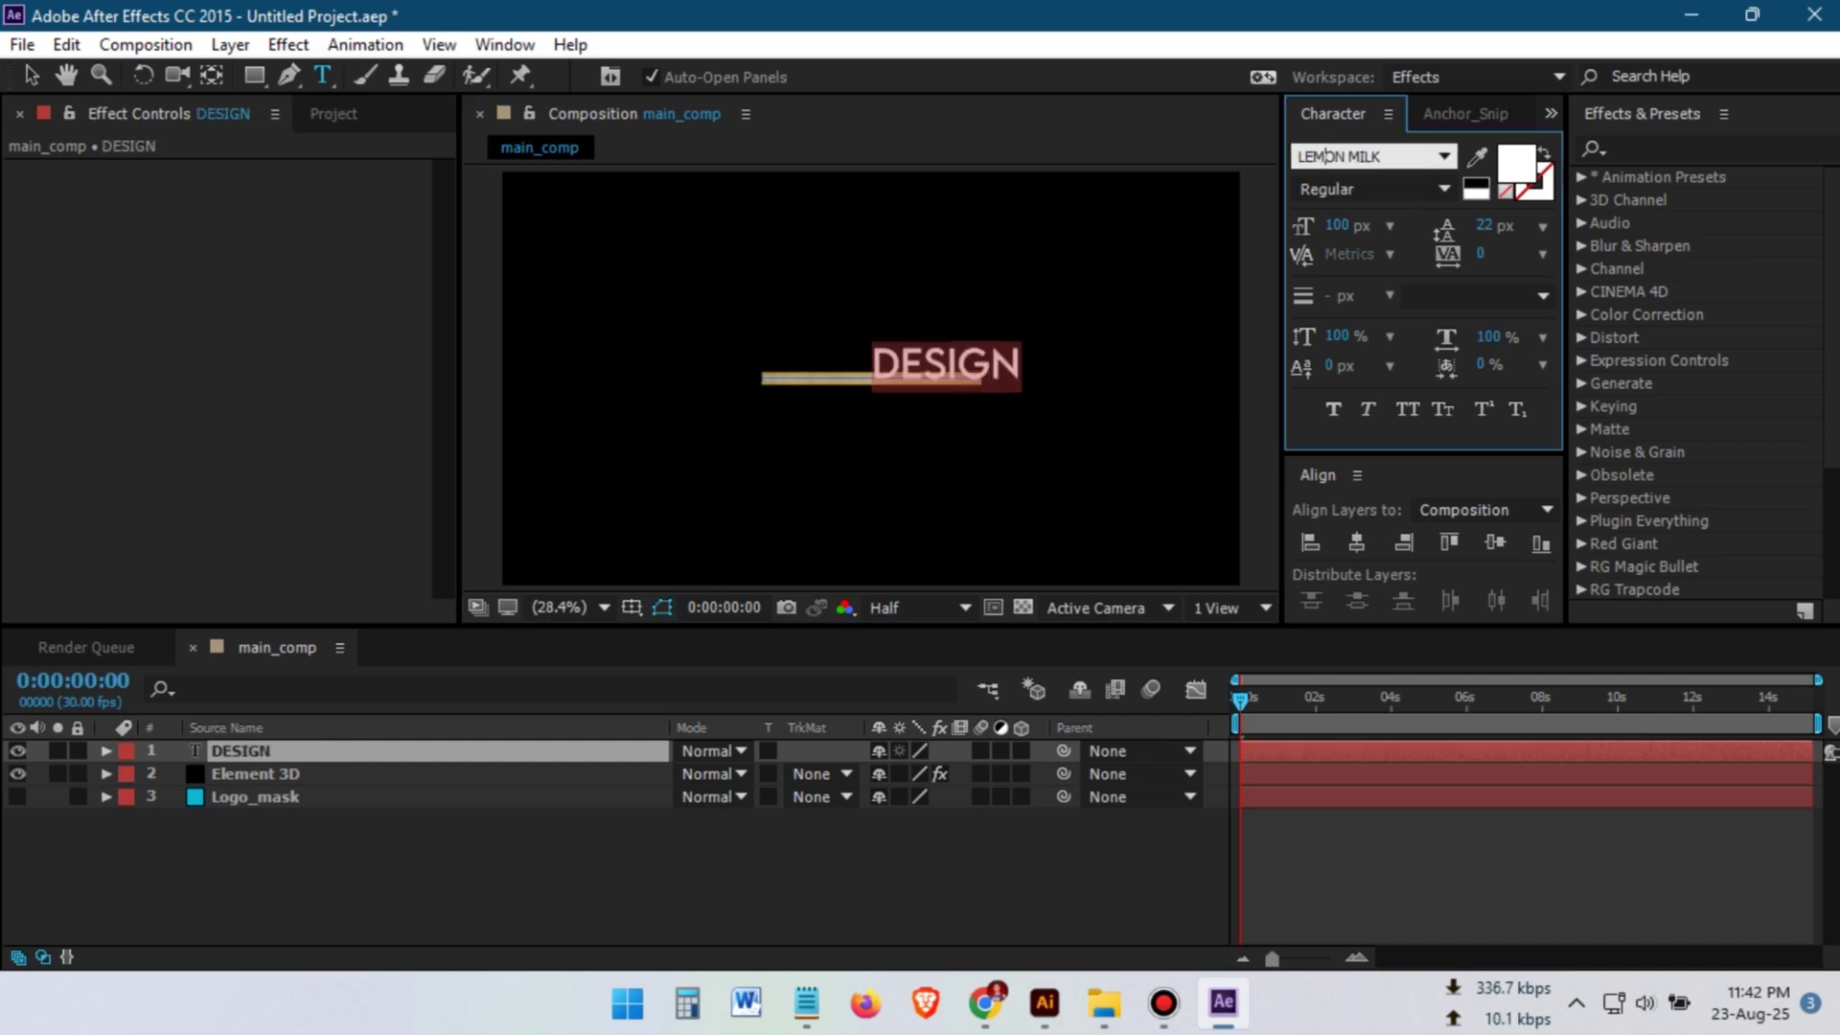
{"action": "left_click", "coordinate": [1443, 189]}
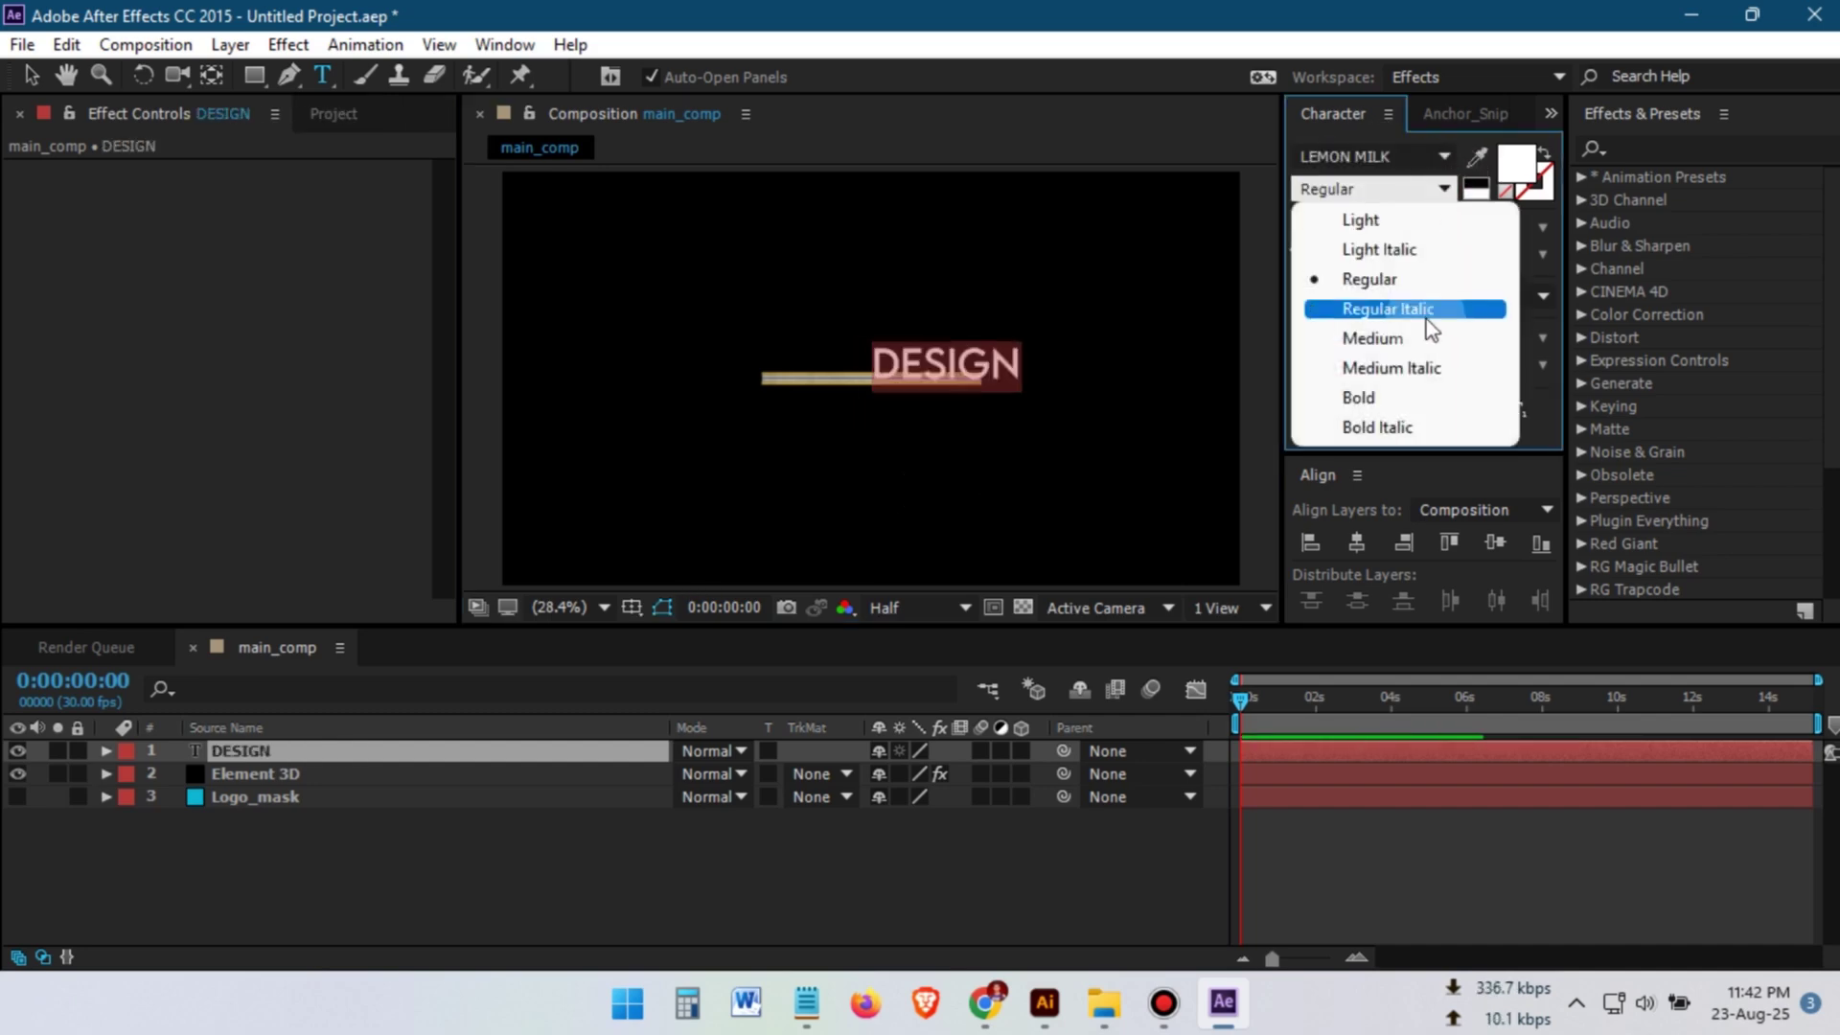
{"action": "left_click", "coordinate": [1376, 222]}
{"action": "left_click", "coordinate": [1443, 189]}
{"action": "left_click", "coordinate": [1371, 279]}
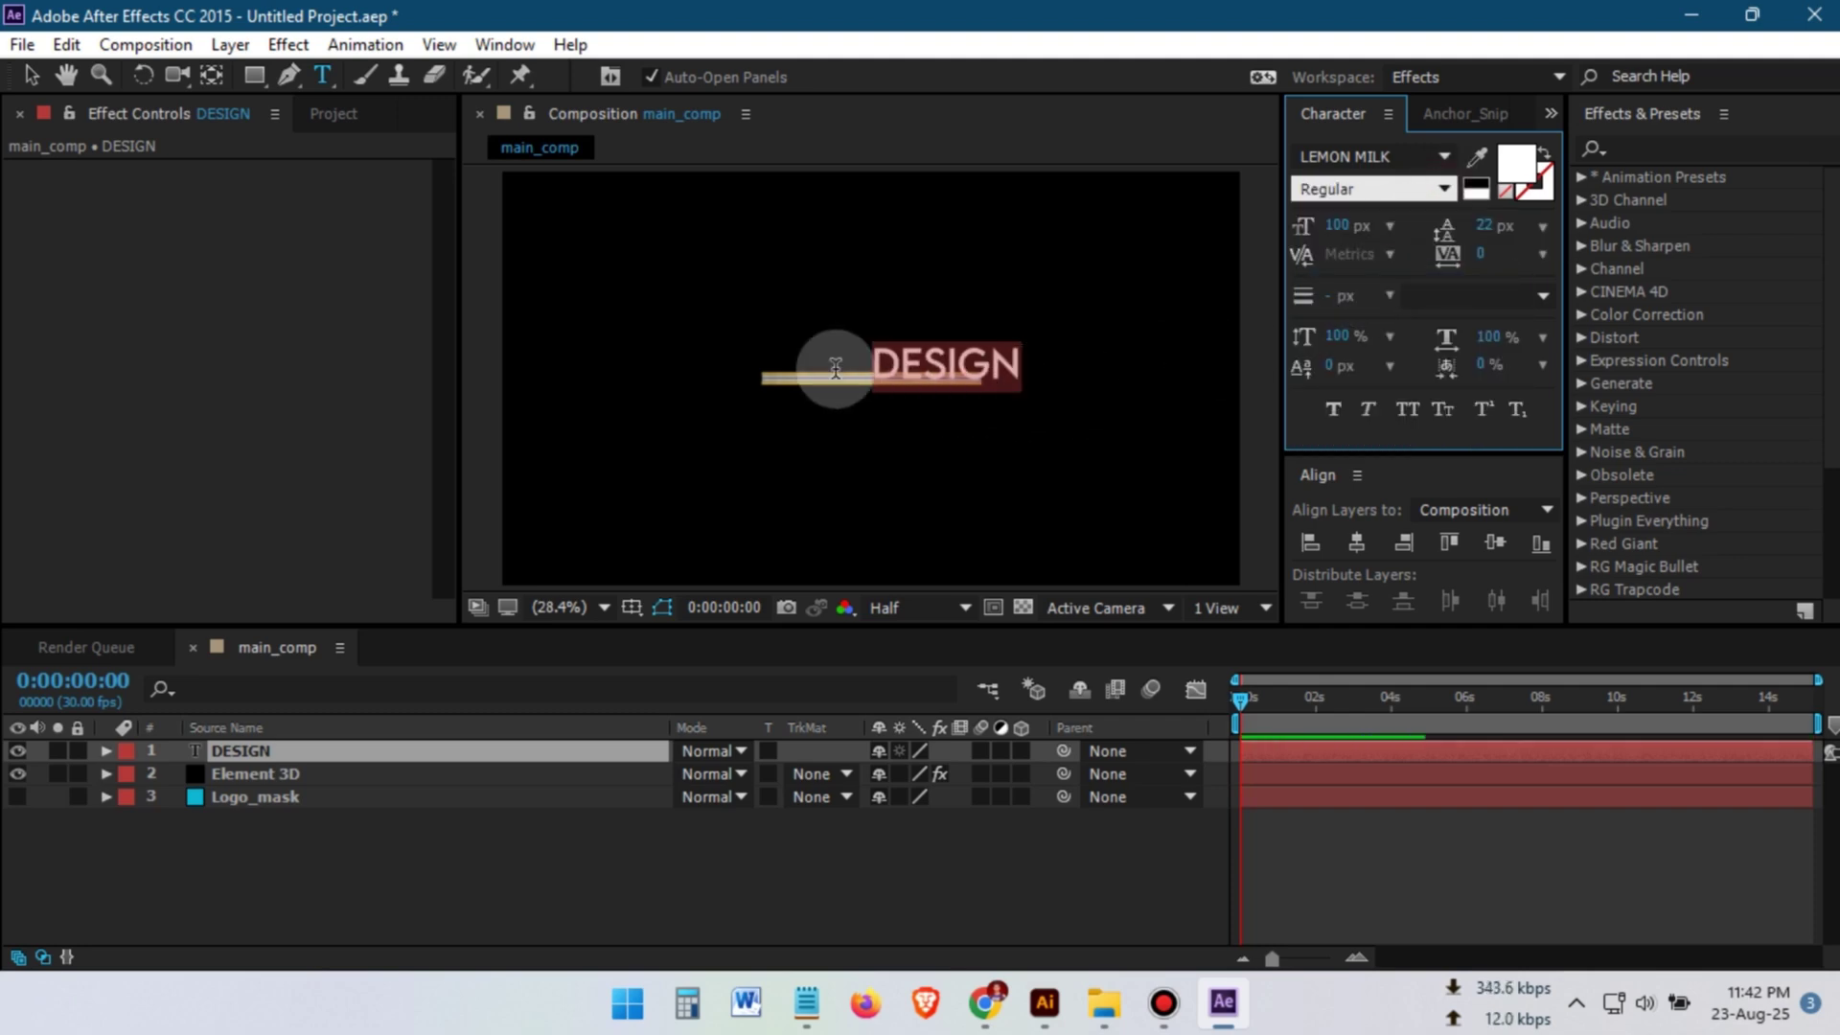
Step: Set the DESIGN letter tracking to 500
{"action": "left_click", "coordinate": [1543, 254]}
{"action": "left_click", "coordinate": [1553, 698]}
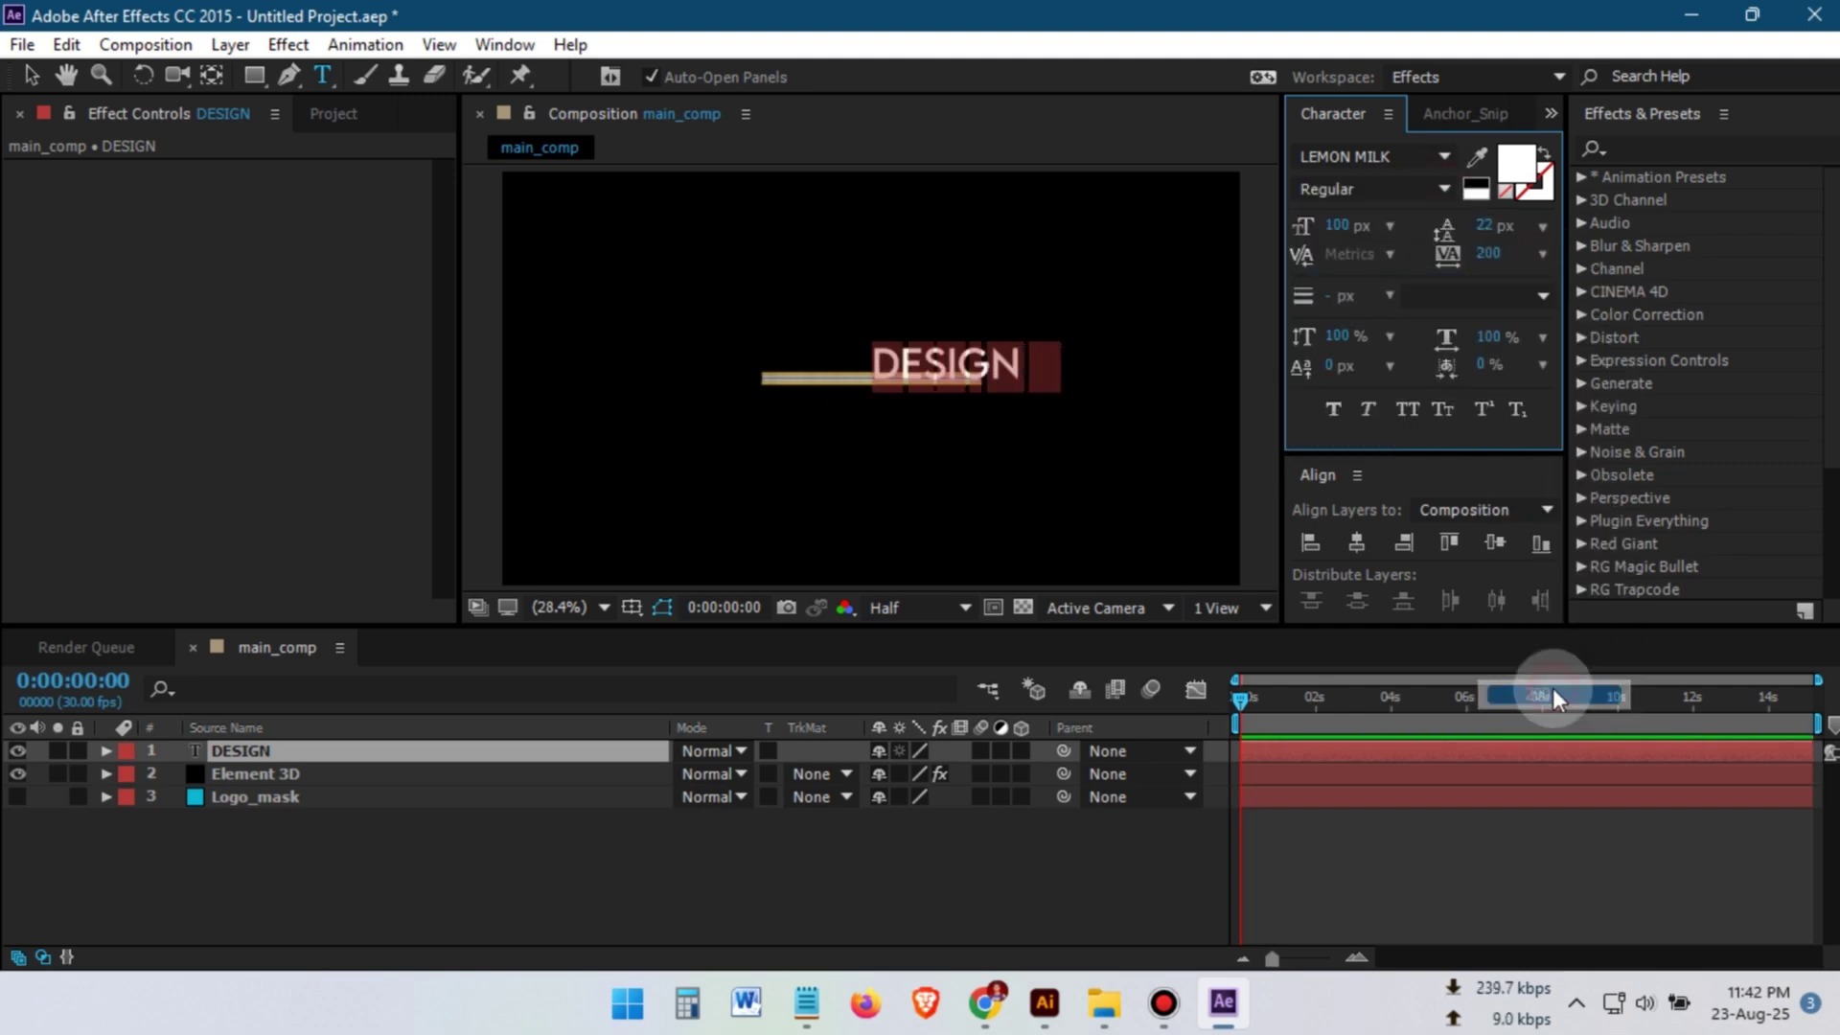
{"action": "left_click", "coordinate": [1521, 253]}
{"action": "type", "text": "500"}
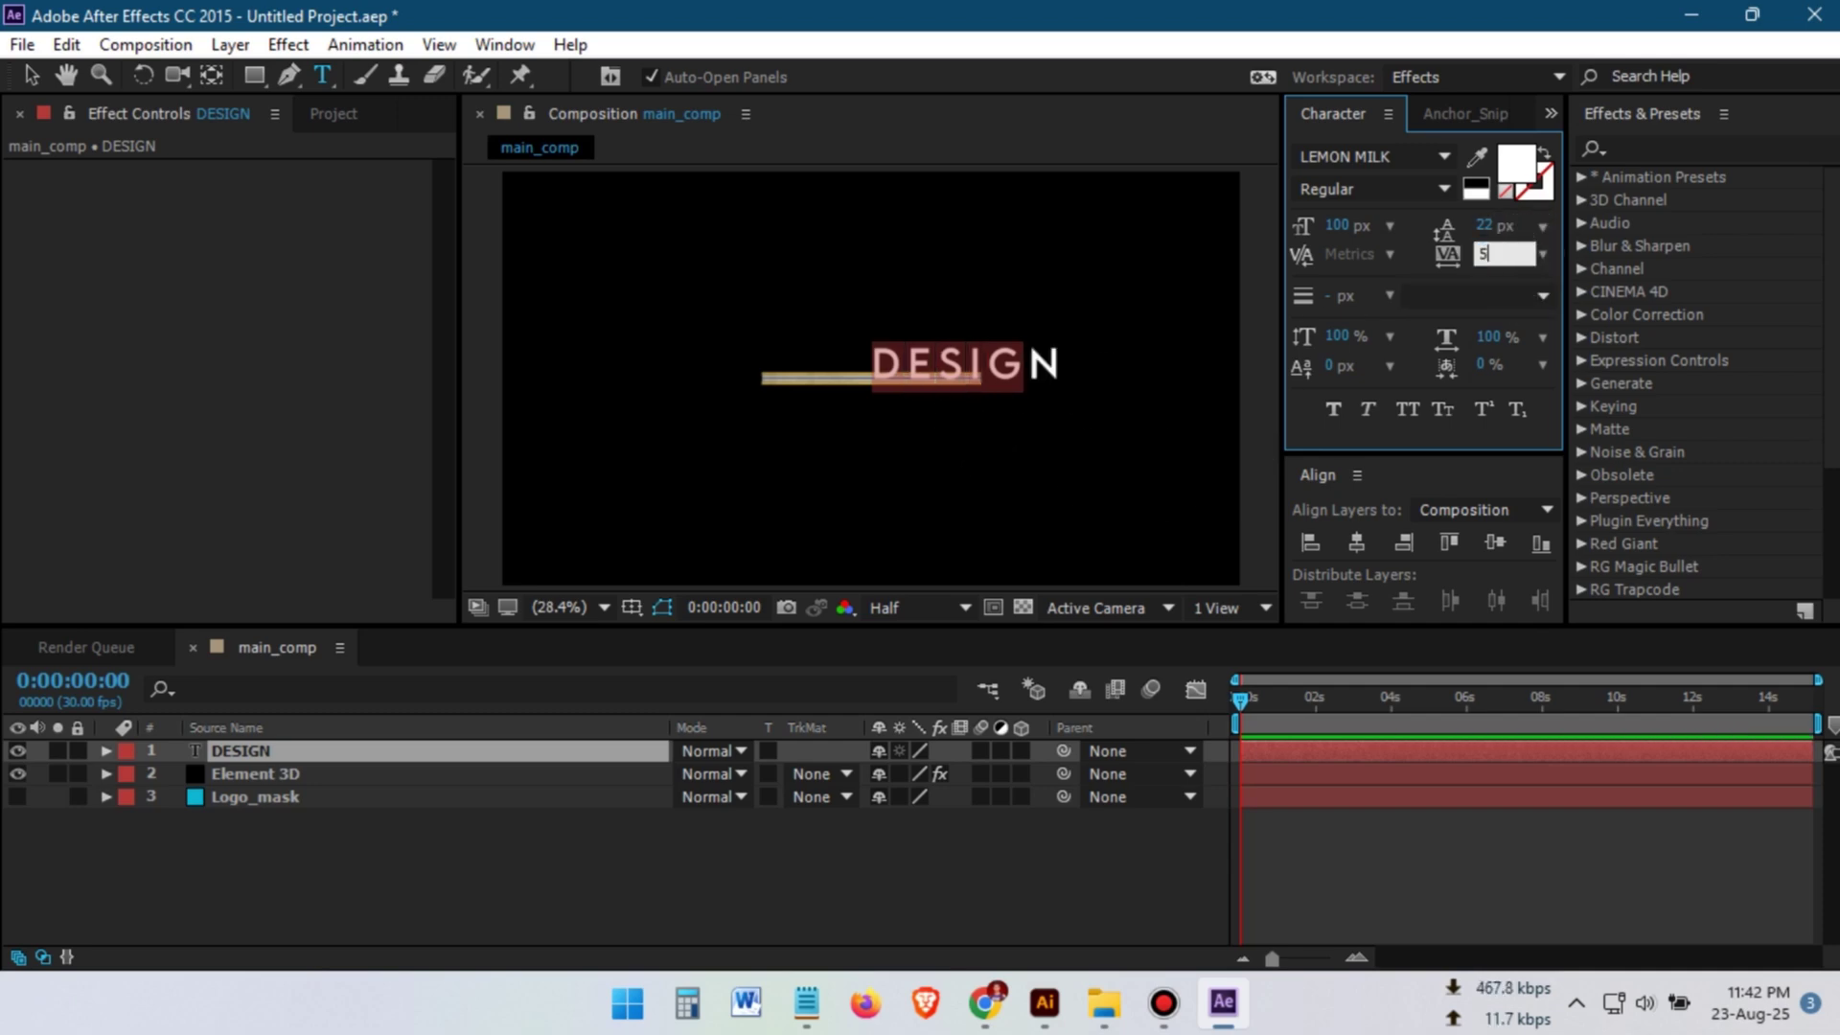
{"action": "key", "text": "Return"}
{"action": "left_click", "coordinate": [1106, 324]}
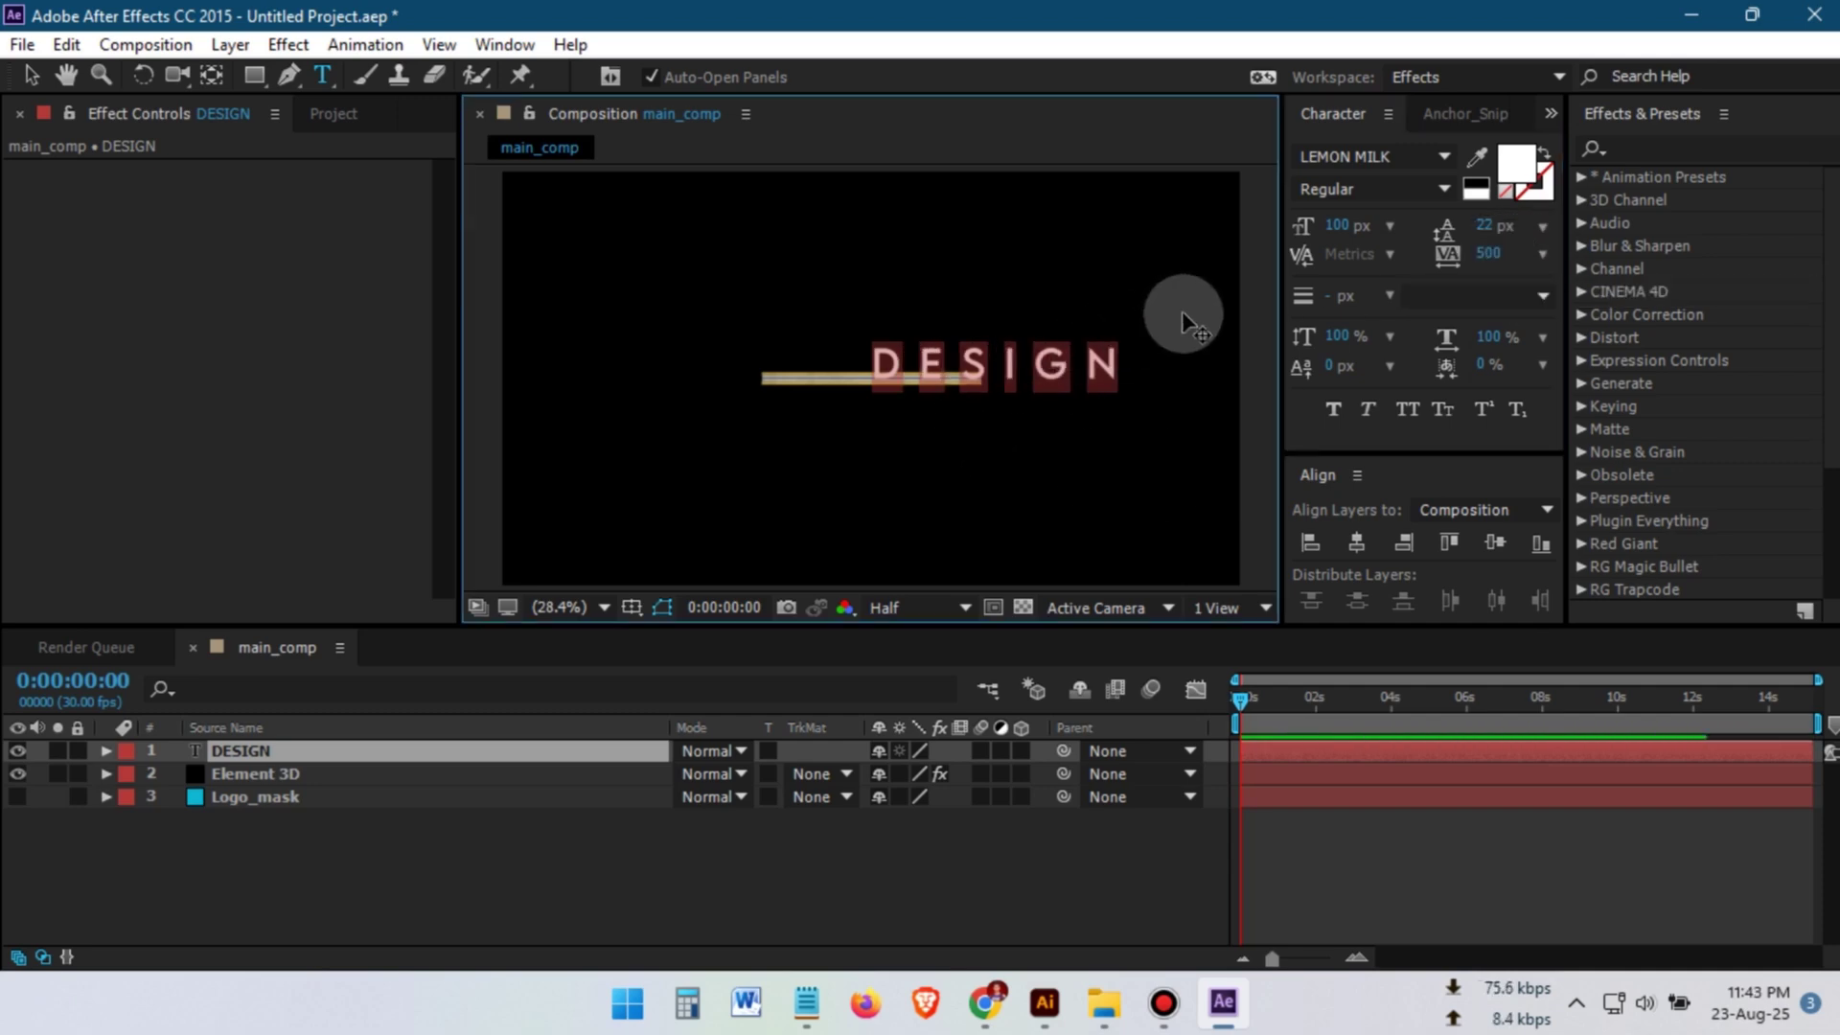
Step: Hide the DESIGN layer and choose it as Element's Path Layer 2
{"action": "left_click", "coordinate": [259, 813]}
{"action": "left_click", "coordinate": [17, 750]}
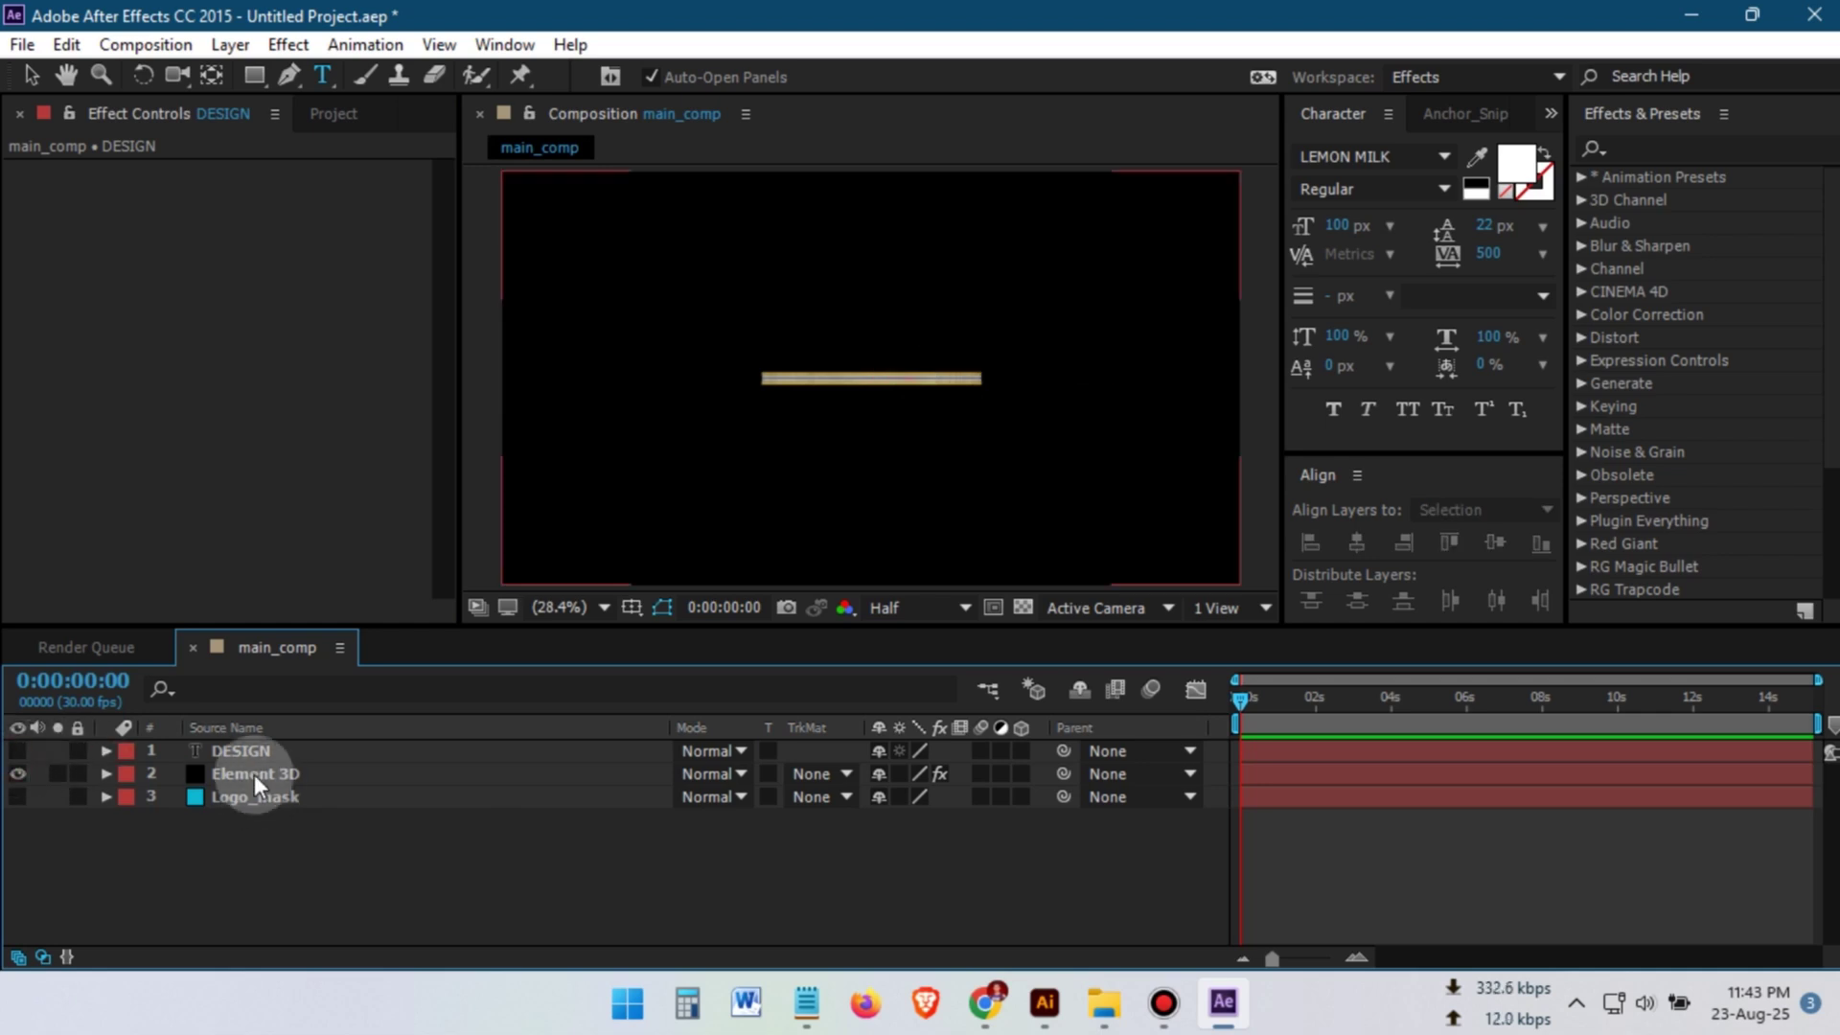
{"action": "left_click", "coordinate": [257, 779]}
{"action": "left_click", "coordinate": [307, 488]}
{"action": "left_click", "coordinate": [307, 554]}
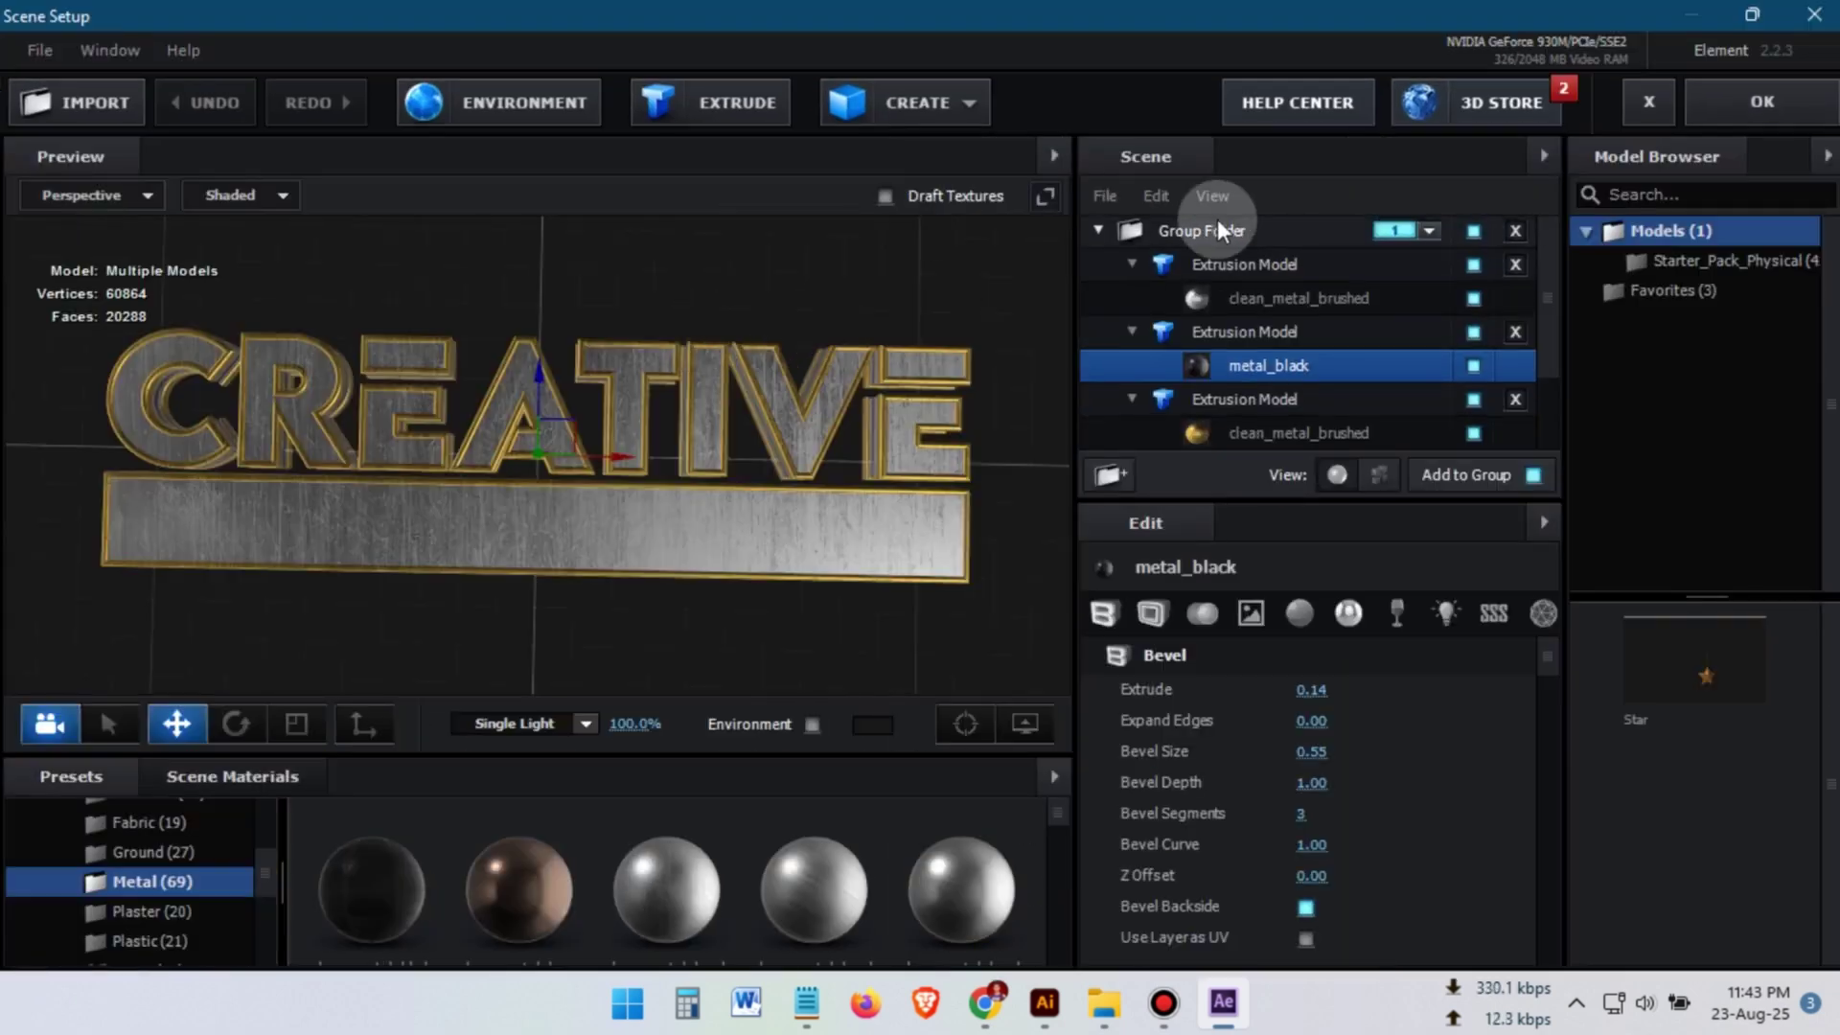
Step: Extrude the first extrusion model from Custom Path 2 to create DESIGN
{"action": "left_click", "coordinate": [1213, 229]}
{"action": "left_click", "coordinate": [1173, 251]}
{"action": "left_click", "coordinate": [1429, 692]}
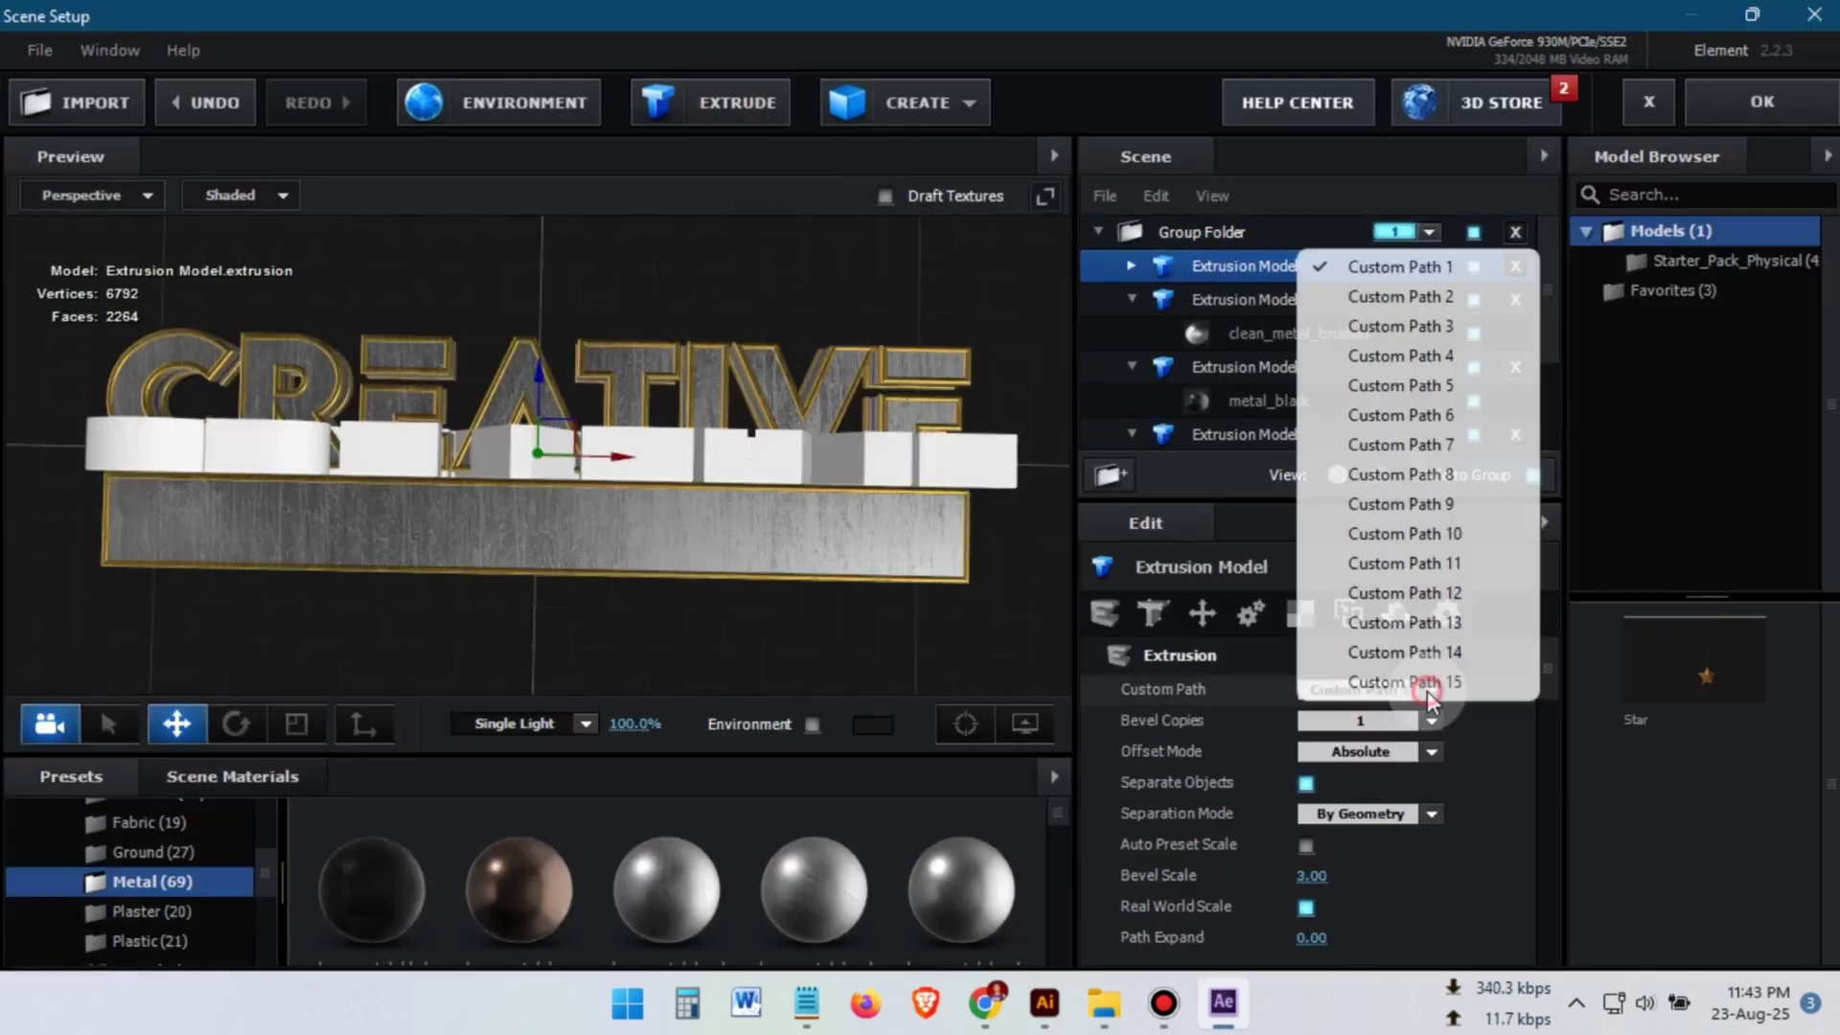
{"action": "left_click", "coordinate": [1421, 297]}
{"action": "left_click_drag", "start_coordinate": [784, 343], "coordinate": [781, 474]}
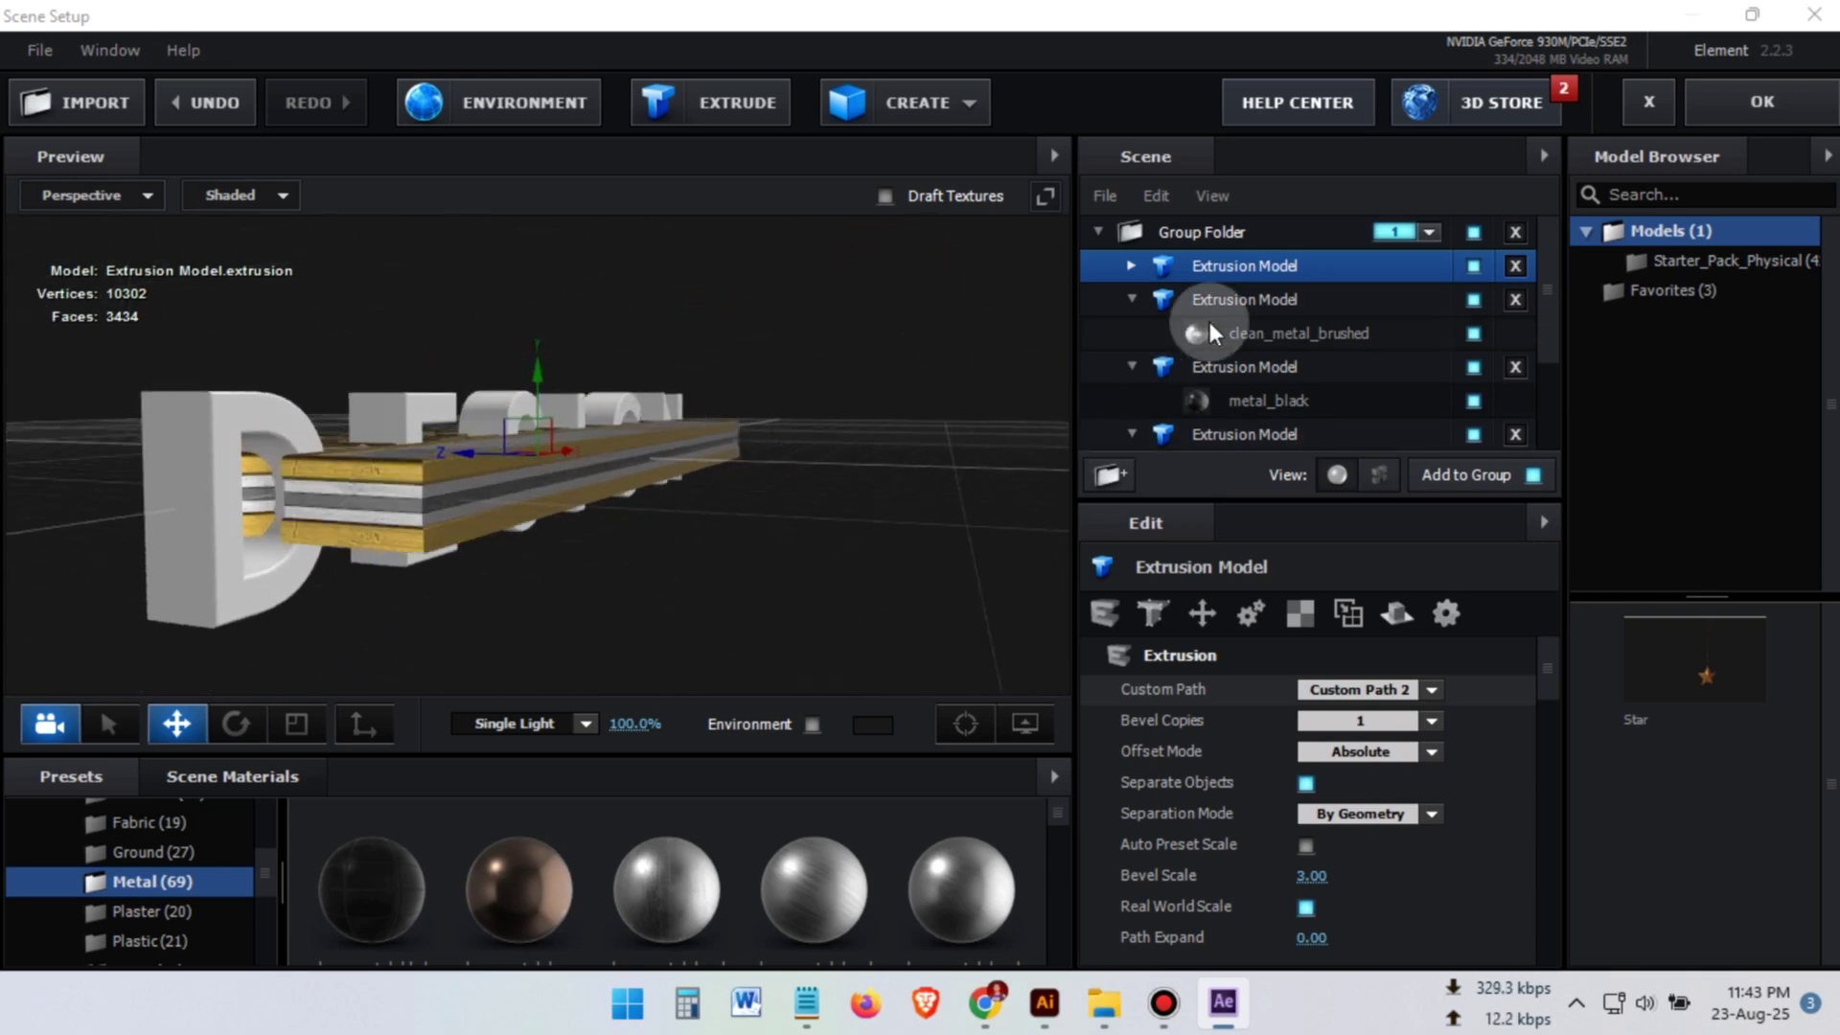
Step: Set the DESIGN model's path resolution to Extreme
{"action": "left_click", "coordinate": [1132, 265]}
{"action": "left_click", "coordinate": [1263, 297]}
{"action": "left_click", "coordinate": [1263, 269]}
{"action": "scroll", "coordinate": [1432, 844], "scroll_direction": "down", "scroll_amount": 3}
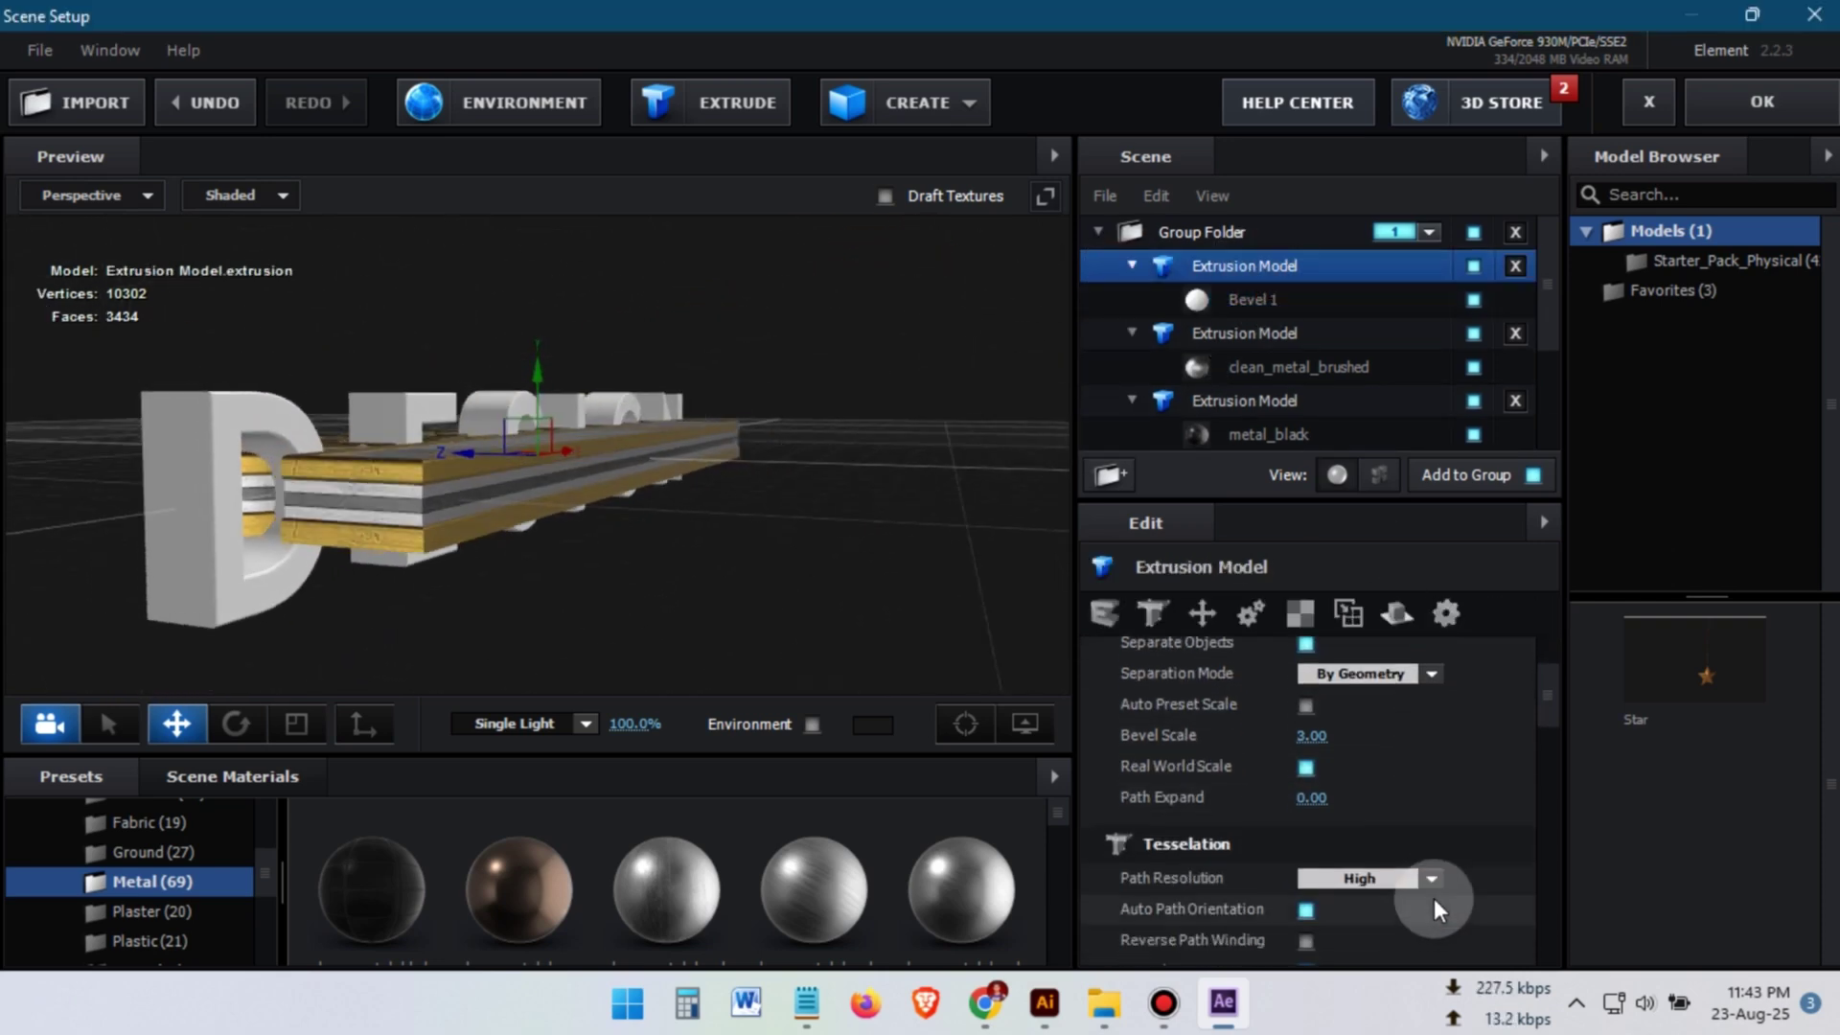
{"action": "left_click", "coordinate": [1432, 882]}
{"action": "left_click", "coordinate": [1433, 800]}
Step: Make the DESIGN letters shallower and set their bevel size to 0.50
{"action": "left_click", "coordinate": [1254, 299]}
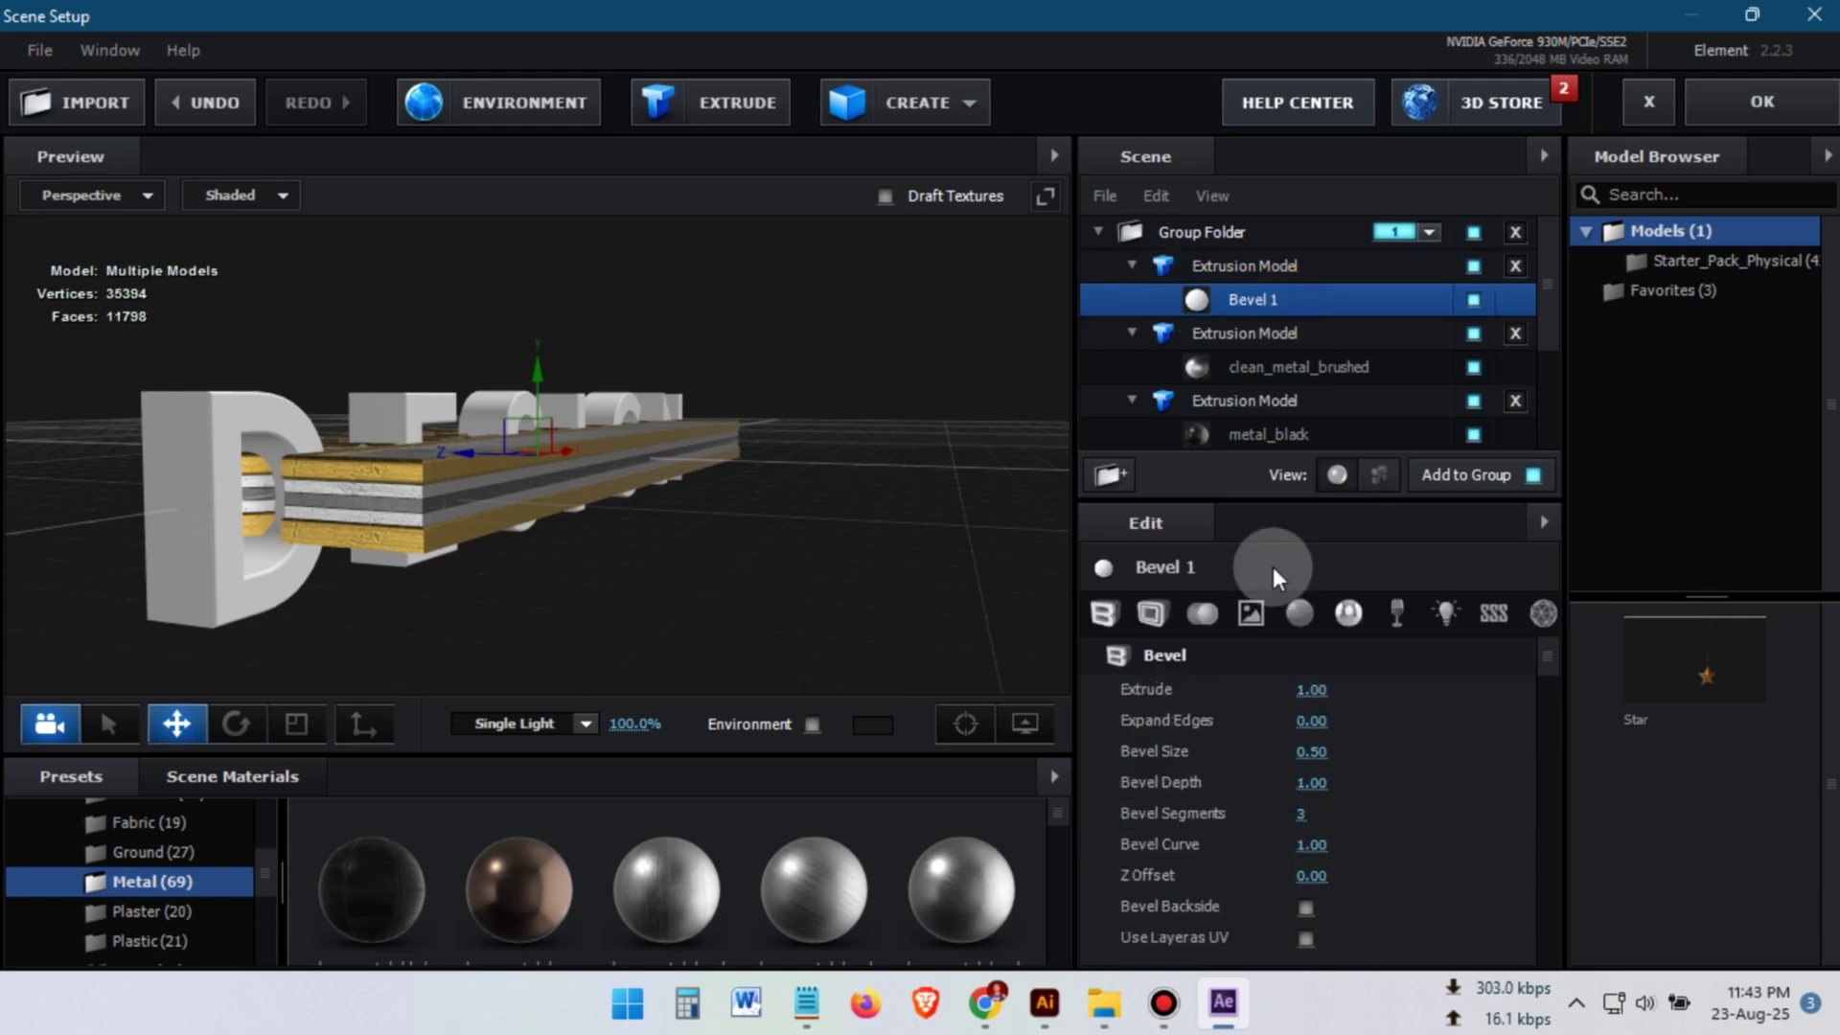
{"action": "left_click_drag", "start_coordinate": [1266, 690], "coordinate": [1231, 697]}
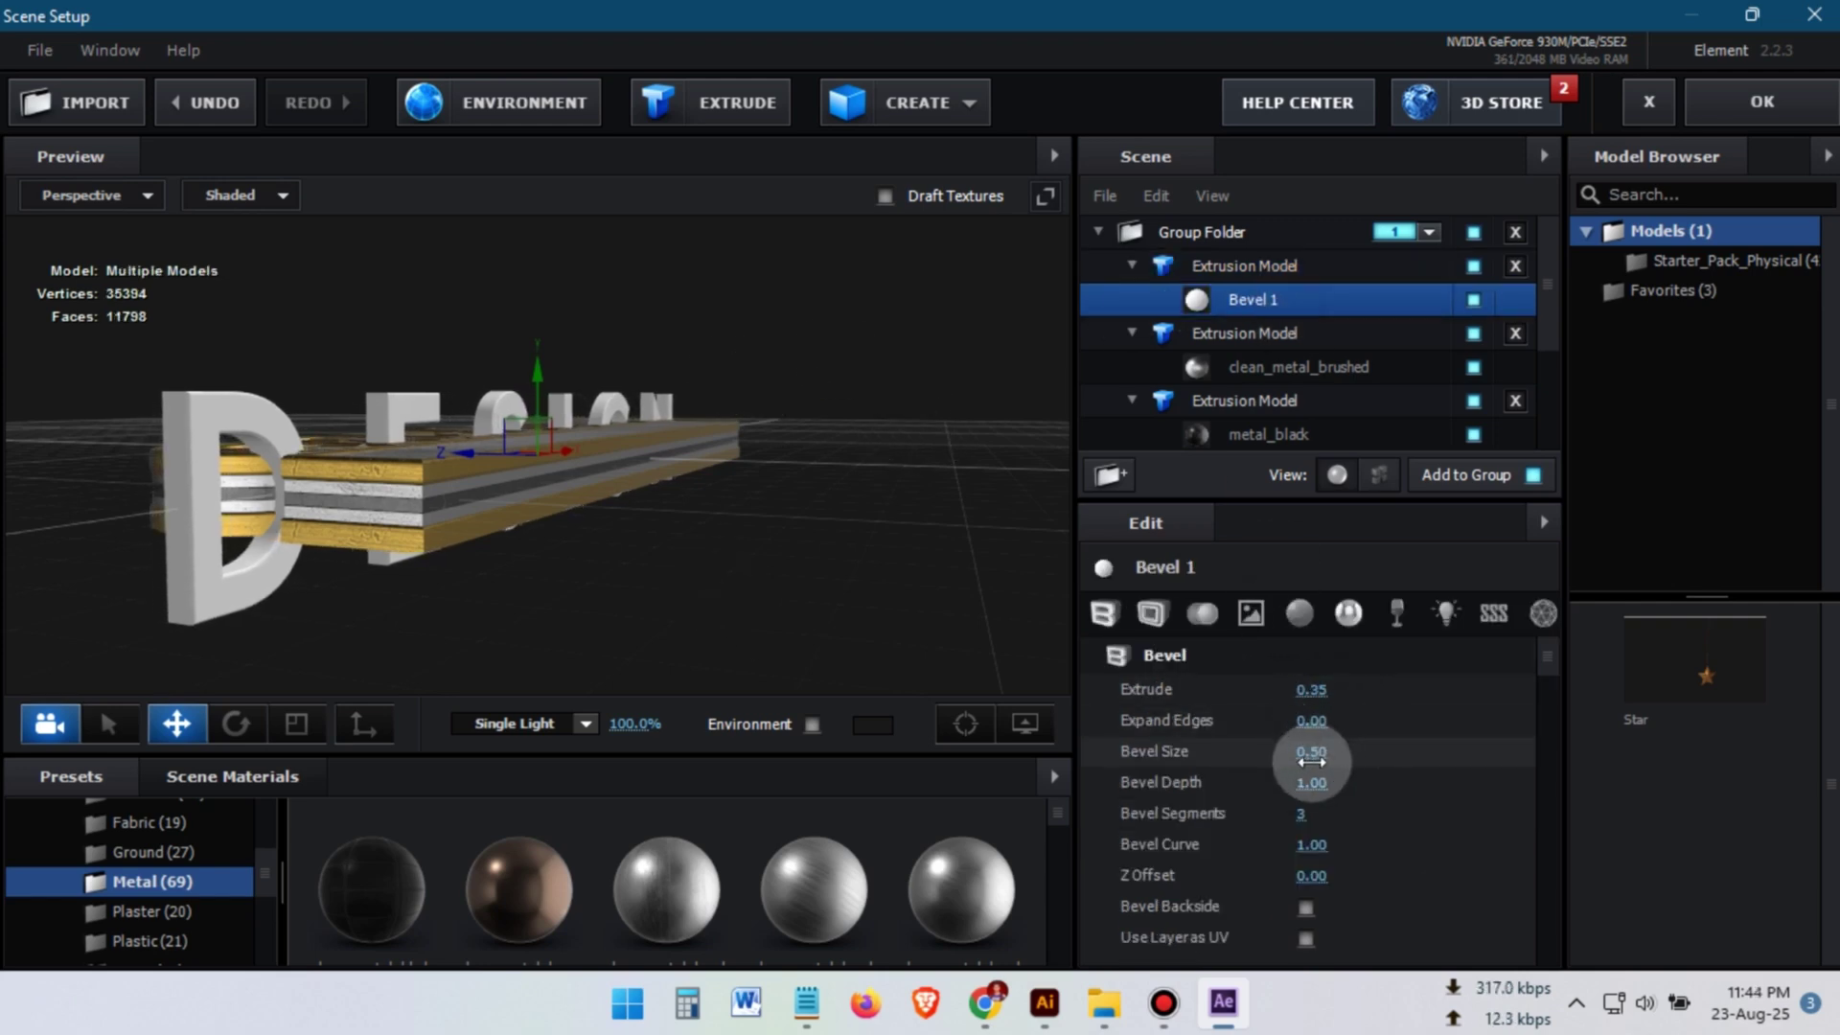
{"action": "left_click_drag", "start_coordinate": [1278, 765], "coordinate": [1275, 578]}
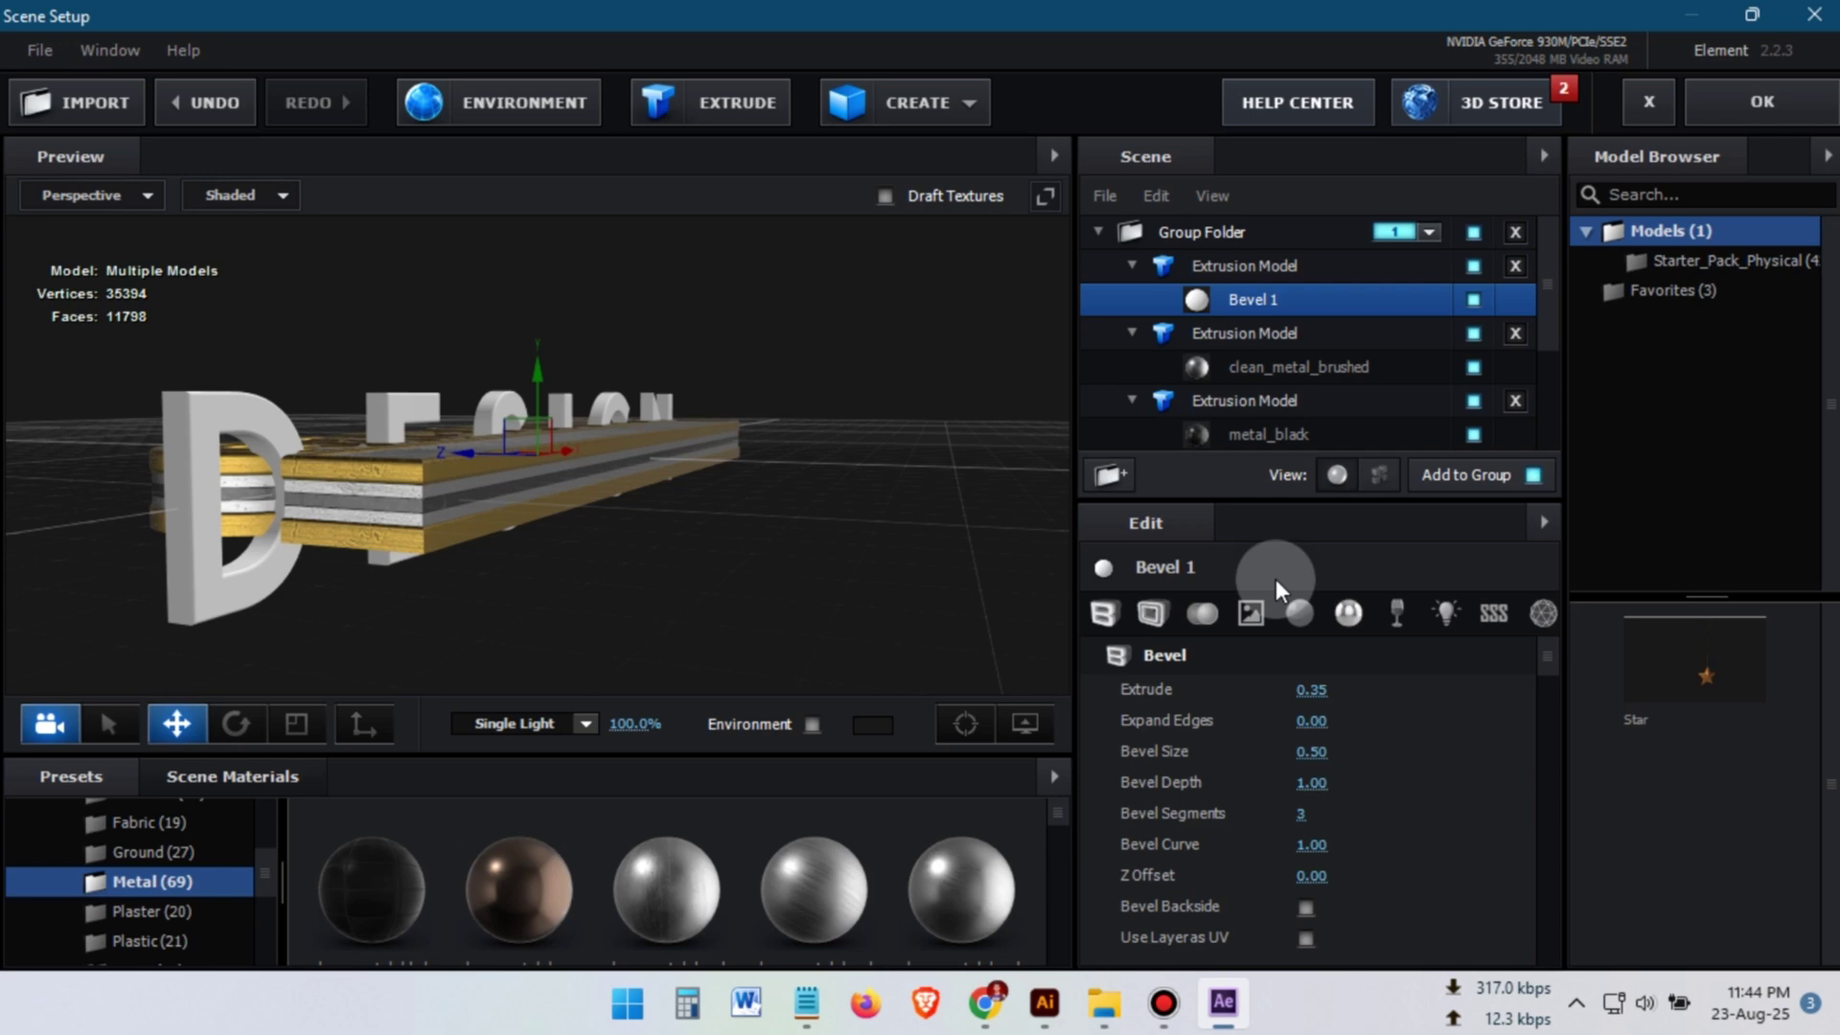
Step: Rotate the DESIGN model to lie flat and view it from the front
{"action": "left_click", "coordinate": [1256, 270]}
{"action": "left_click_drag", "start_coordinate": [431, 491], "coordinate": [372, 595]}
{"action": "key", "text": "w"}
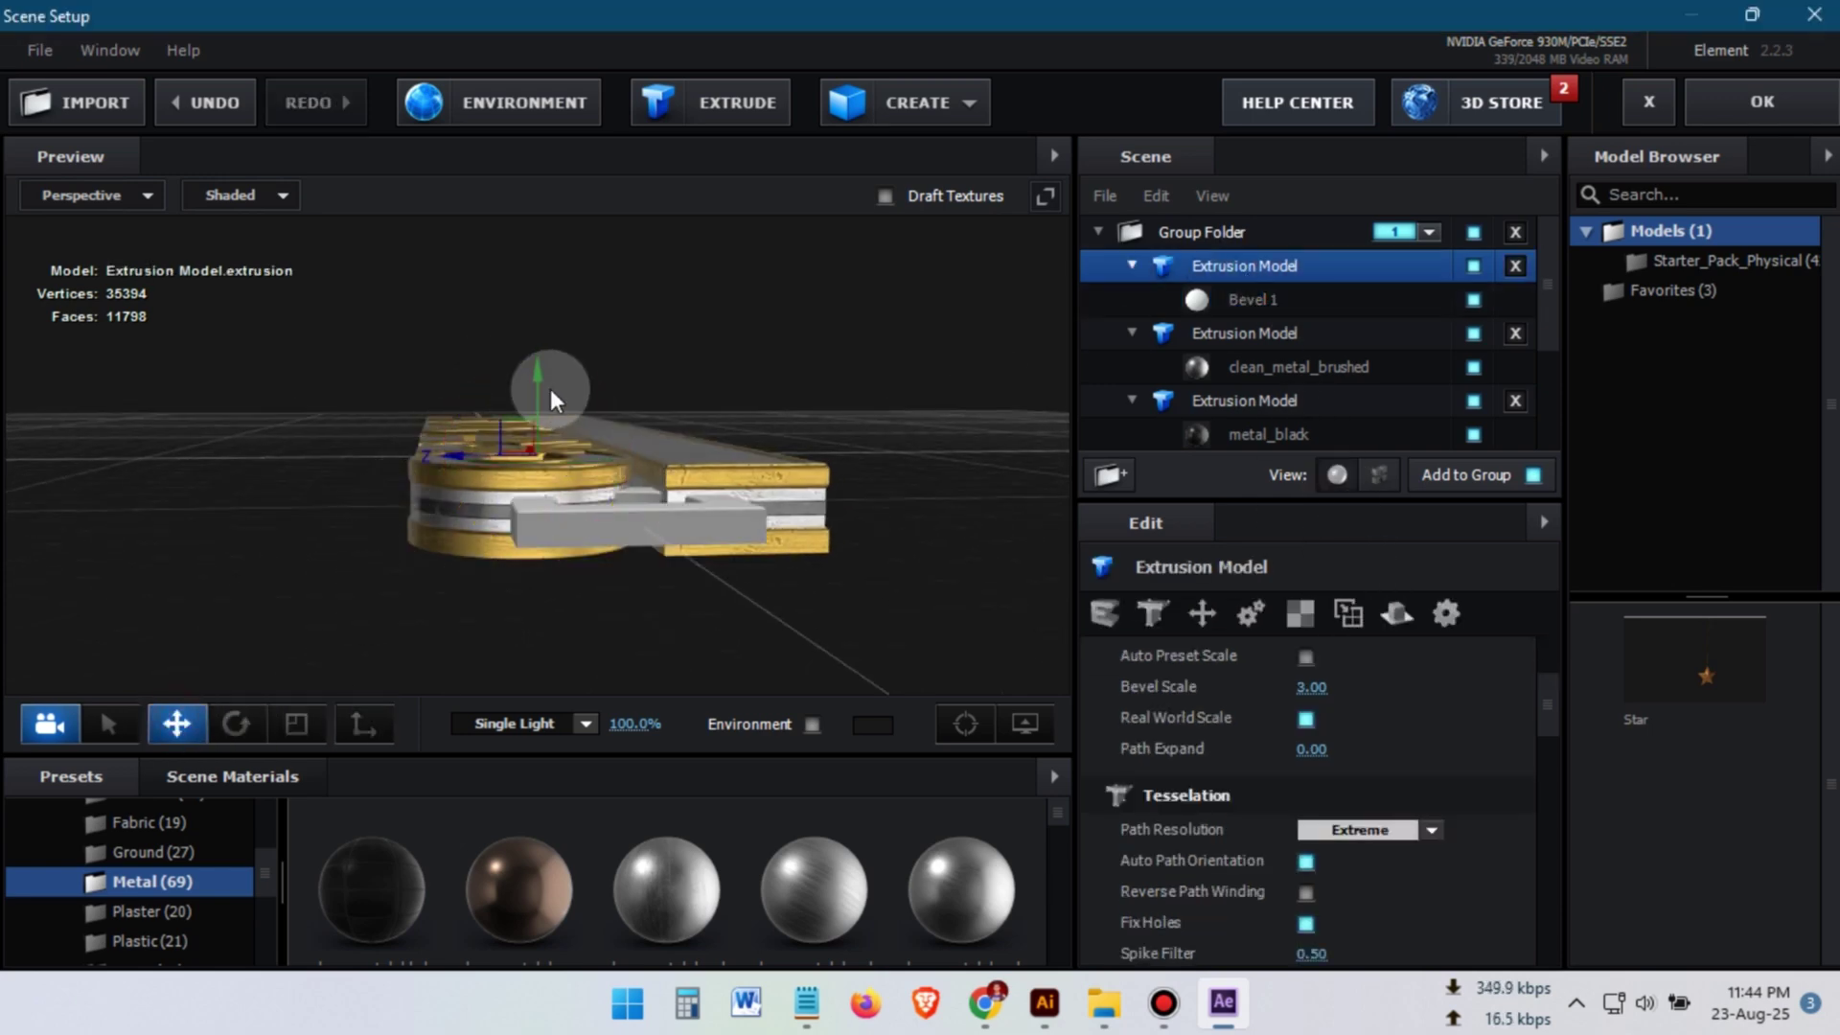
{"action": "left_click_drag", "start_coordinate": [529, 369], "coordinate": [640, 517]}
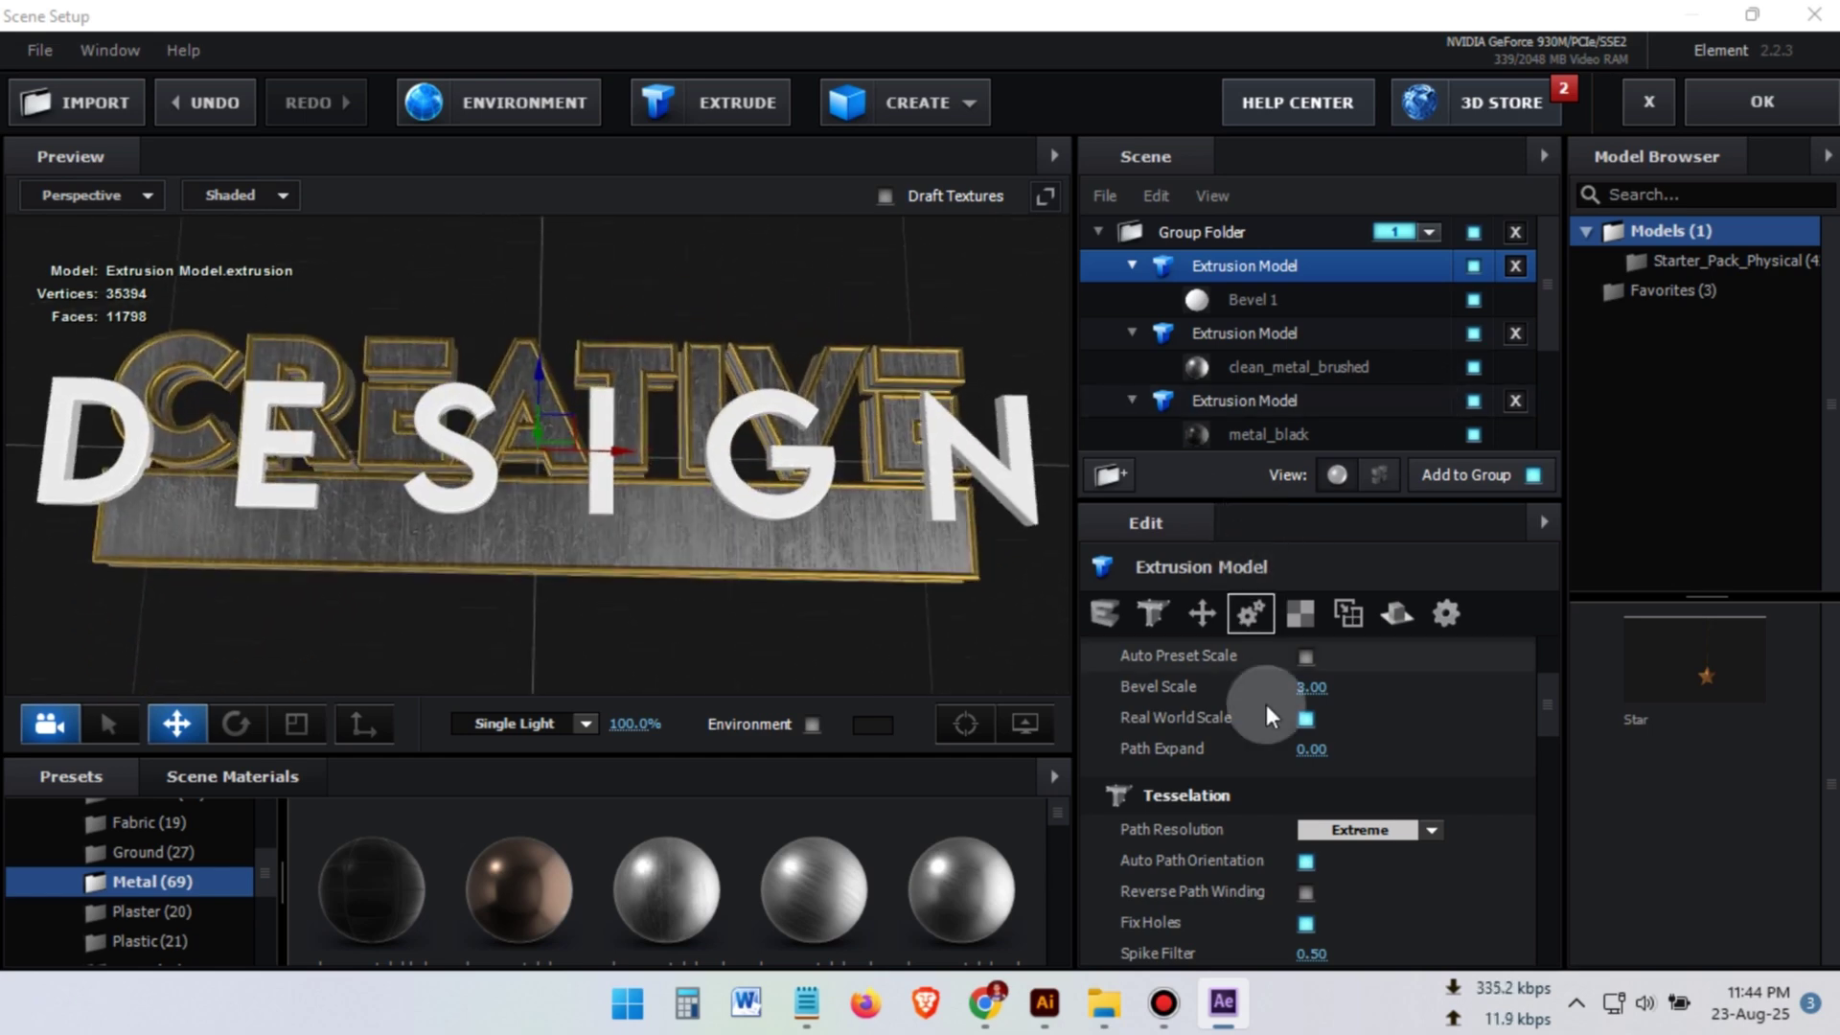
{"action": "scroll", "coordinate": [1239, 761], "scroll_direction": "up", "scroll_amount": 2}
{"action": "scroll", "coordinate": [1239, 765], "scroll_direction": "down", "scroll_amount": 5}
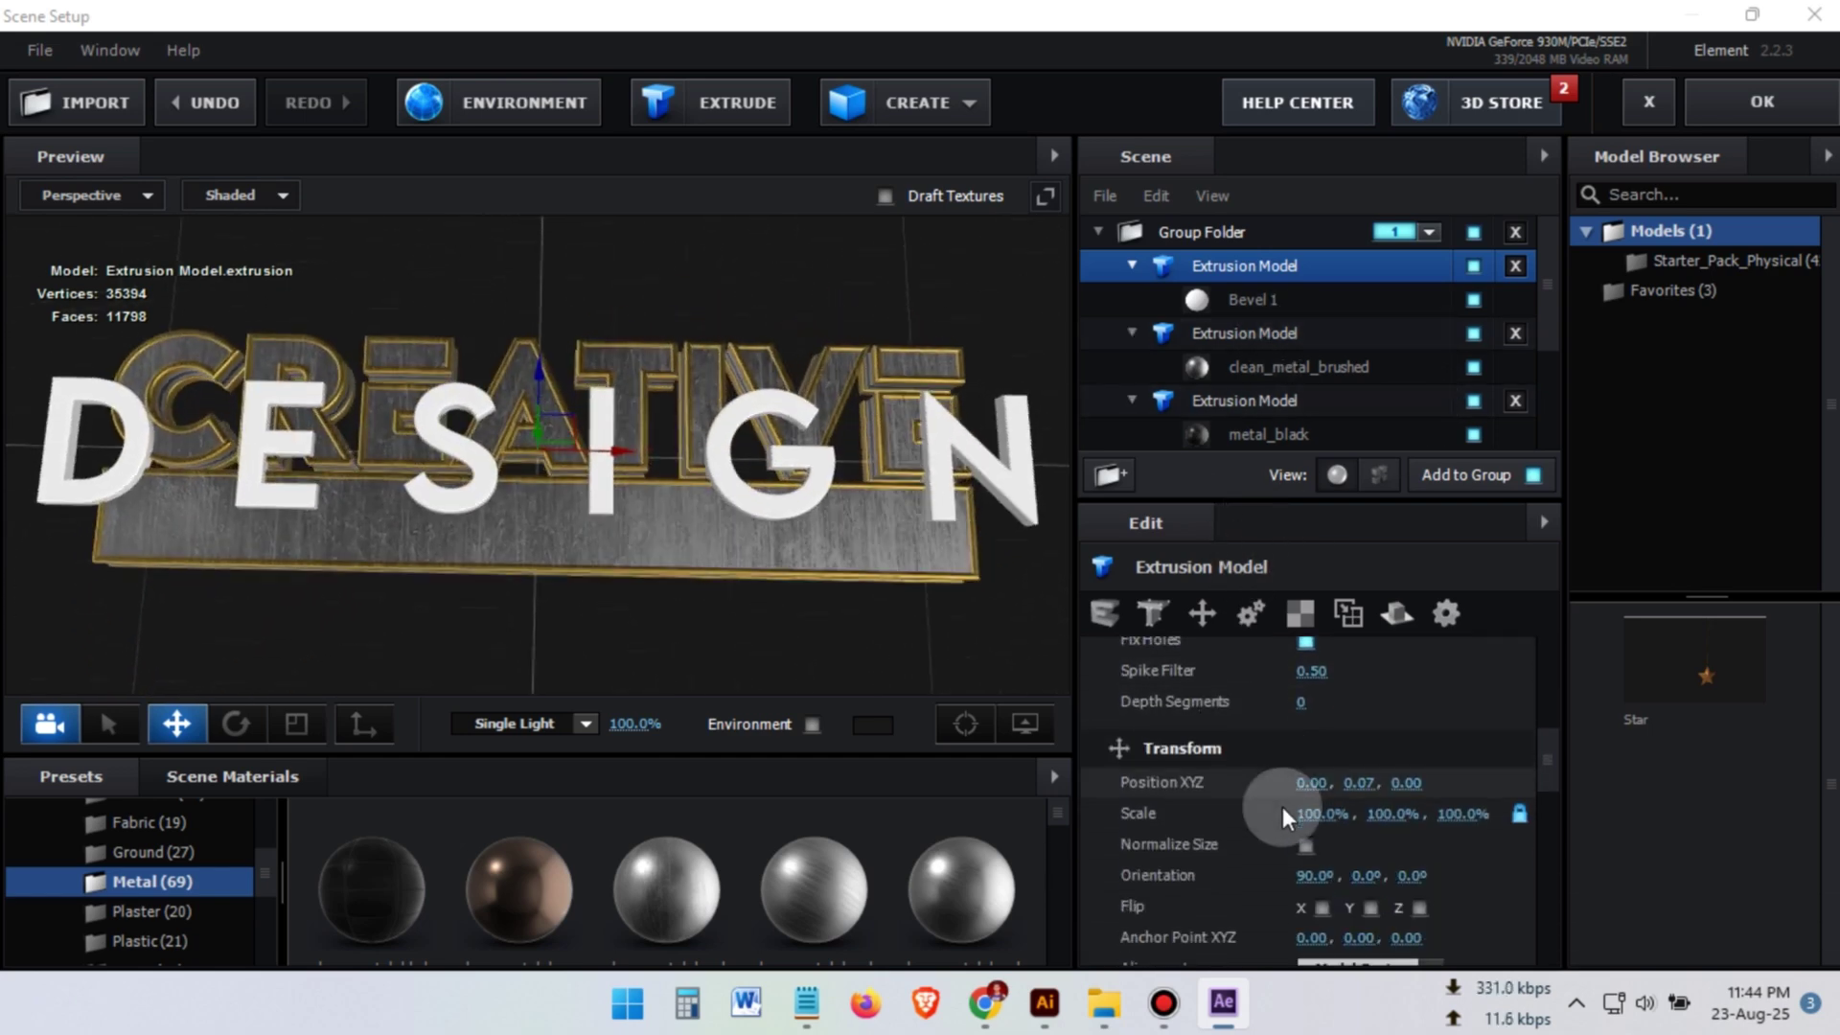
Step: Shrink DESIGN through 73.5%, 57% and 51.5% to 45%, moving it below CREATIVE
{"action": "left_click_drag", "start_coordinate": [1313, 814], "coordinate": [1251, 818]}
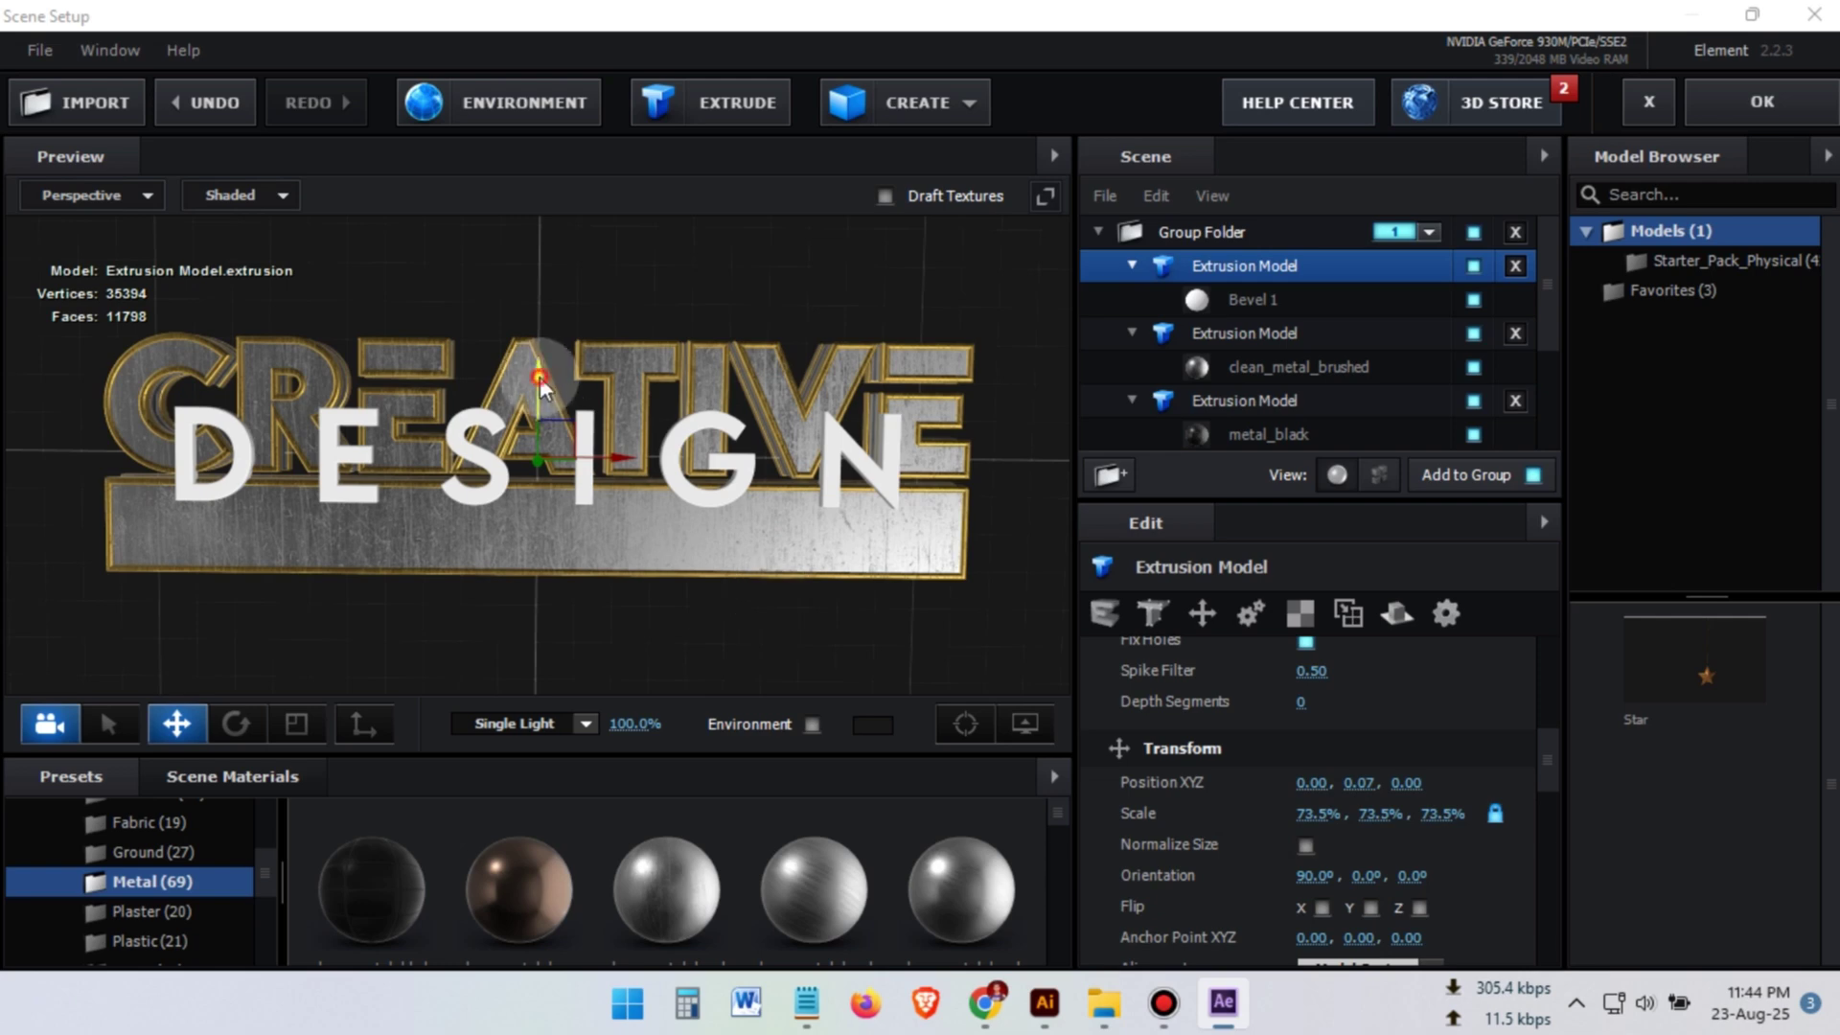
{"action": "left_click_drag", "start_coordinate": [542, 386], "coordinate": [541, 460]}
{"action": "left_click_drag", "start_coordinate": [1300, 822], "coordinate": [1254, 826]}
{"action": "scroll", "coordinate": [624, 568], "scroll_direction": "up", "scroll_amount": 3}
{"action": "left_click_drag", "start_coordinate": [625, 569], "coordinate": [676, 539]}
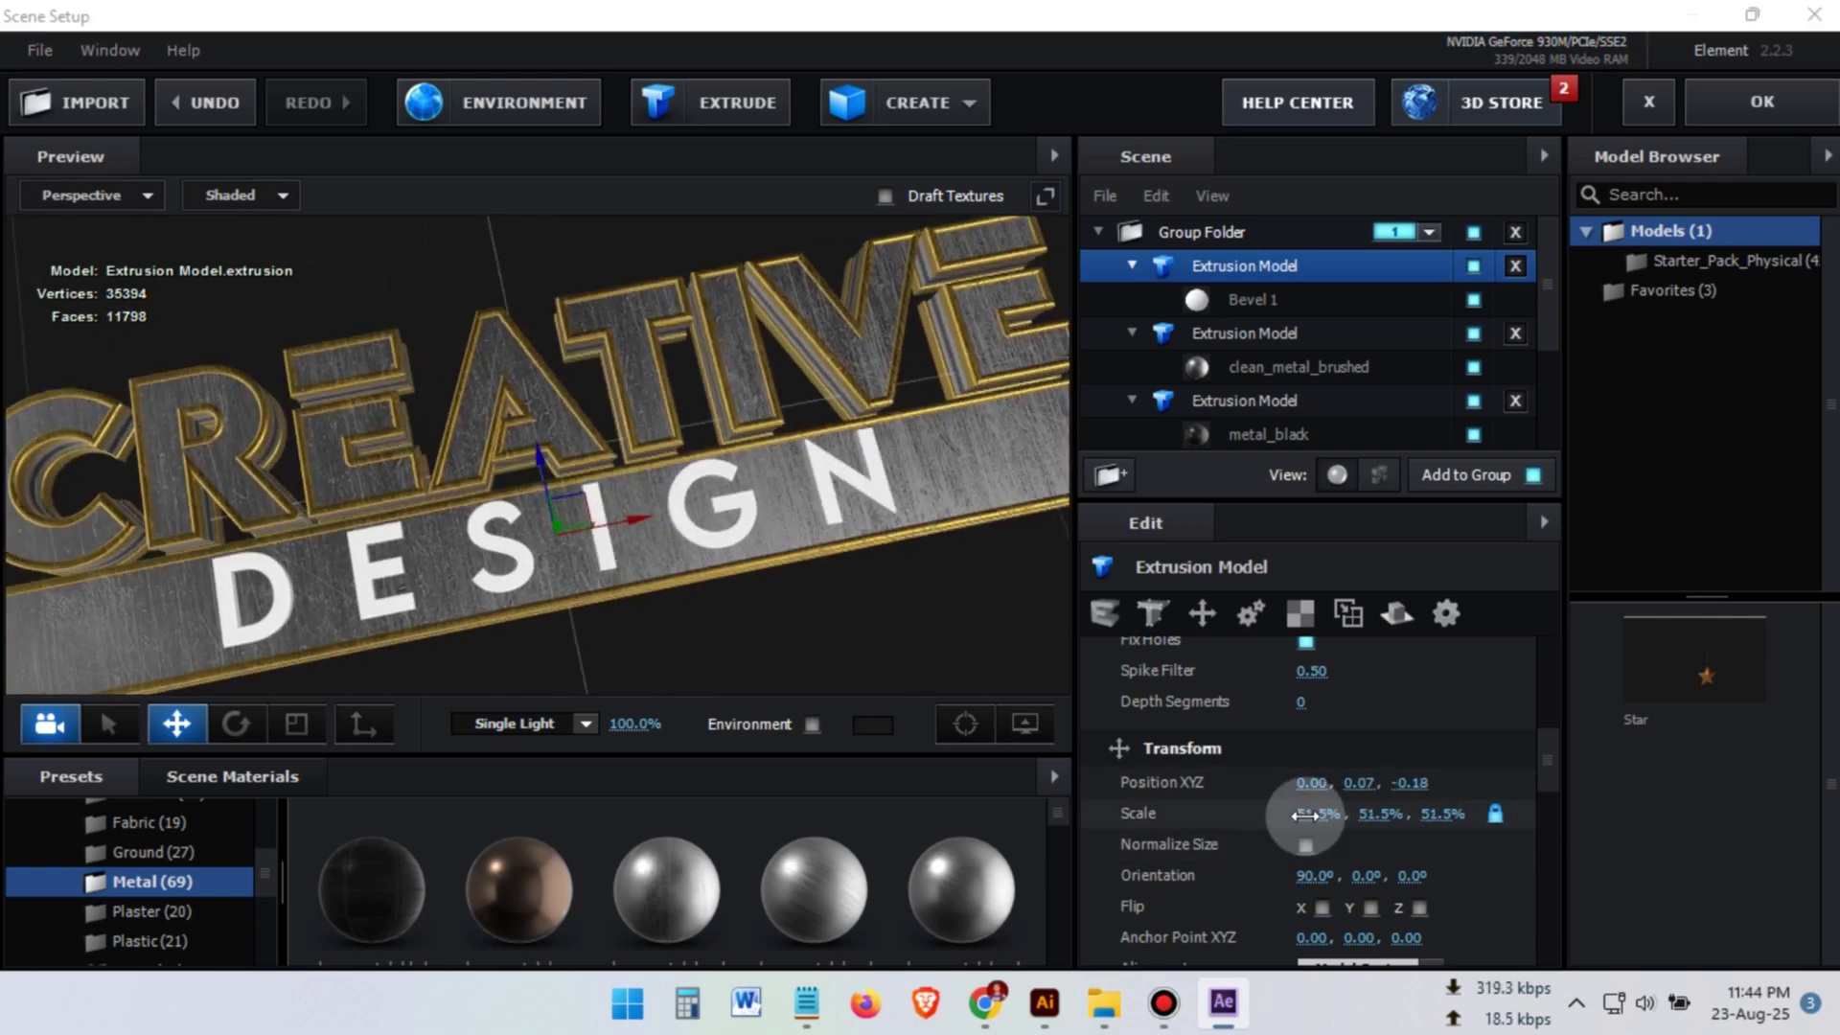
{"action": "left_click", "coordinate": [1305, 816]}
{"action": "type", "text": "45"}
{"action": "key", "text": "Return"}
Step: Set the DESIGN scale to exactly 50% and orbit to check it
{"action": "left_click", "coordinate": [1329, 814]}
{"action": "type", "text": "50"}
{"action": "key", "text": "Return"}
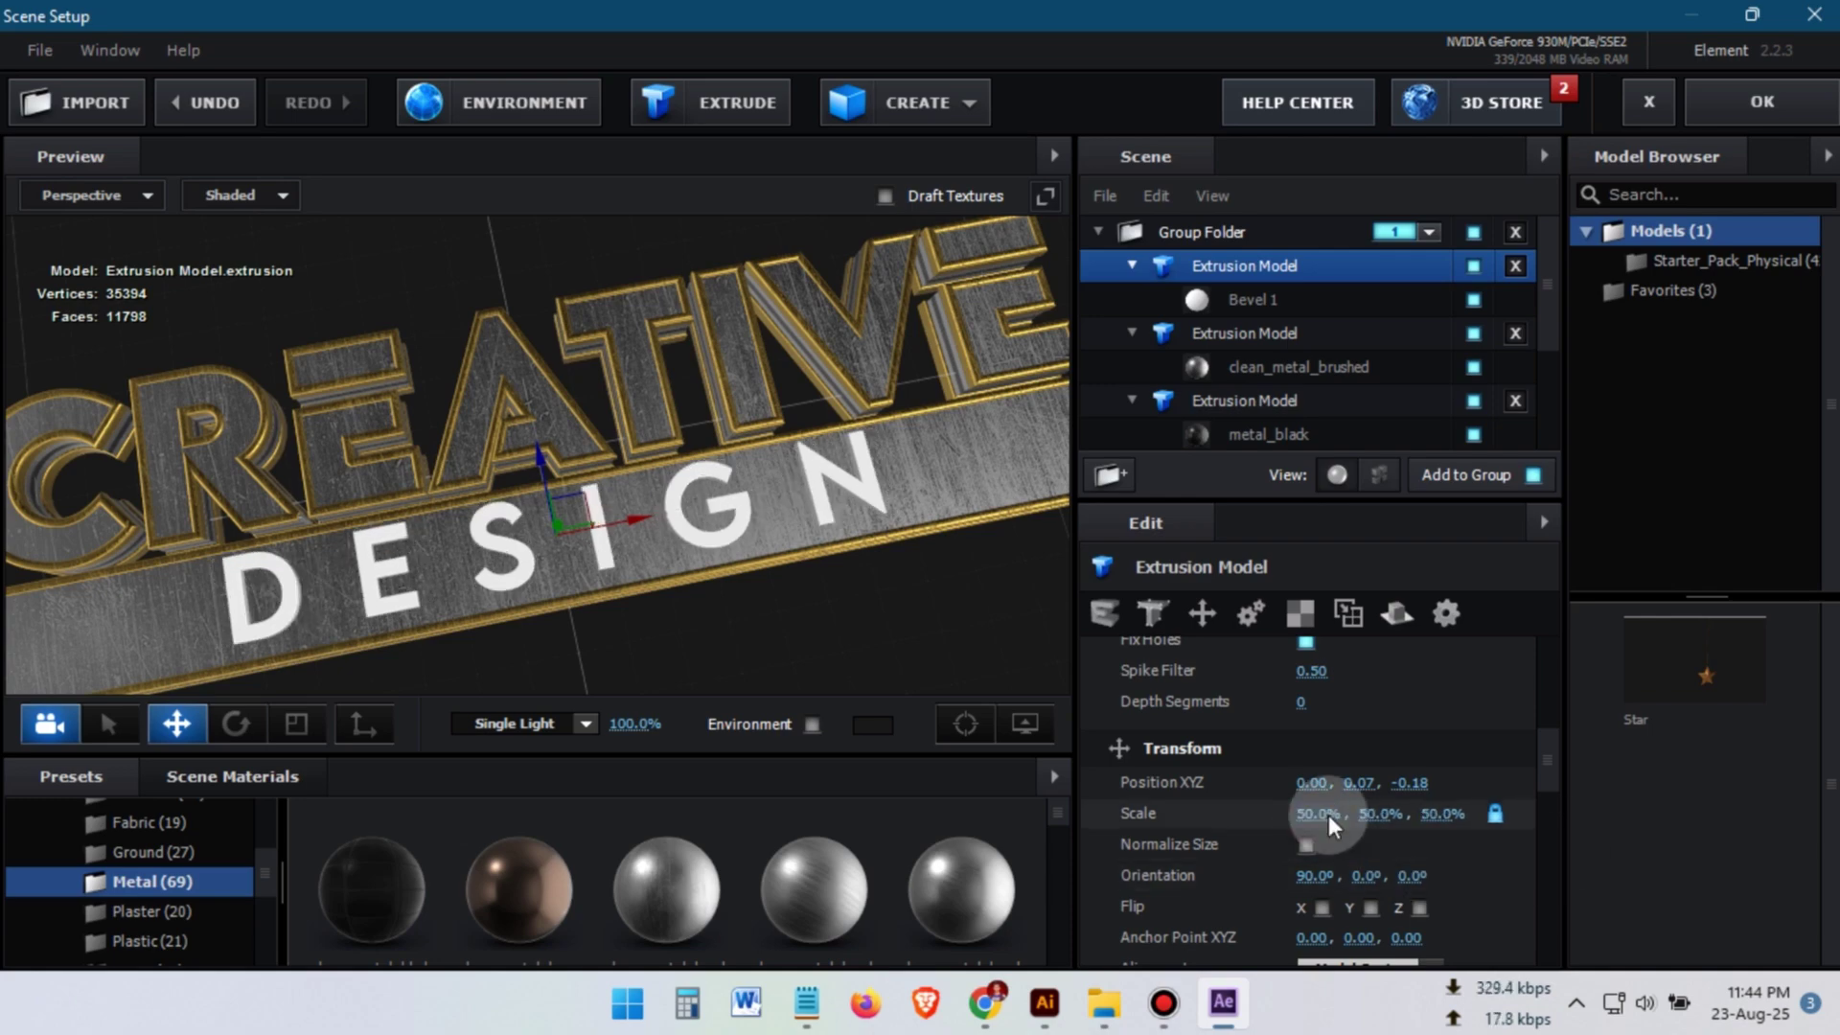
{"action": "left_click_drag", "start_coordinate": [518, 482], "coordinate": [571, 612]}
{"action": "scroll", "coordinate": [853, 404], "scroll_direction": "down", "scroll_amount": 3}
{"action": "scroll", "coordinate": [572, 612], "scroll_direction": "up", "scroll_amount": 5}
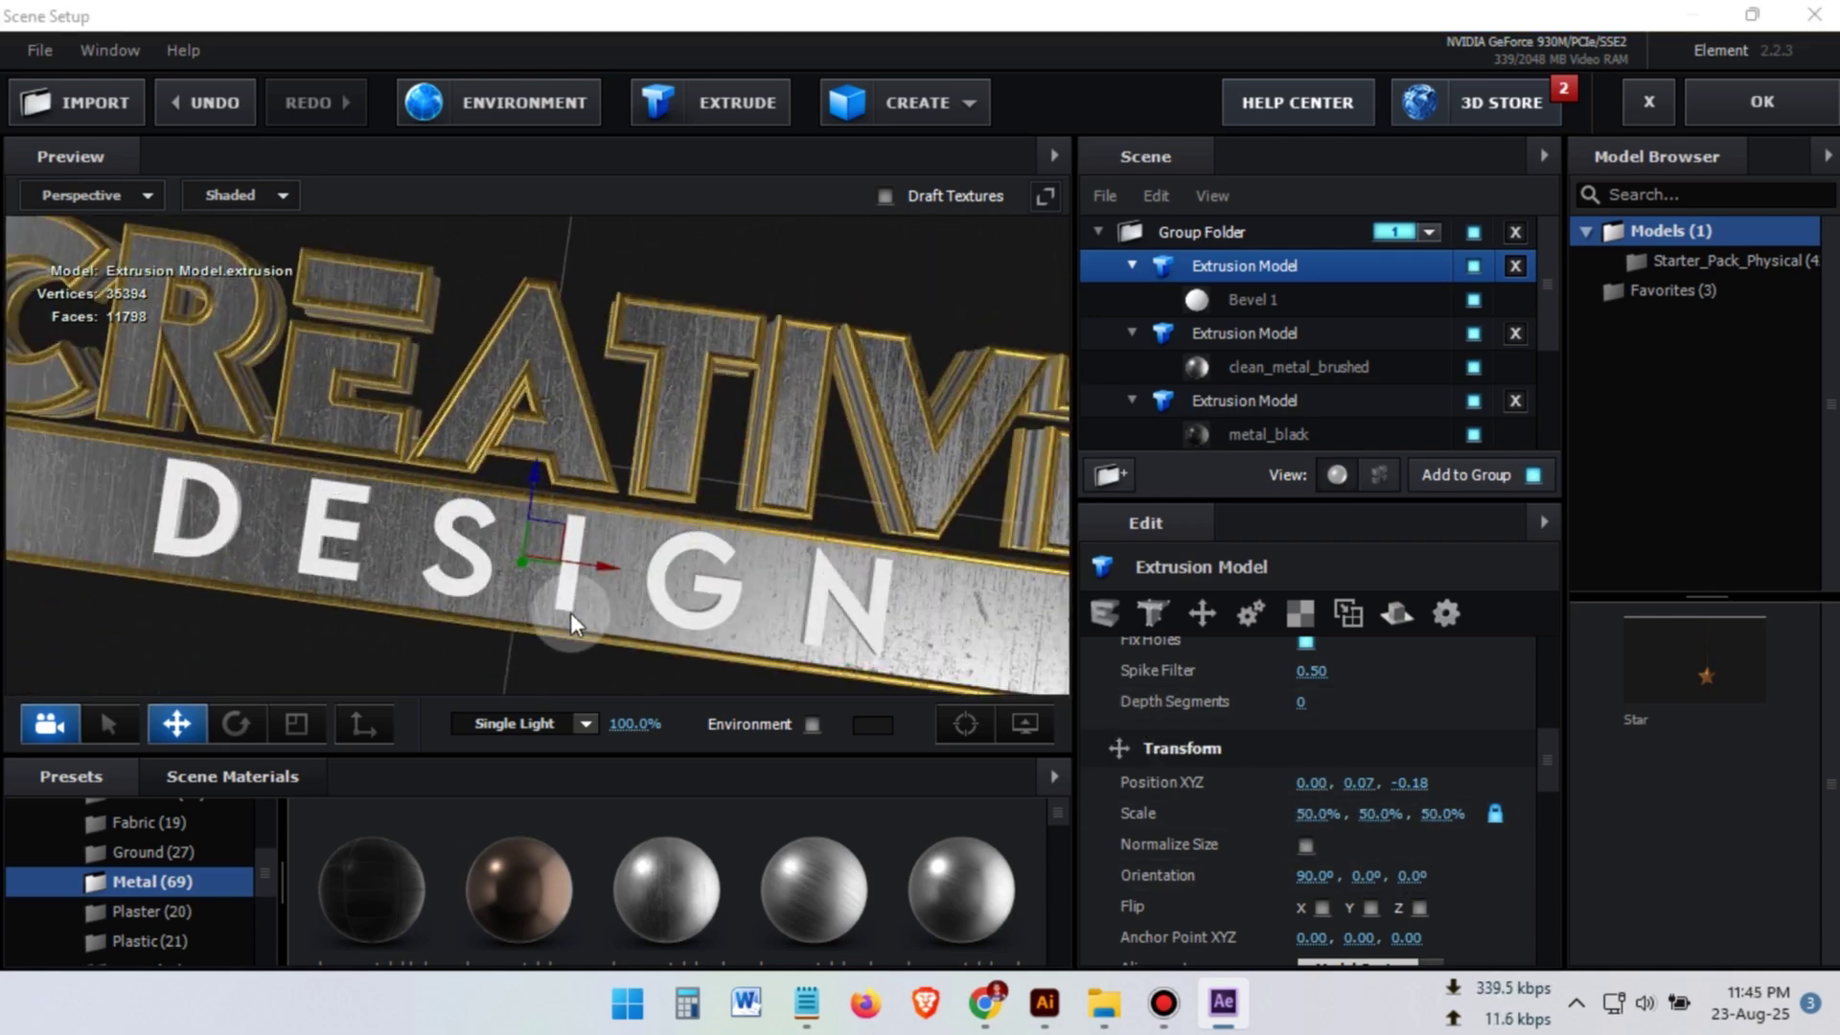
{"action": "left_click_drag", "start_coordinate": [531, 502], "coordinate": [619, 337]}
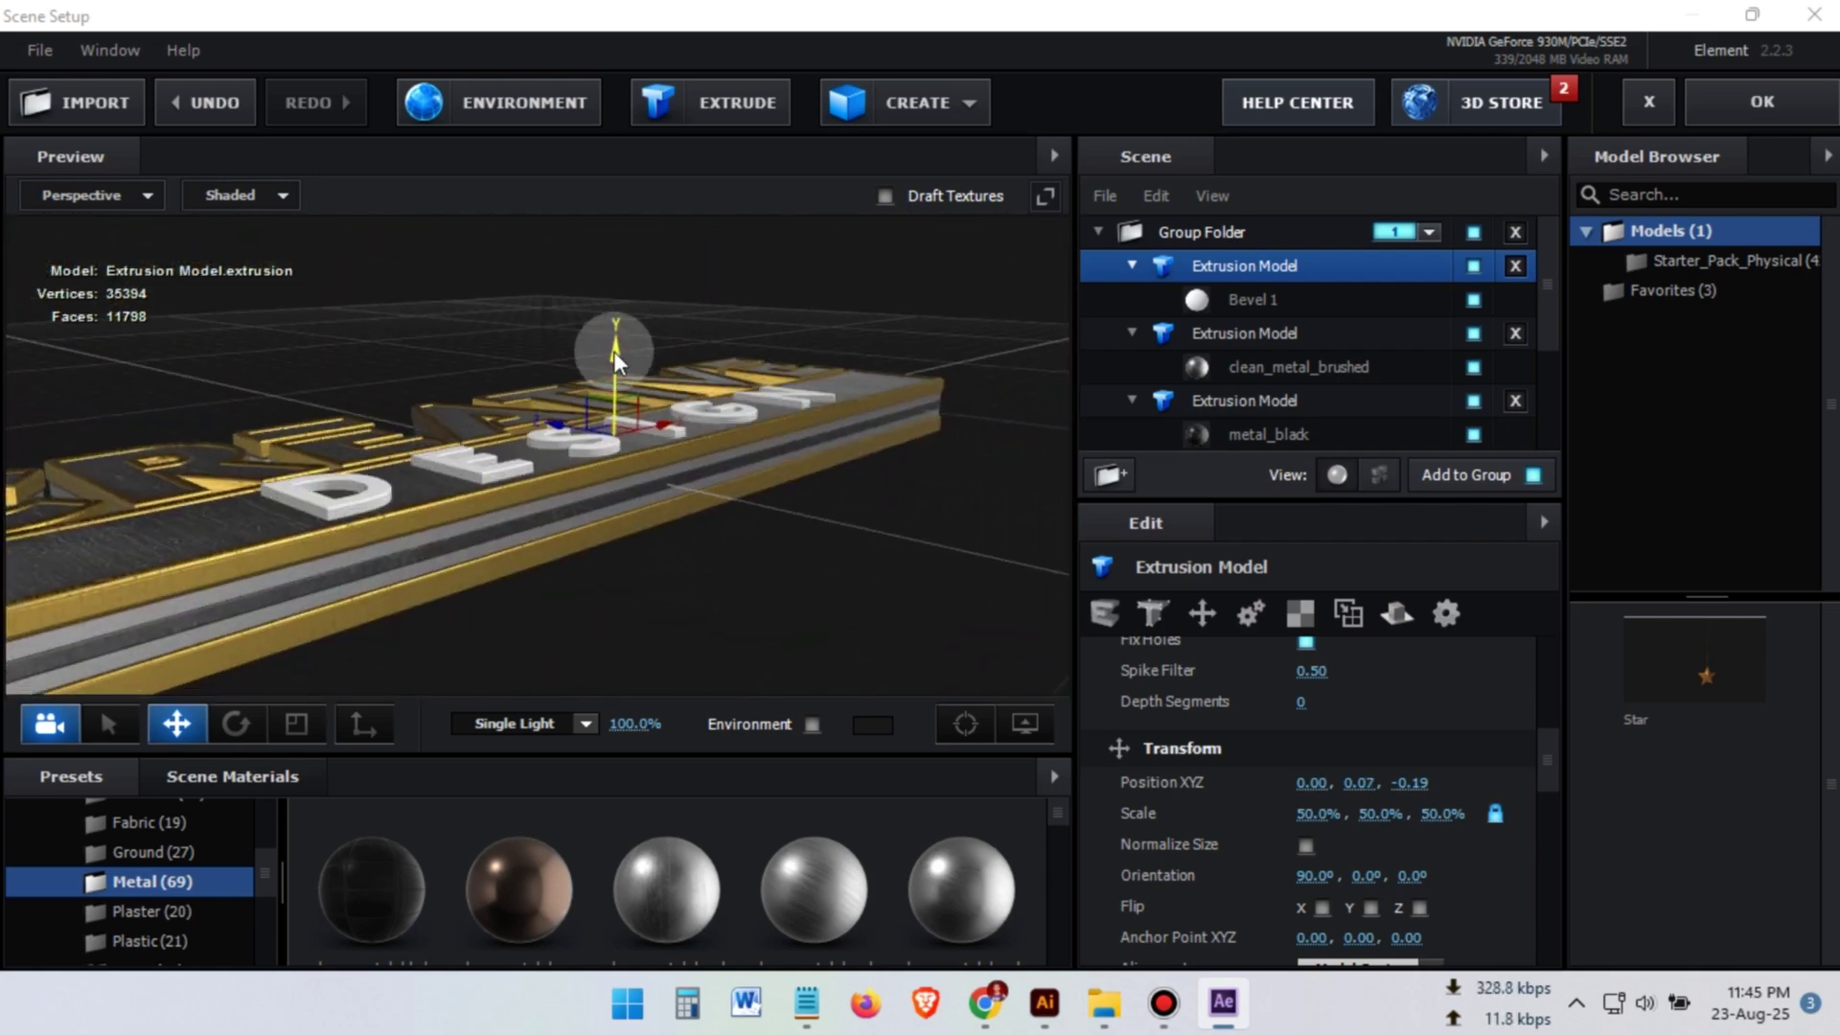
Step: Apply the gold scene material to the DESIGN letters' Bevel 1
{"action": "left_click", "coordinate": [207, 775]}
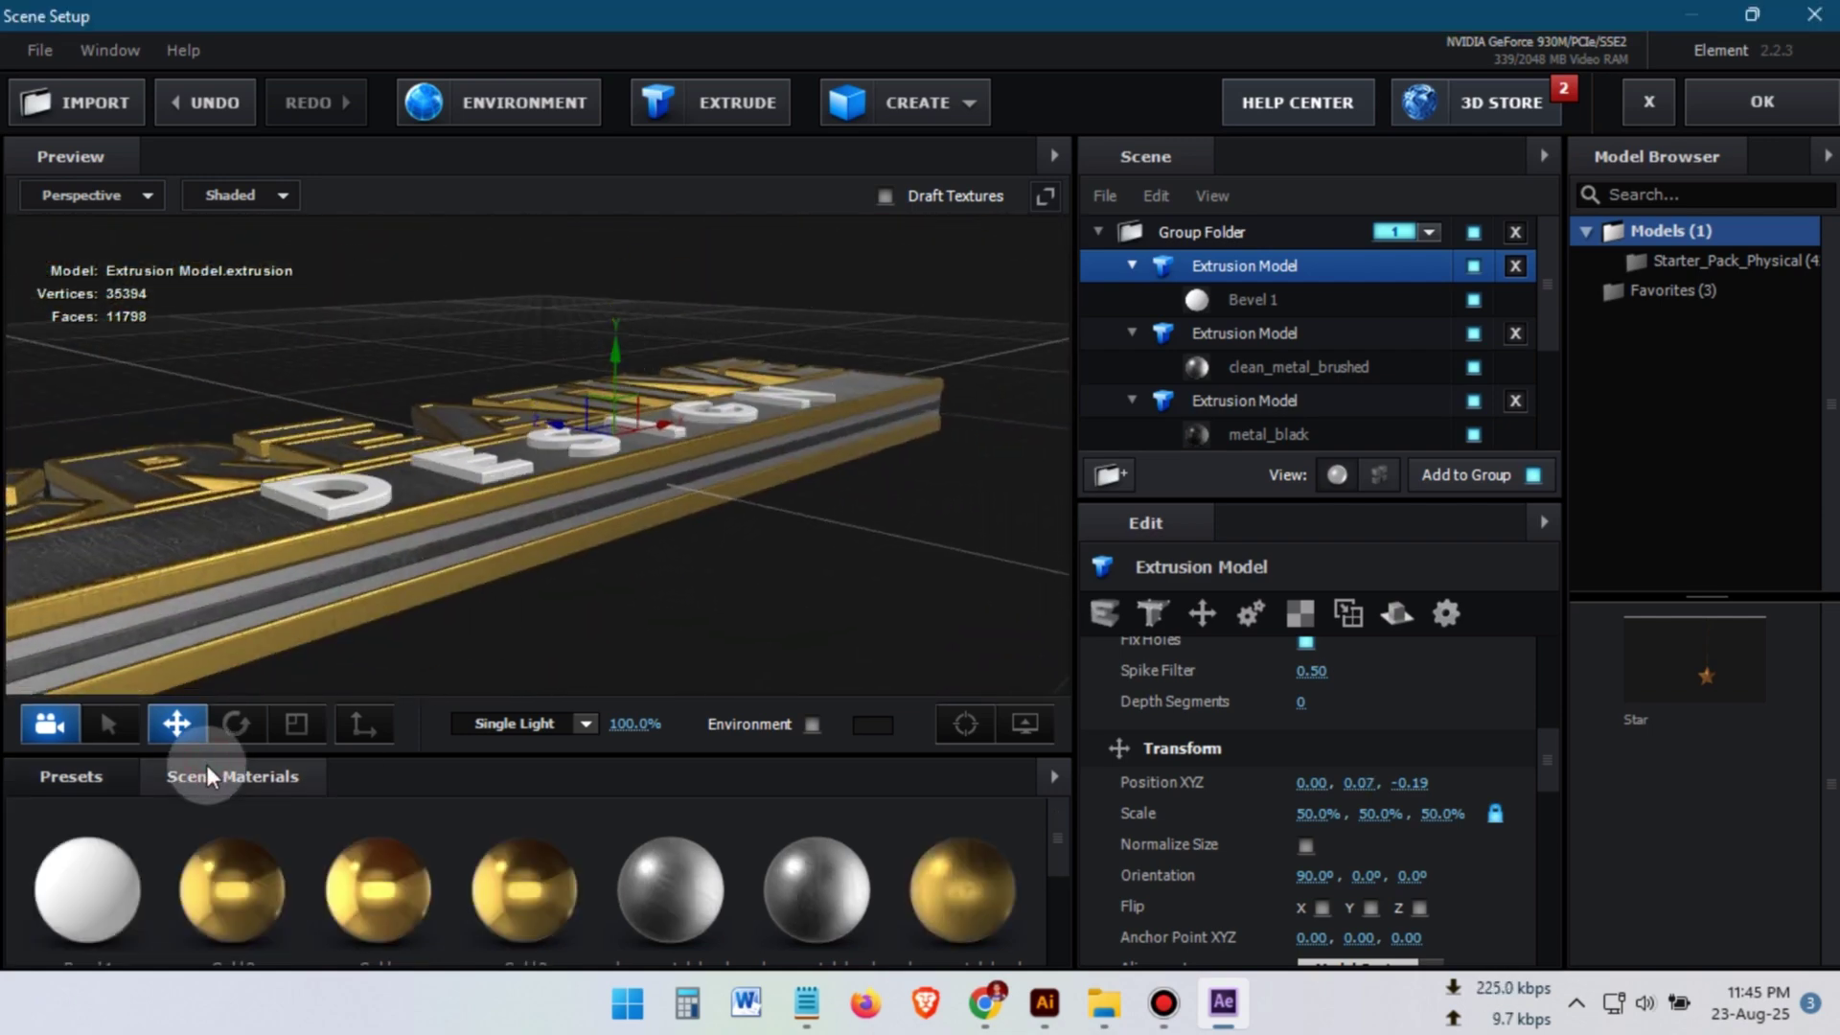
{"action": "right_click", "coordinate": [887, 843]}
{"action": "left_click", "coordinate": [944, 884]}
{"action": "left_click_drag", "start_coordinate": [235, 891], "coordinate": [1238, 301]}
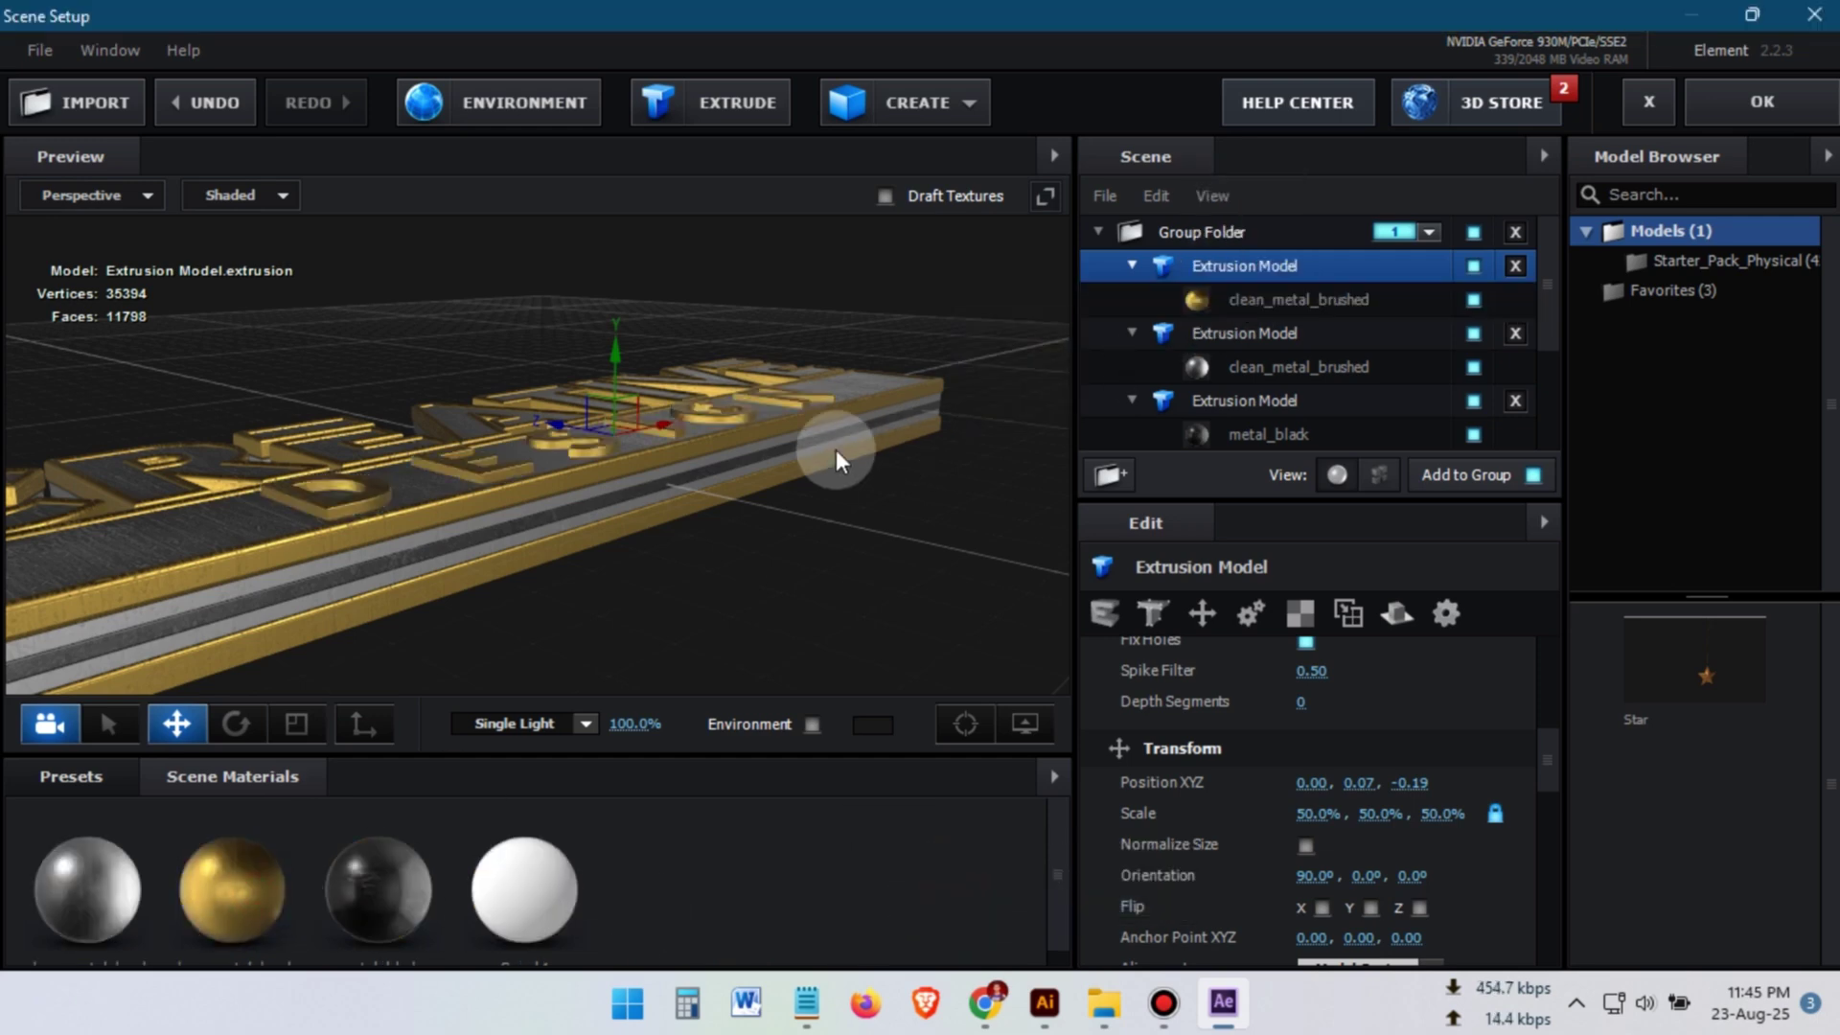
{"action": "left_click_drag", "start_coordinate": [836, 450], "coordinate": [719, 534]}
{"action": "scroll", "coordinate": [717, 537], "scroll_direction": "down", "scroll_amount": 5}
{"action": "scroll", "coordinate": [715, 537], "scroll_direction": "up", "scroll_amount": 5}
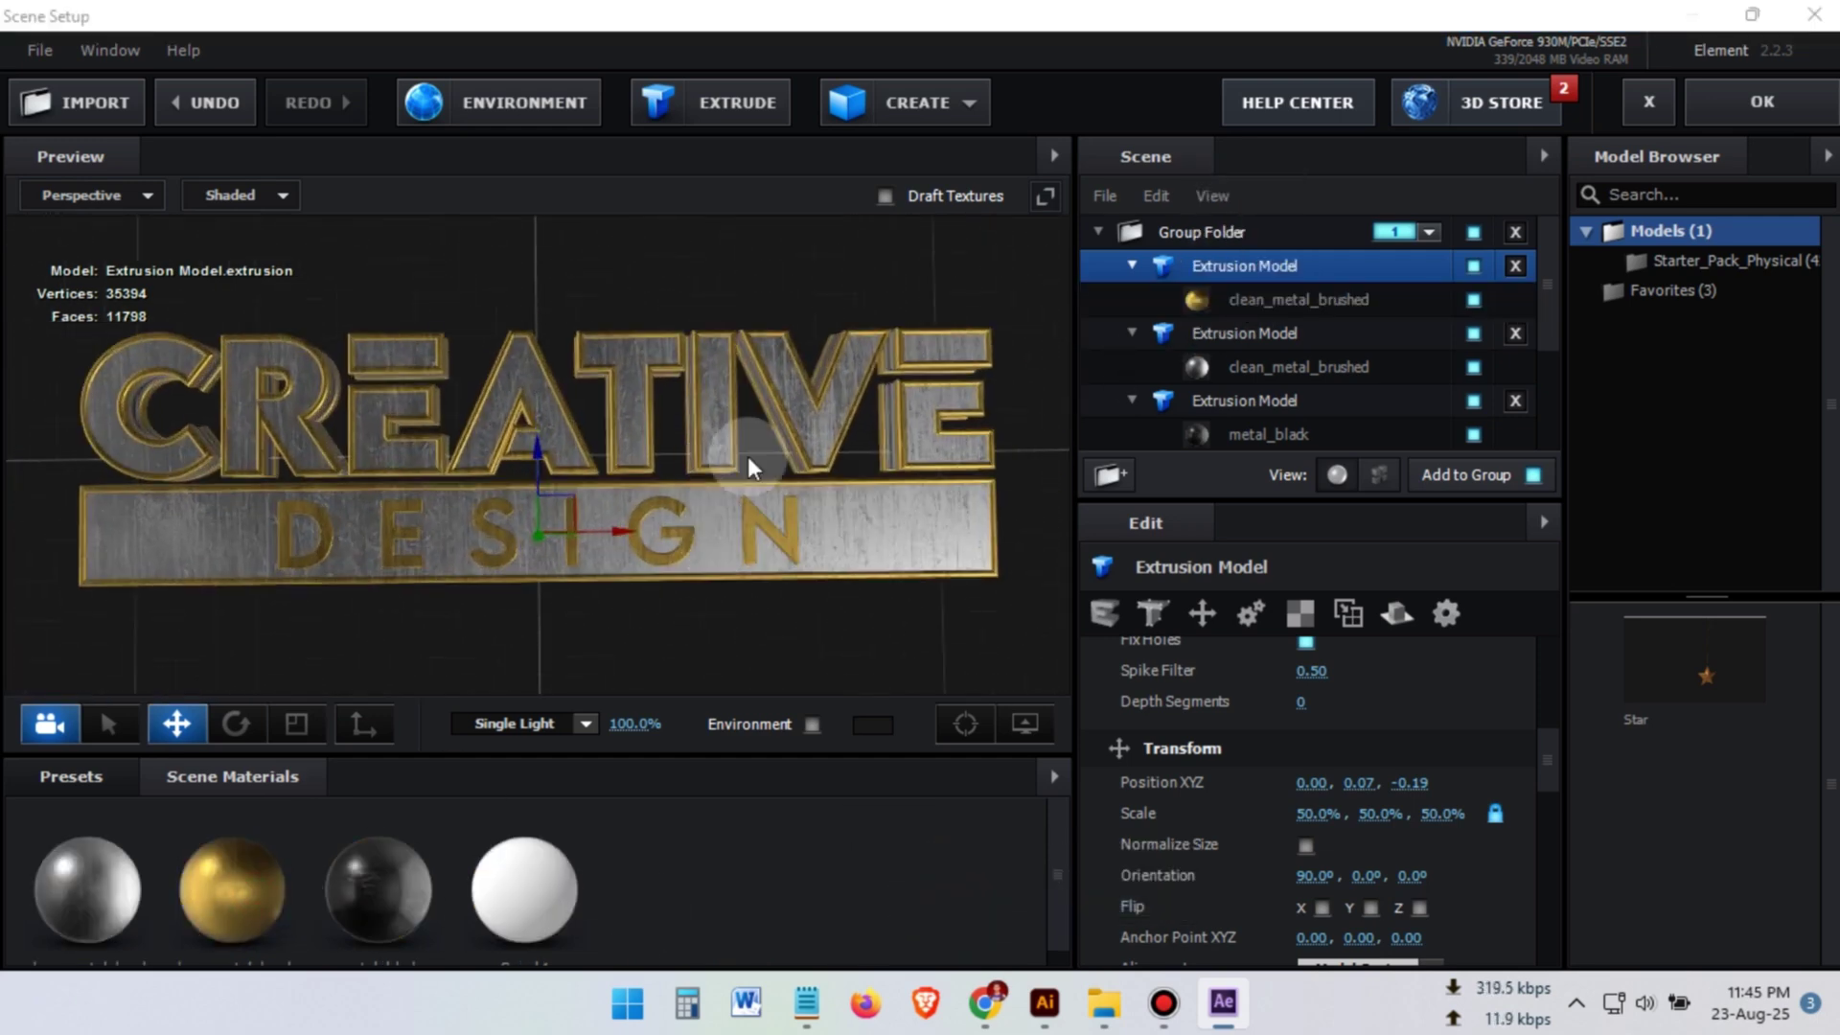
{"action": "left_click_drag", "start_coordinate": [748, 457], "coordinate": [793, 431]}
Step: Compare the Cinema, Dramatic and Aqua lighting presets
{"action": "left_click", "coordinate": [583, 721]}
{"action": "left_click", "coordinate": [559, 422]}
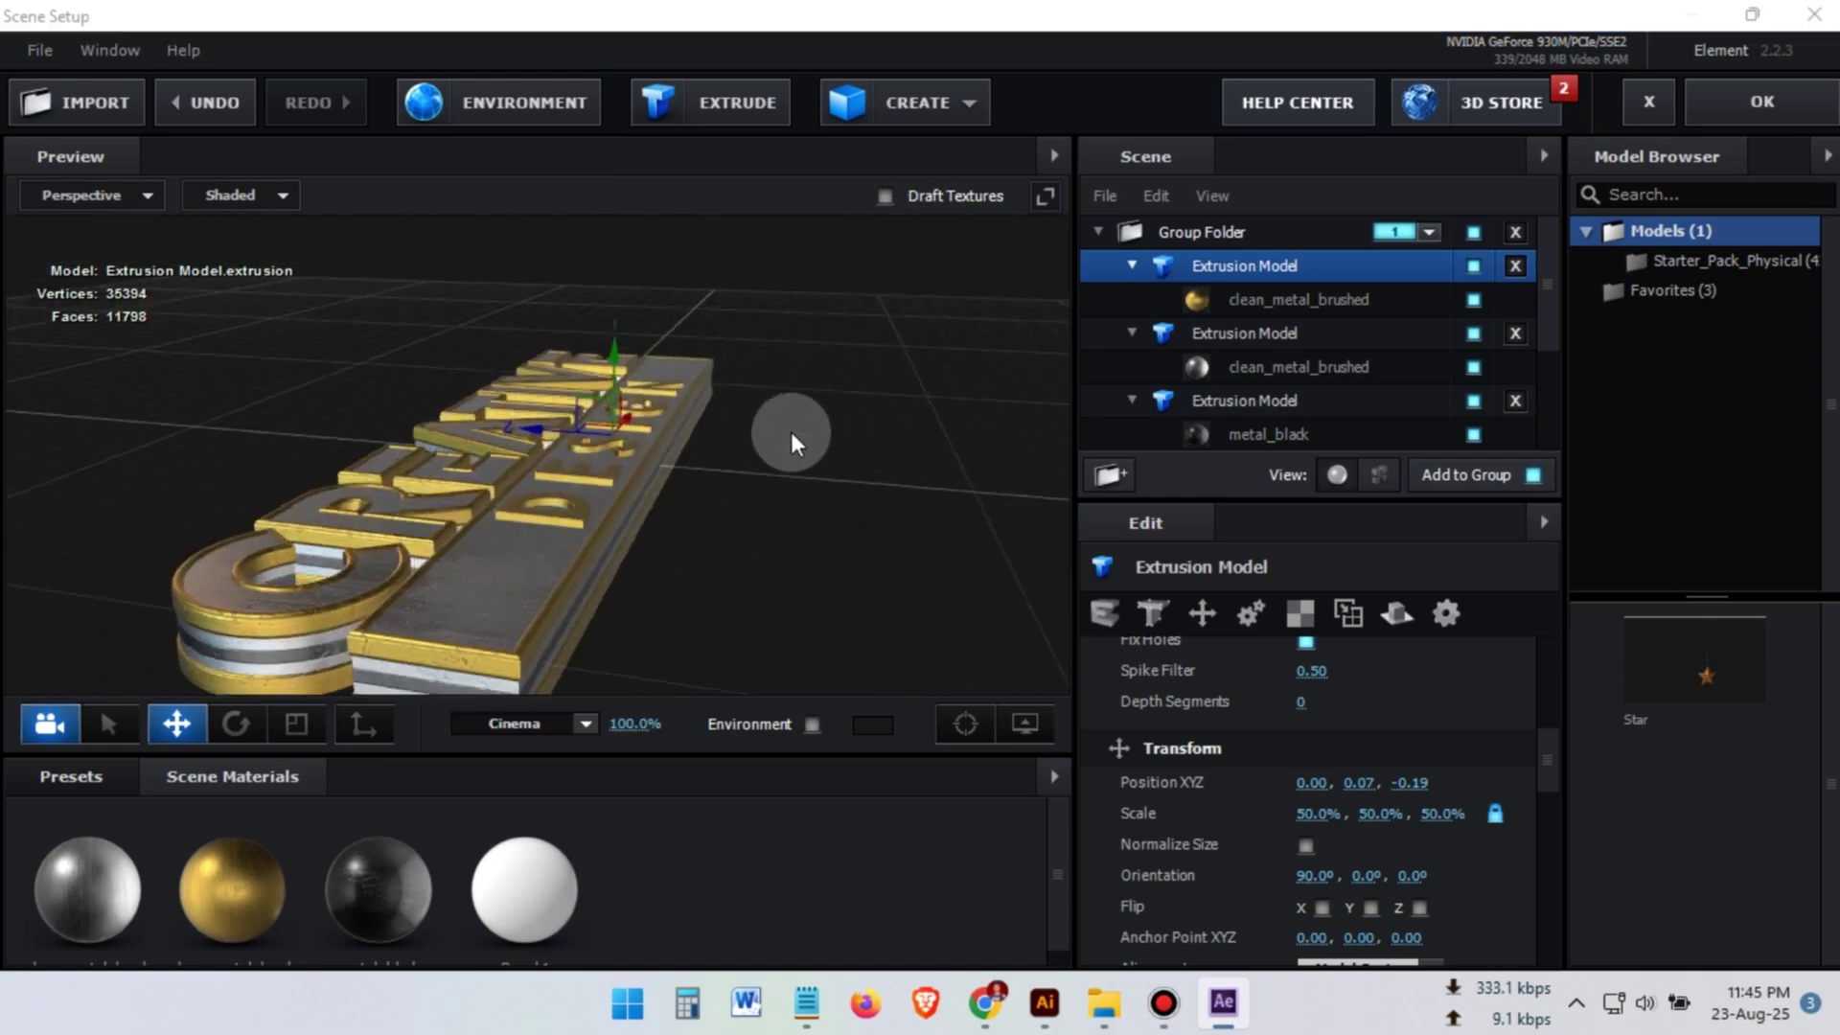
{"action": "left_click", "coordinate": [585, 723]}
{"action": "left_click", "coordinate": [583, 390]}
{"action": "left_click", "coordinate": [587, 719]}
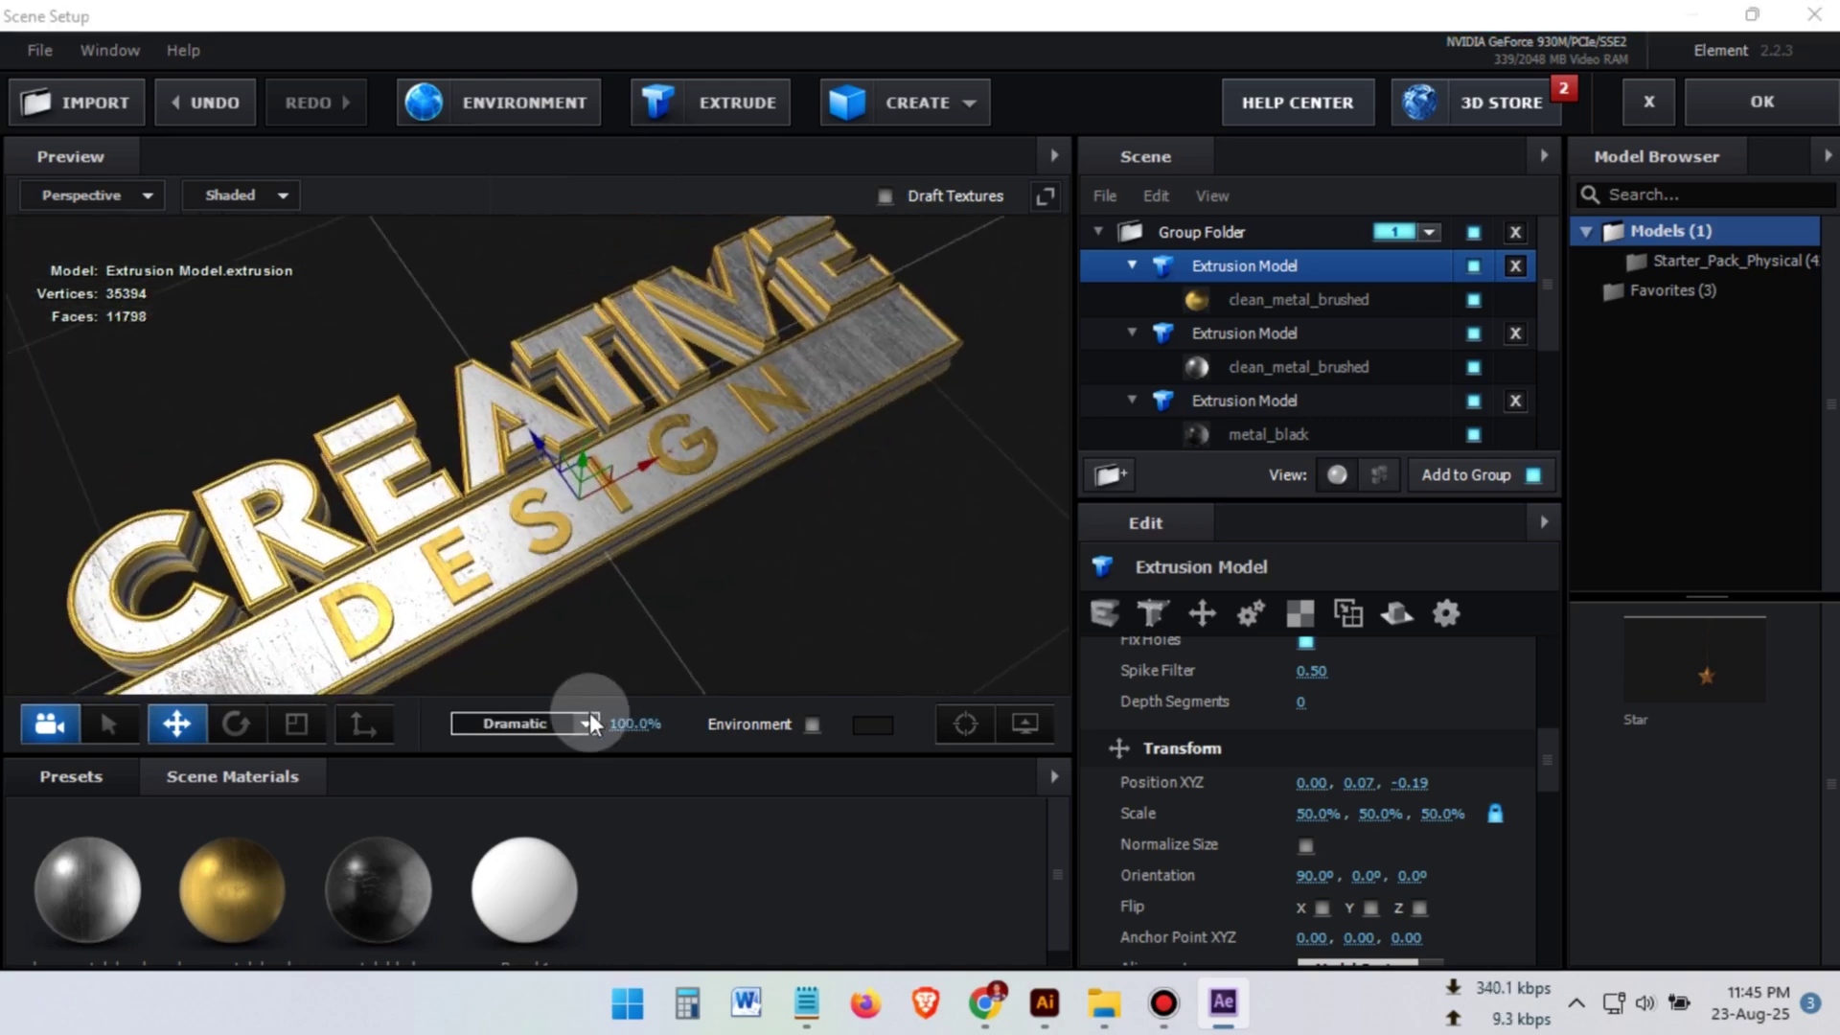
{"action": "left_click", "coordinate": [583, 717]}
{"action": "left_click", "coordinate": [585, 714]}
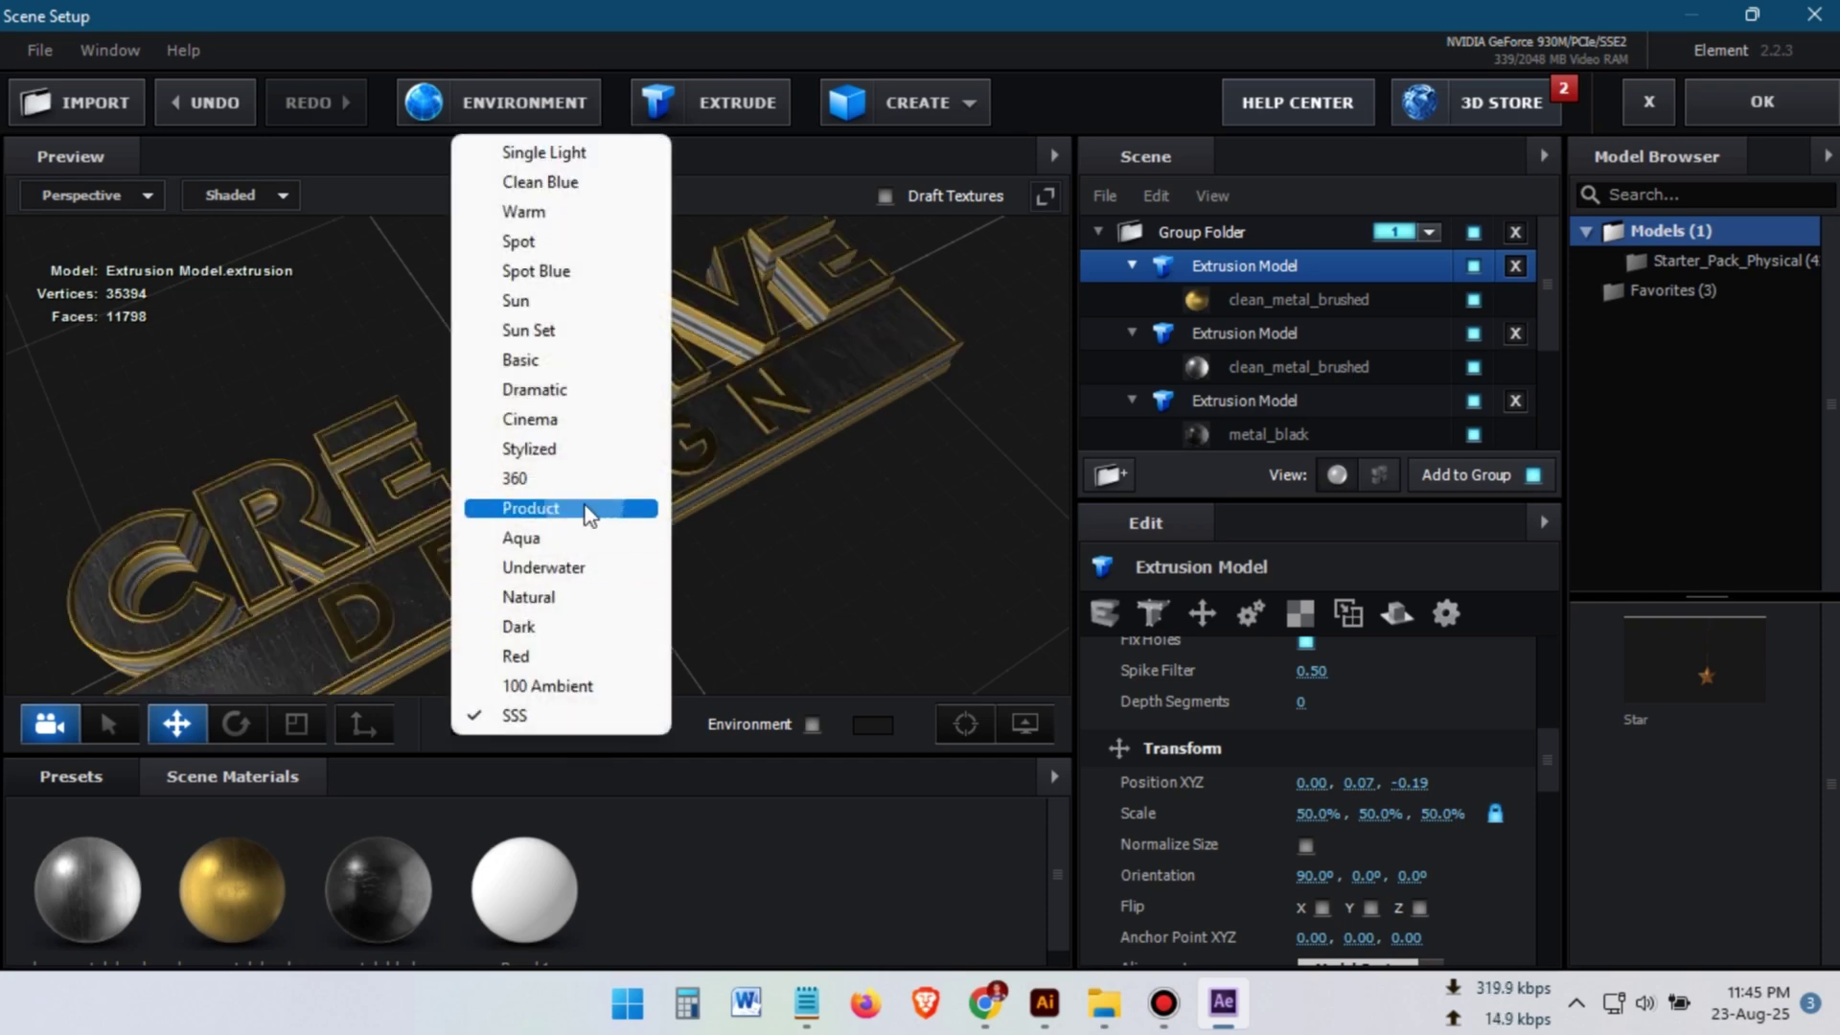
{"action": "left_click", "coordinate": [579, 537]}
Step: Try SSS and Warm lighting, settle on Cinema, and accept the scene
{"action": "left_click", "coordinate": [585, 721]}
{"action": "left_click", "coordinate": [585, 715]}
{"action": "left_click", "coordinate": [586, 721]}
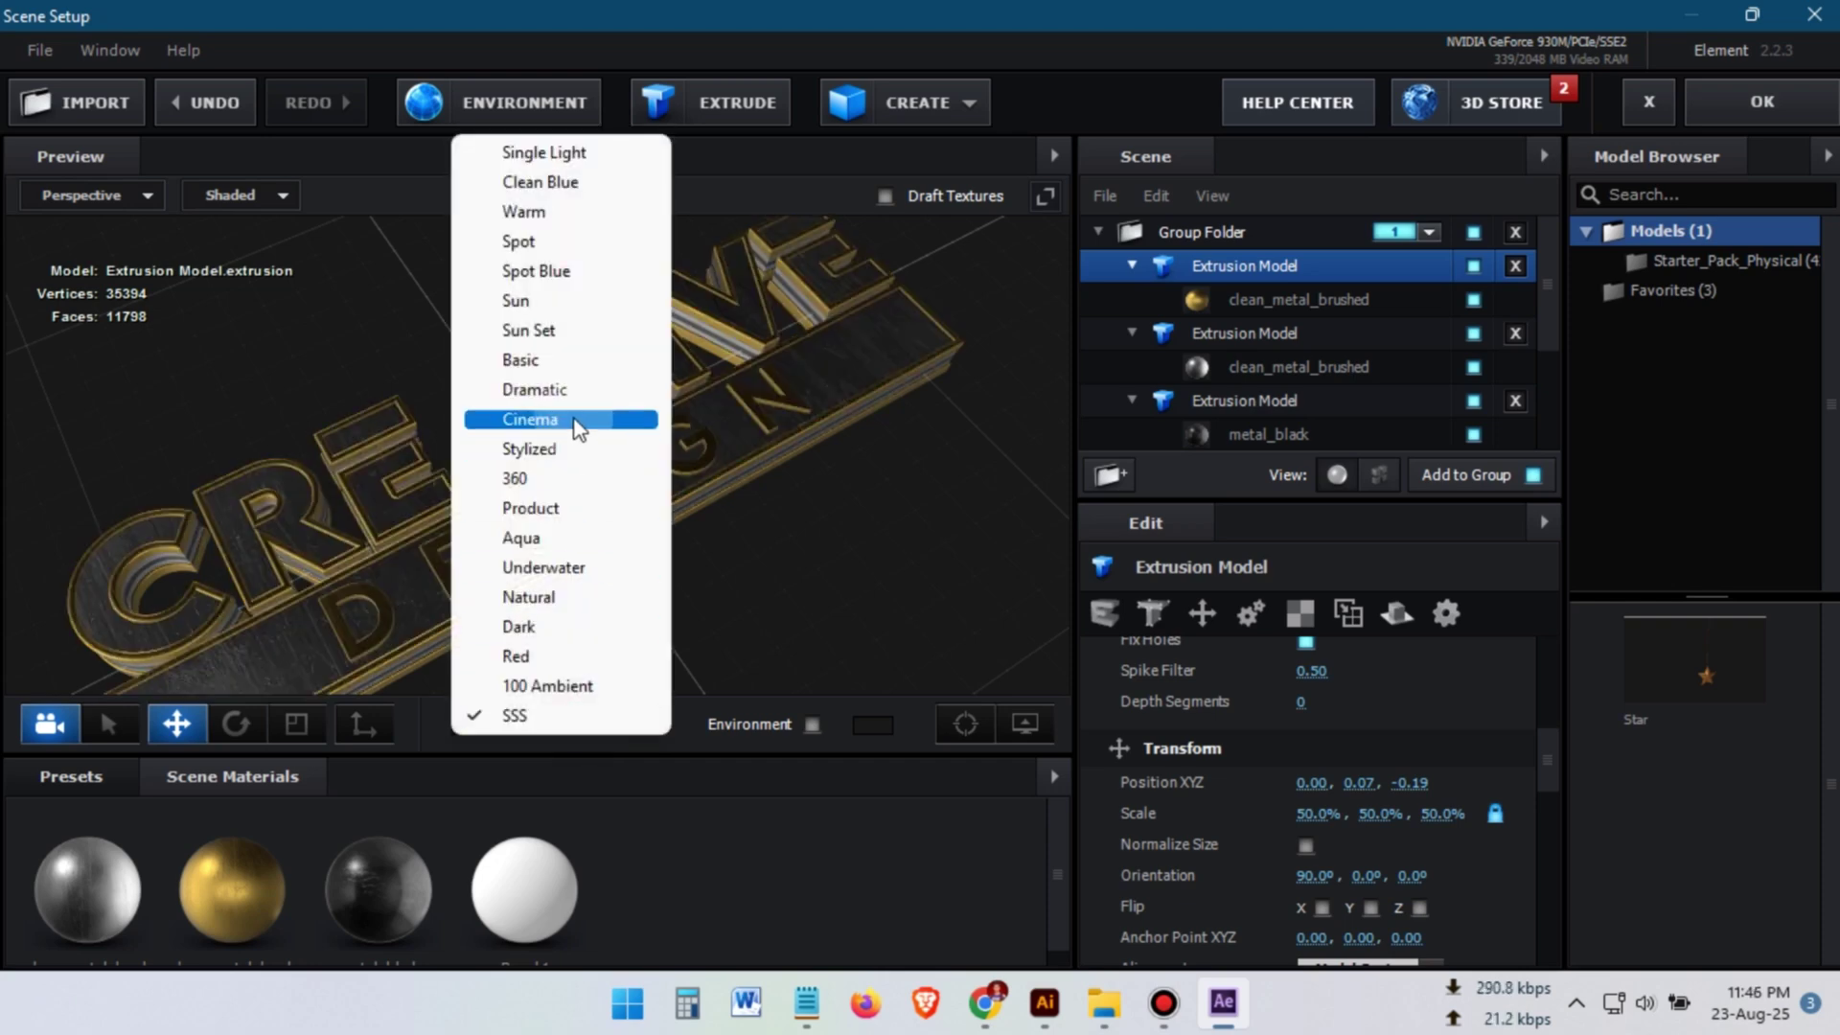
{"action": "left_click", "coordinate": [561, 212]}
{"action": "left_click", "coordinate": [585, 723]}
{"action": "left_click", "coordinate": [560, 418]}
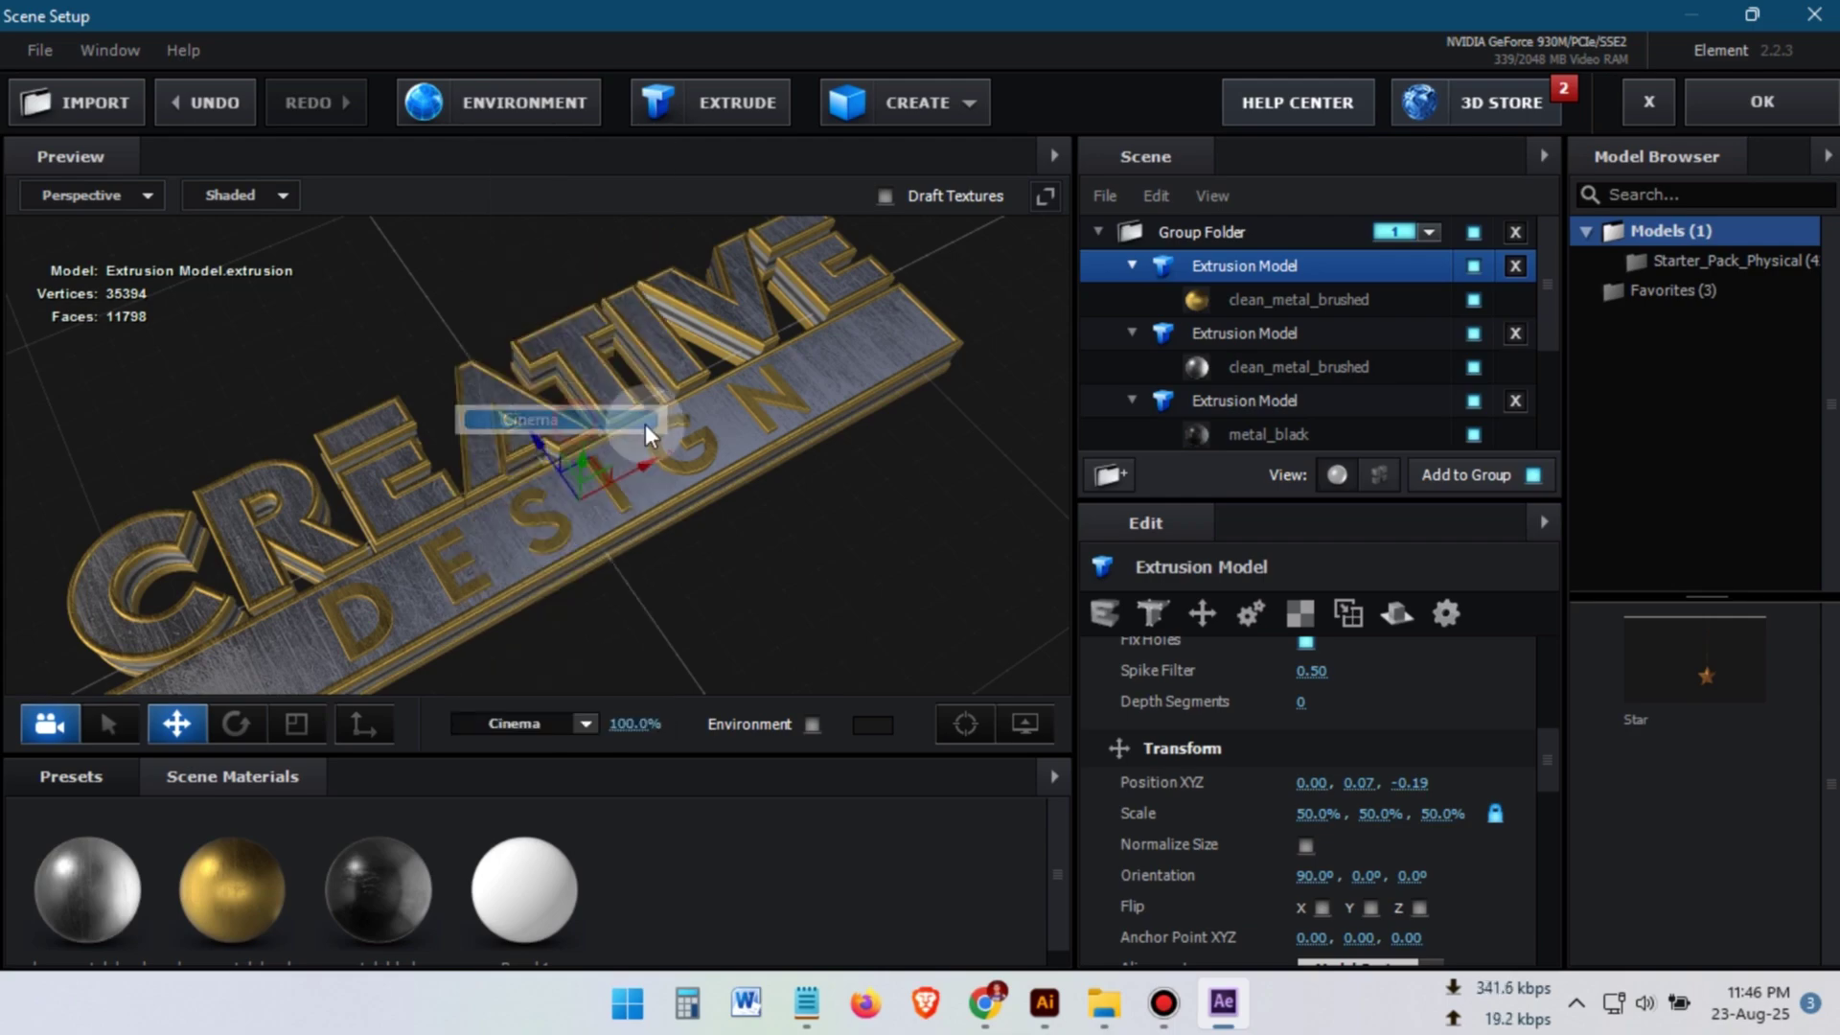
{"action": "left_click_drag", "start_coordinate": [780, 501], "coordinate": [700, 491]}
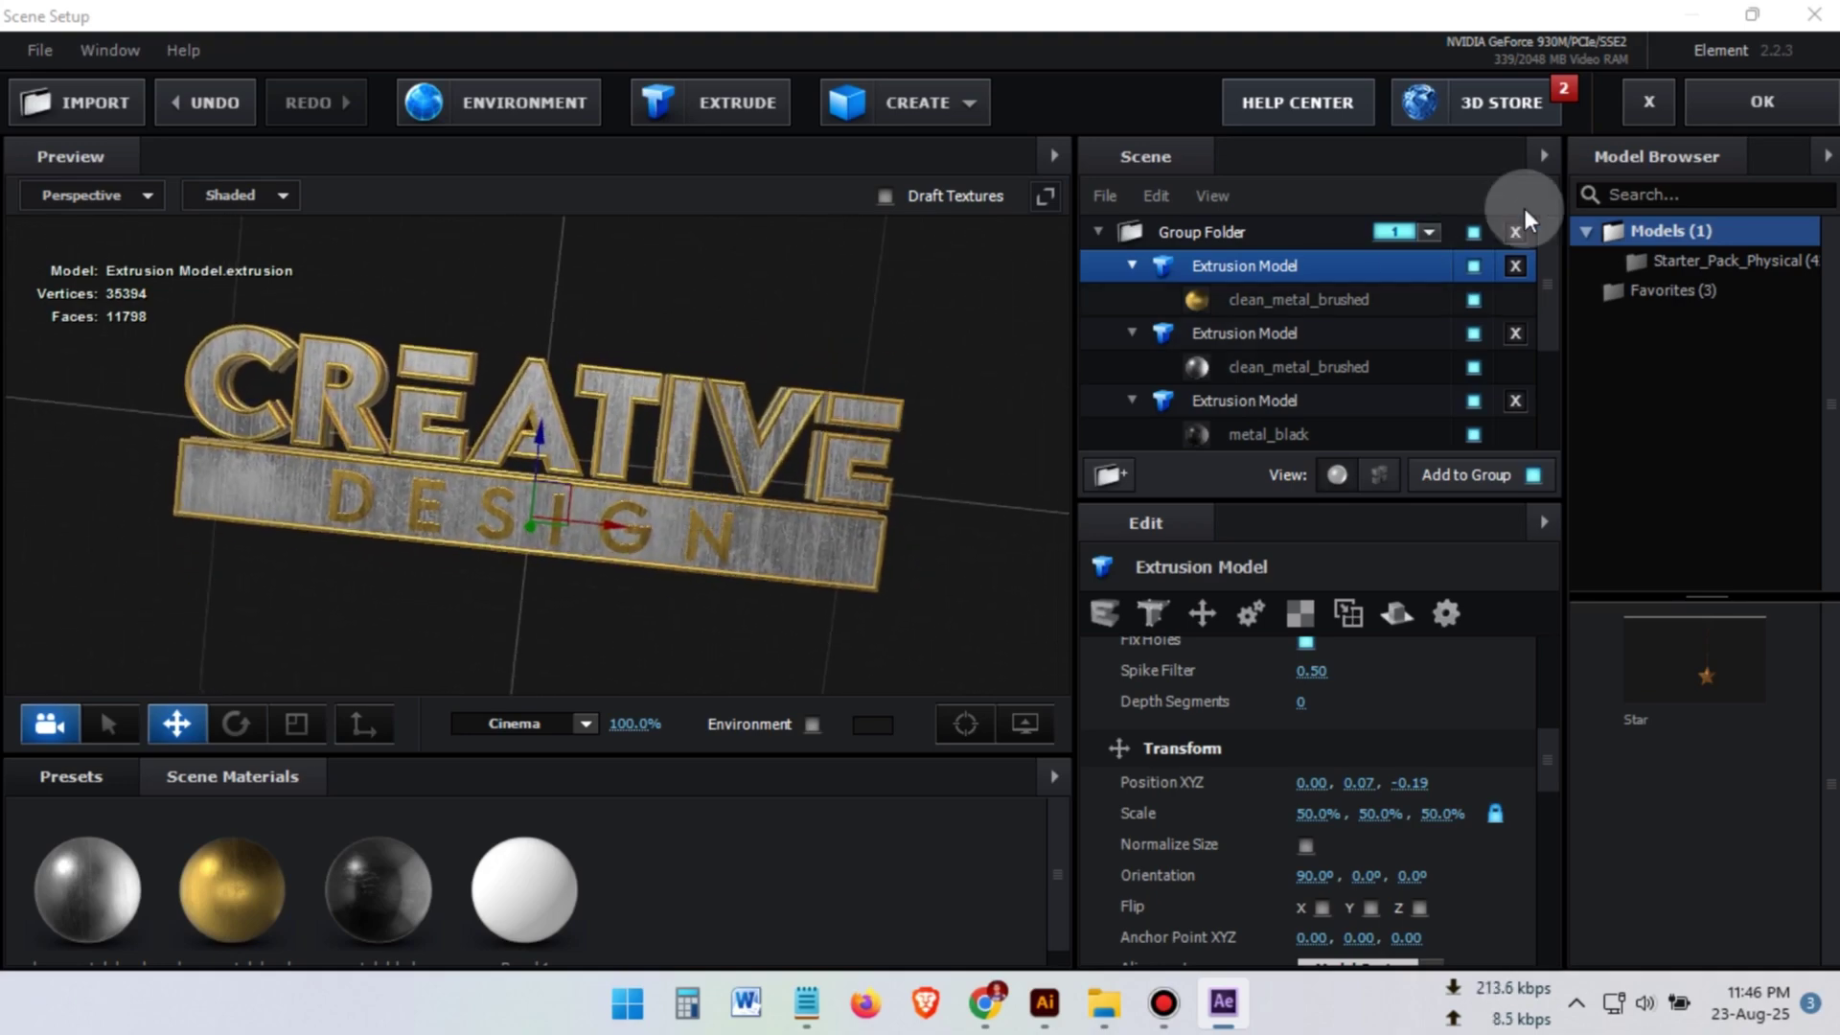
{"action": "left_click", "coordinate": [1716, 106]}
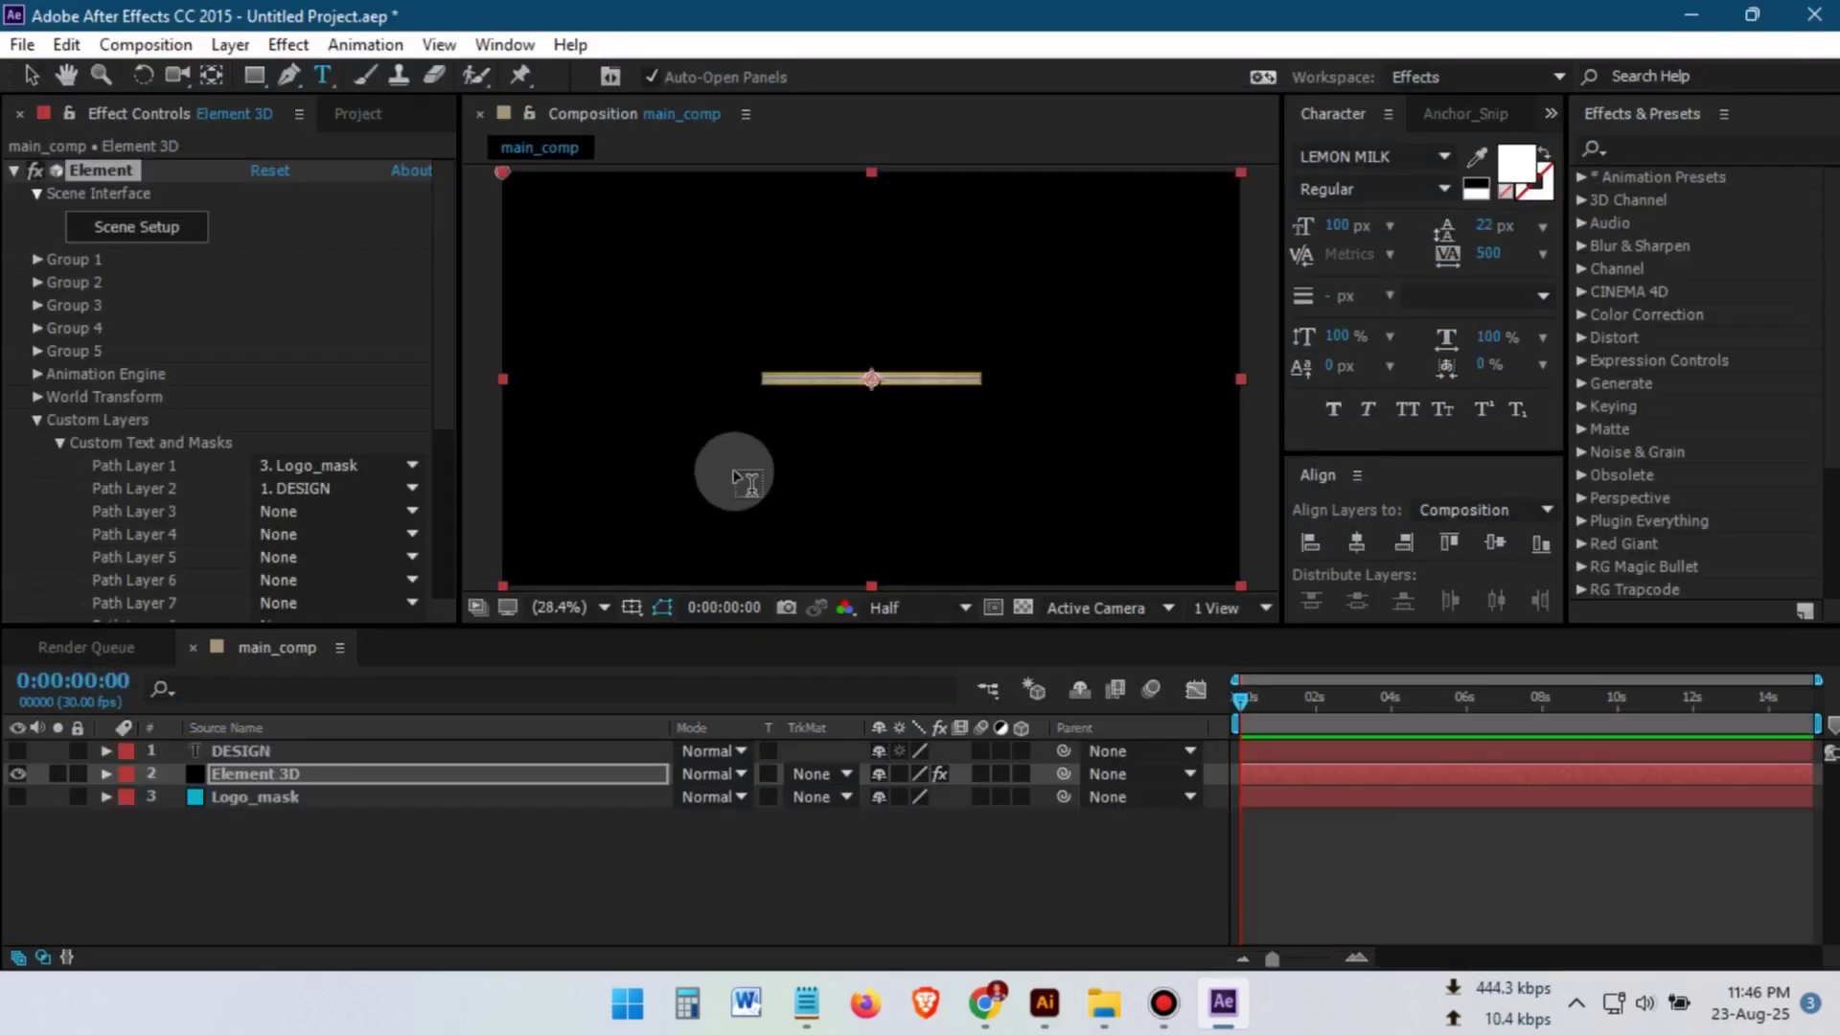
Step: Add Camera 1 to main_comp with the 35mm lens preset
{"action": "right_click", "coordinate": [257, 868]}
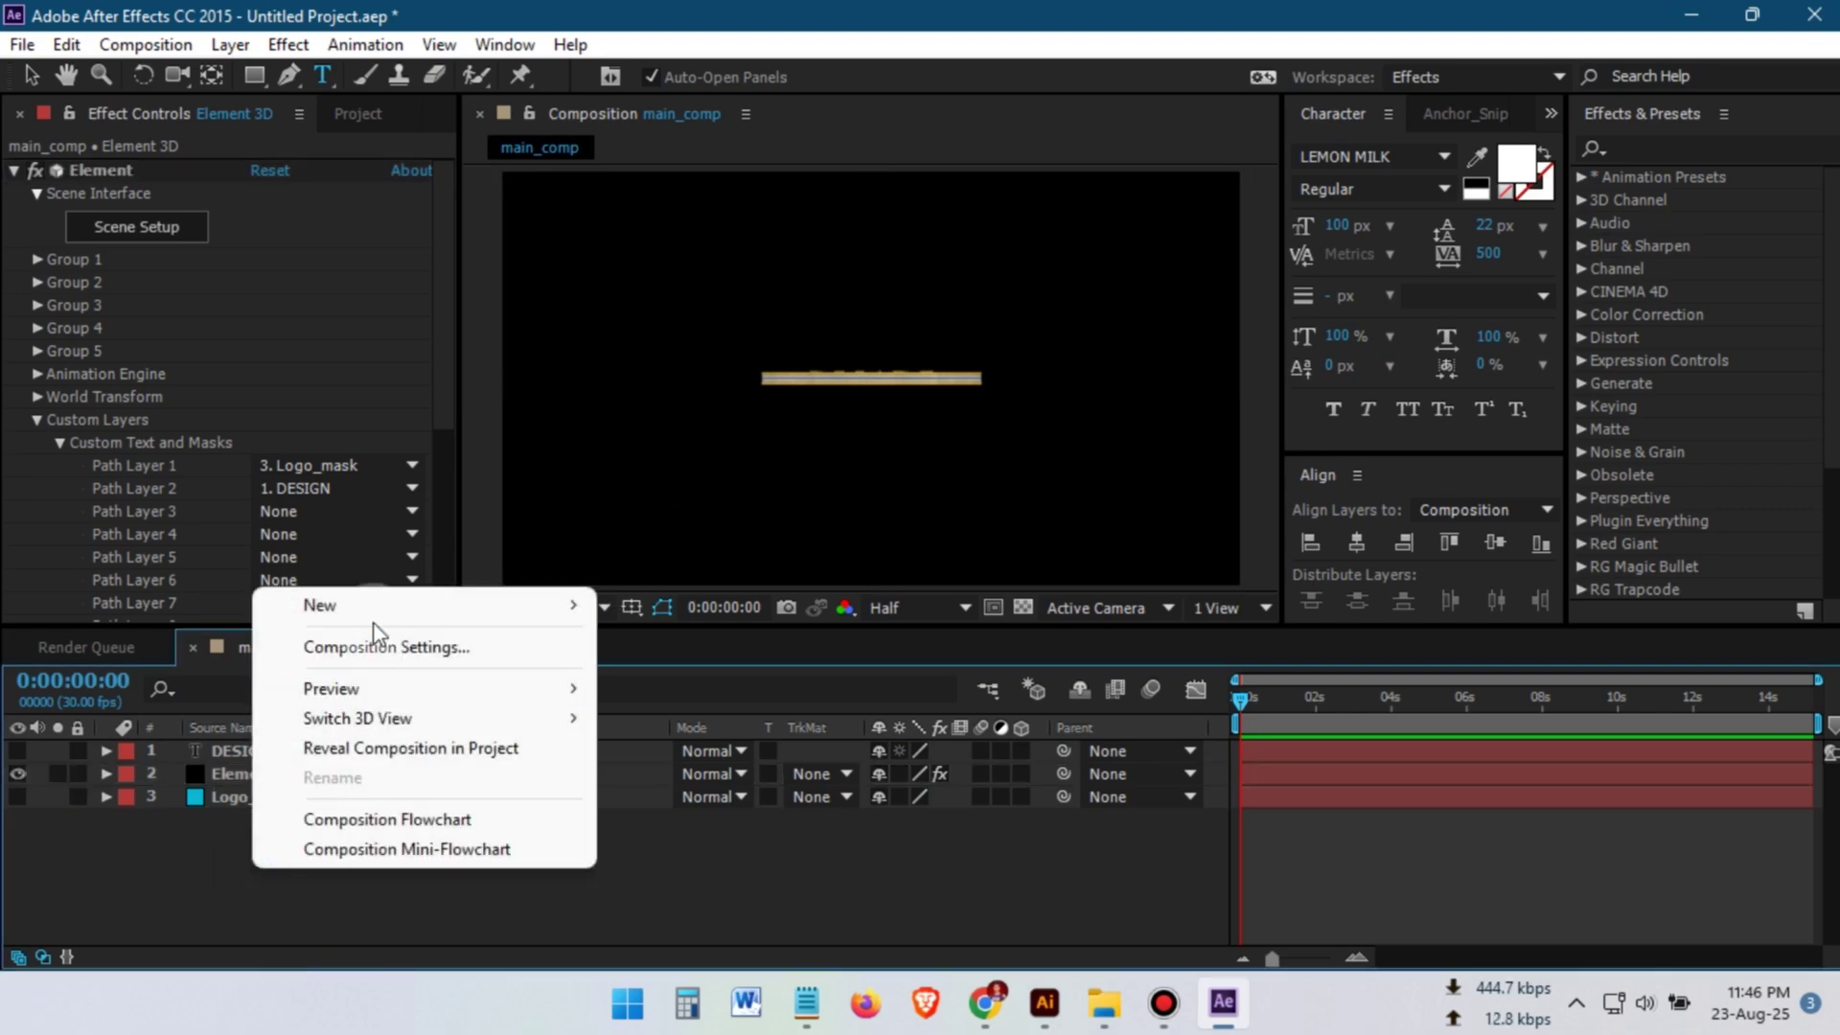
{"action": "mouse_move", "coordinate": [326, 605]}
{"action": "left_click", "coordinate": [678, 739]}
{"action": "left_click", "coordinate": [1351, 388]}
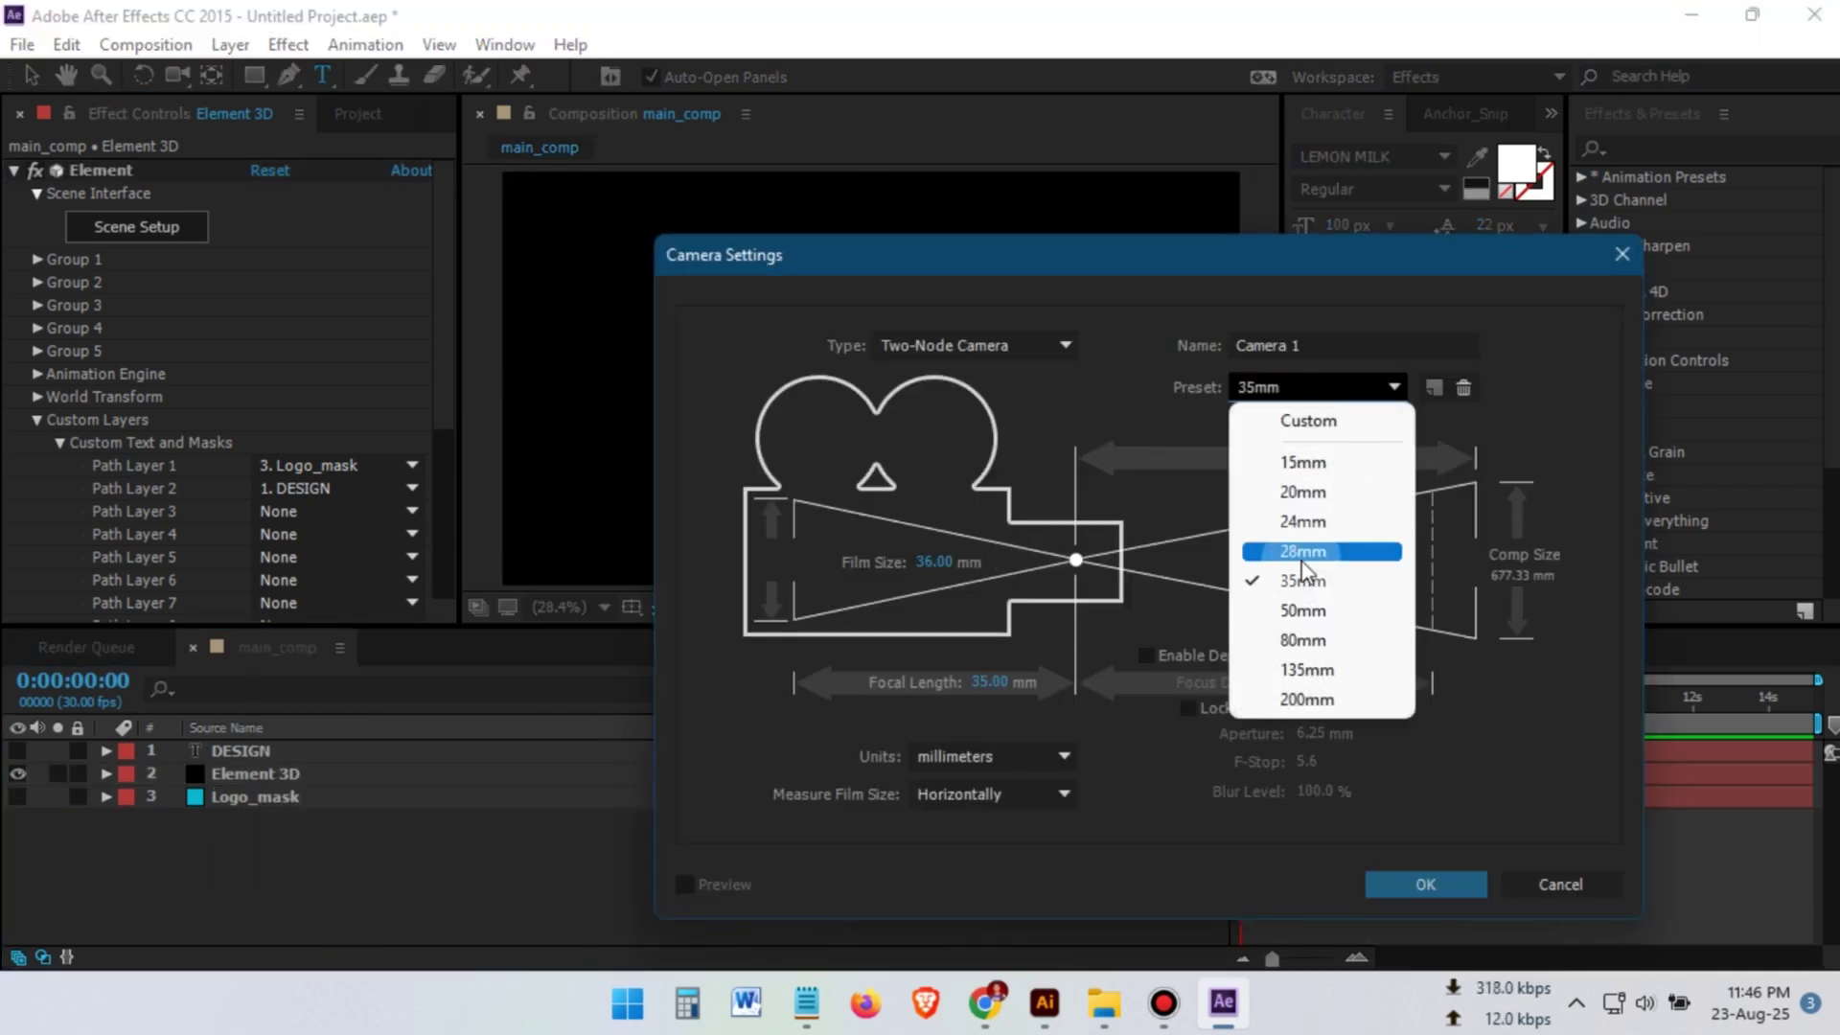
{"action": "left_click", "coordinate": [1327, 565]}
{"action": "left_click", "coordinate": [1380, 882]}
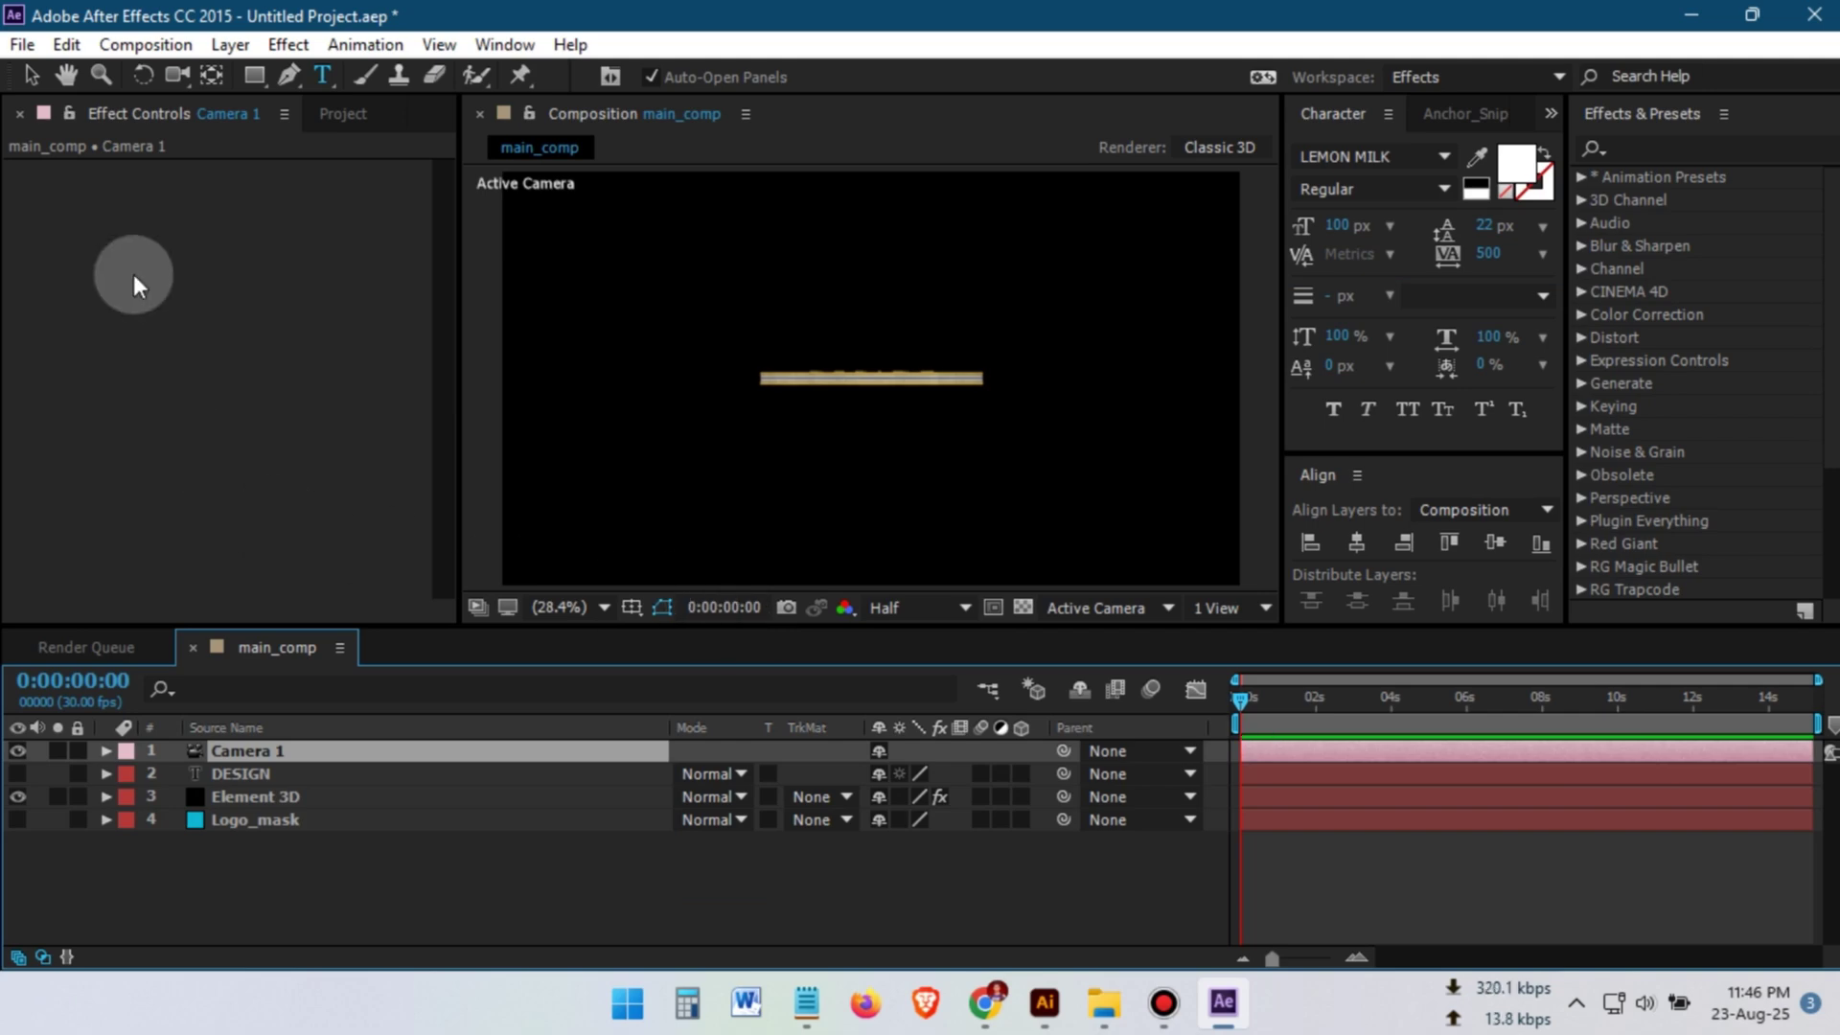
Step: Tilt the camera down toward the logo and add a Plane model in Element 3D
{"action": "left_click_drag", "start_coordinate": [175, 78], "coordinate": [301, 105]}
{"action": "left_click", "coordinate": [893, 379]}
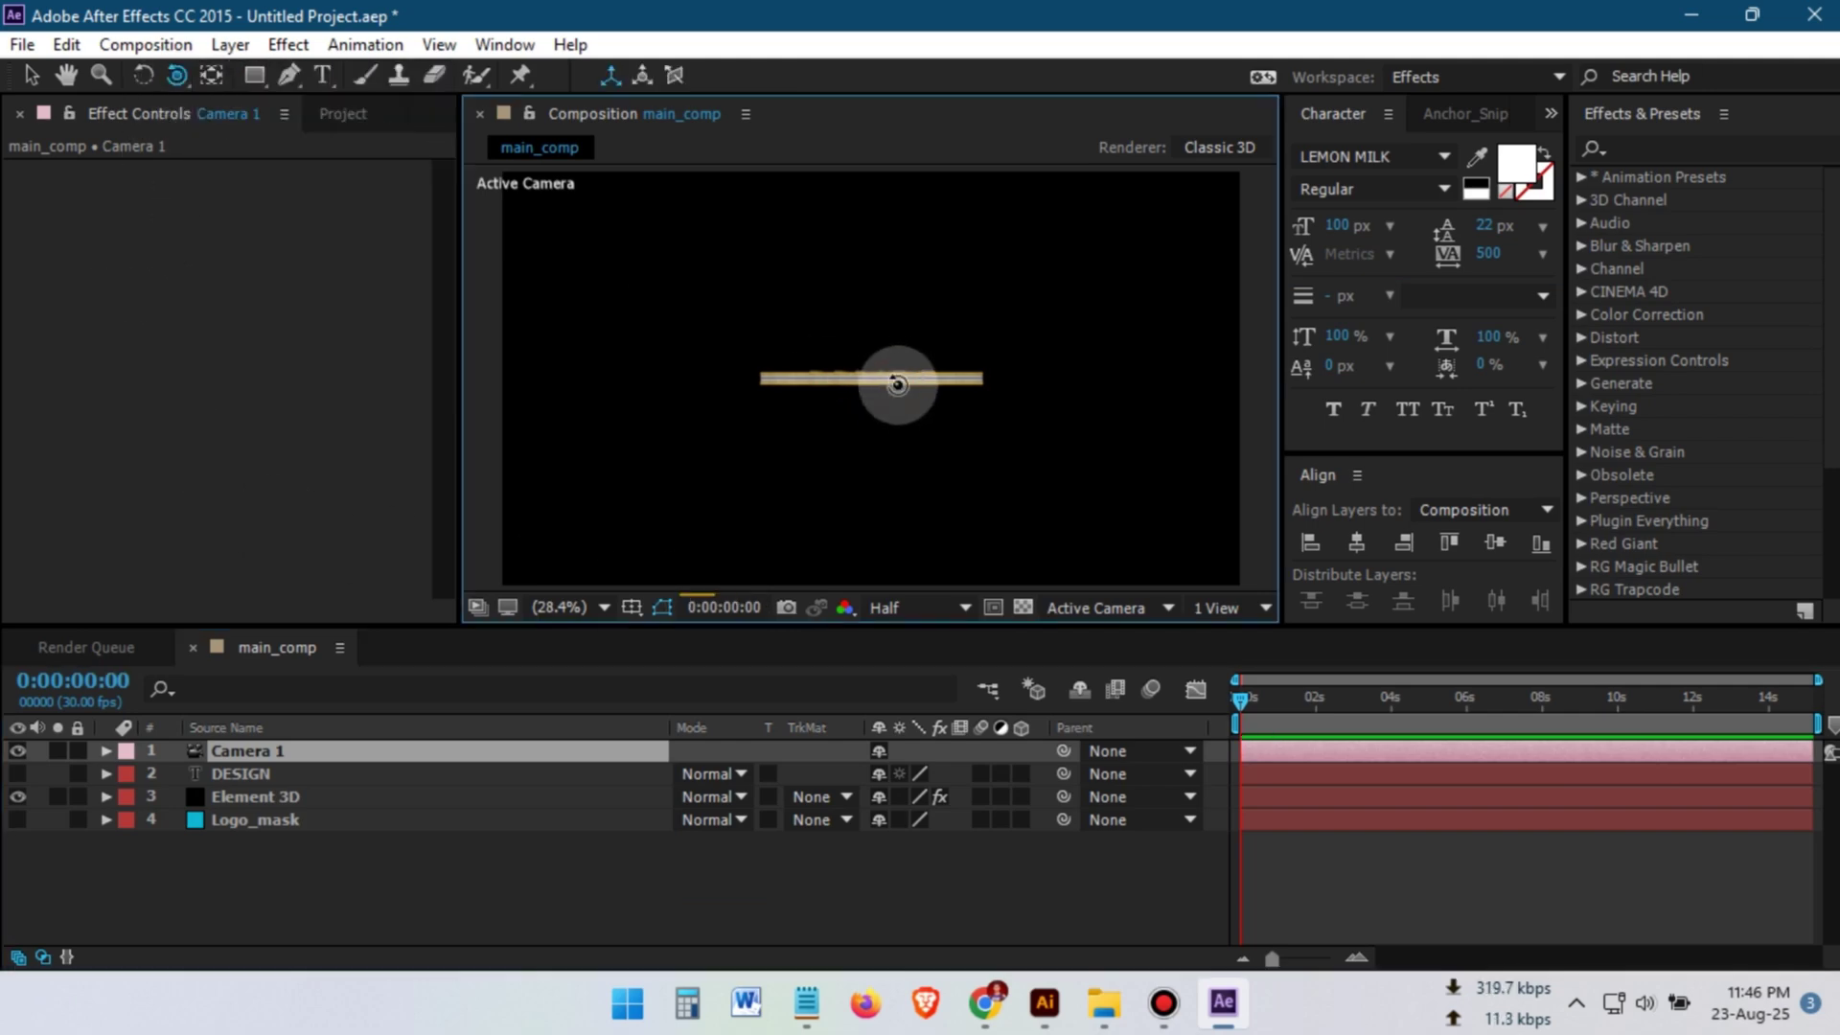
{"action": "mouse_move", "coordinate": [897, 383]}
{"action": "left_mouse_down"}
{"action": "mouse_move", "coordinate": [892, 522]}
{"action": "mouse_move", "coordinate": [926, 423]}
{"action": "mouse_move", "coordinate": [895, 415]}
{"action": "left_mouse_up"}
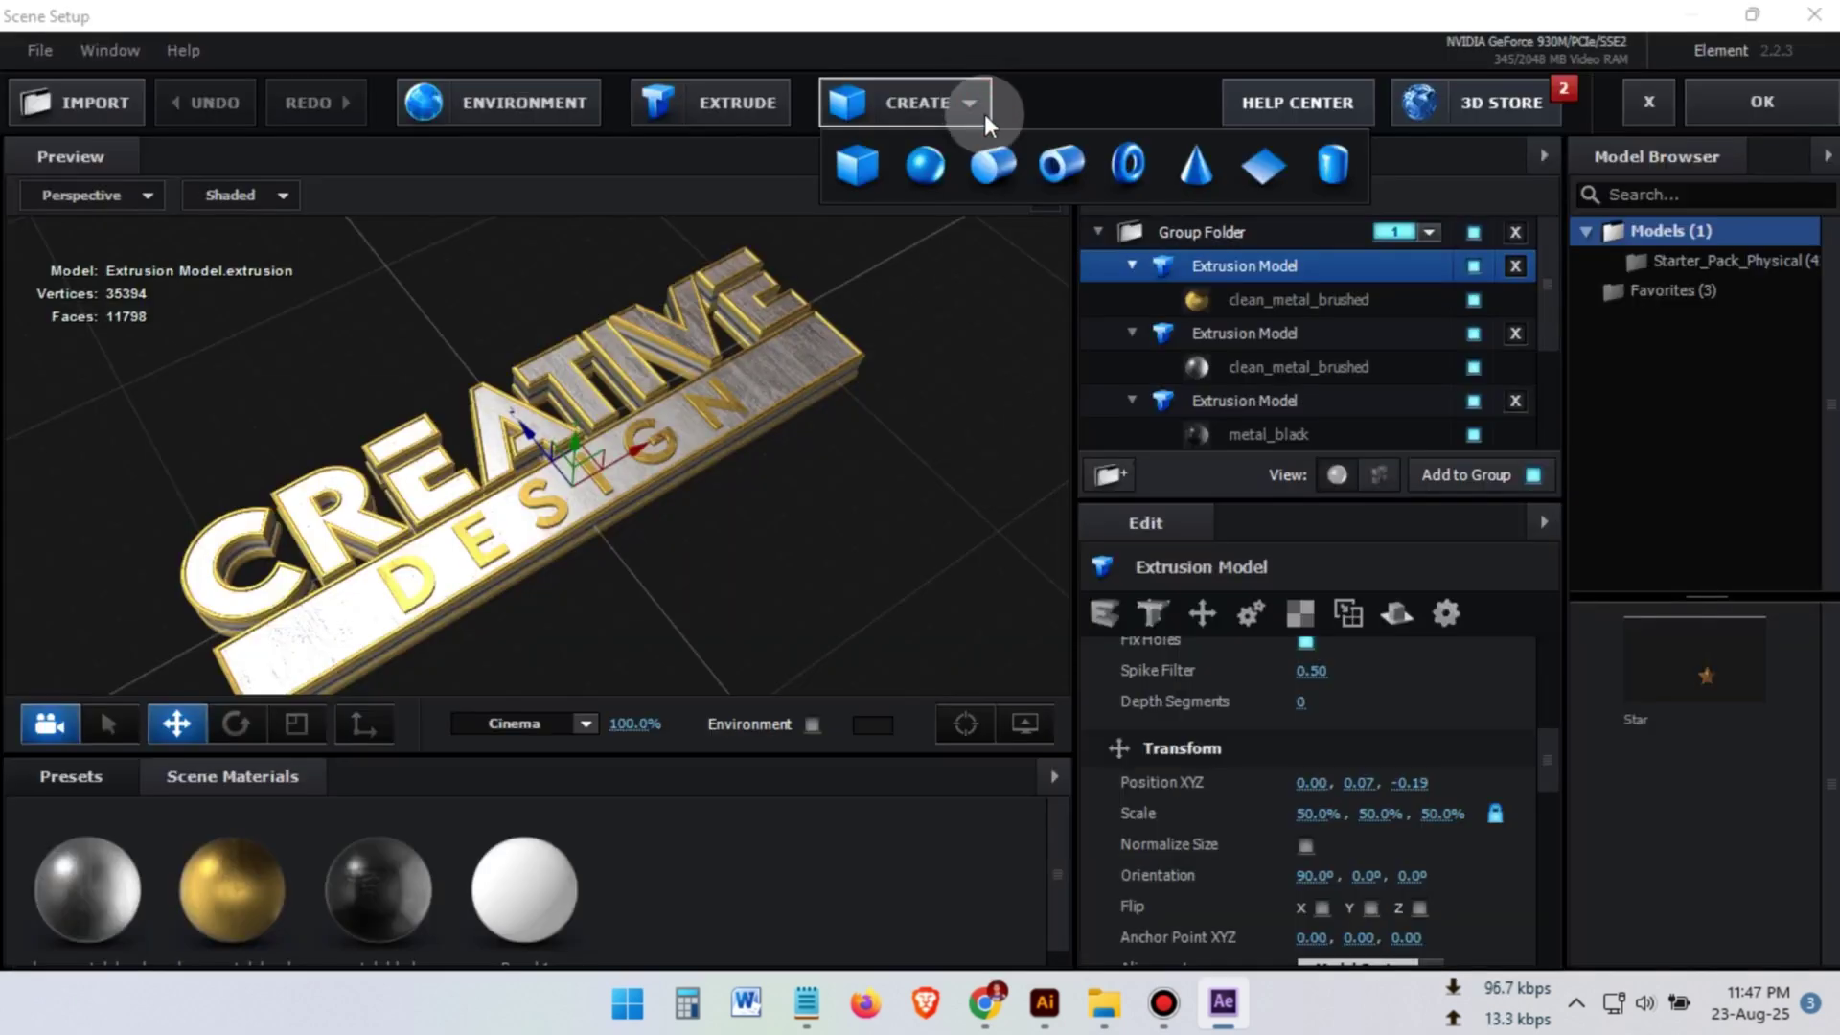
{"action": "left_click", "coordinate": [1267, 169]}
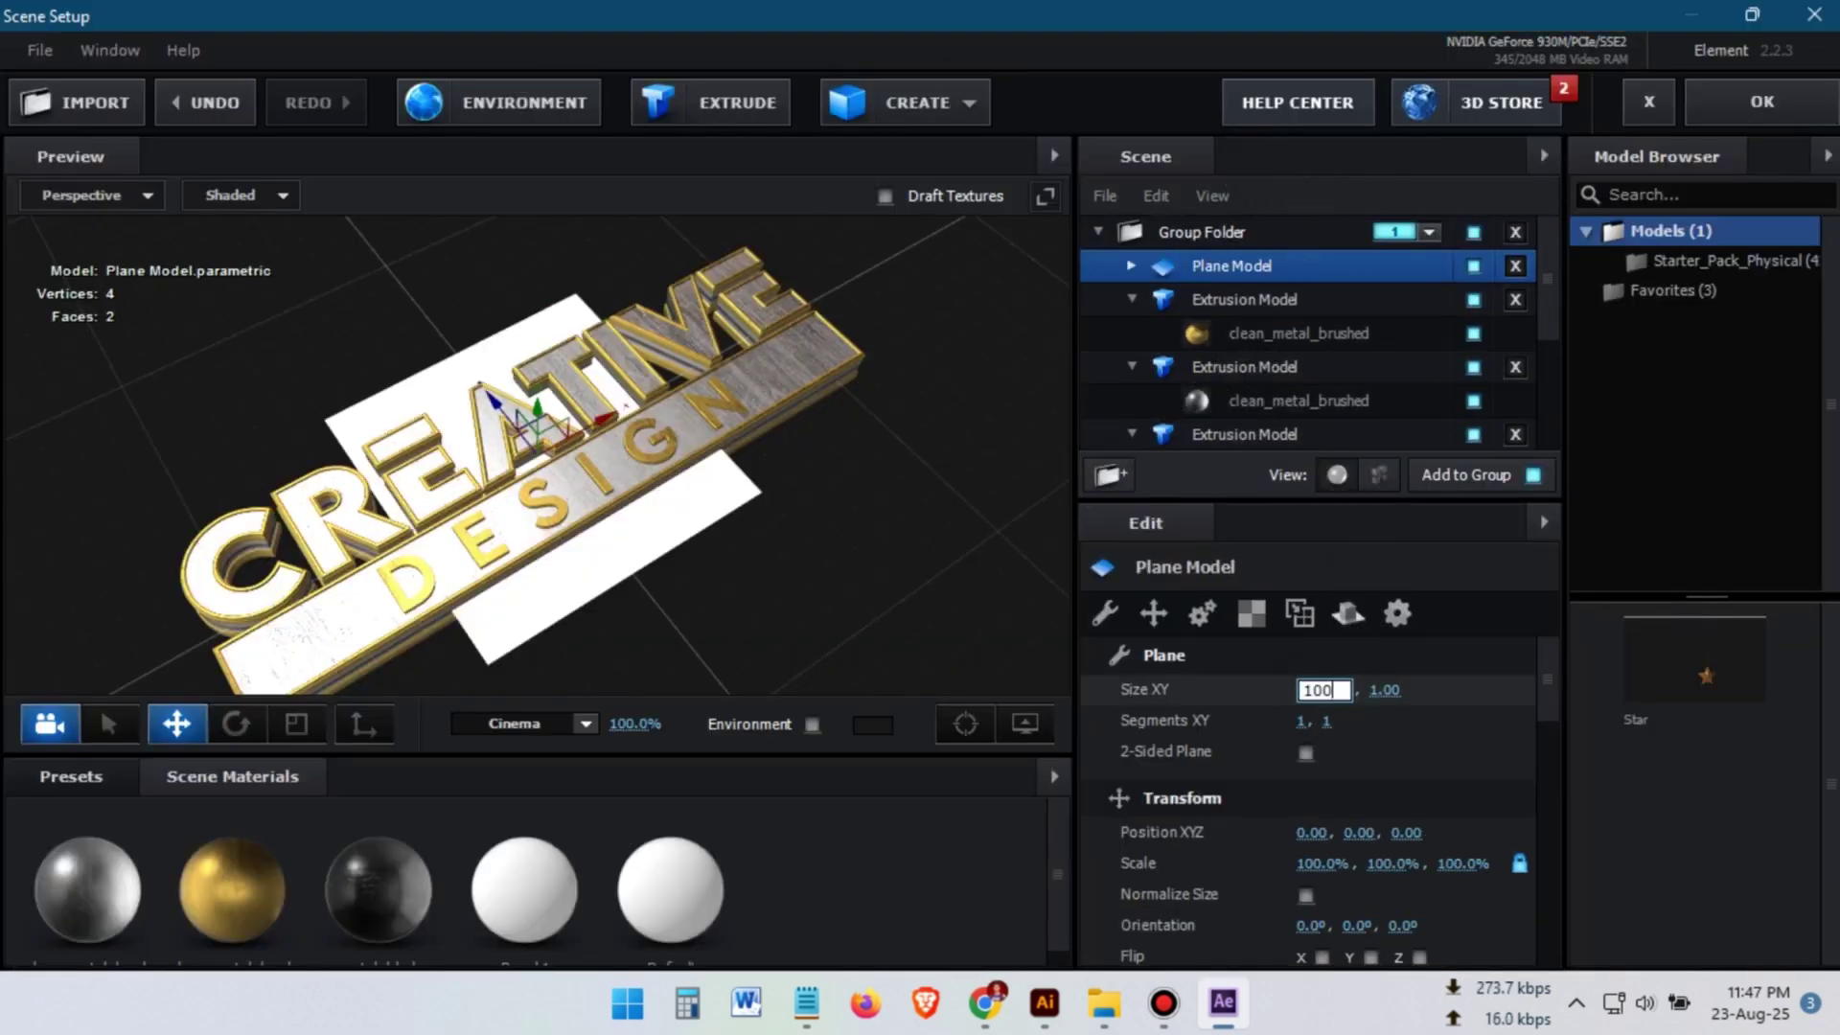
Step: Set the plane size to 100 by 100
{"action": "key", "text": "Return"}
{"action": "left_click", "coordinate": [1384, 691]}
{"action": "type", "text": "100"}
{"action": "key", "text": "Return"}
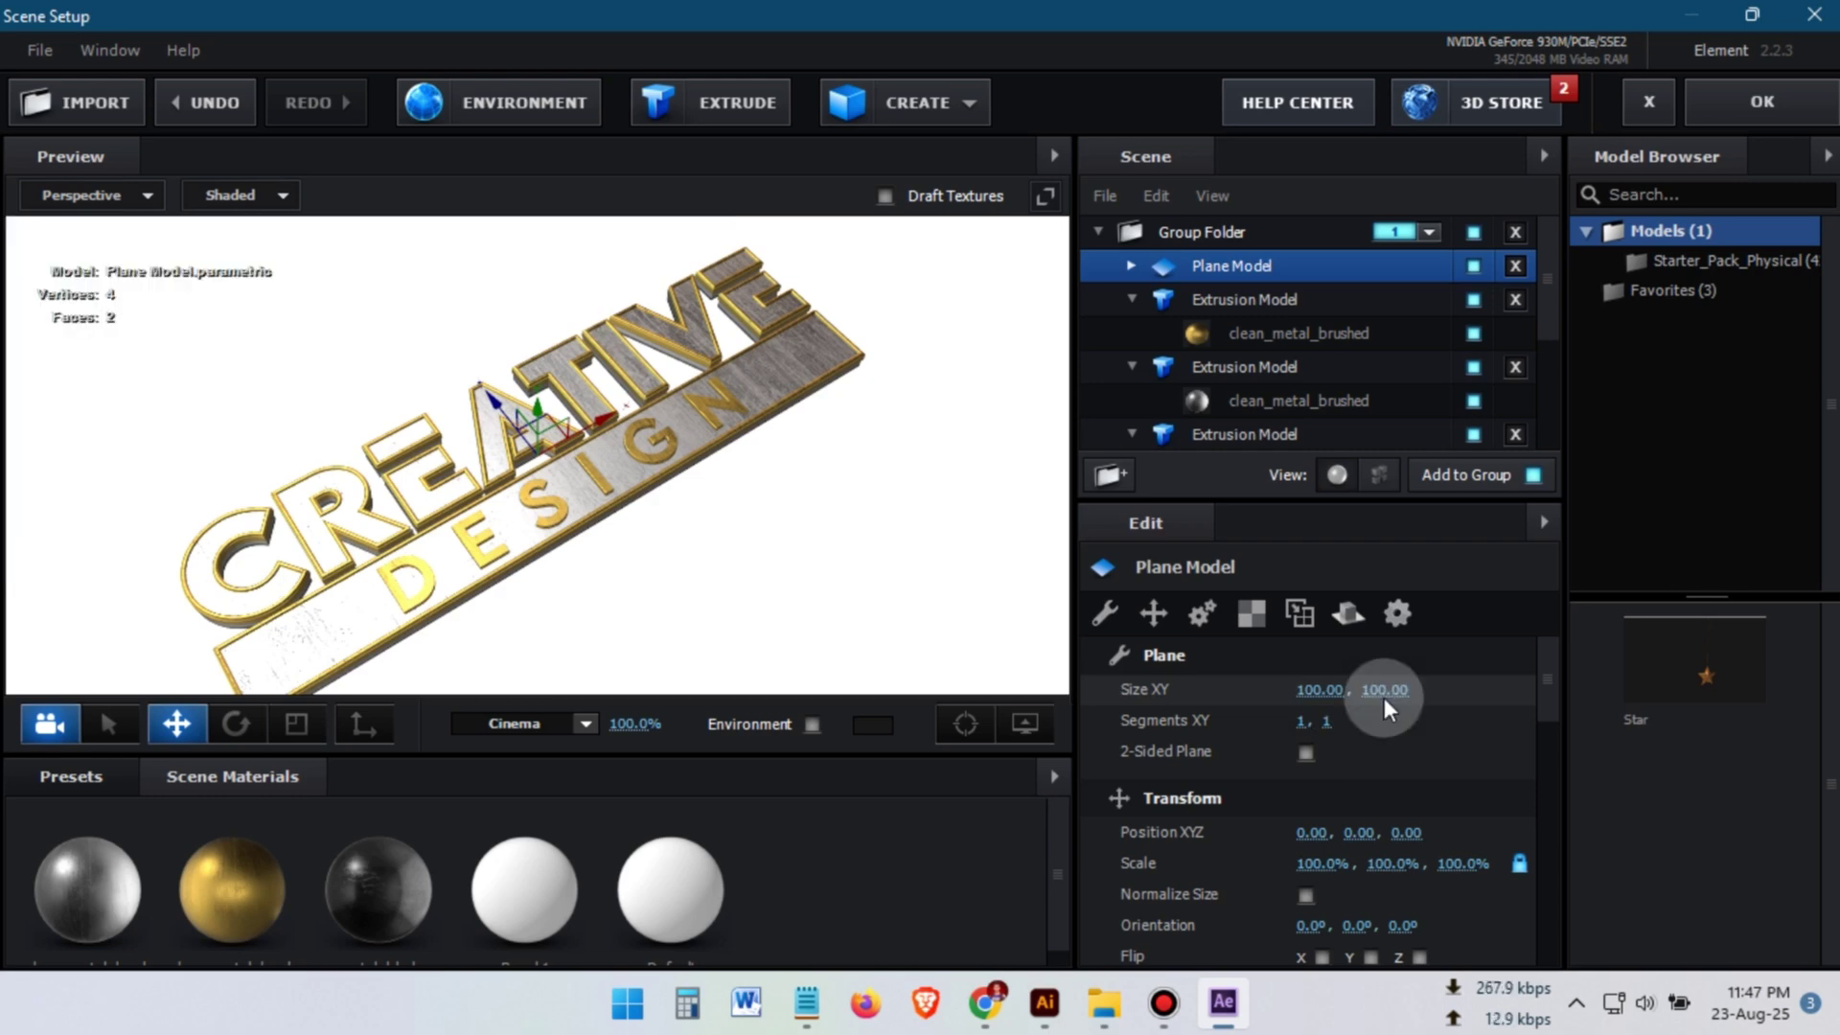
{"action": "left_click_drag", "start_coordinate": [753, 569], "coordinate": [539, 844]}
Step: Apply the chrome material to the plane and set a Reflect Mode option
{"action": "left_click_drag", "start_coordinate": [93, 896], "coordinate": [1236, 267]}
{"action": "left_click", "coordinate": [853, 379]}
{"action": "left_click_drag", "start_coordinate": [853, 379], "coordinate": [537, 395]}
{"action": "right_click", "coordinate": [1251, 267]}
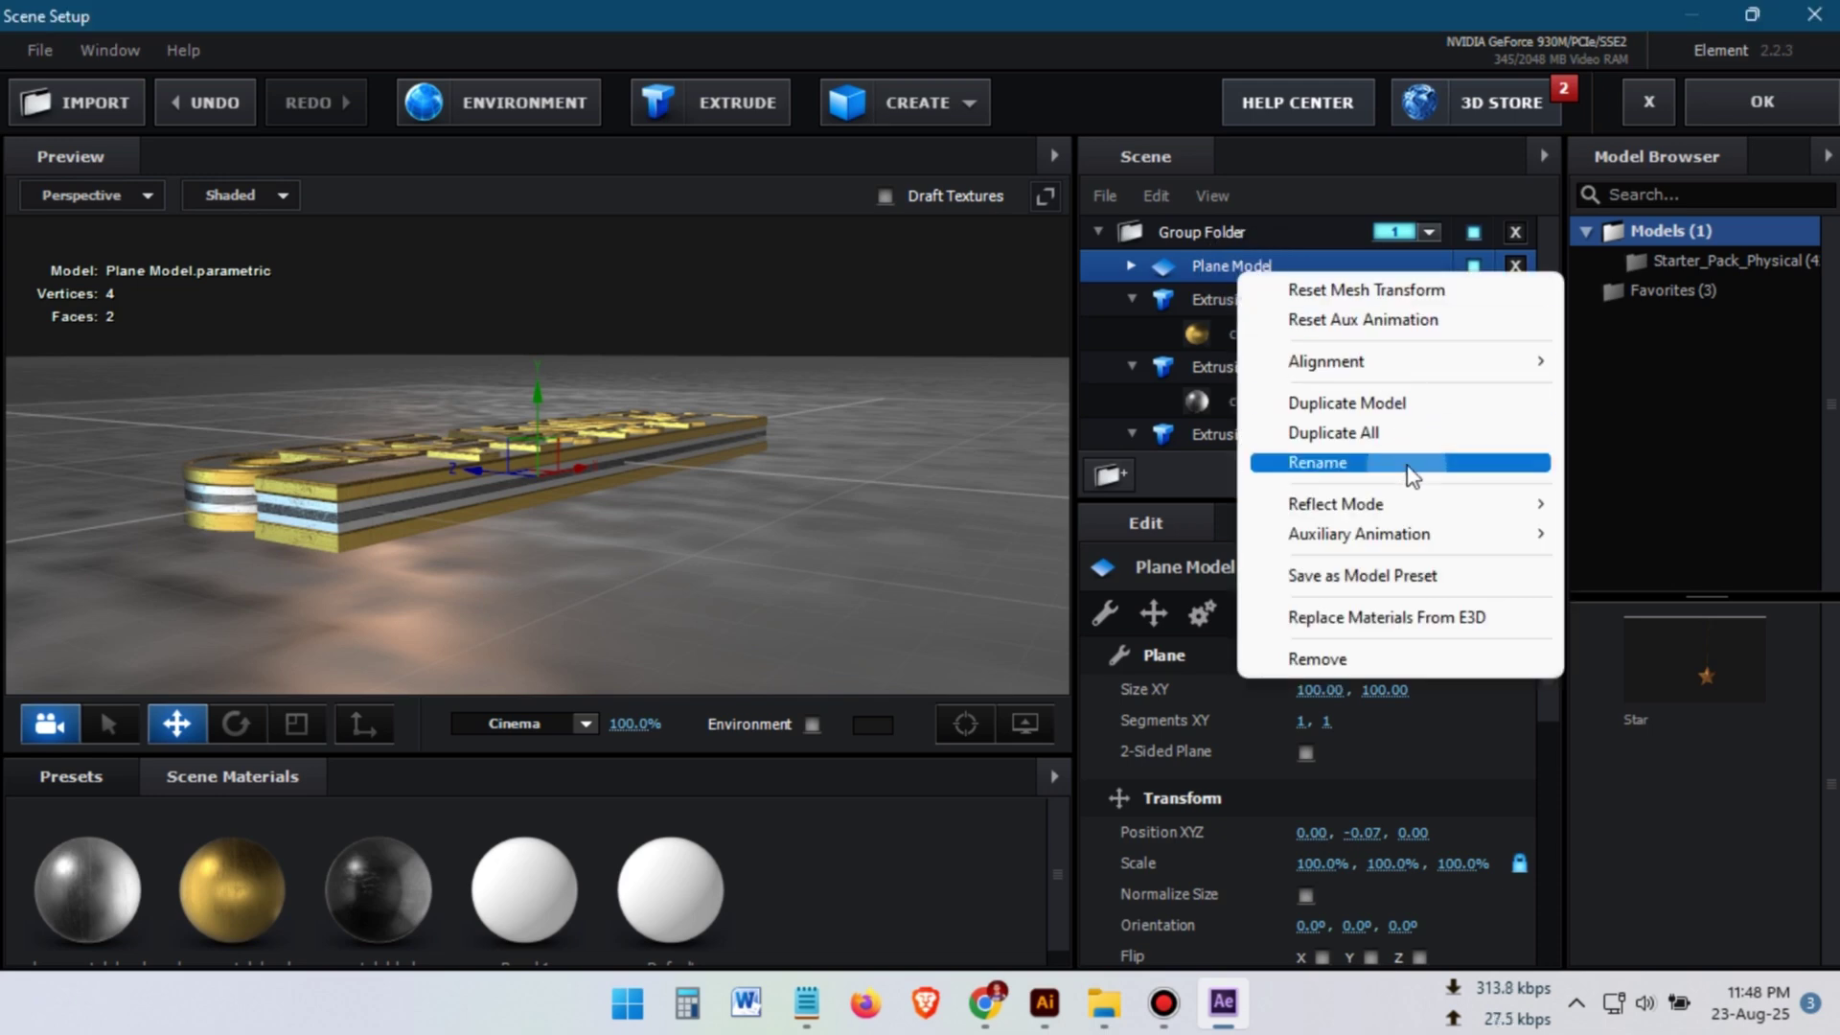
{"action": "mouse_move", "coordinate": [1341, 504]}
{"action": "left_click", "coordinate": [1533, 552]}
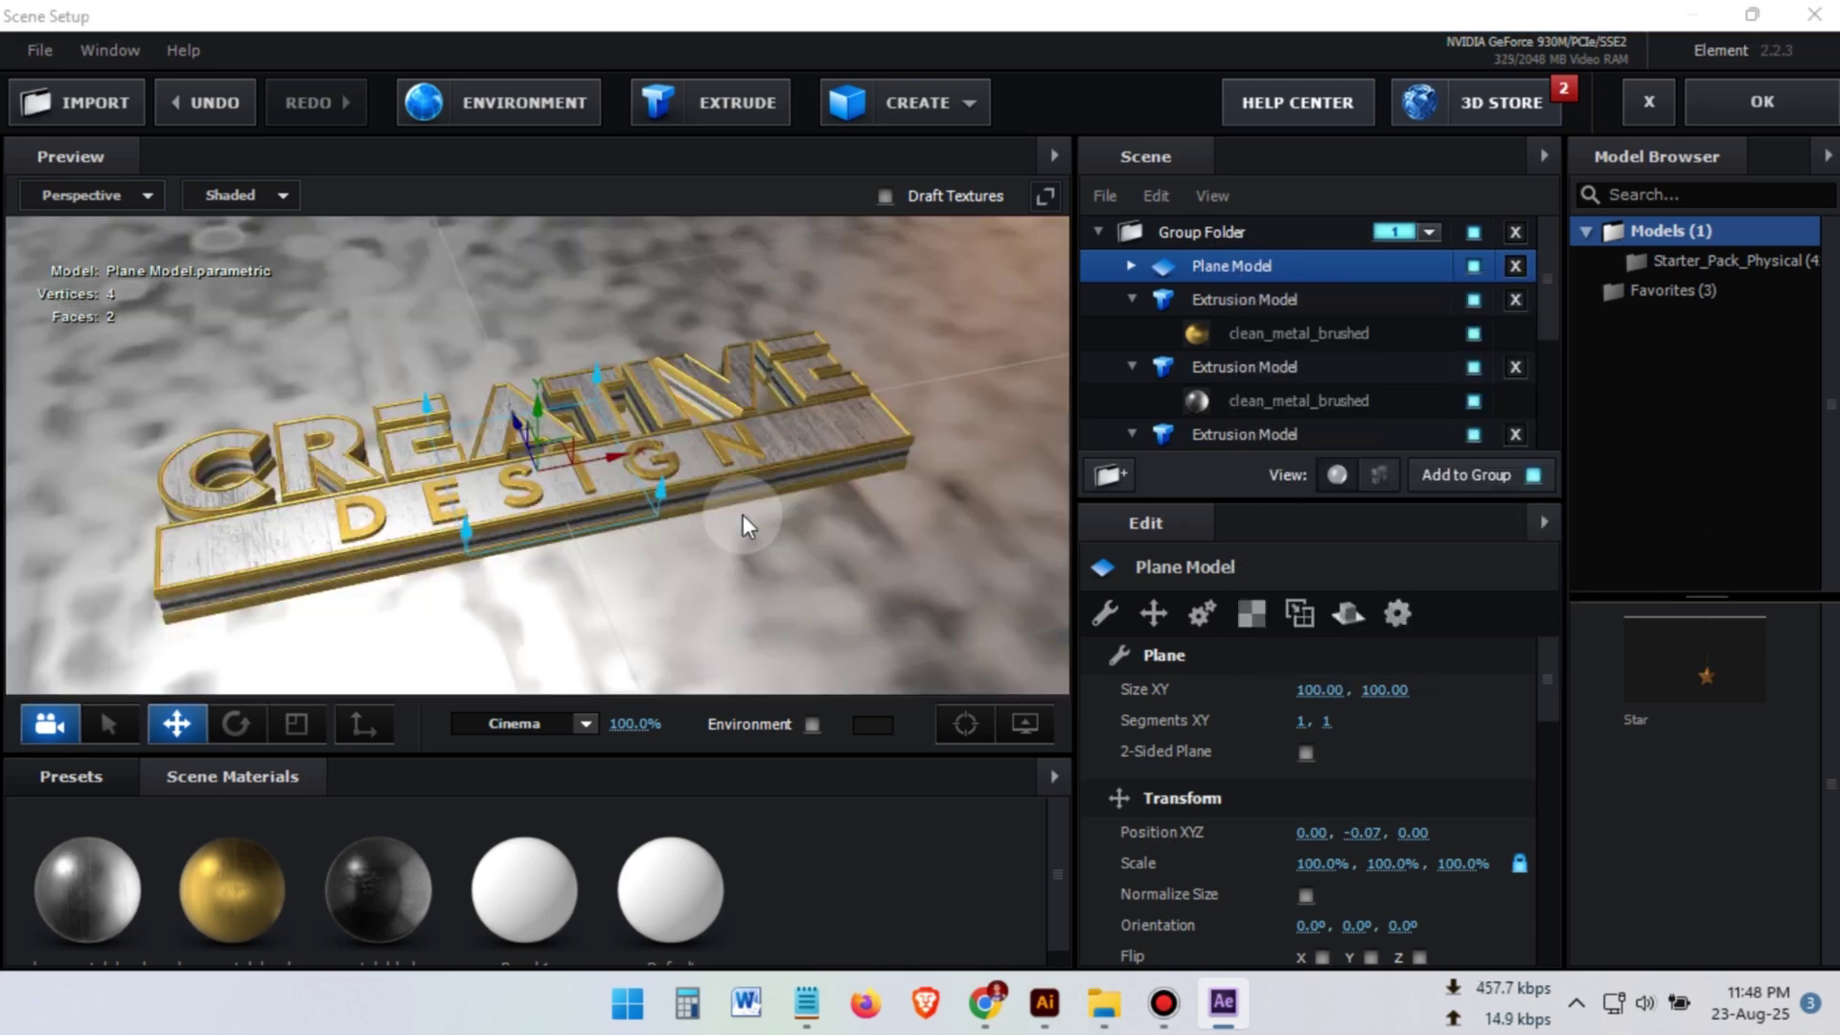
Step: Switch the Element 3D scene lighting preset to Single Light
{"action": "left_click", "coordinate": [580, 724]}
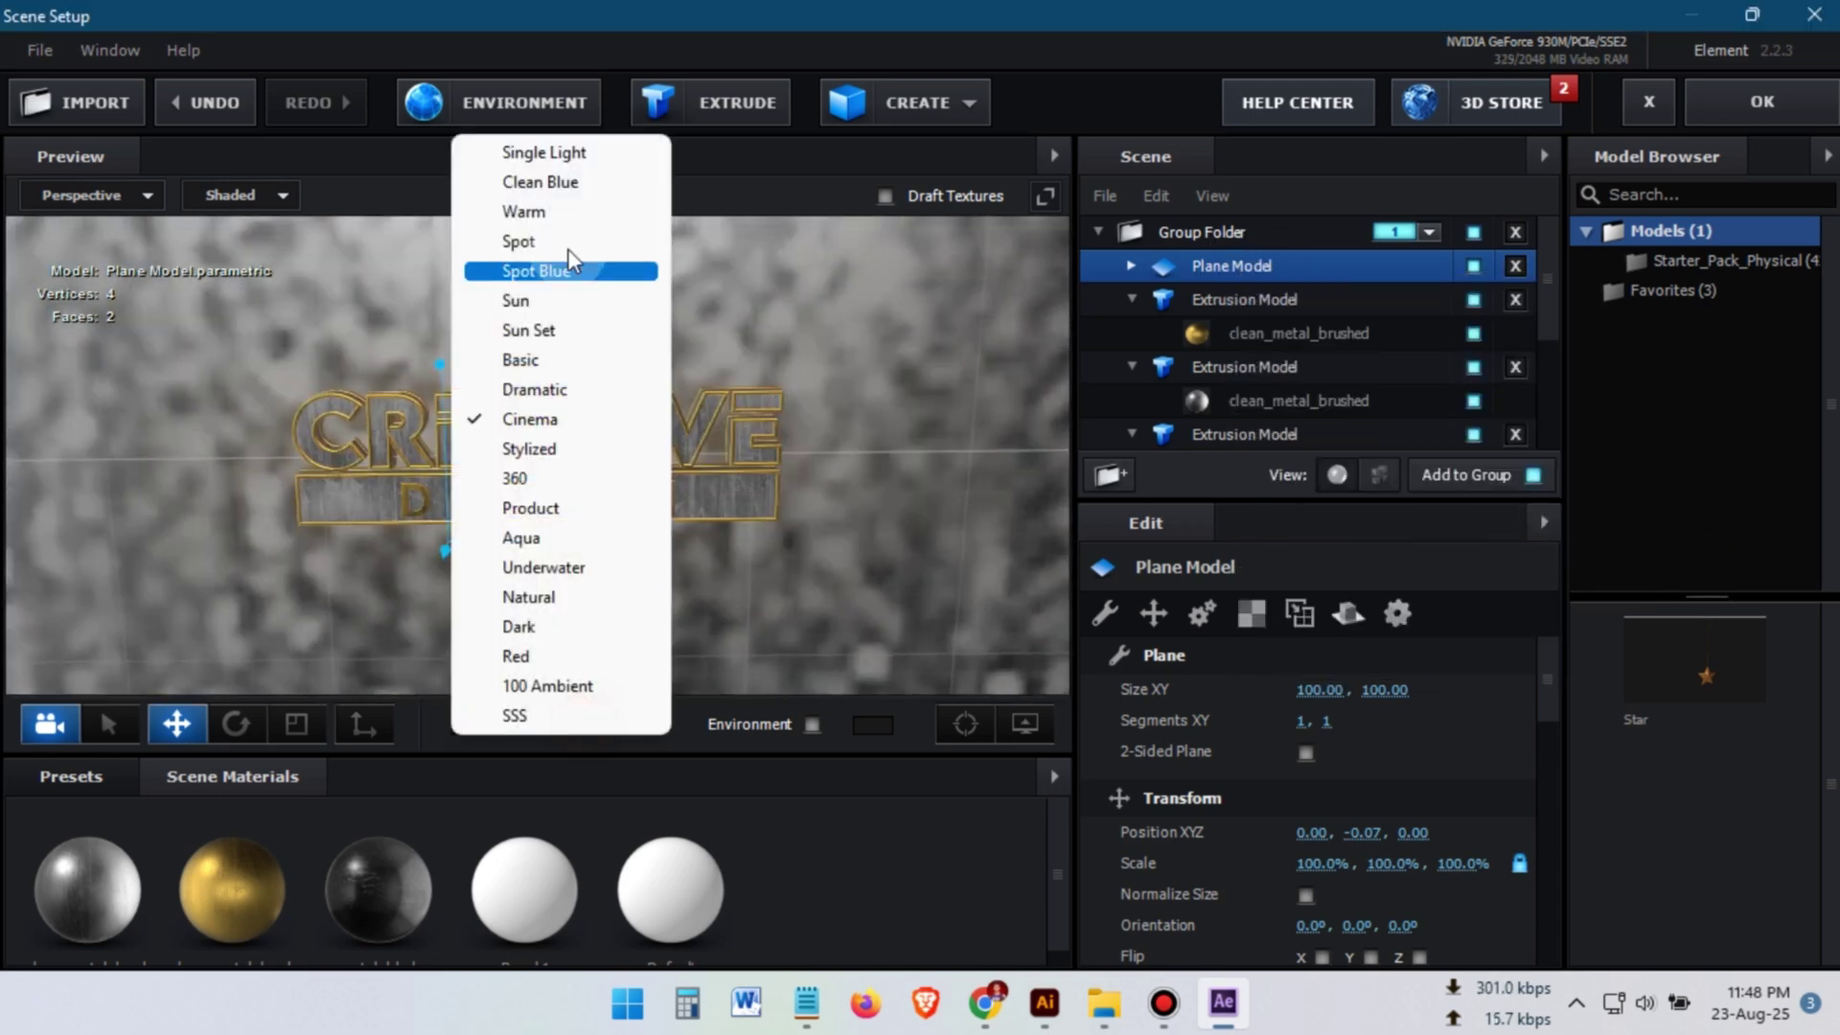
{"action": "left_click", "coordinate": [544, 153]}
{"action": "mouse_move", "coordinate": [859, 402]}
{"action": "left_mouse_down"}
{"action": "mouse_move", "coordinate": [860, 345]}
{"action": "mouse_move", "coordinate": [899, 371]}
{"action": "mouse_move", "coordinate": [853, 468]}
{"action": "mouse_move", "coordinate": [859, 412]}
{"action": "left_mouse_up"}
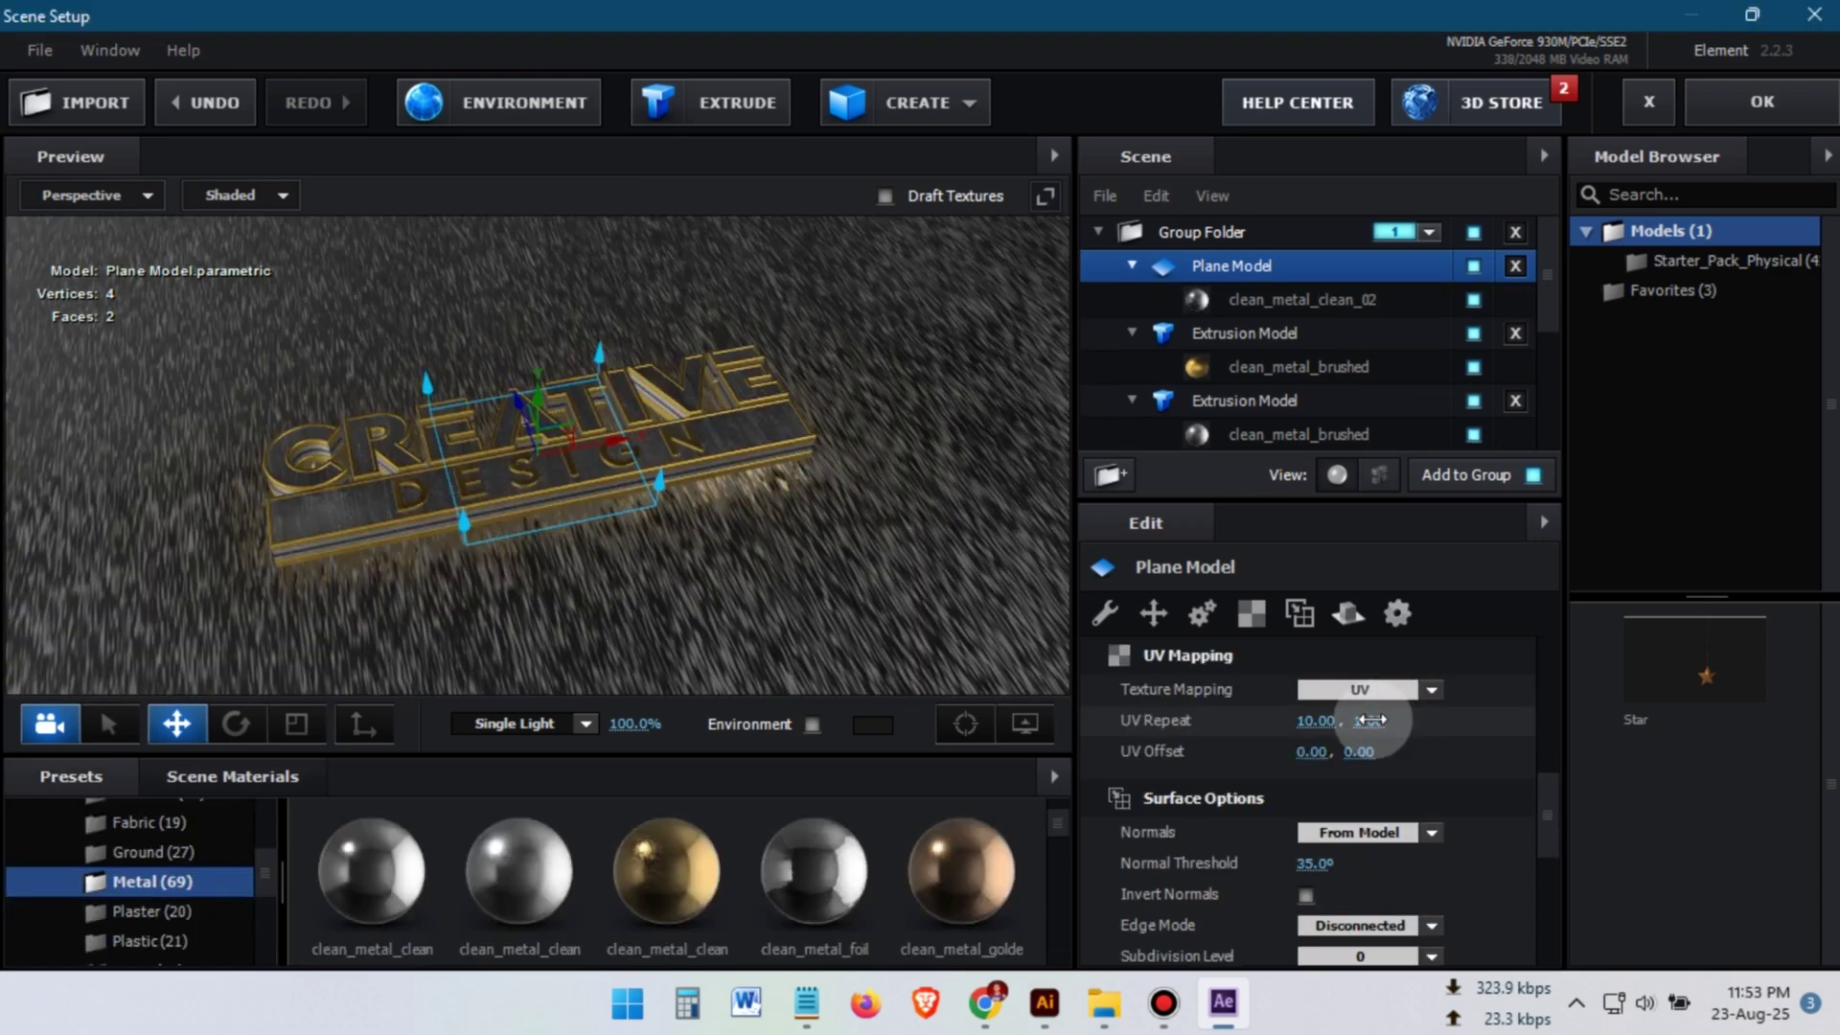
Step: Set UV Repeat to 10 × 10 and apply clean_metal_clean_01 to the floor plane
{"action": "key", "text": "Tab"}
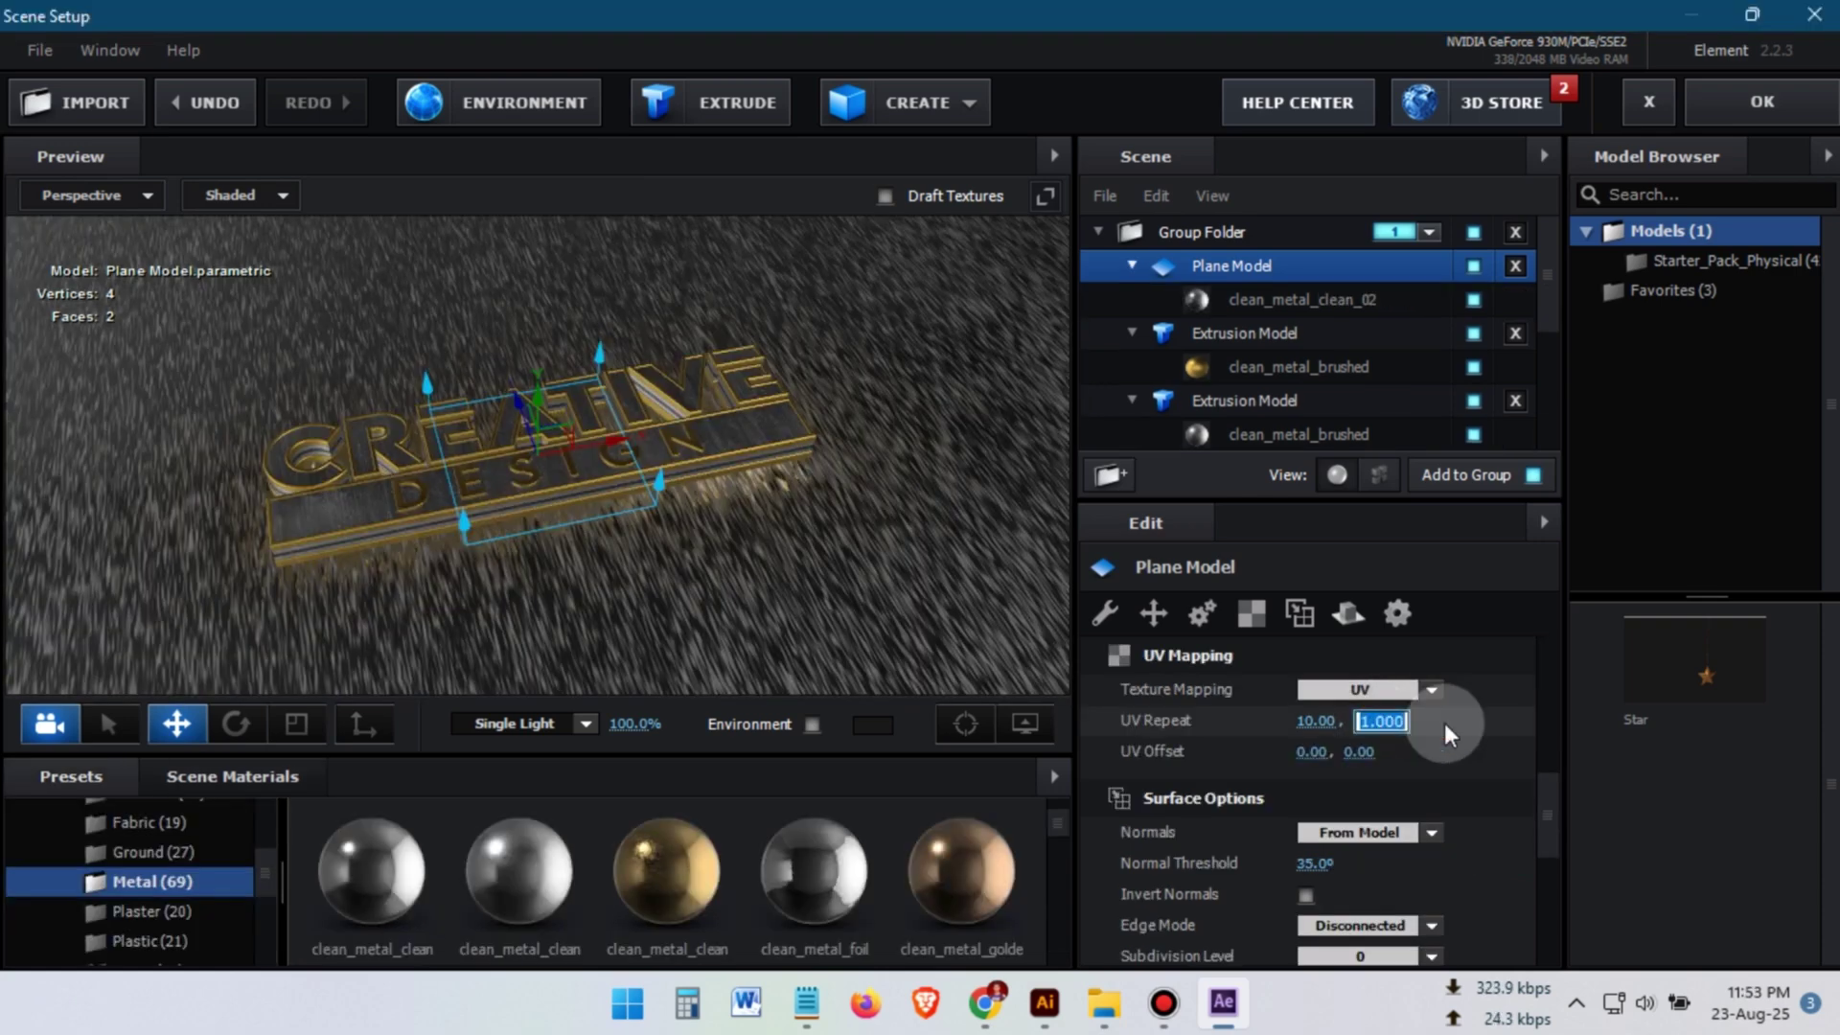
{"action": "type", "text": "10"}
{"action": "key", "text": "Return"}
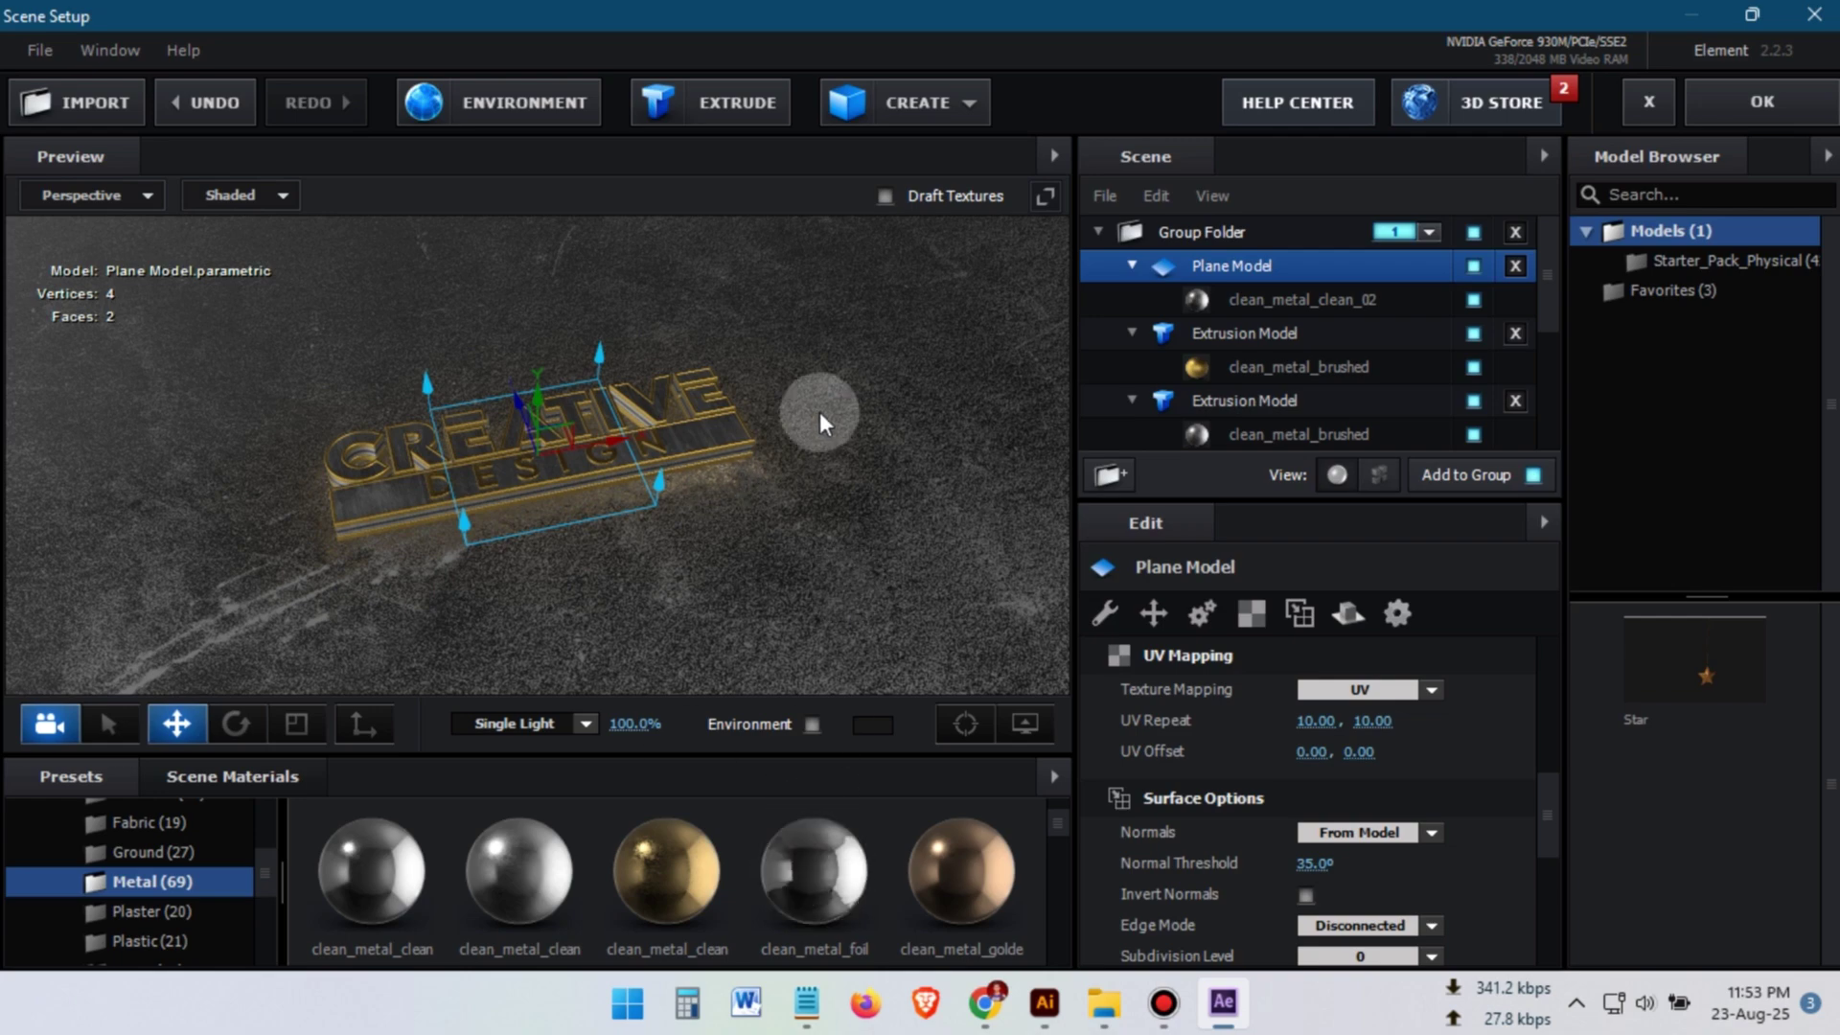
{"action": "left_click_drag", "start_coordinate": [820, 413], "coordinate": [849, 474]}
{"action": "left_click_drag", "start_coordinate": [380, 867], "coordinate": [1281, 308]}
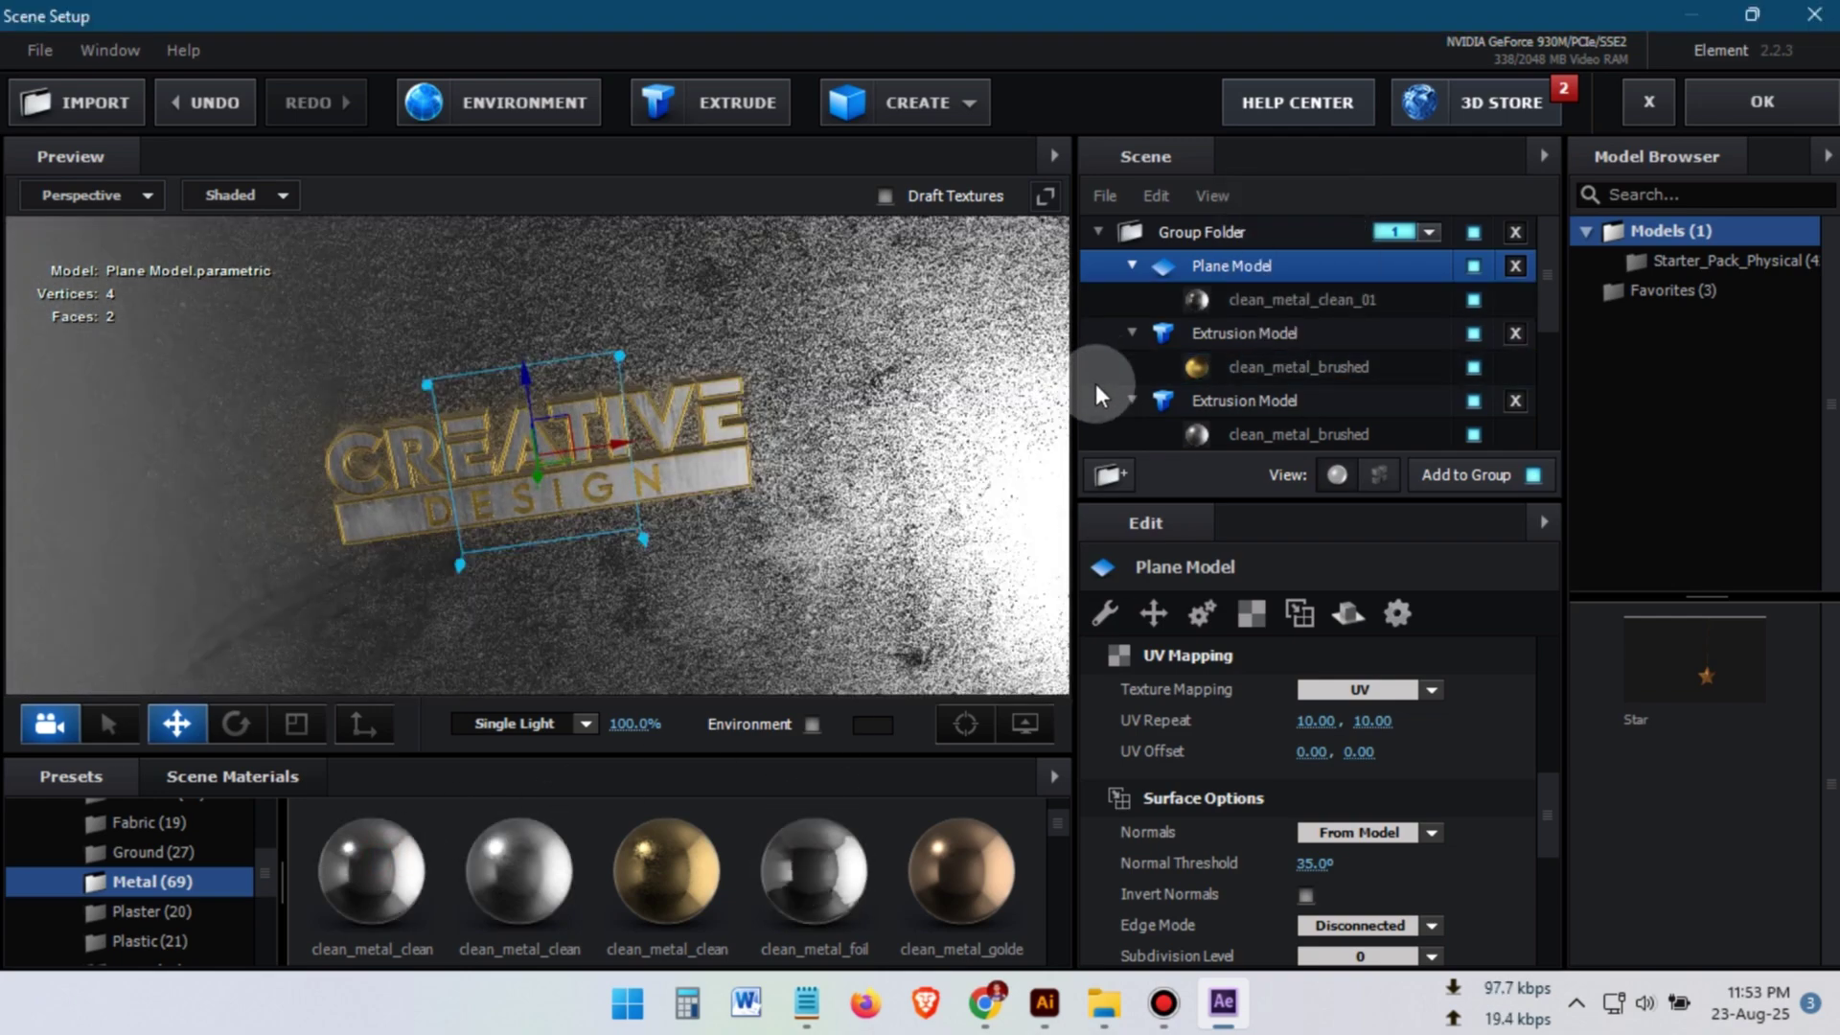
{"action": "scroll", "coordinate": [843, 418], "scroll_direction": "down", "scroll_amount": 10}
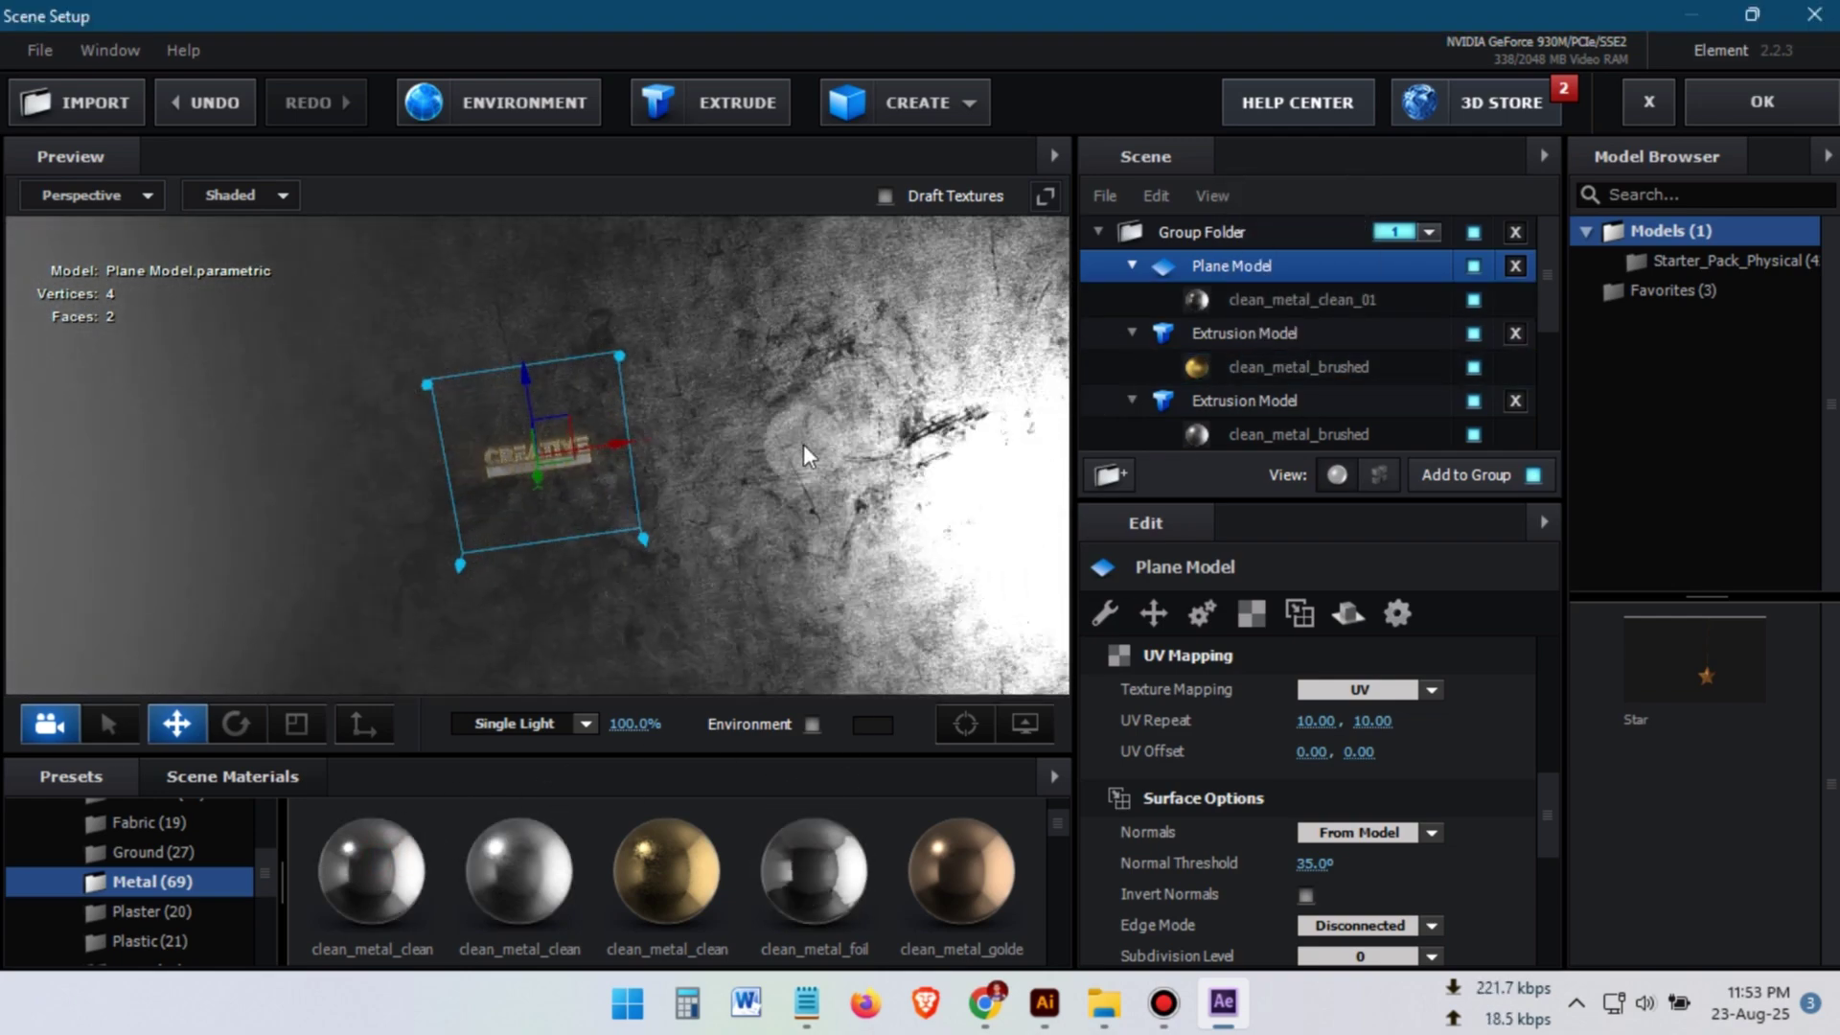
{"action": "left_click_drag", "start_coordinate": [803, 445], "coordinate": [906, 326]}
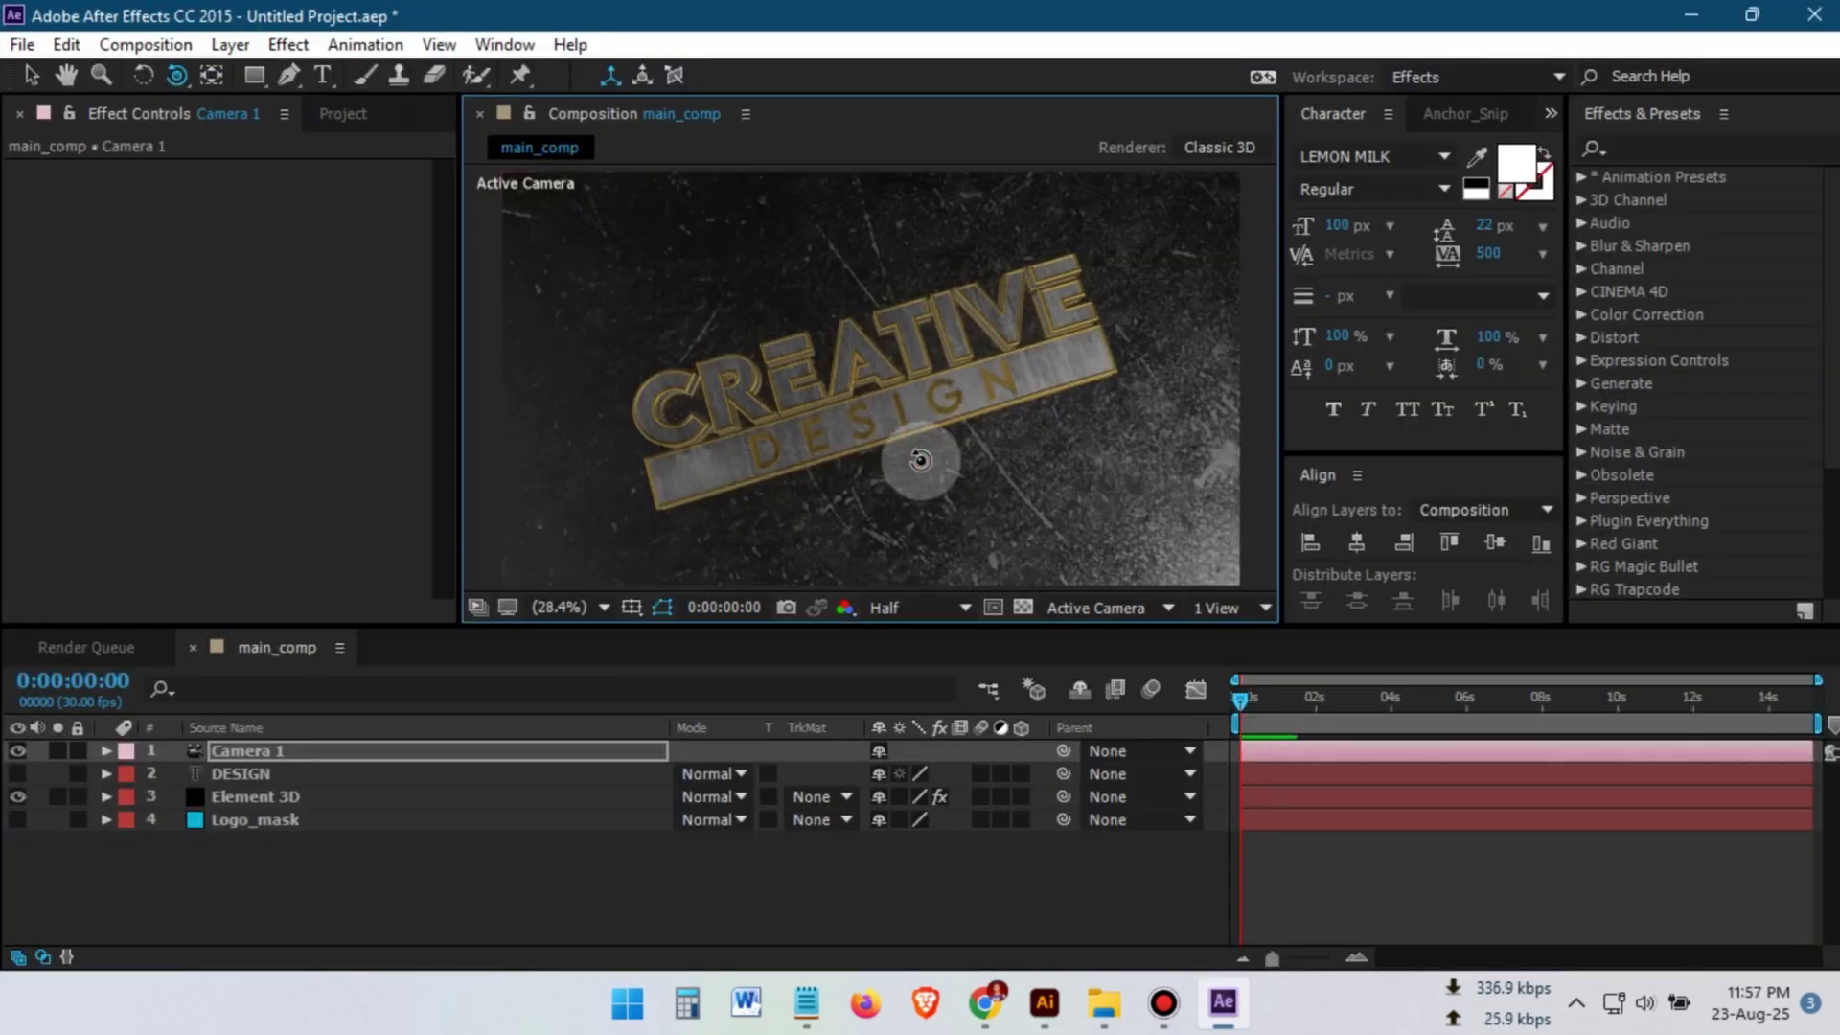
Step: Orbit and dolly Camera 1 to a close, low side angle across the gold logo
{"action": "left_click_drag", "start_coordinate": [914, 458], "coordinate": [825, 466]}
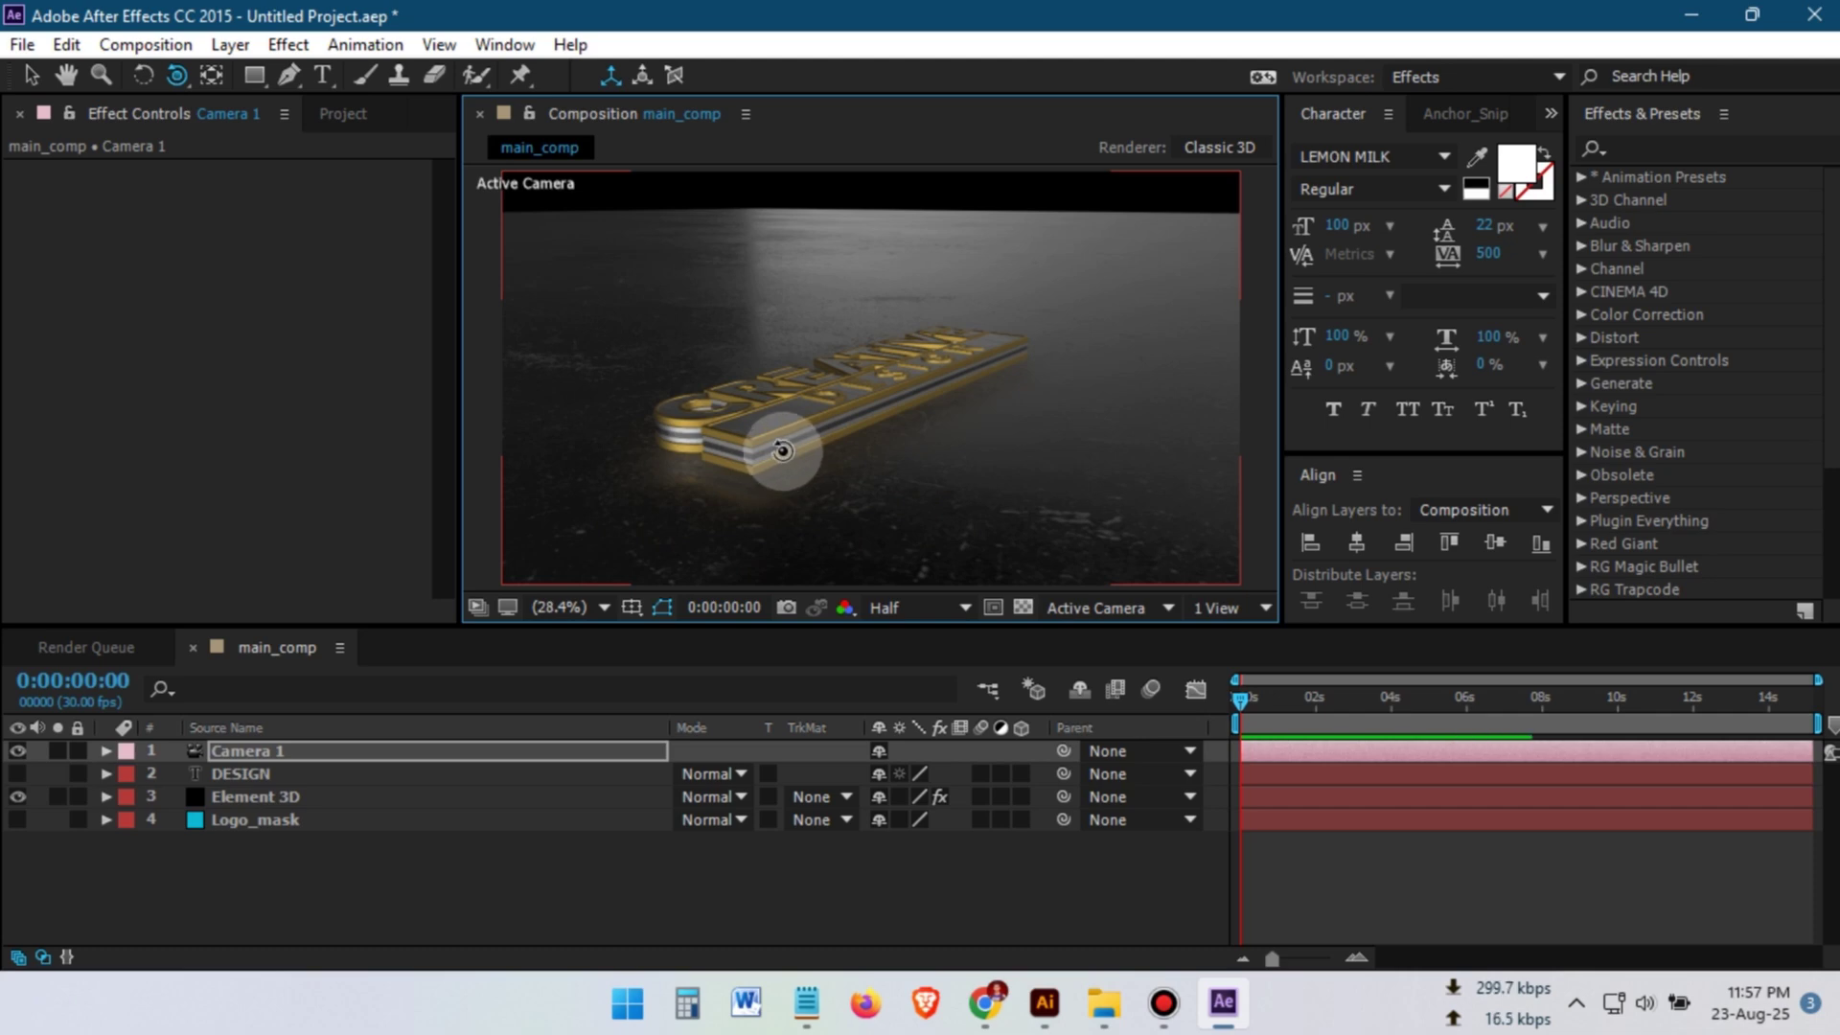
{"action": "left_click_drag", "start_coordinate": [804, 384], "coordinate": [853, 382]}
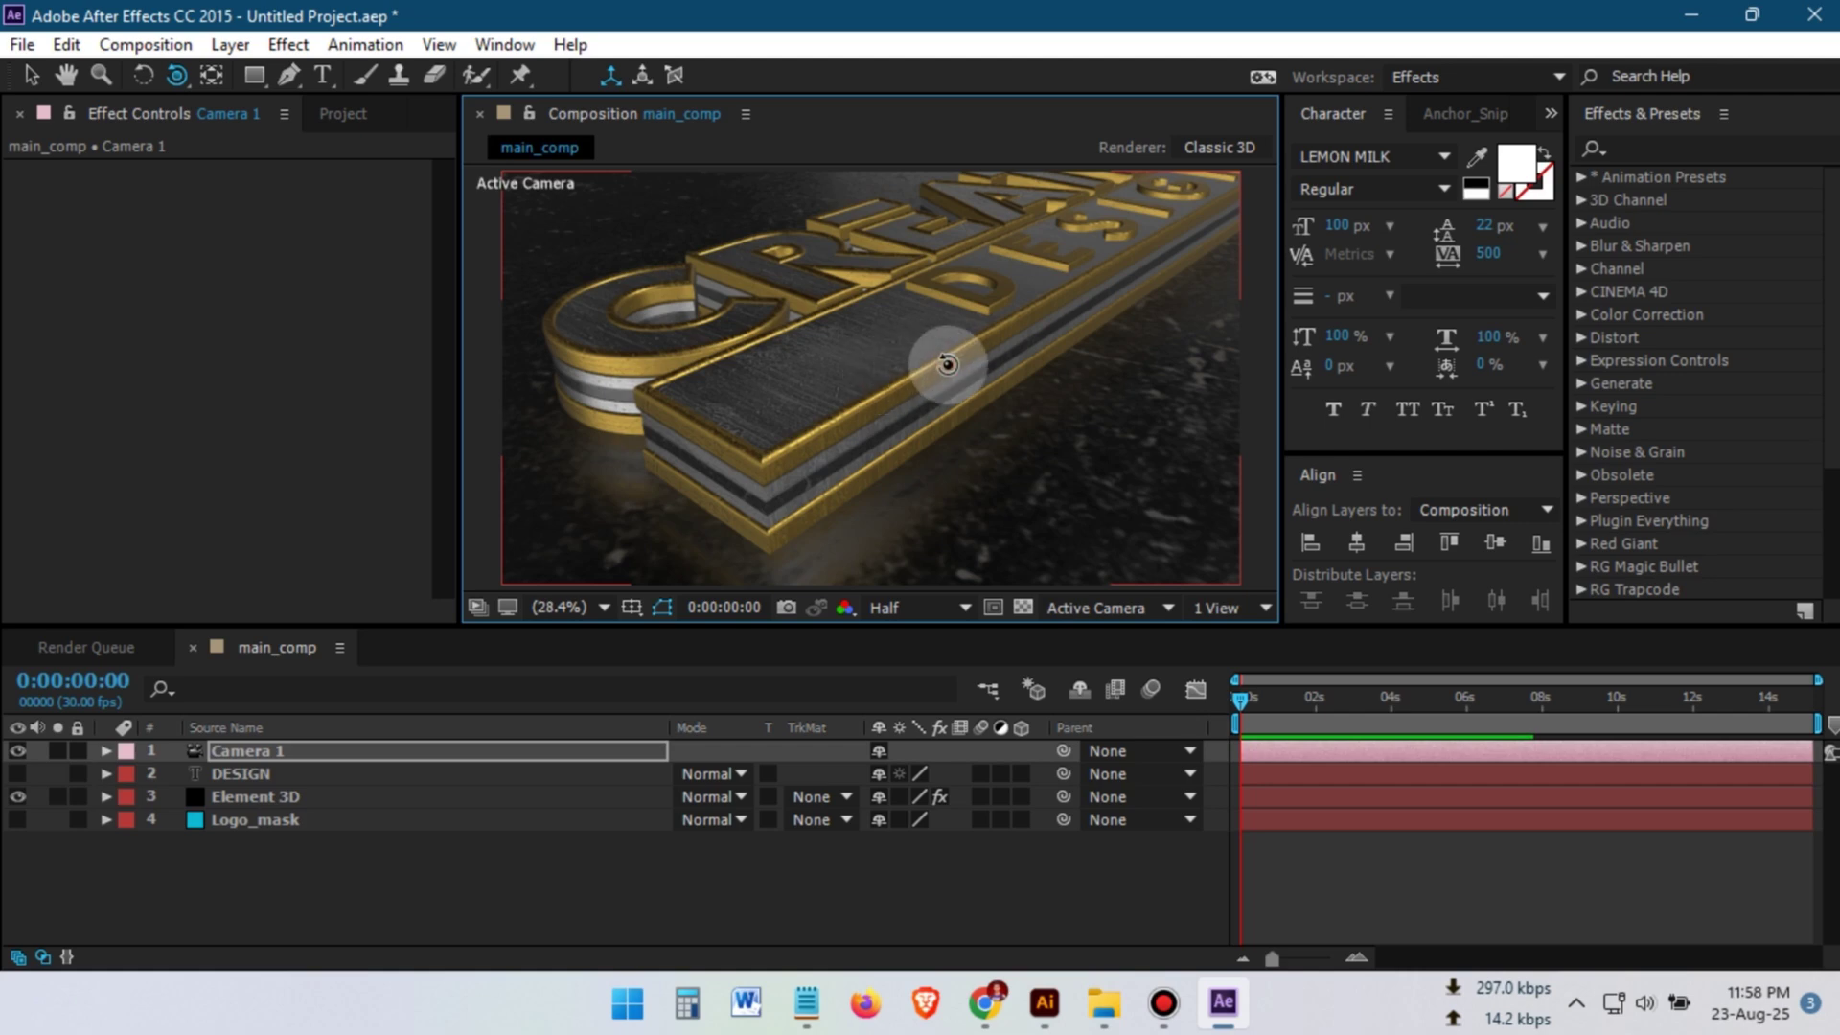
{"action": "left_click_drag", "start_coordinate": [947, 371], "coordinate": [940, 370]}
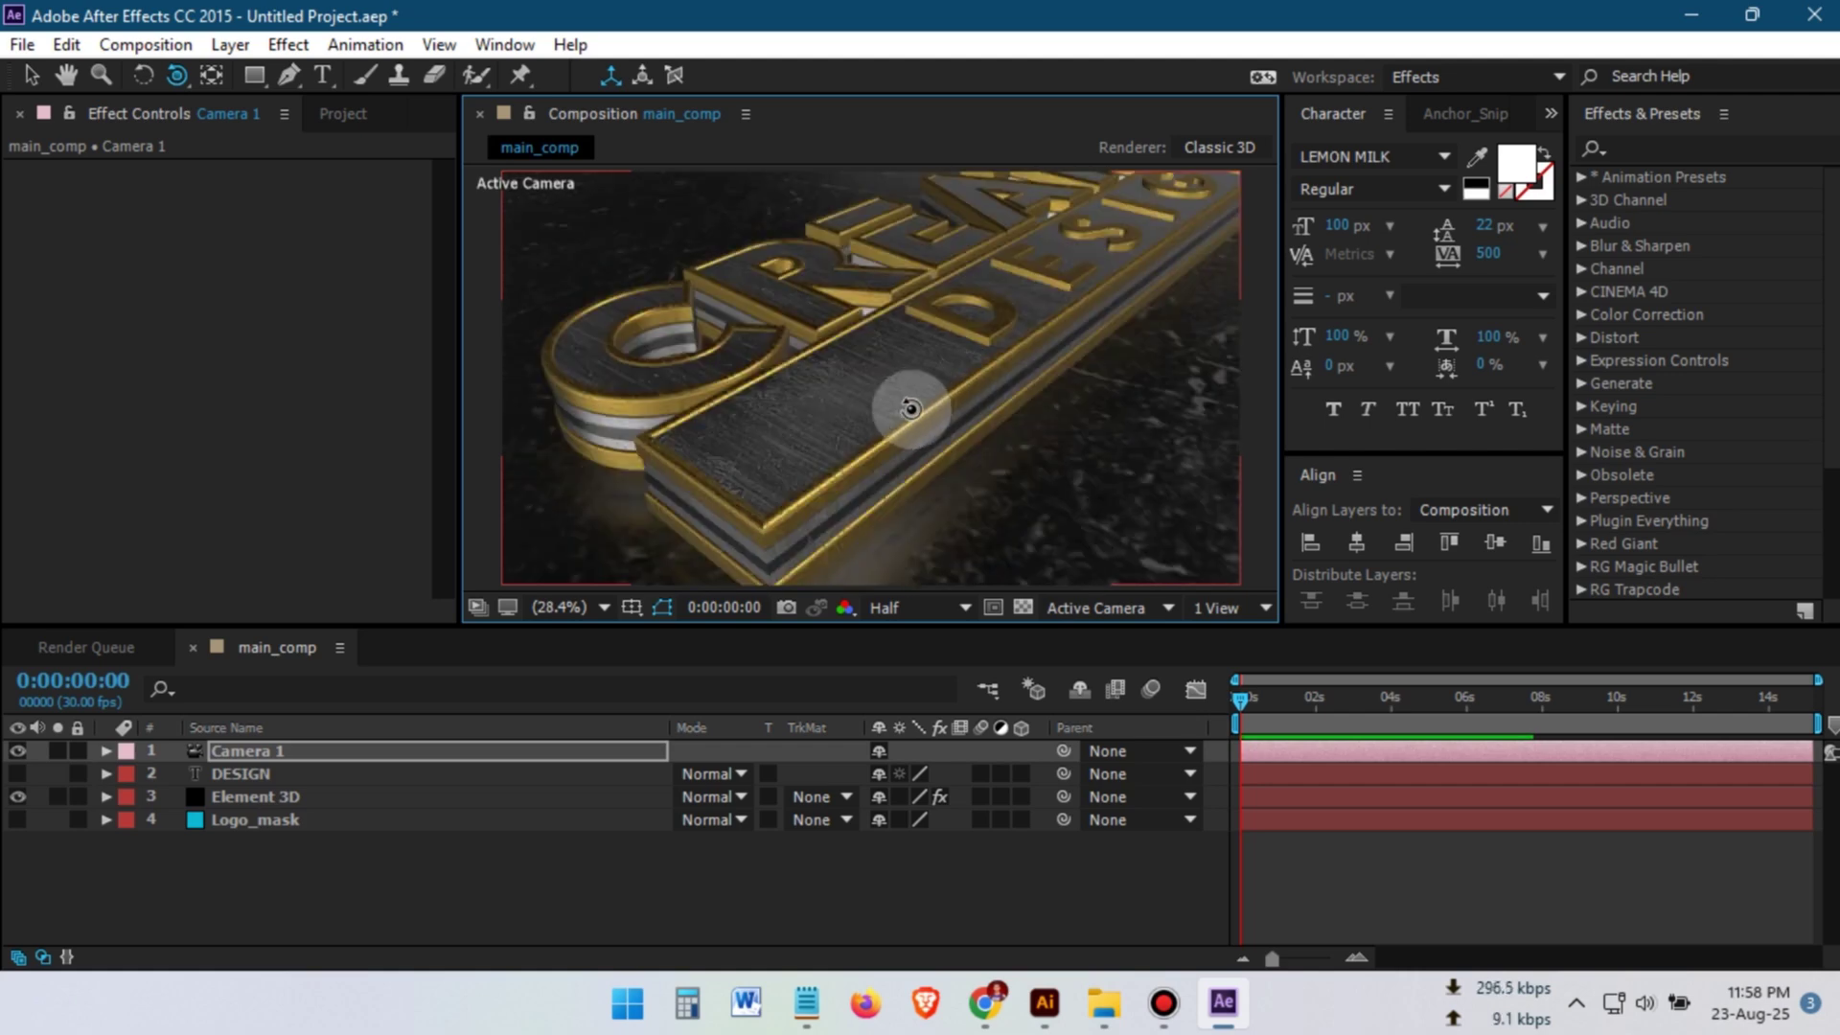
Step: Keyframe Camera 1's Position and Point of Interest at 0:00:03:01
{"action": "left_click", "coordinate": [1236, 703]}
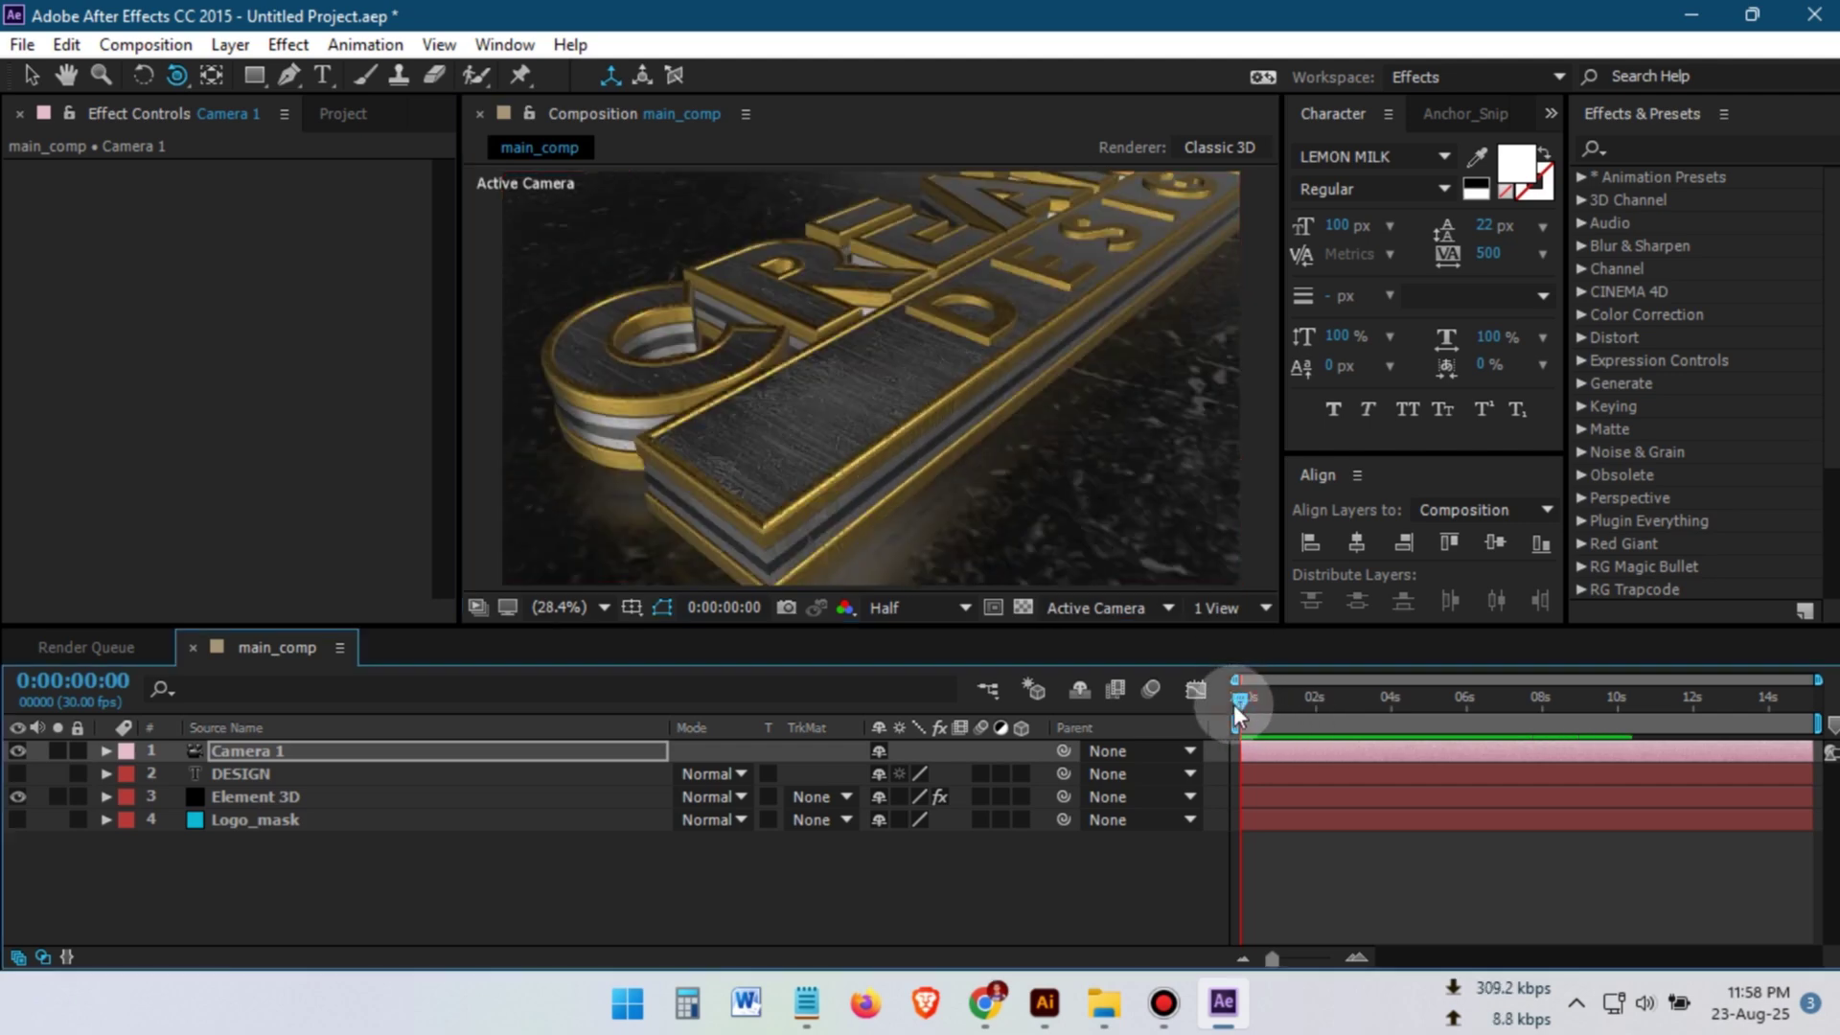
{"action": "left_click", "coordinate": [1350, 715]}
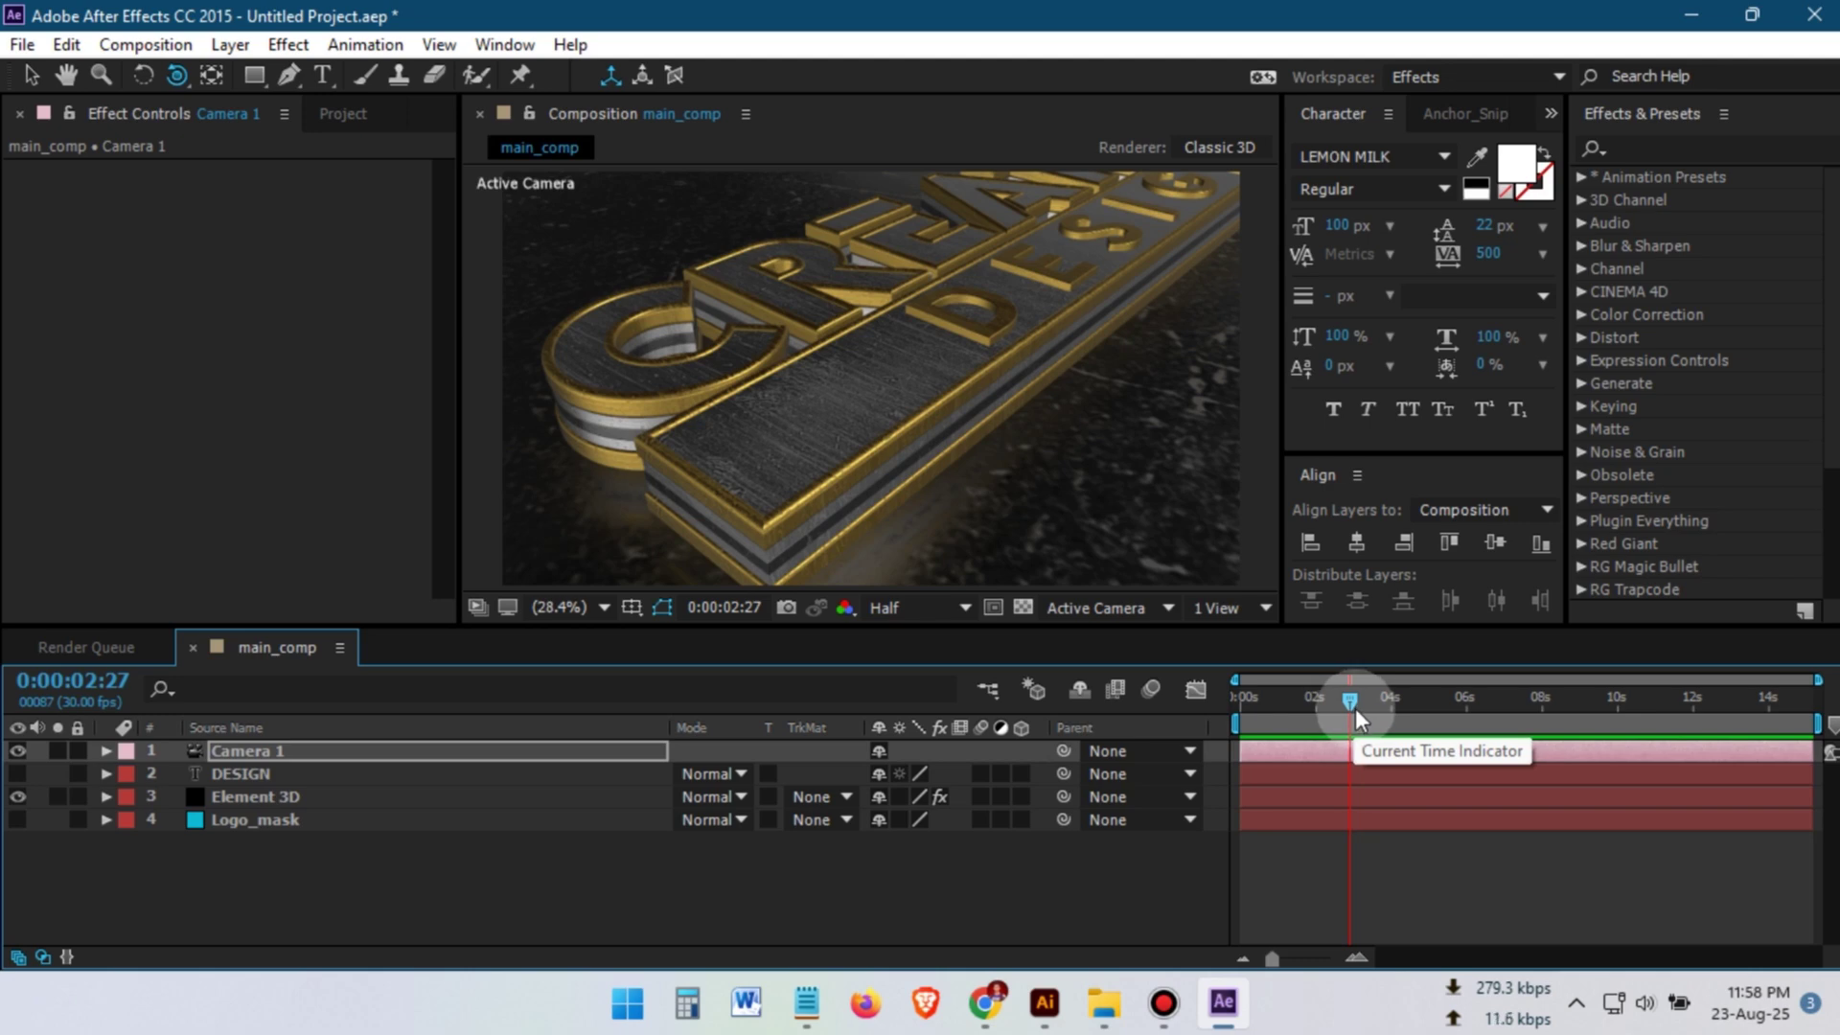
{"action": "left_click", "coordinate": [1355, 709]}
{"action": "key", "text": "p"}
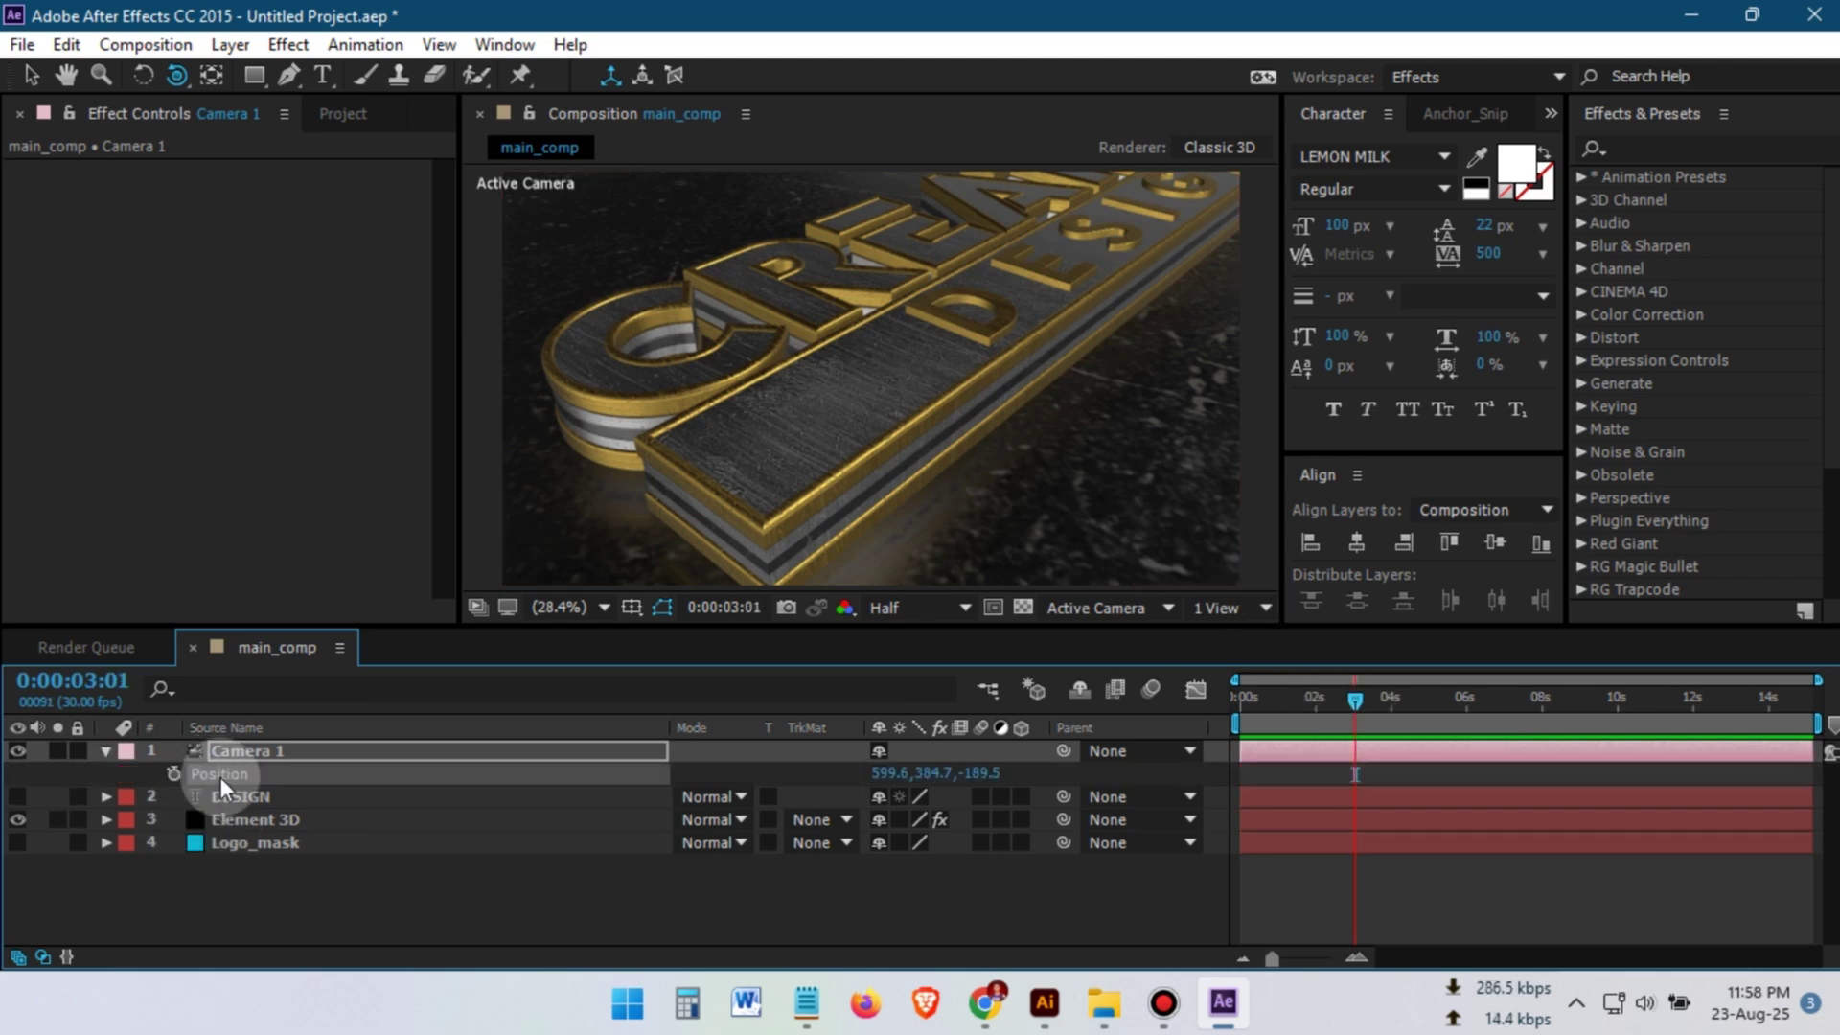
{"action": "key", "text": "shift+a"}
{"action": "left_click", "coordinate": [173, 774]}
{"action": "left_click", "coordinate": [174, 798]}
{"action": "left_click_drag", "start_coordinate": [1353, 707], "coordinate": [1246, 732]}
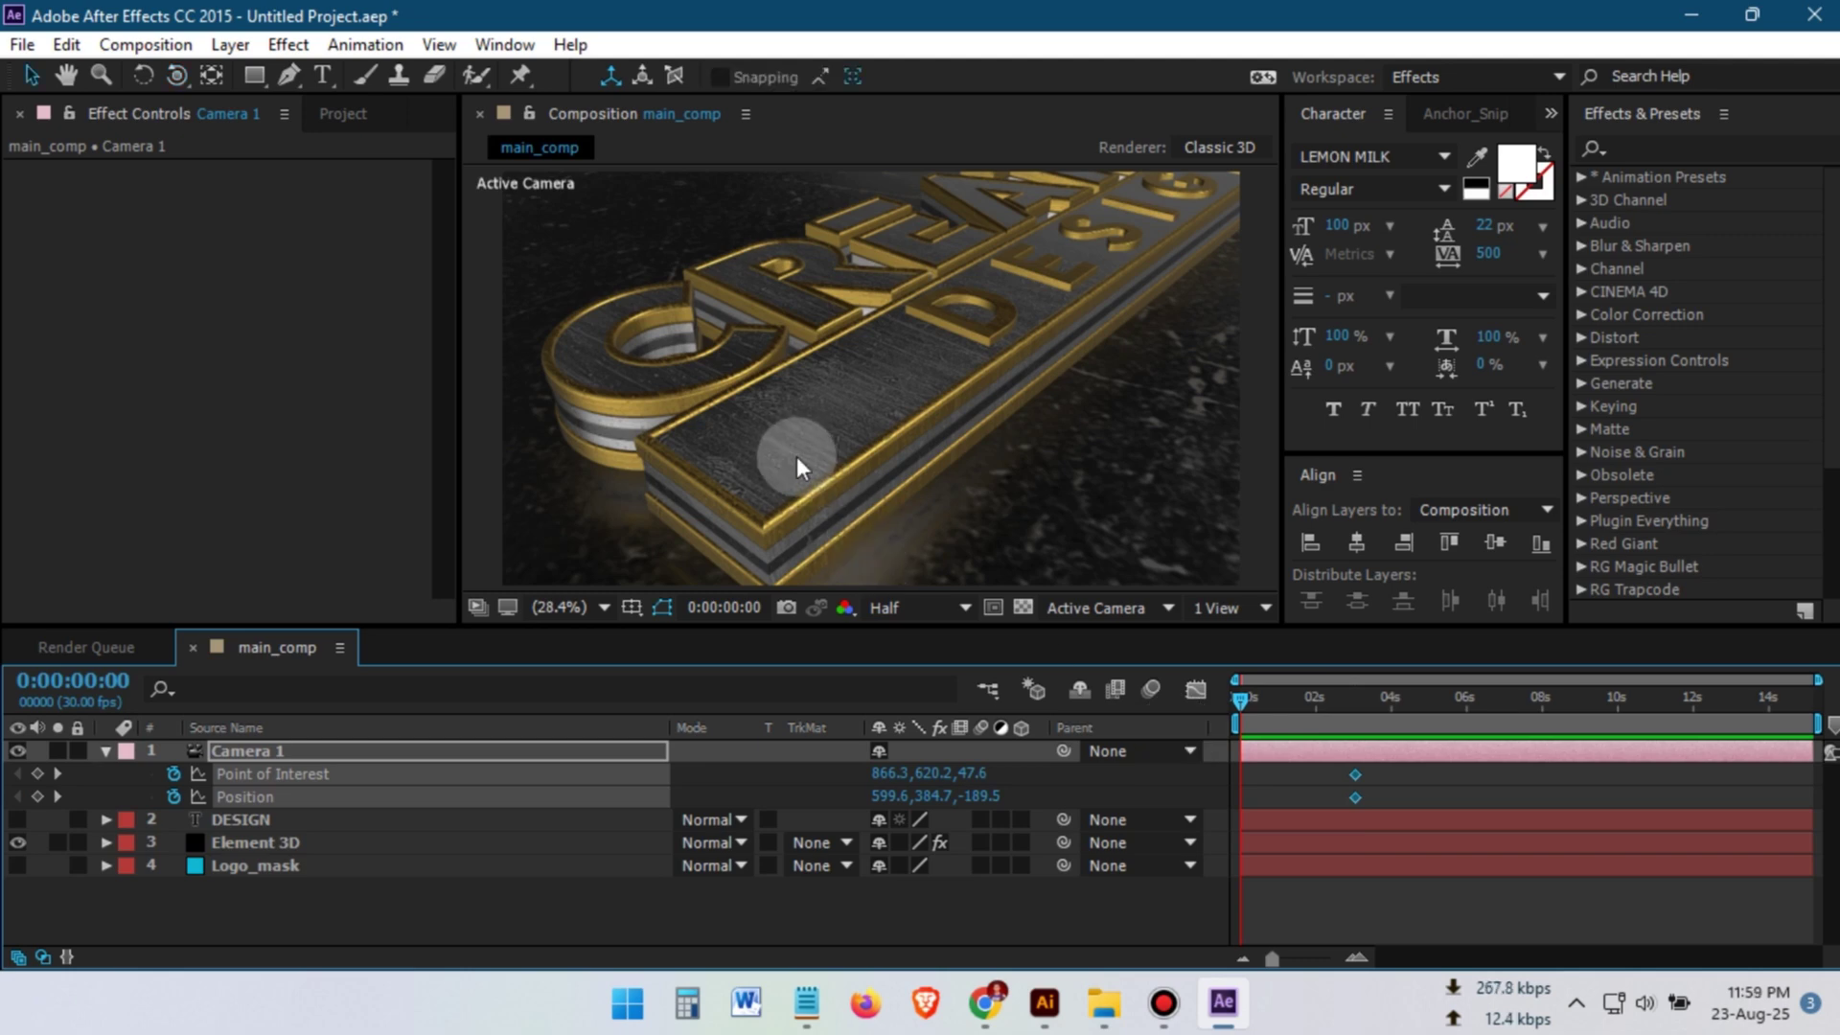
Step: Pan Camera 1's opening framing at 0:00, then preview the camera move
{"action": "left_click", "coordinate": [176, 74]}
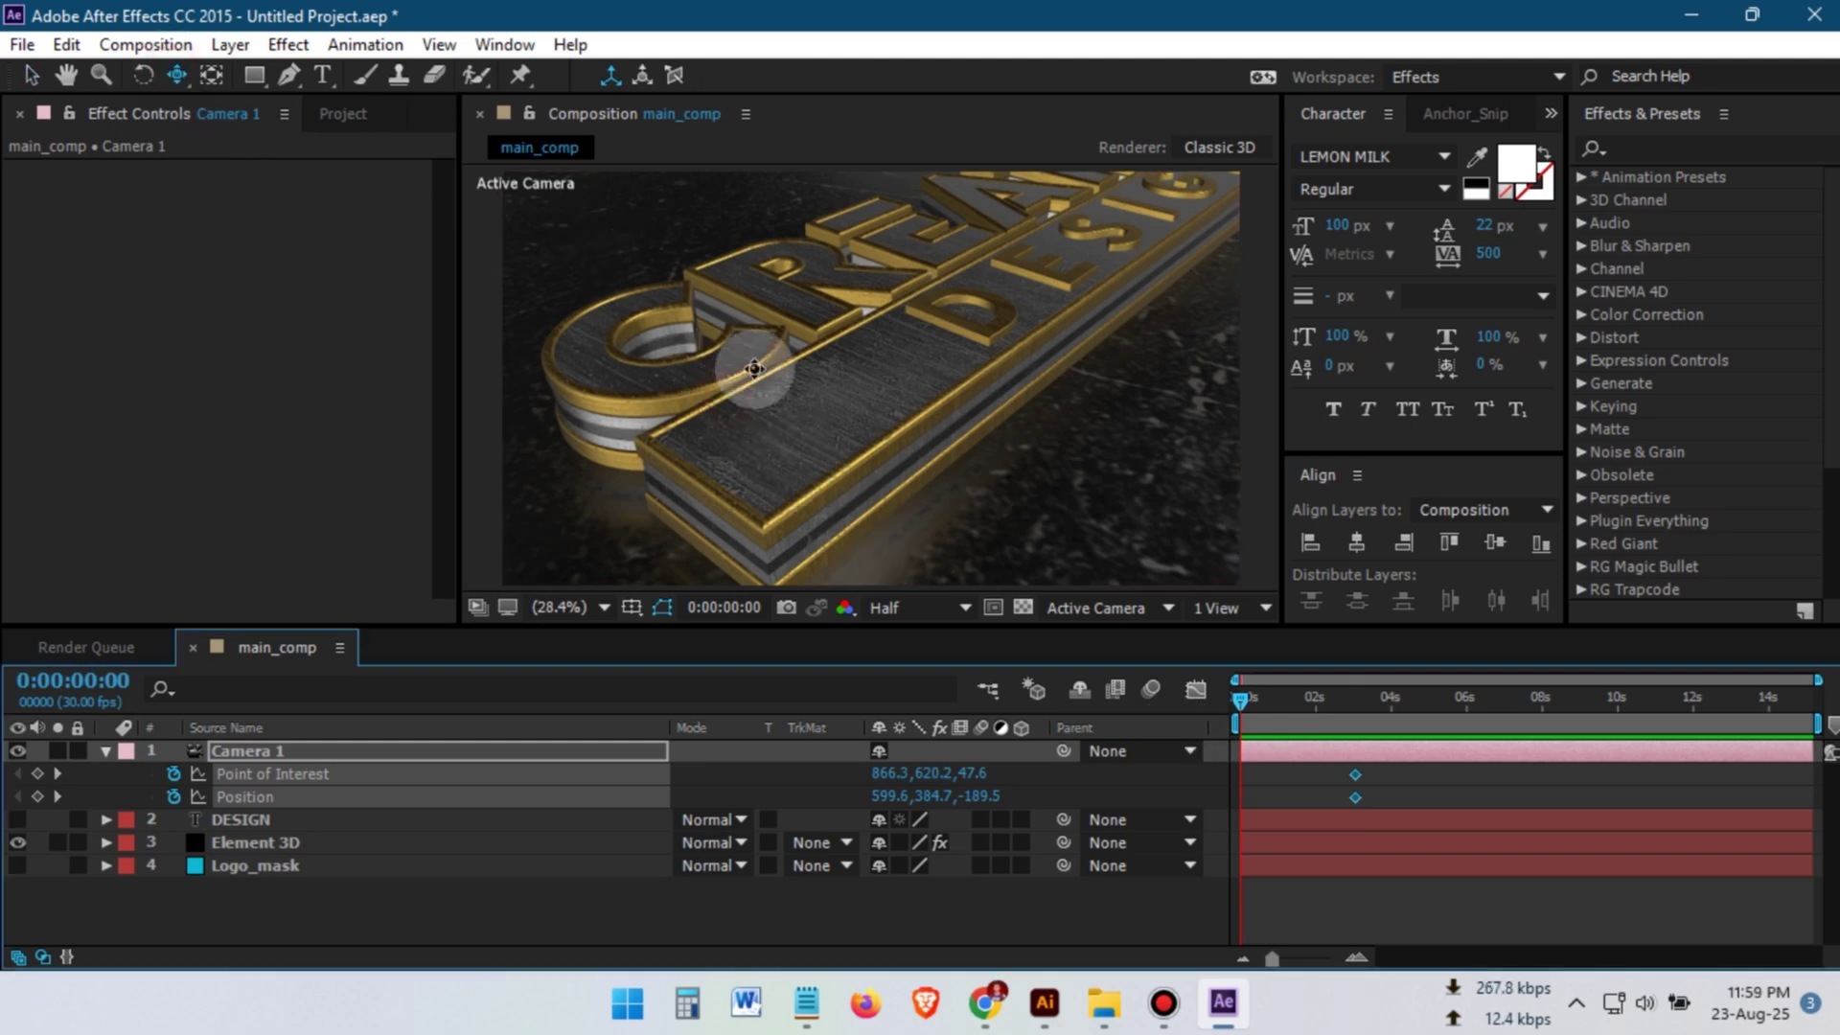
{"action": "left_click_drag", "start_coordinate": [740, 362], "coordinate": [843, 308]}
{"action": "key", "text": "space"}
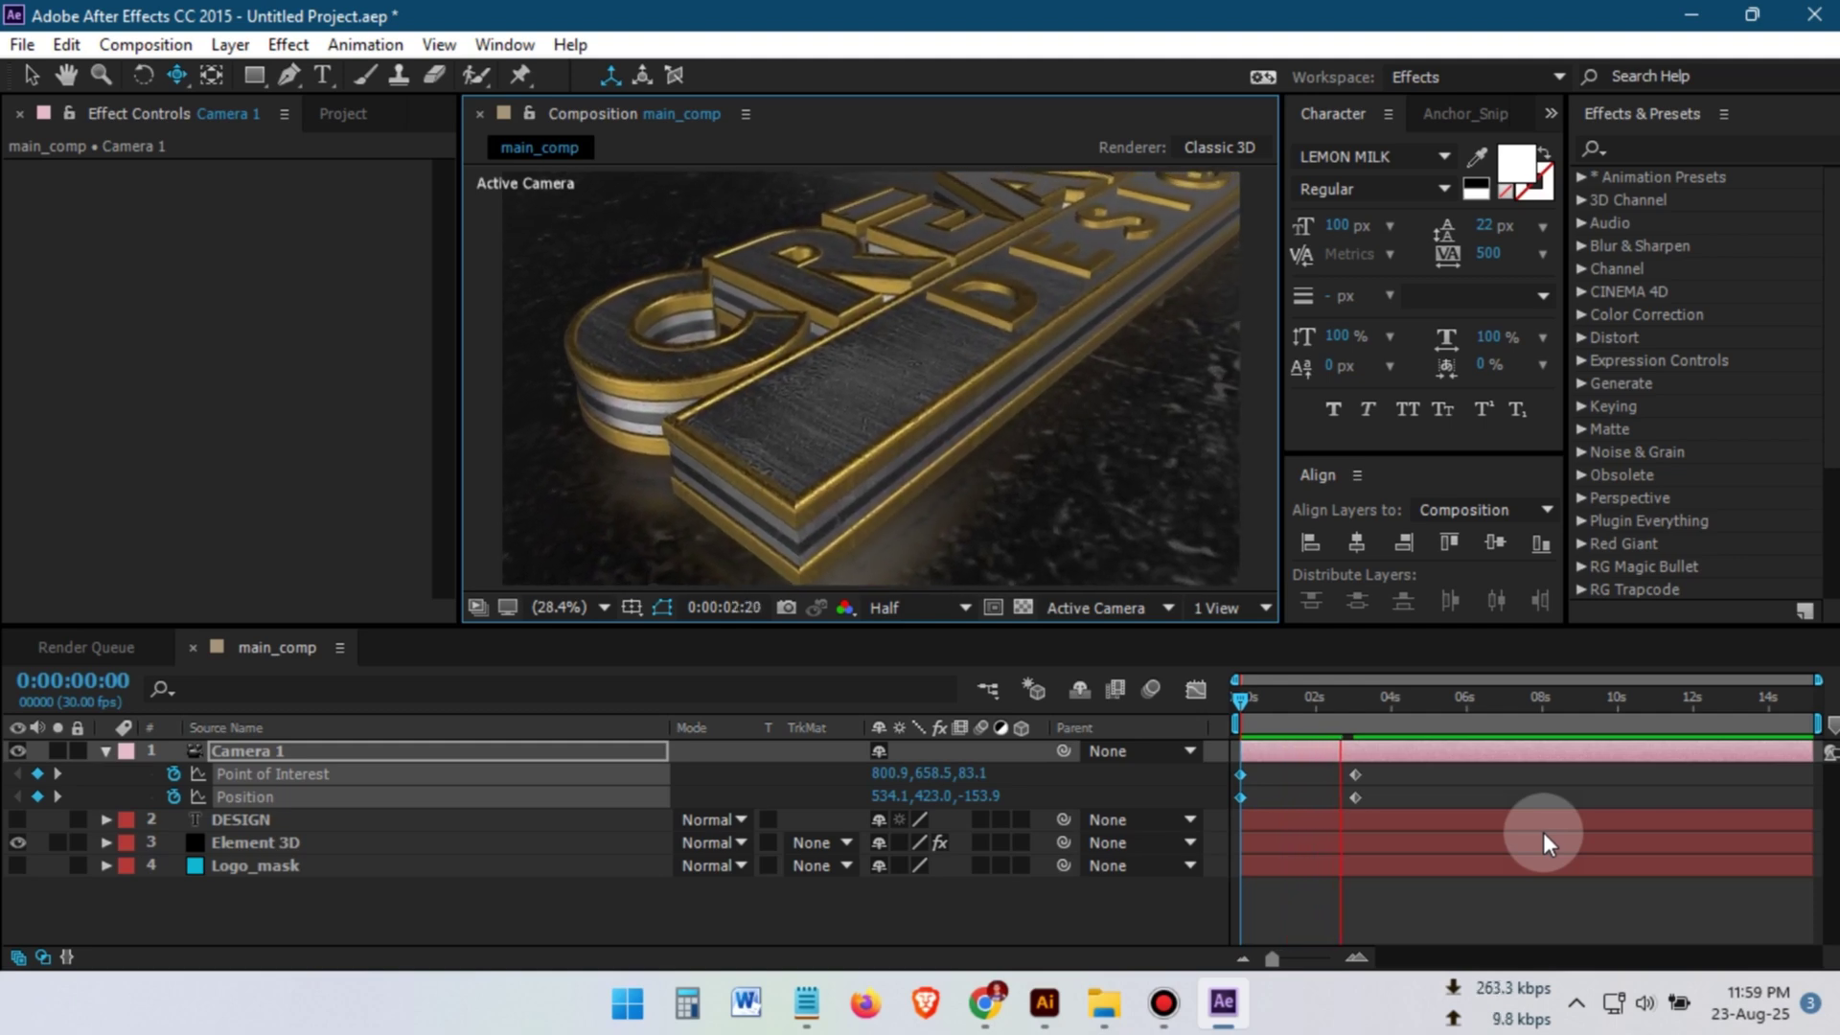
{"action": "left_click", "coordinate": [1377, 726]}
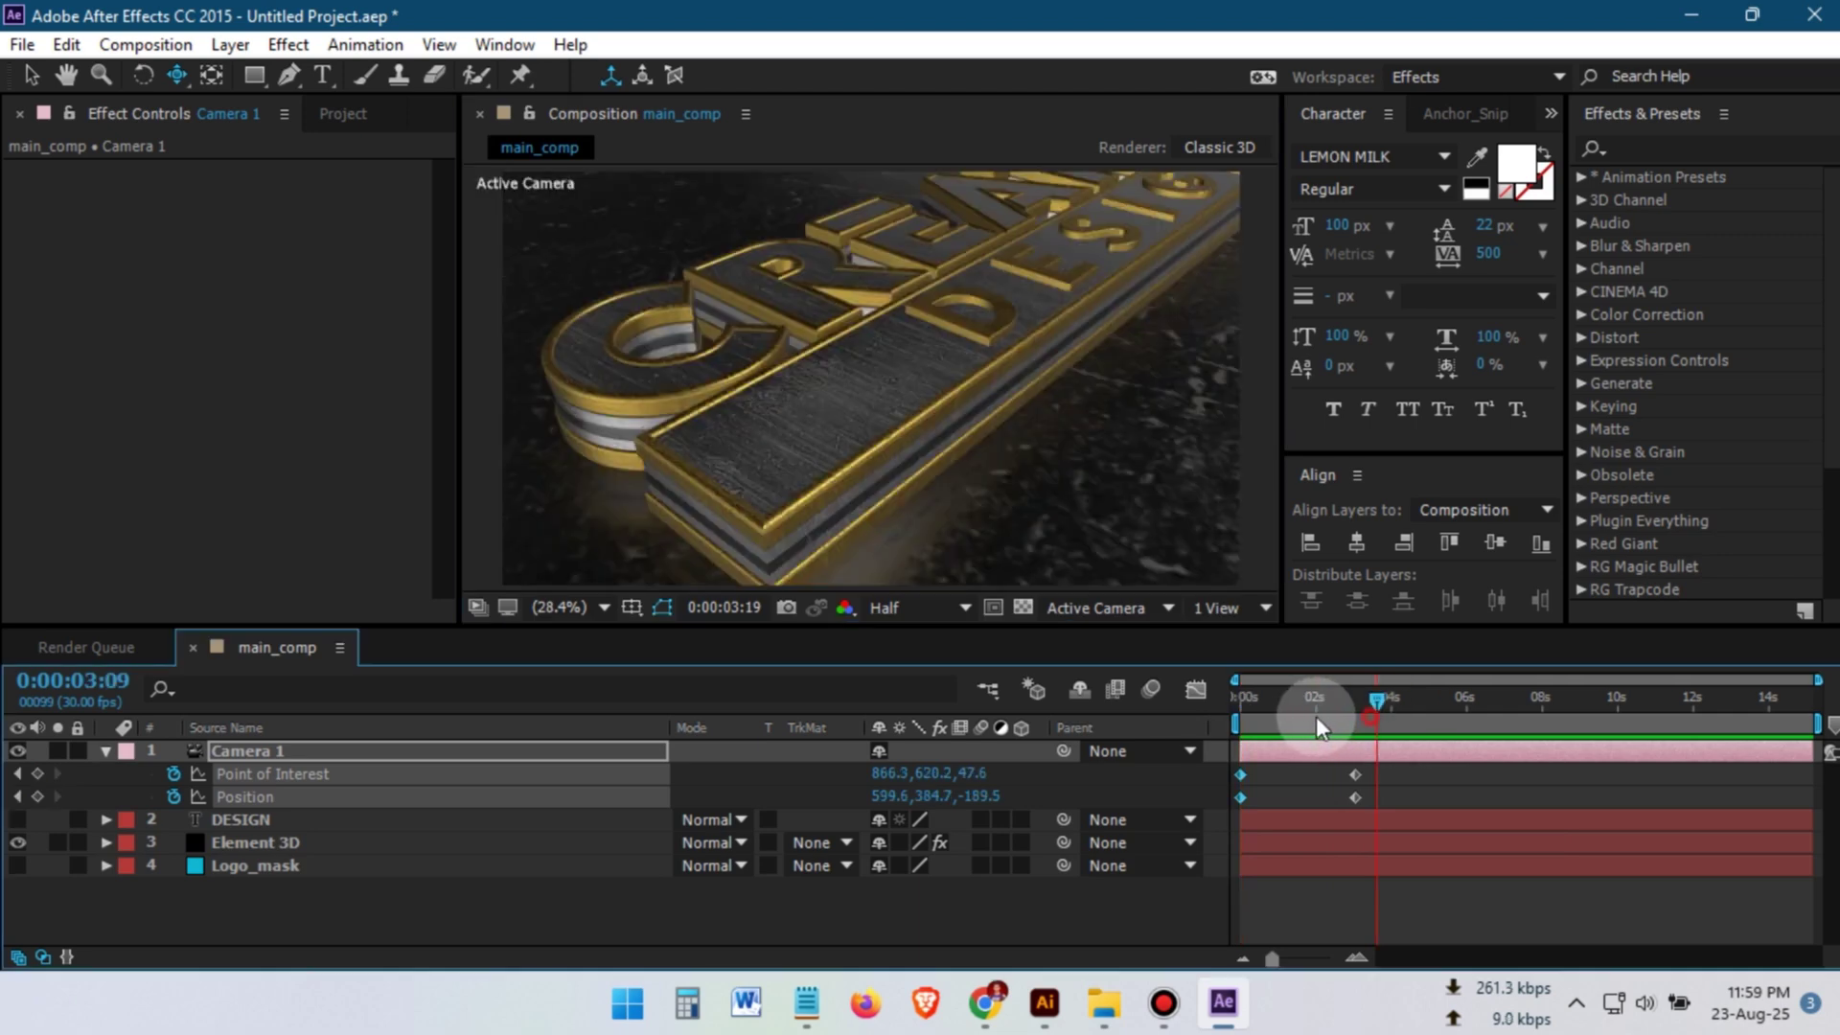
{"action": "key", "text": "Home"}
{"action": "key", "text": "space"}
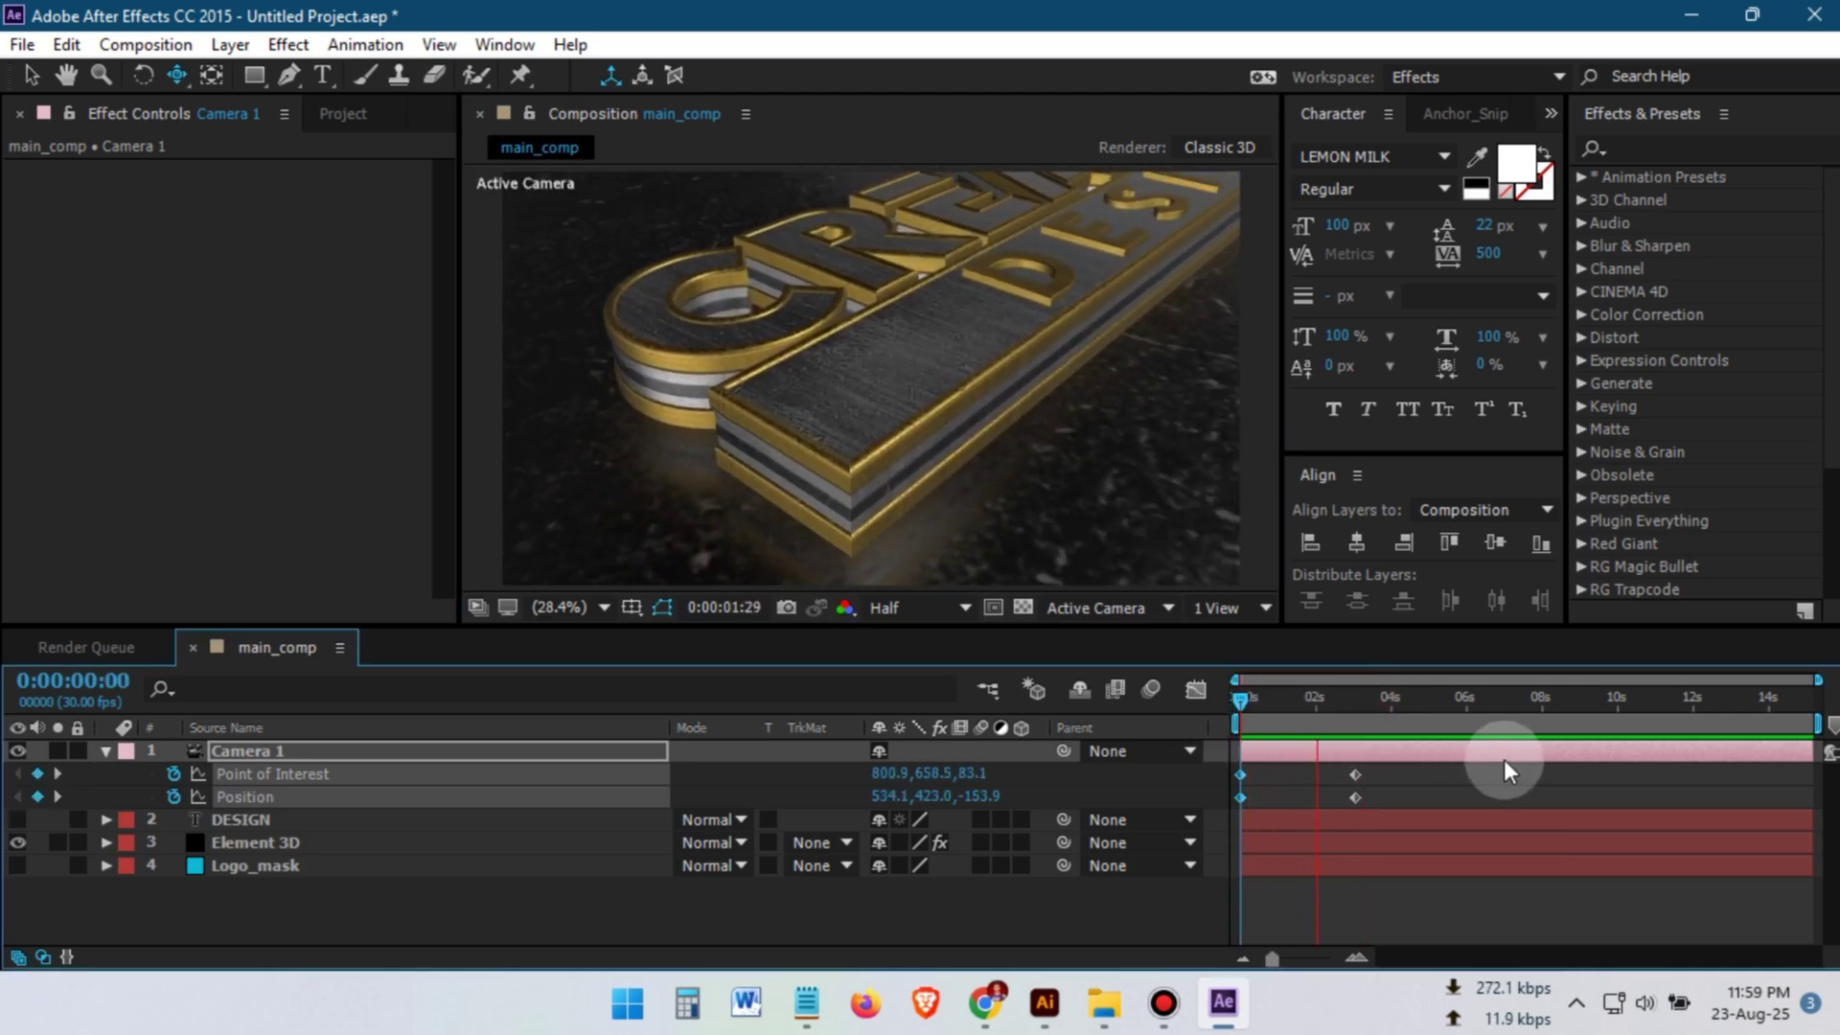
{"action": "left_click", "coordinate": [1435, 738]}
{"action": "left_click", "coordinate": [1394, 708]}
{"action": "left_click_drag", "start_coordinate": [1393, 707], "coordinate": [1389, 705]}
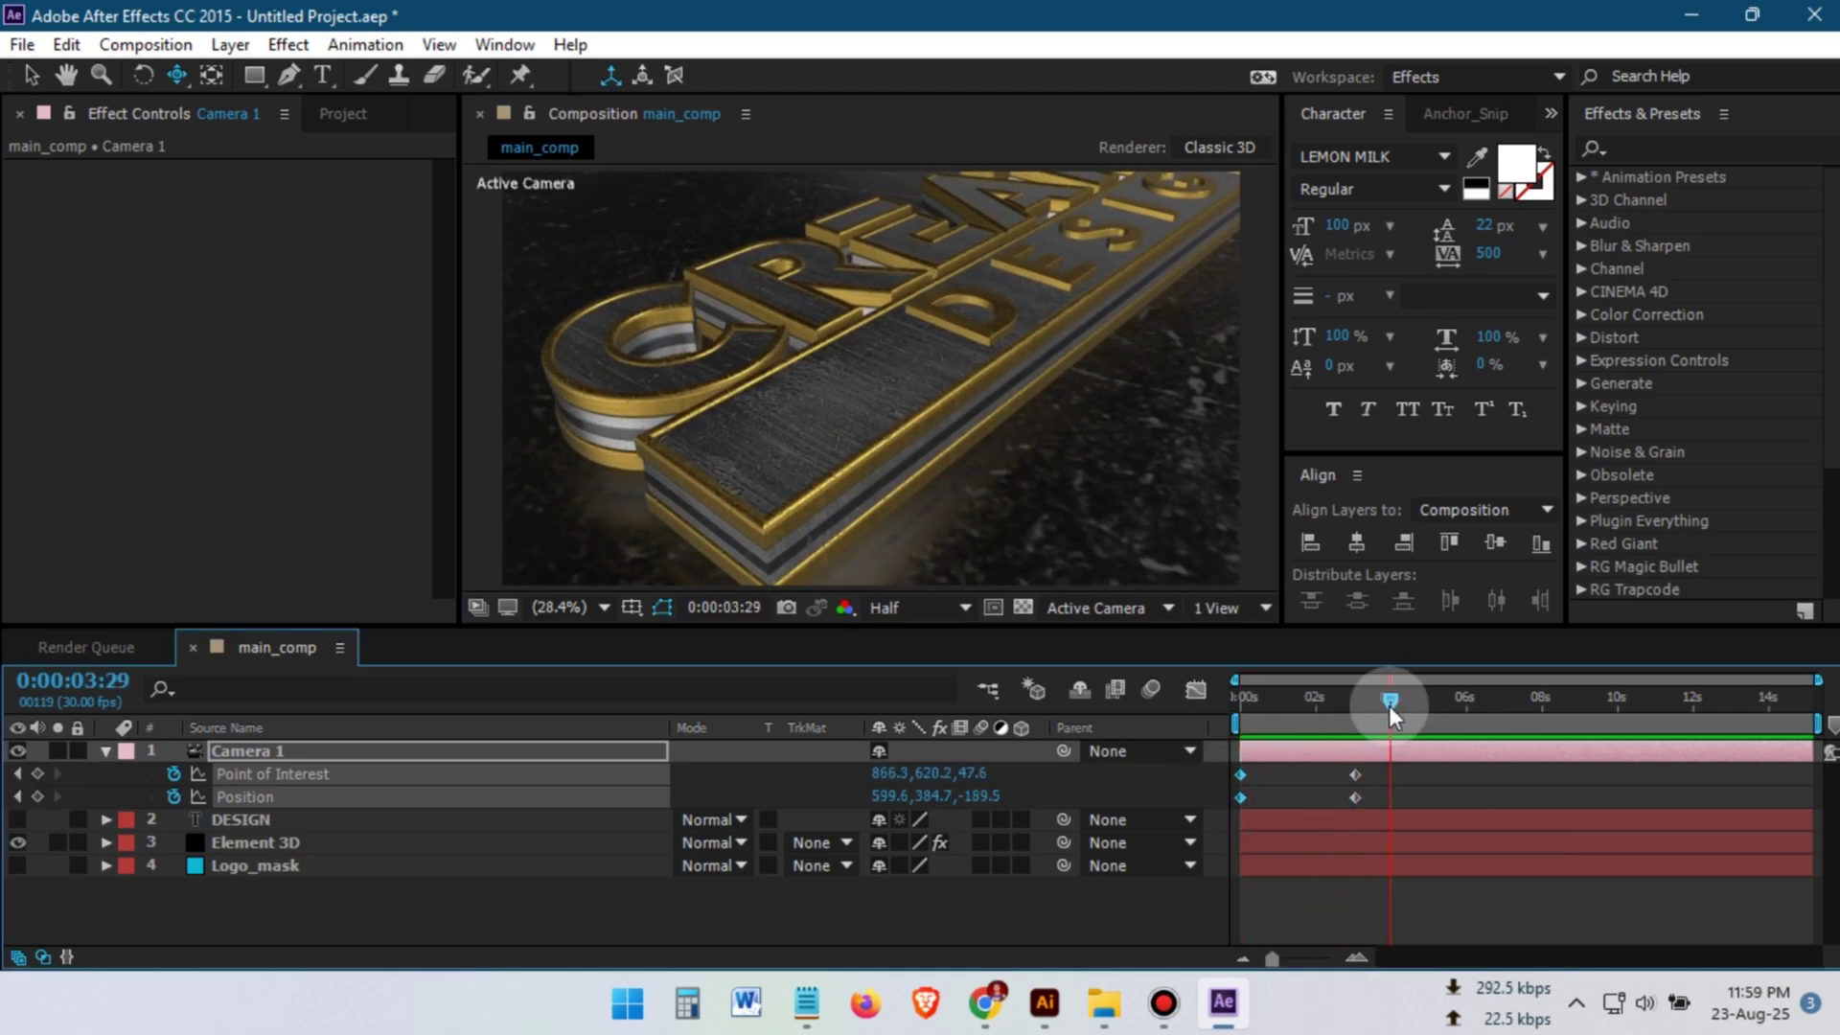
Step: Split Camera 1 at 3:01 into Camera 2 and delete Camera 2's copied keyframes
{"action": "left_click", "coordinate": [485, 753]}
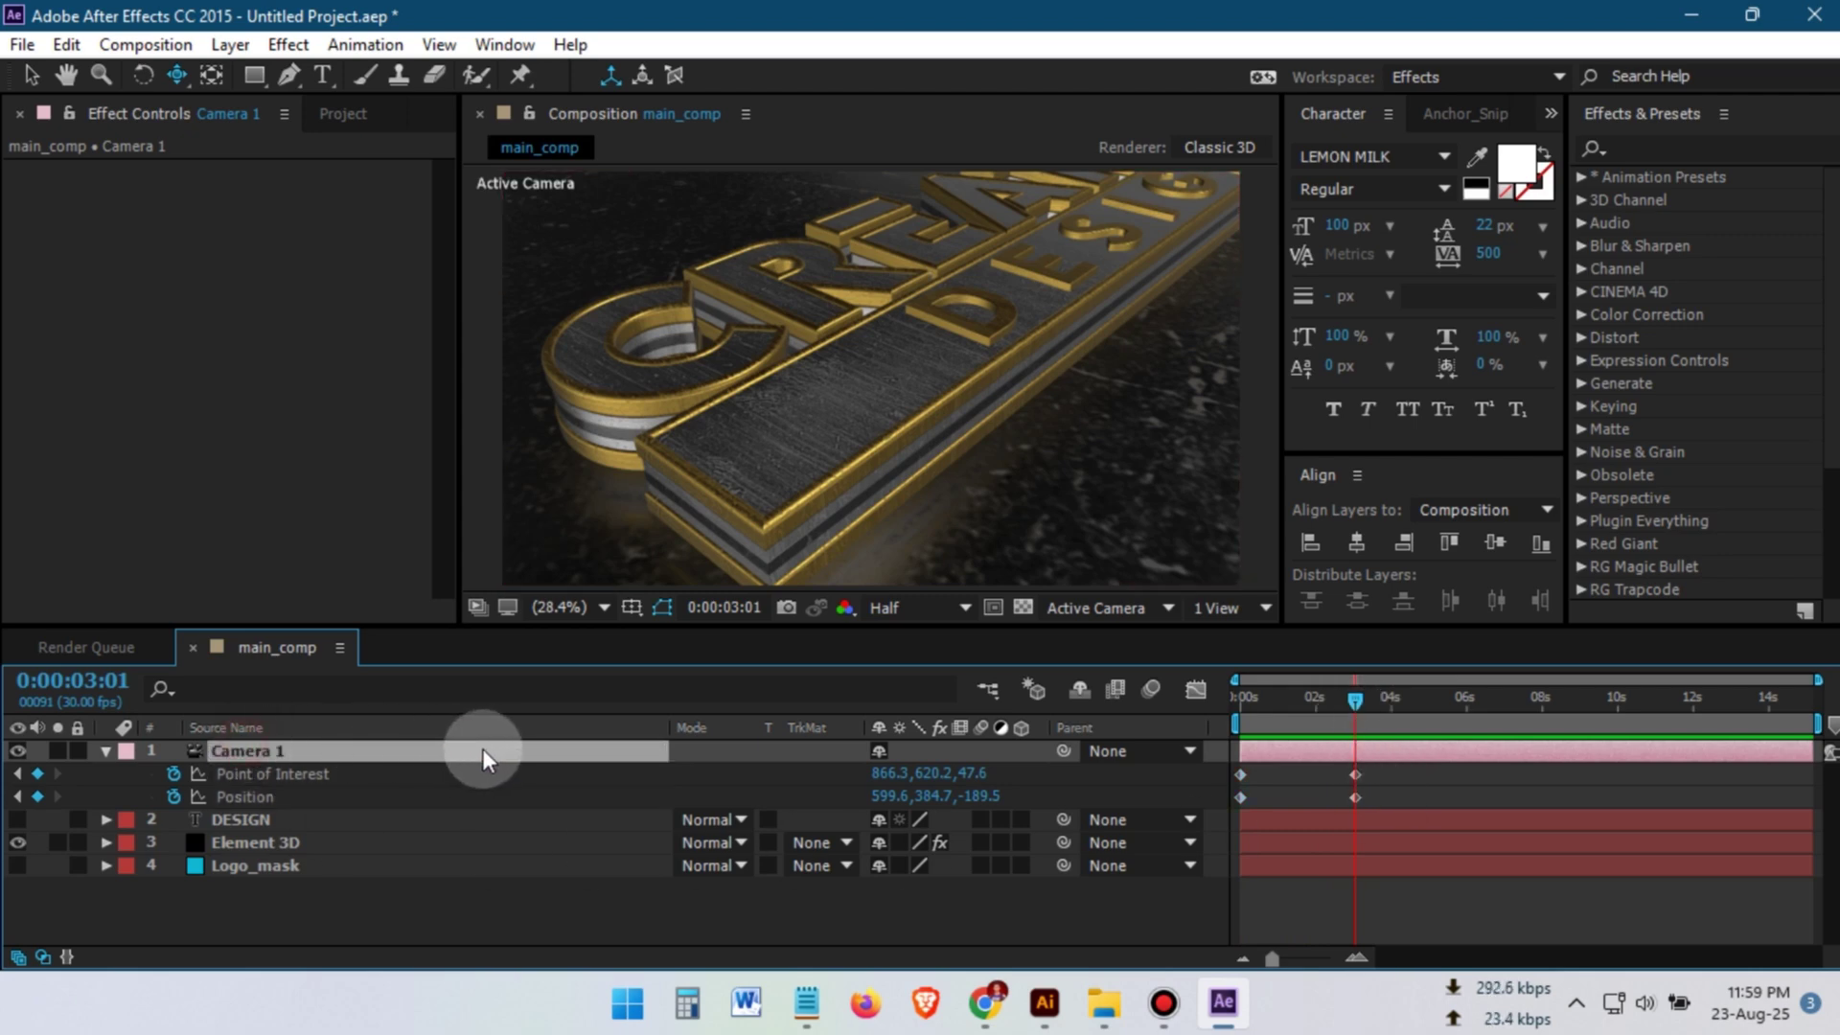
{"action": "key", "text": "ctrl+shift+d"}
{"action": "key", "text": "u"}
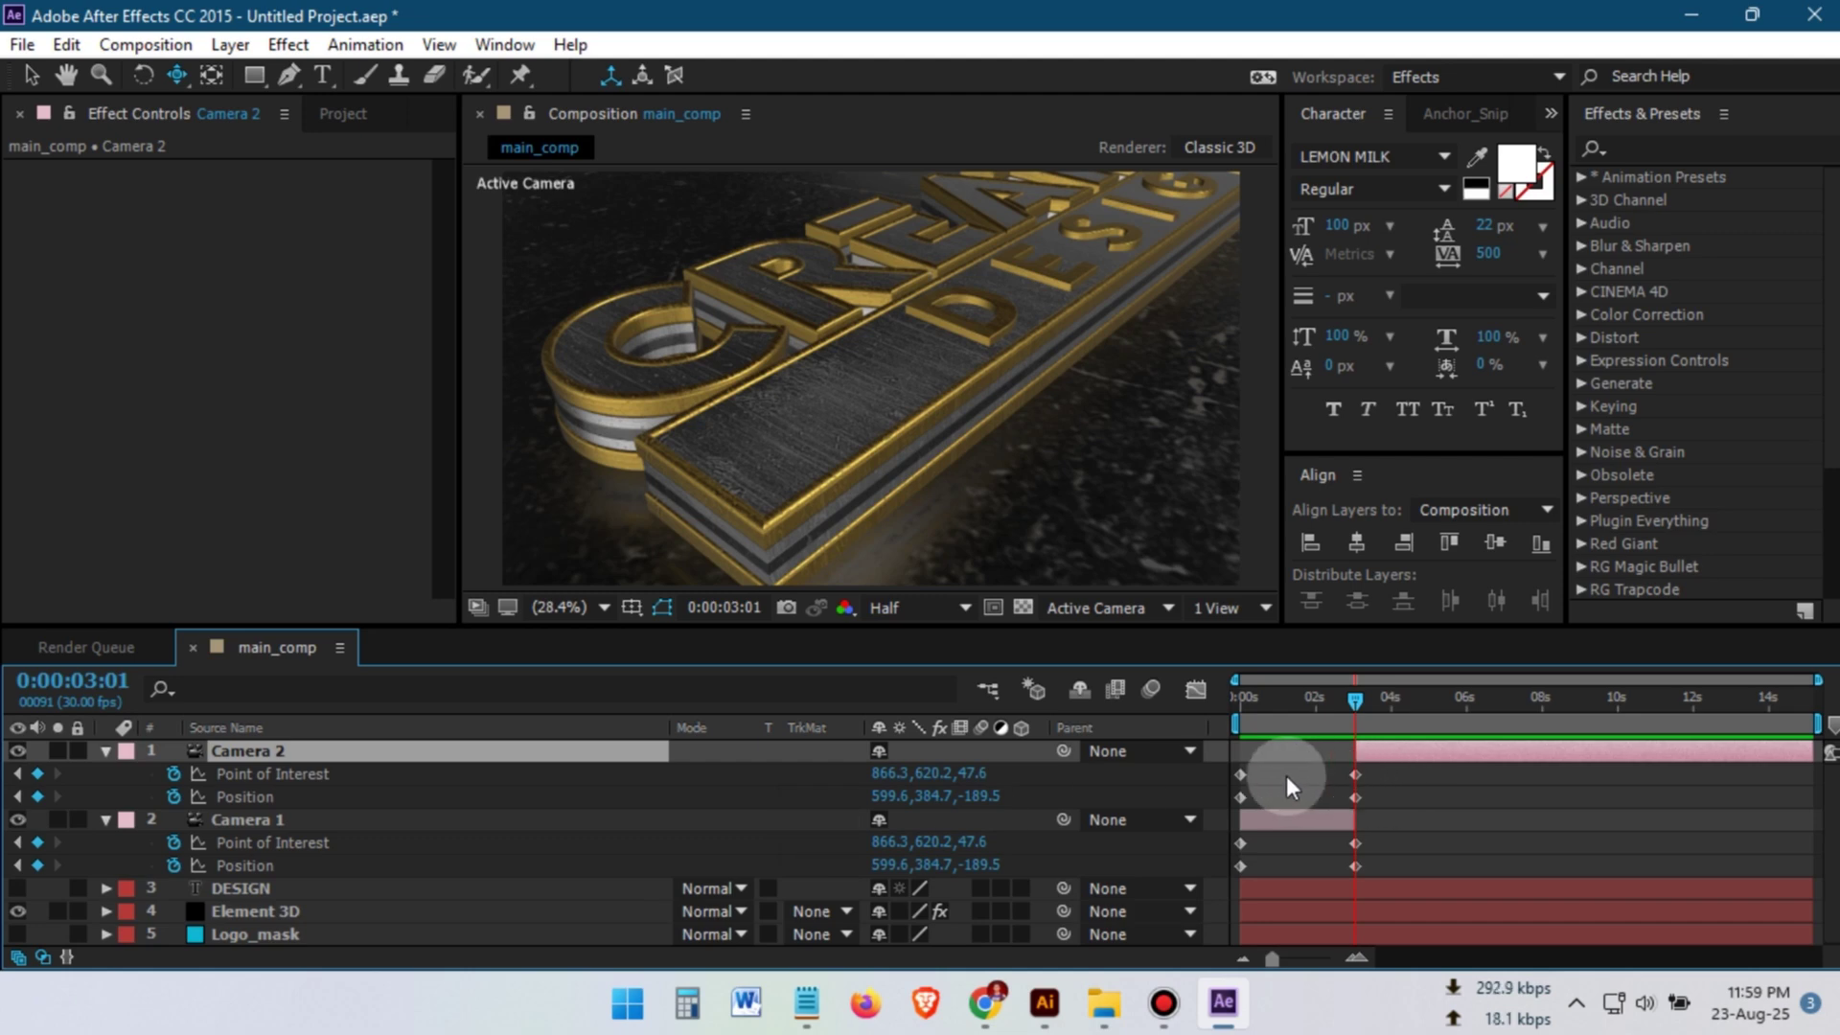
{"action": "left_click_drag", "start_coordinate": [1286, 775], "coordinate": [1221, 804]}
{"action": "key", "text": "Delete"}
{"action": "left_click_drag", "start_coordinate": [1377, 764], "coordinate": [1338, 799]}
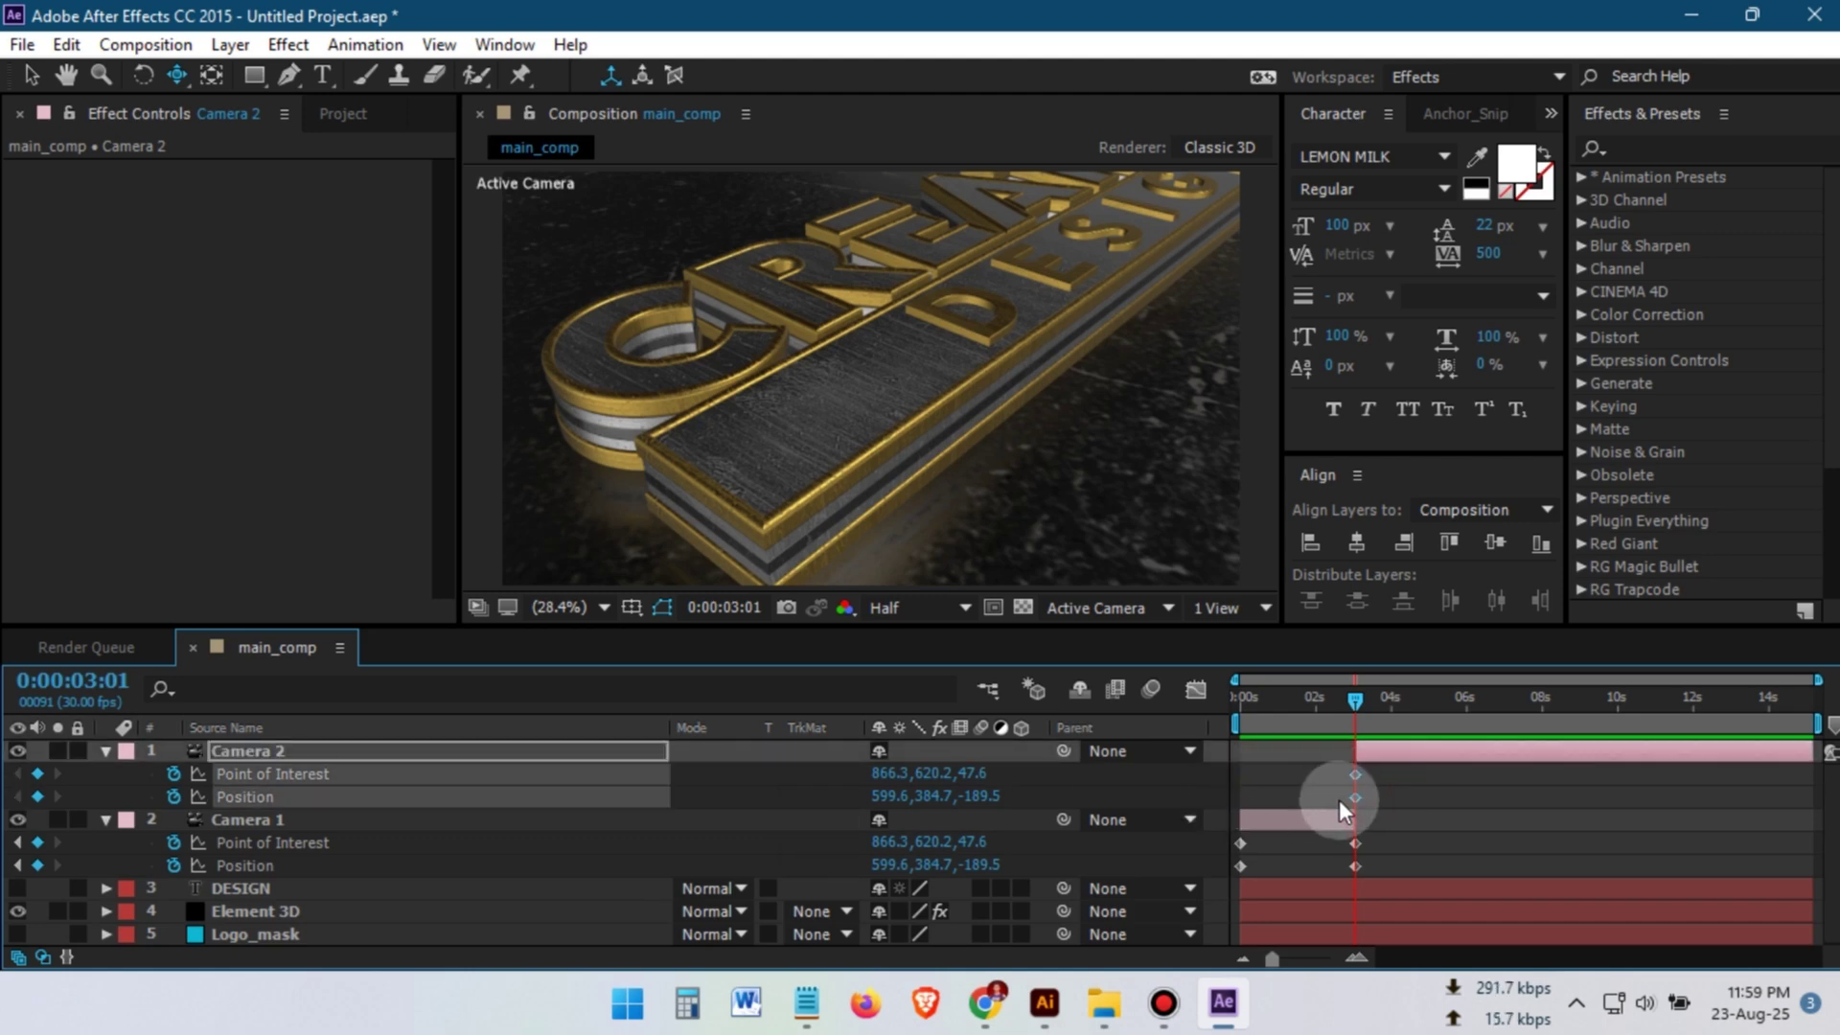
{"action": "key", "text": "Delete"}
Step: Orbit Camera 2 across the DESIGN lettering and keyframe its Position and Point of Interest at 3:01
{"action": "key", "text": "c"}
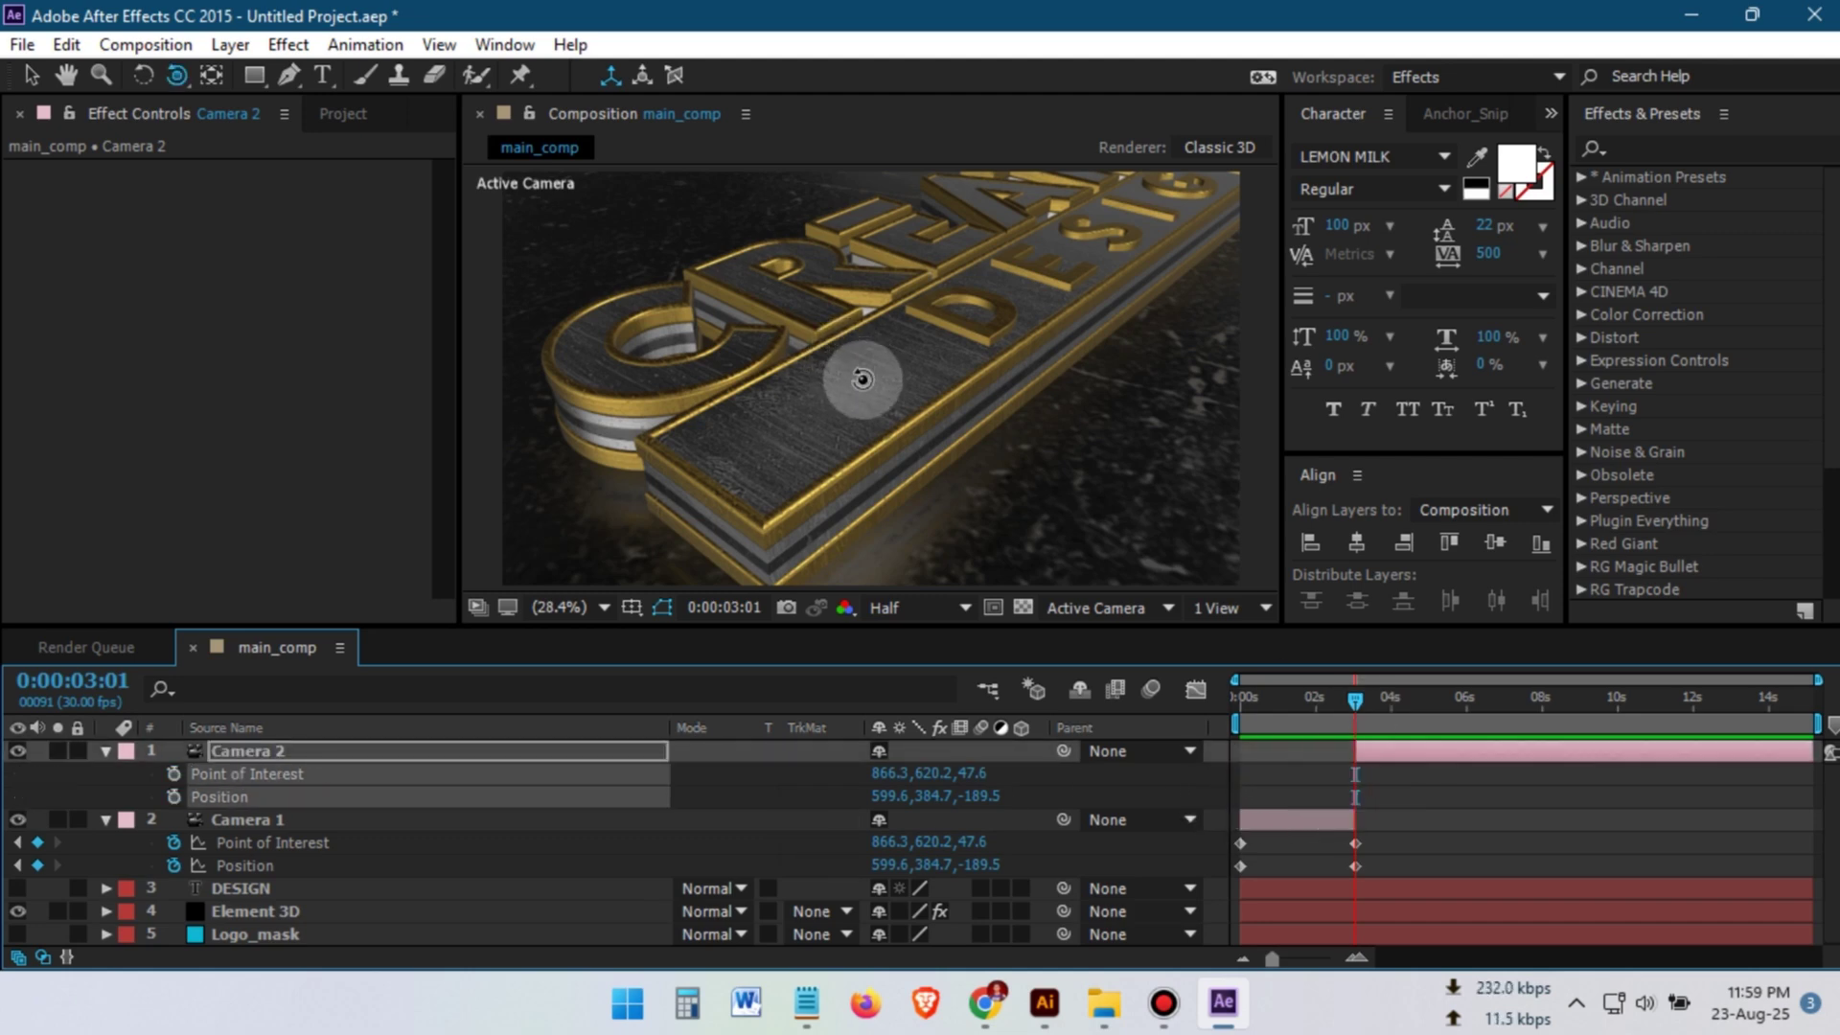
{"action": "left_click_drag", "start_coordinate": [859, 378], "coordinate": [772, 402]}
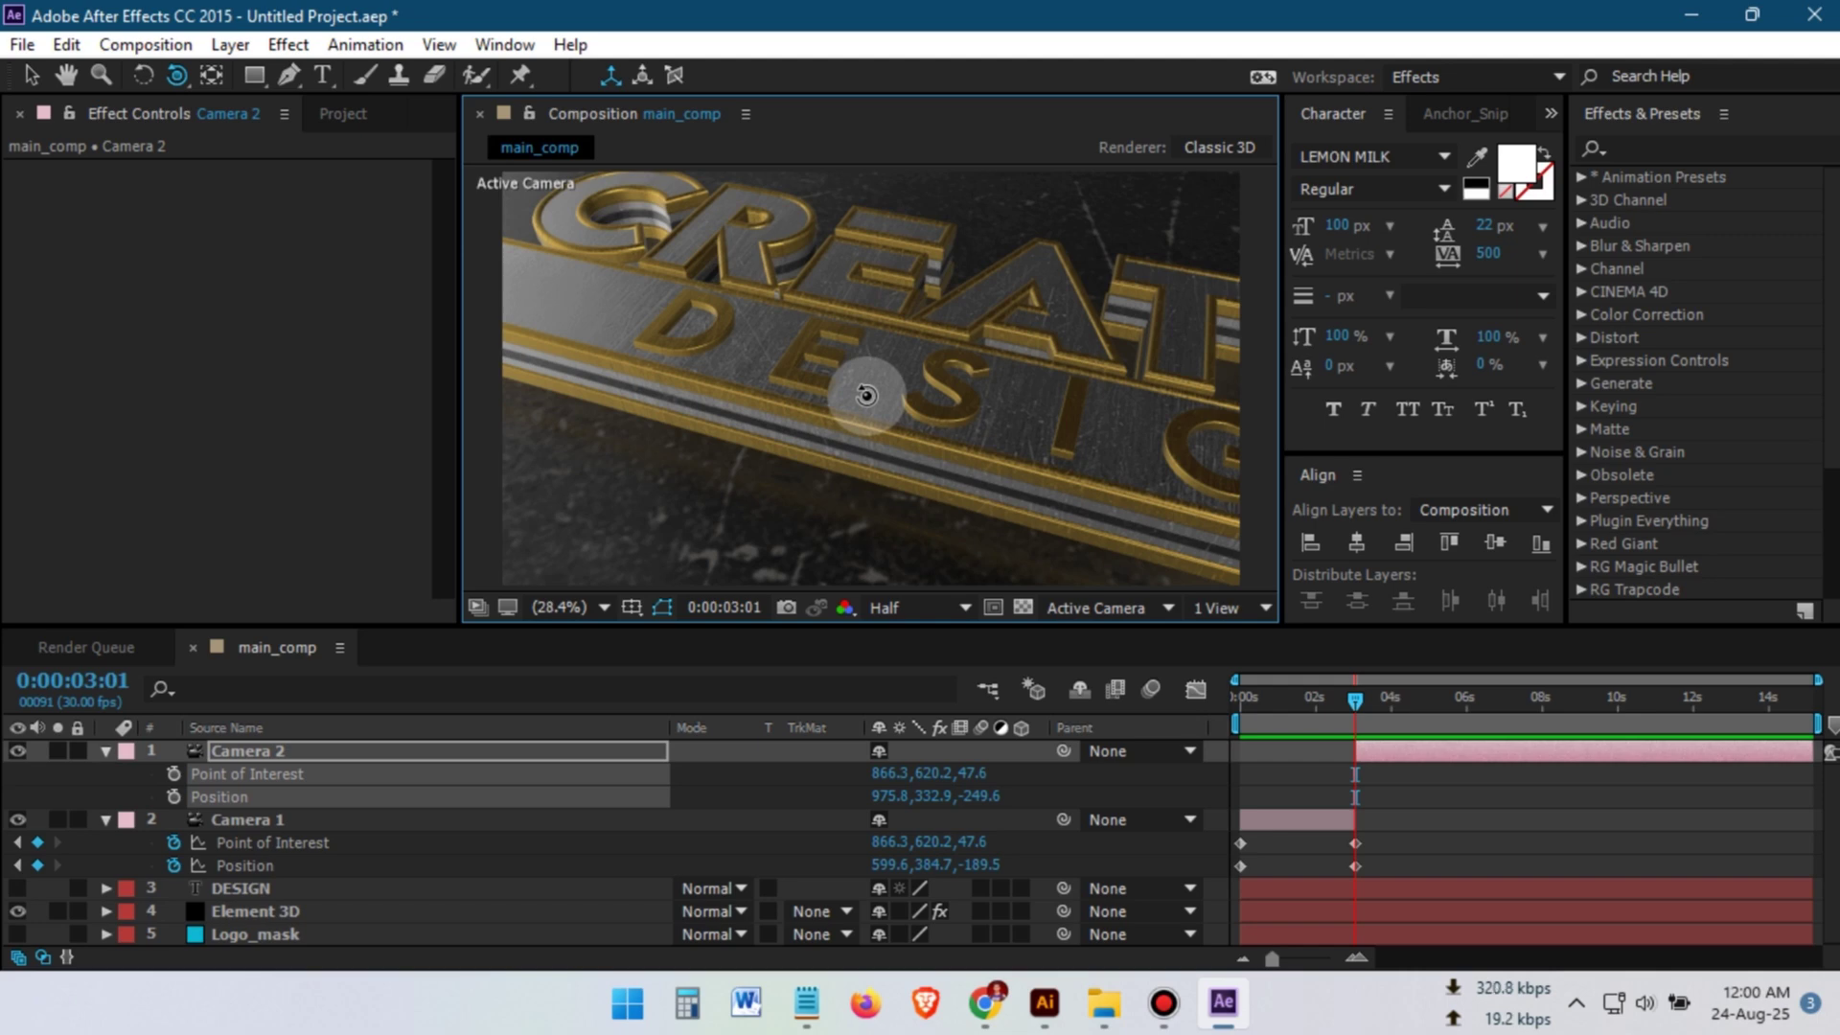
{"action": "scroll", "coordinate": [872, 370], "scroll_direction": "up", "scroll_amount": 2}
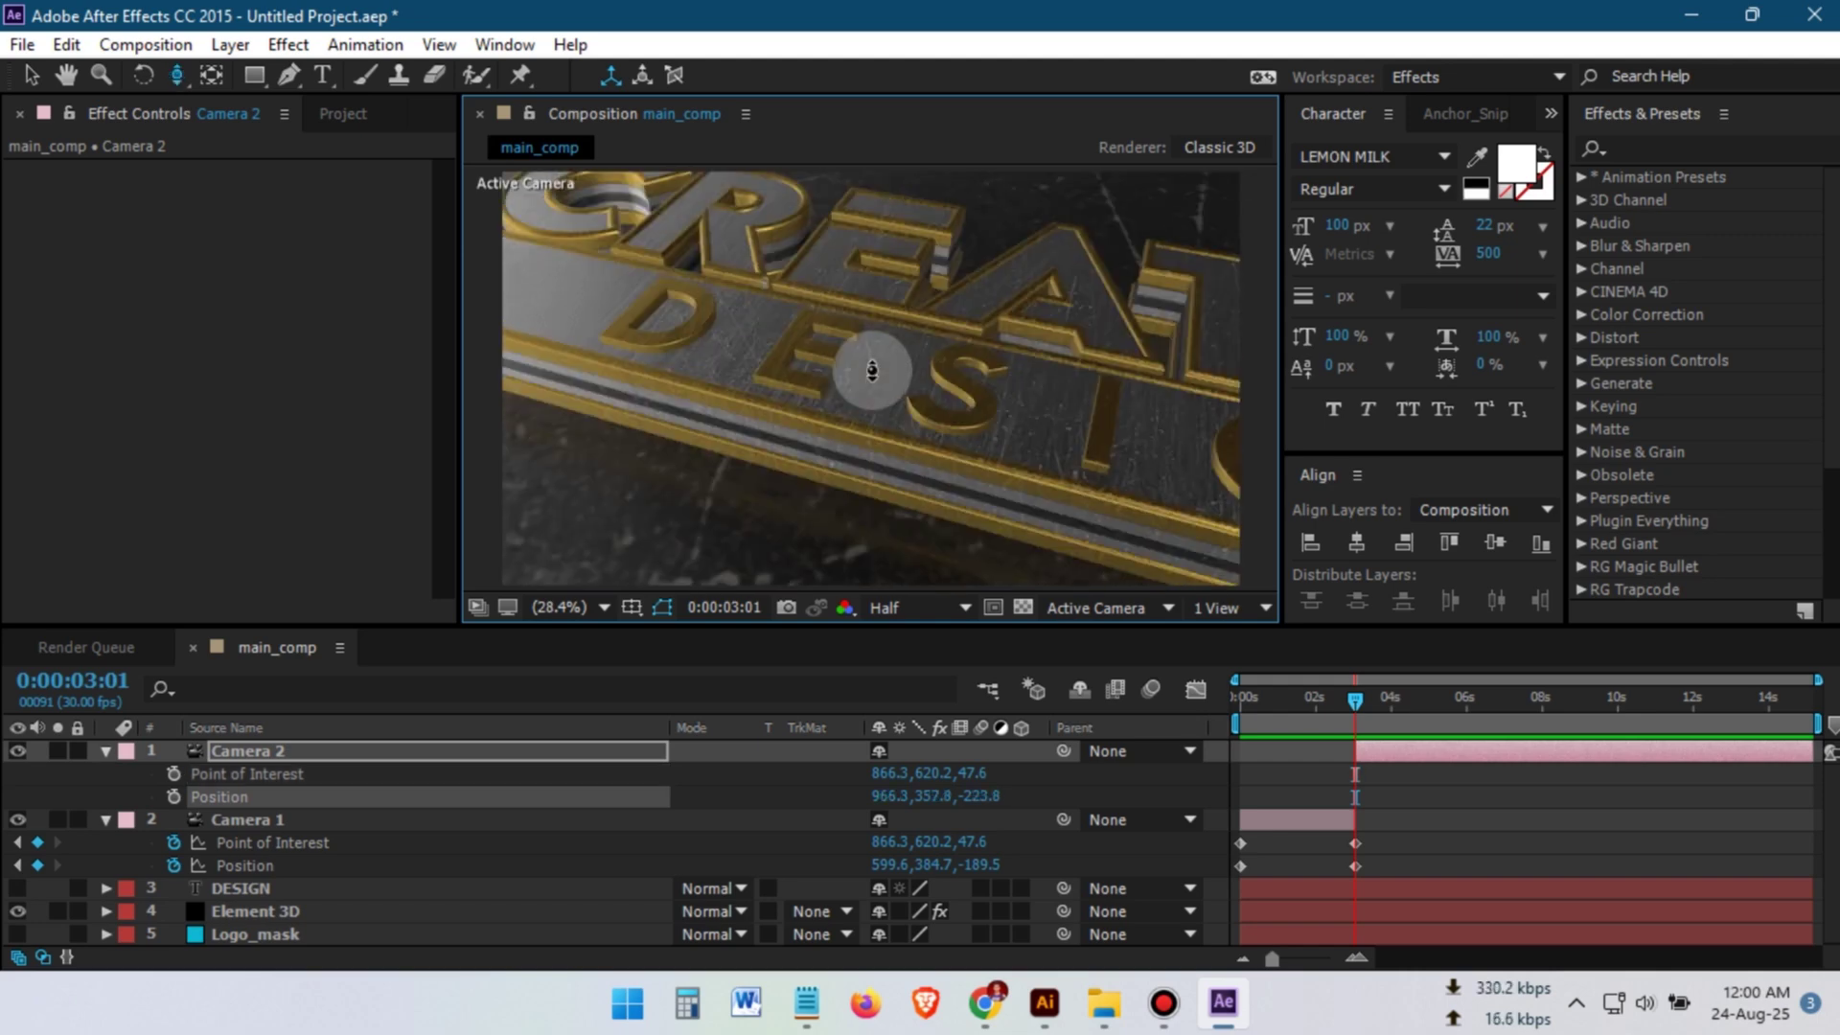
{"action": "left_click_drag", "start_coordinate": [871, 370], "coordinate": [871, 378]}
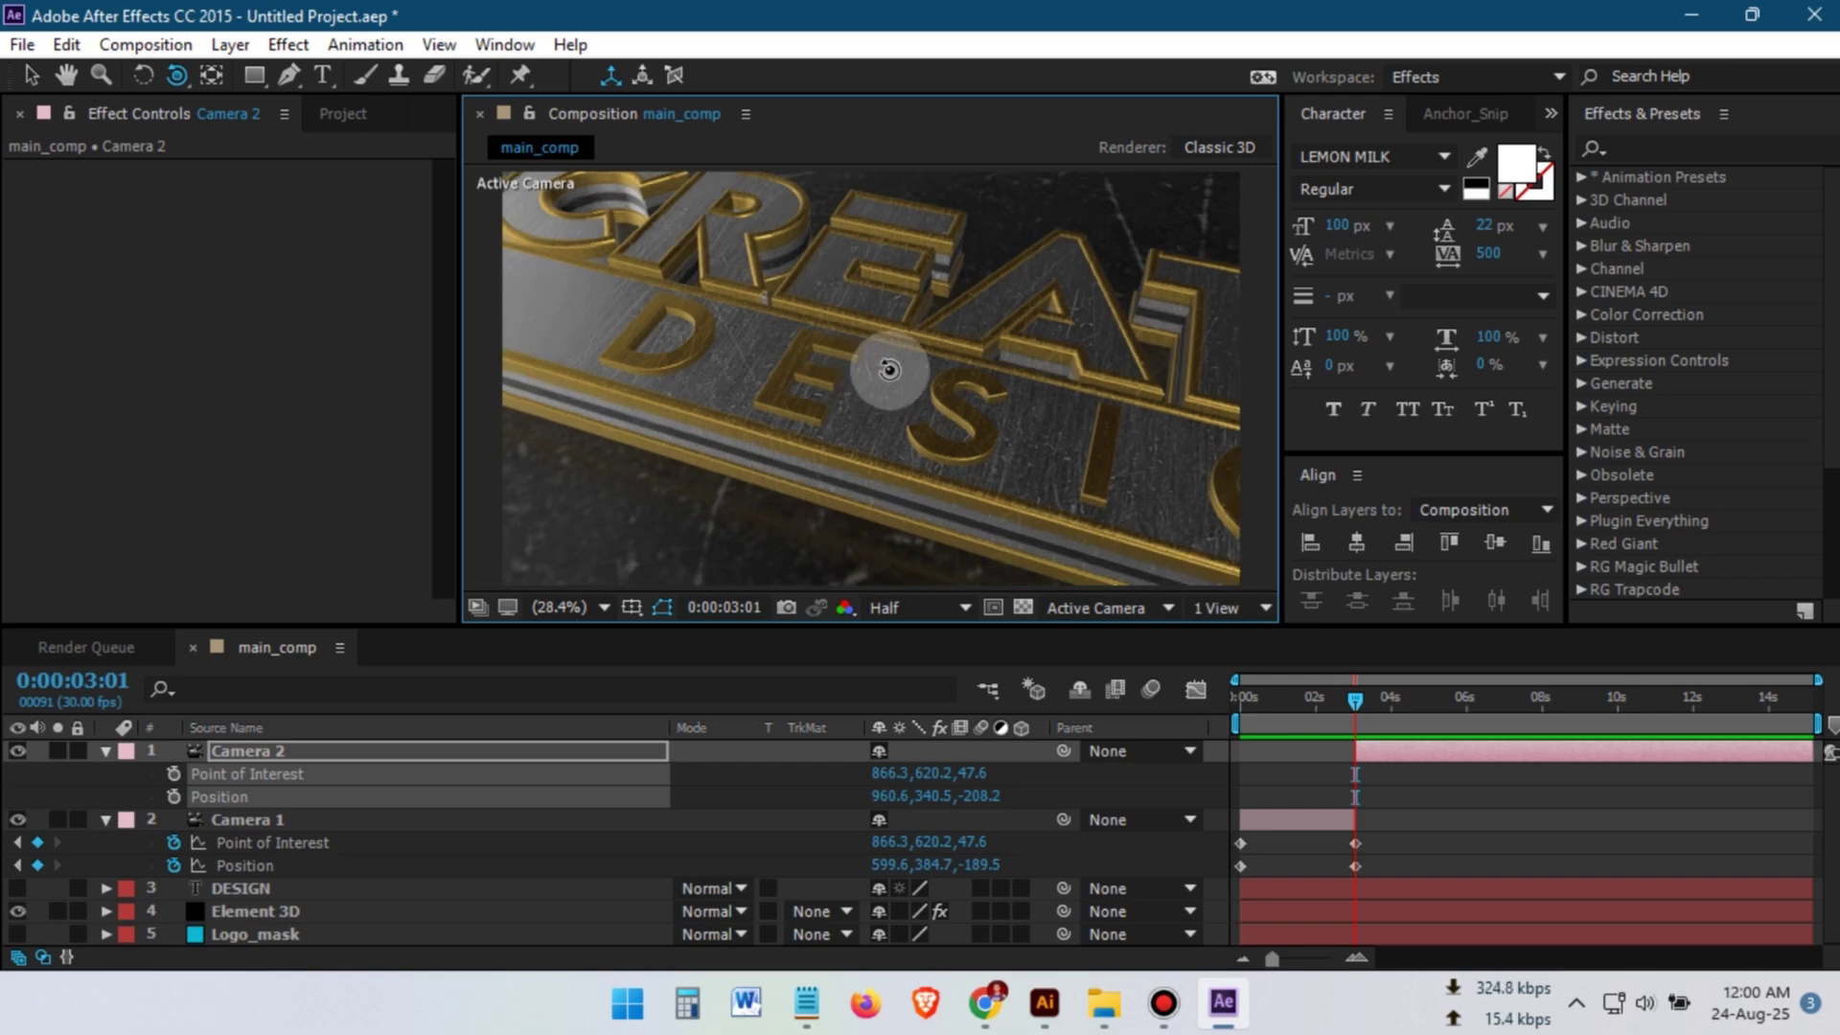
{"action": "left_click", "coordinate": [173, 773]}
{"action": "left_click", "coordinate": [174, 797]}
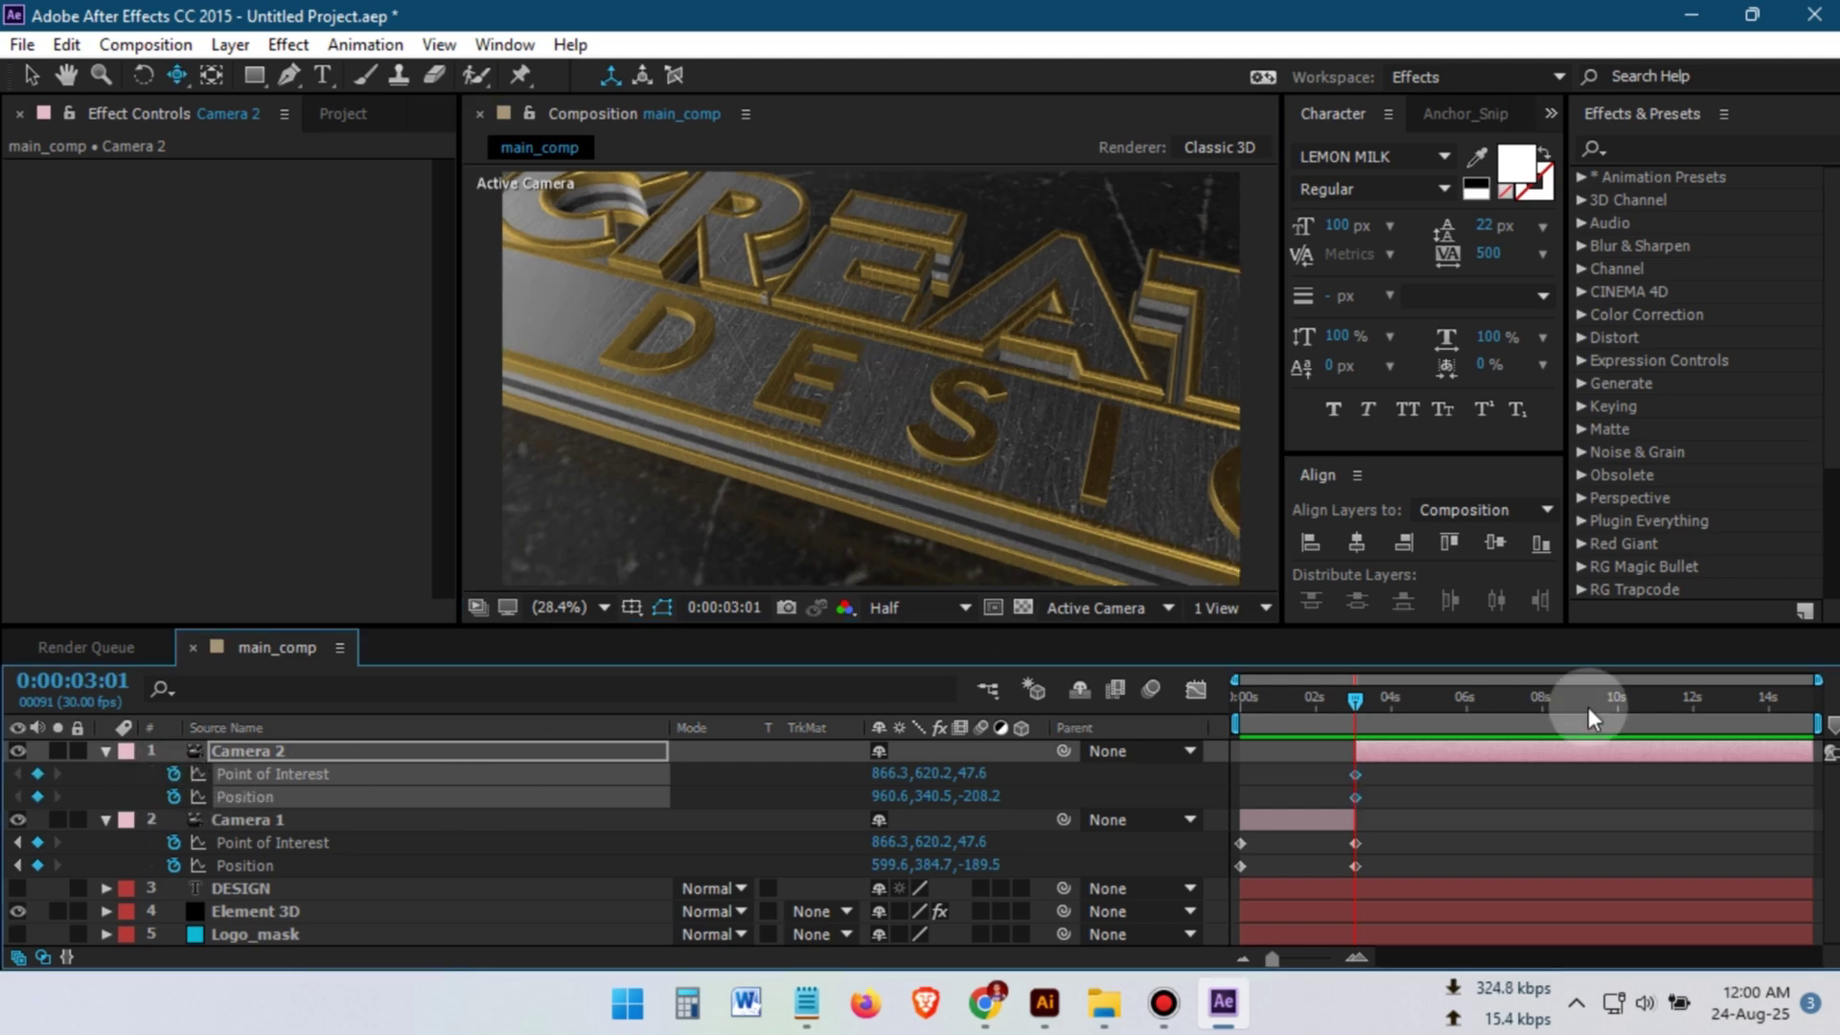
Step: At 0:00:06:00, pan and orbit Camera 2 along the lettering, then scrub to review
{"action": "left_click", "coordinate": [1466, 713]}
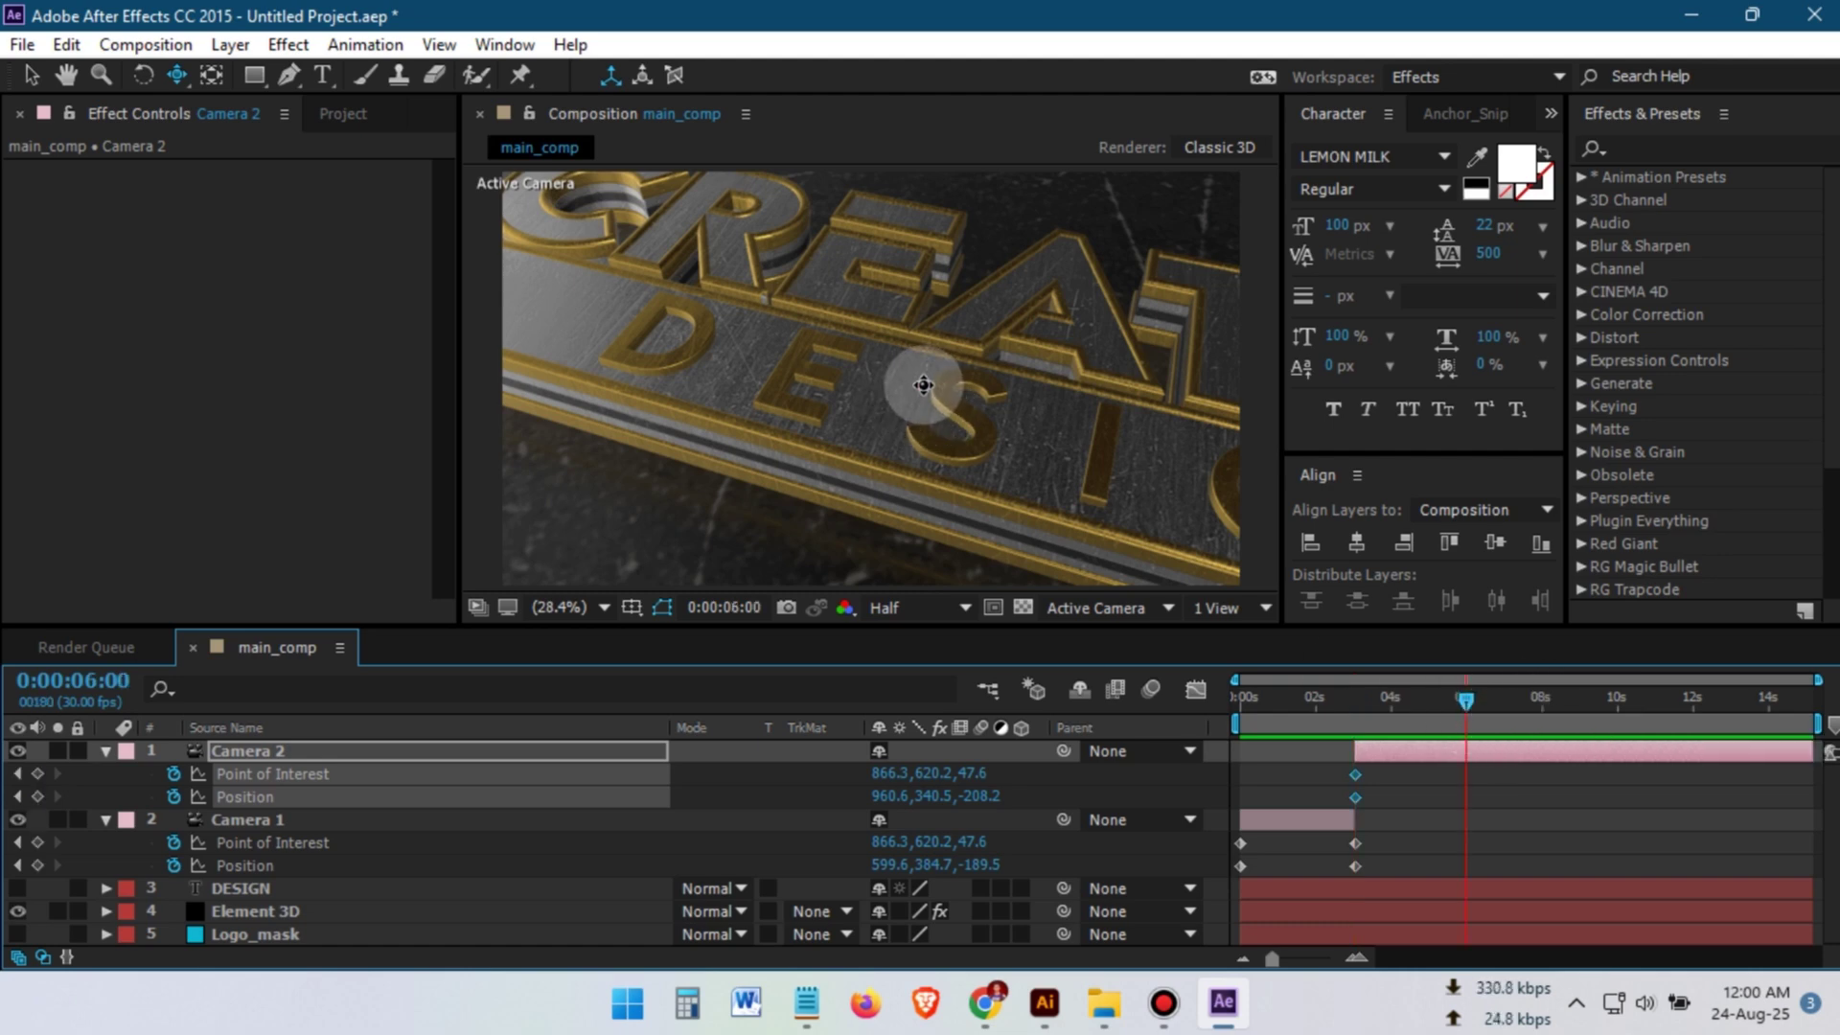
{"action": "left_click_drag", "start_coordinate": [923, 384], "coordinate": [823, 360]}
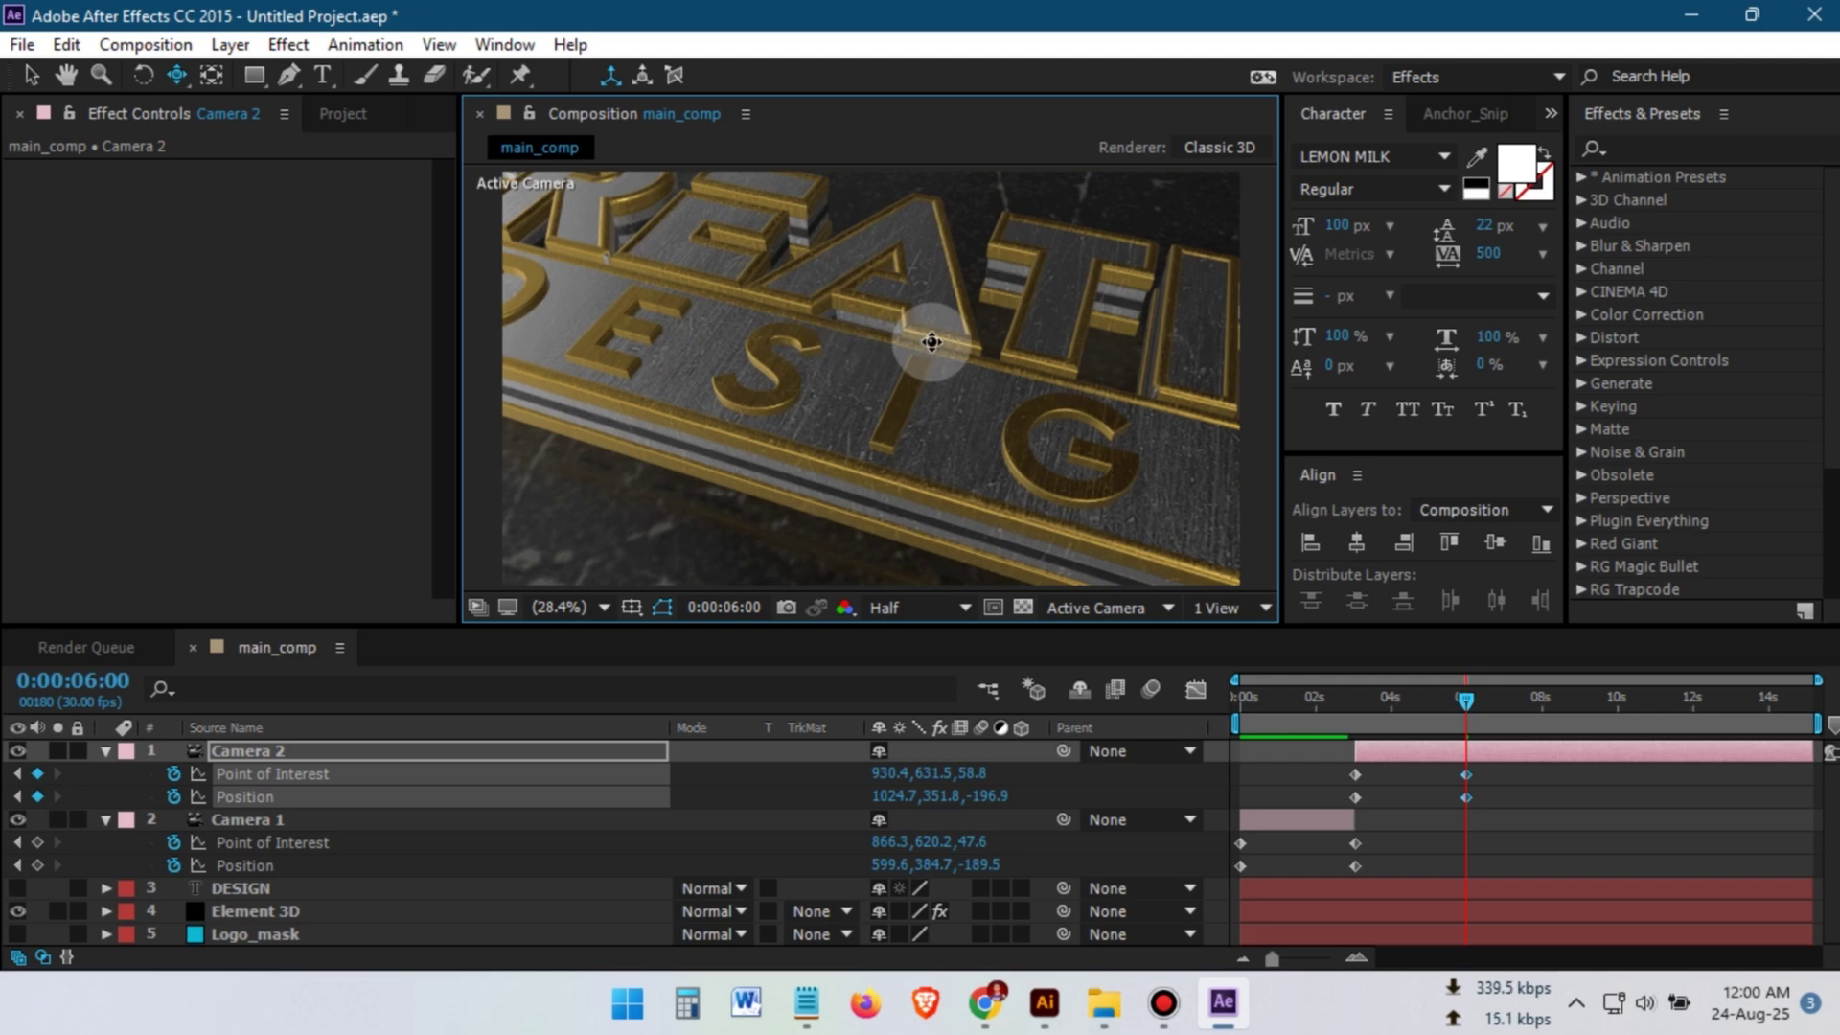
{"action": "left_click_drag", "start_coordinate": [928, 348], "coordinate": [1018, 500]}
{"action": "mouse_move", "coordinate": [1378, 719]}
{"action": "left_mouse_down"}
{"action": "mouse_move", "coordinate": [1453, 719]}
{"action": "mouse_move", "coordinate": [1361, 711]}
{"action": "mouse_move", "coordinate": [1445, 702]}
{"action": "mouse_move", "coordinate": [1356, 727]}
{"action": "left_mouse_up"}
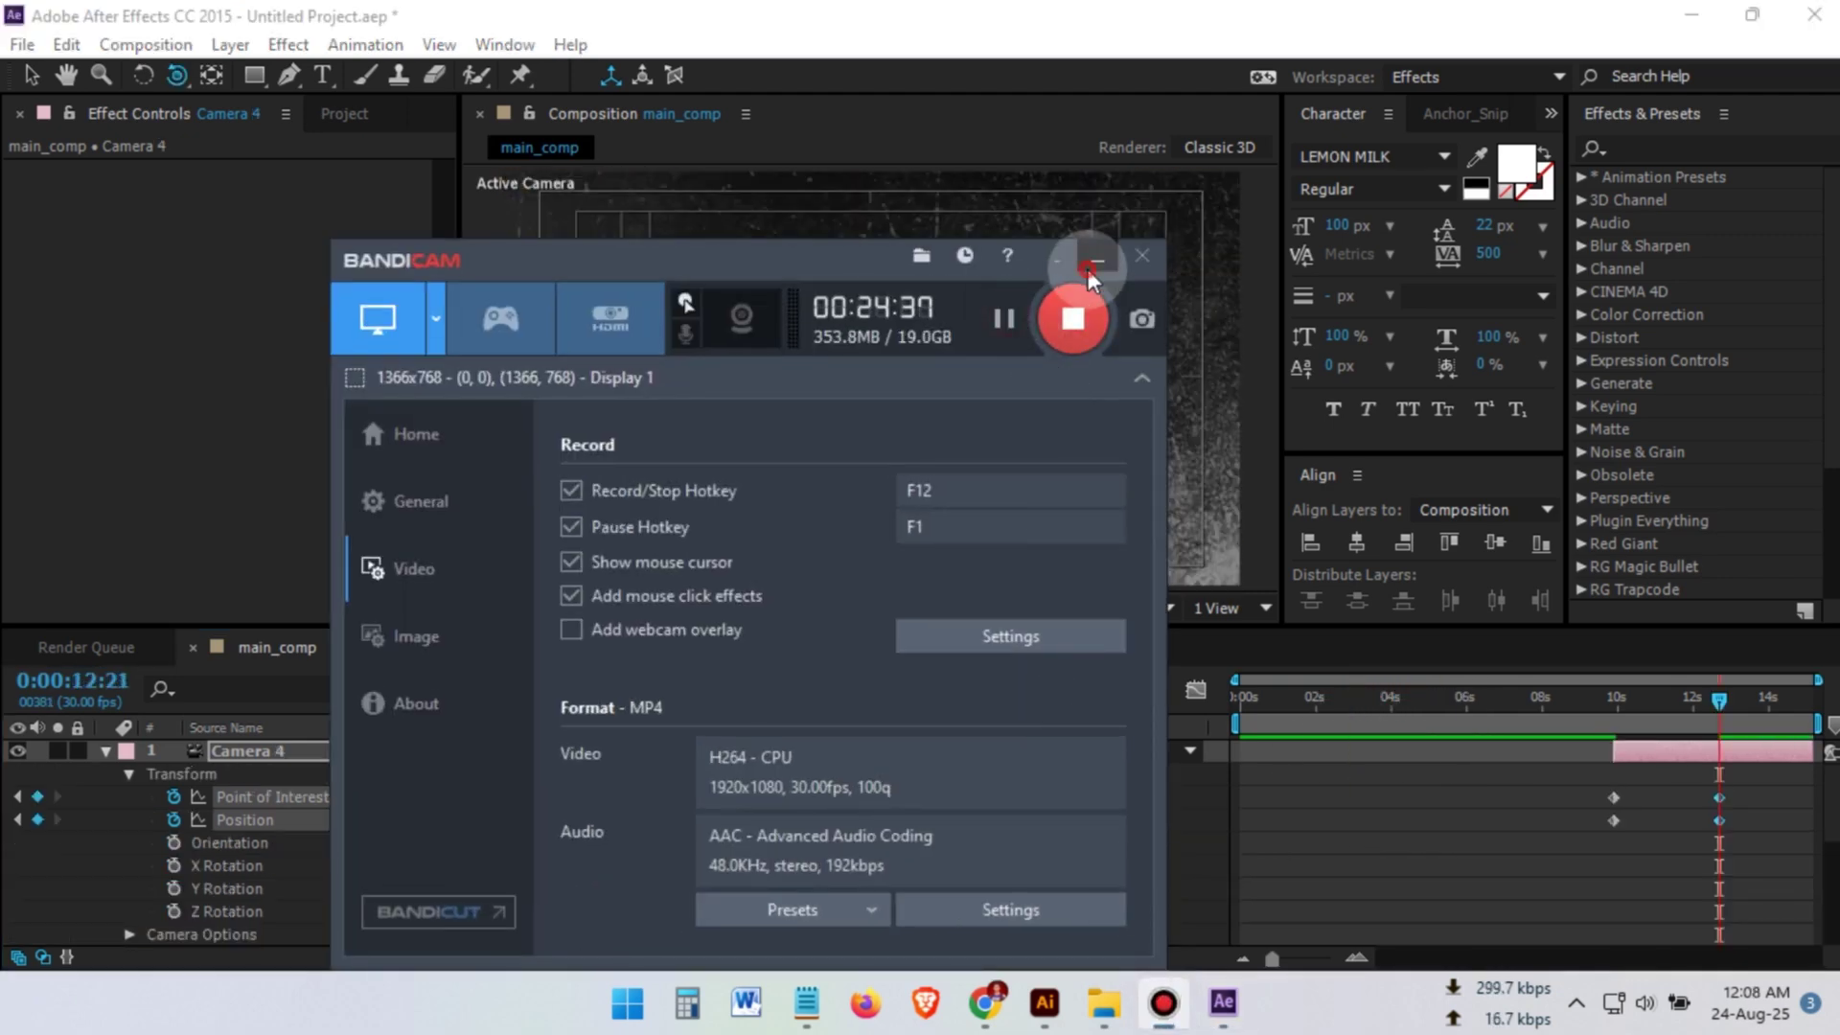
Step: Pan Camera 4 at 12:21 to centre the logo, checking framing with the Proportional Grid
{"action": "left_click", "coordinate": [1089, 269]}
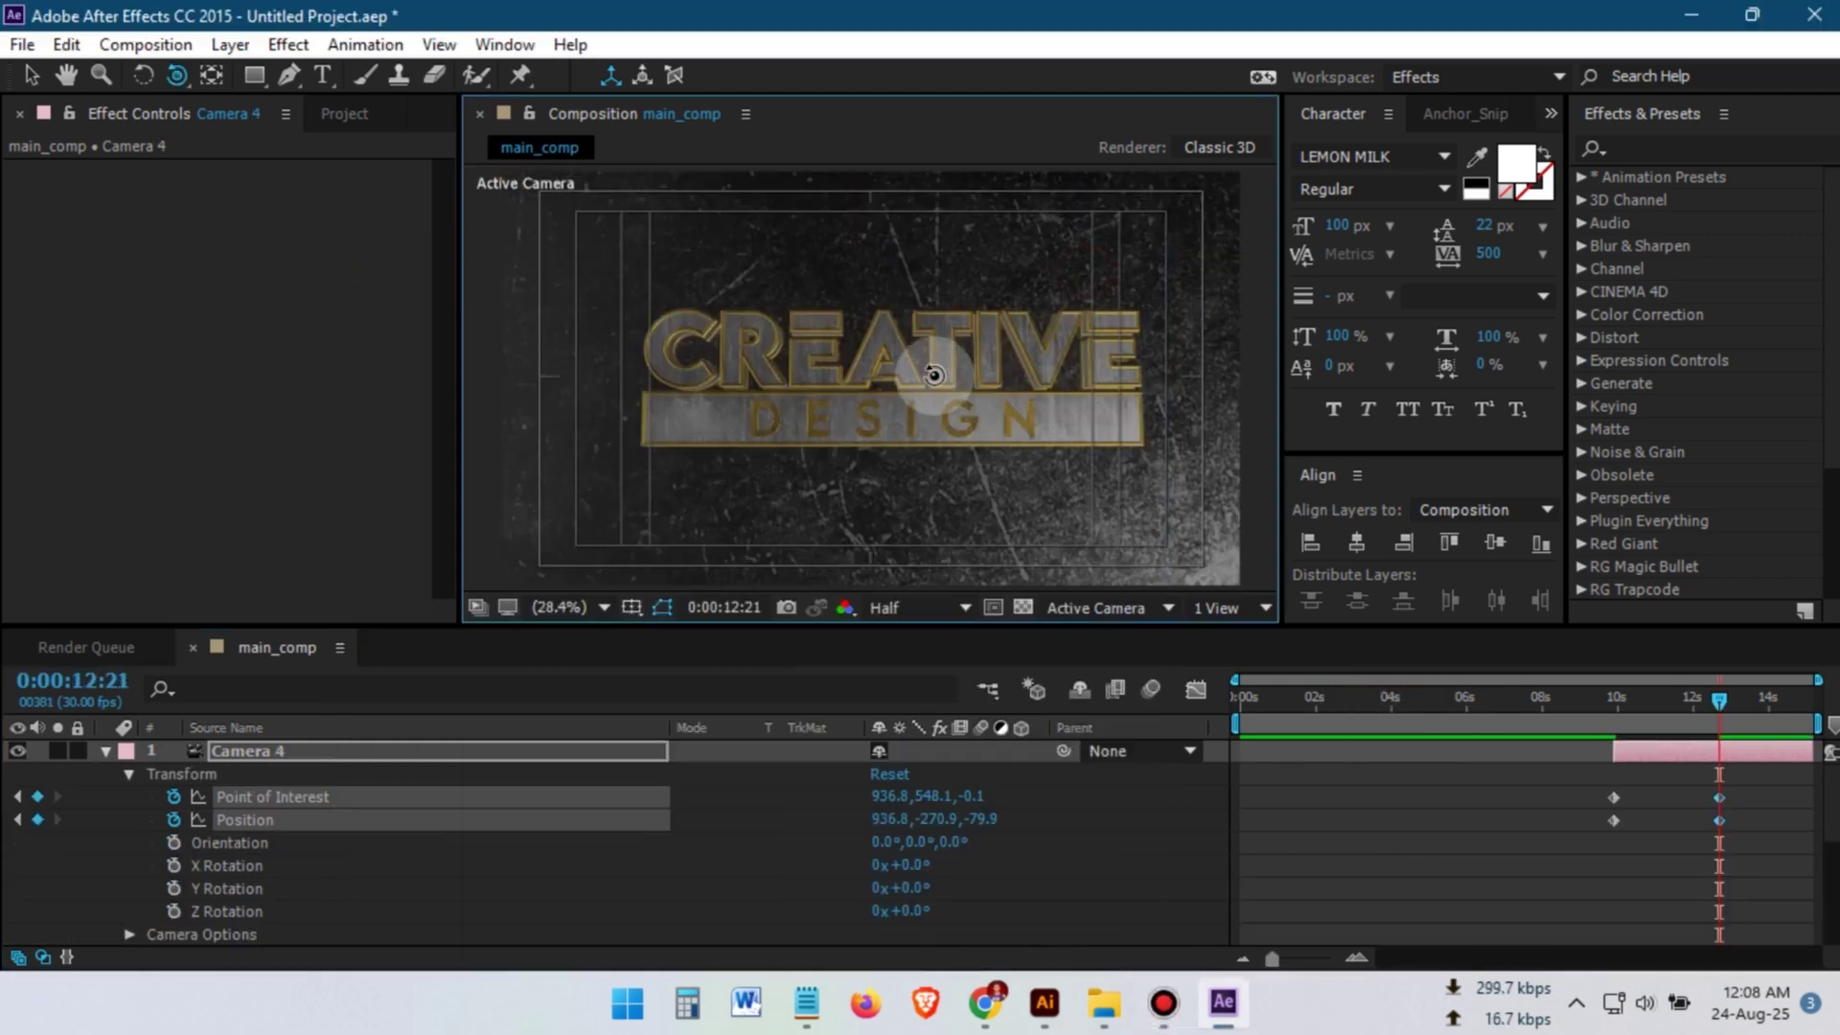
{"action": "left_click_drag", "start_coordinate": [913, 382], "coordinate": [893, 383]}
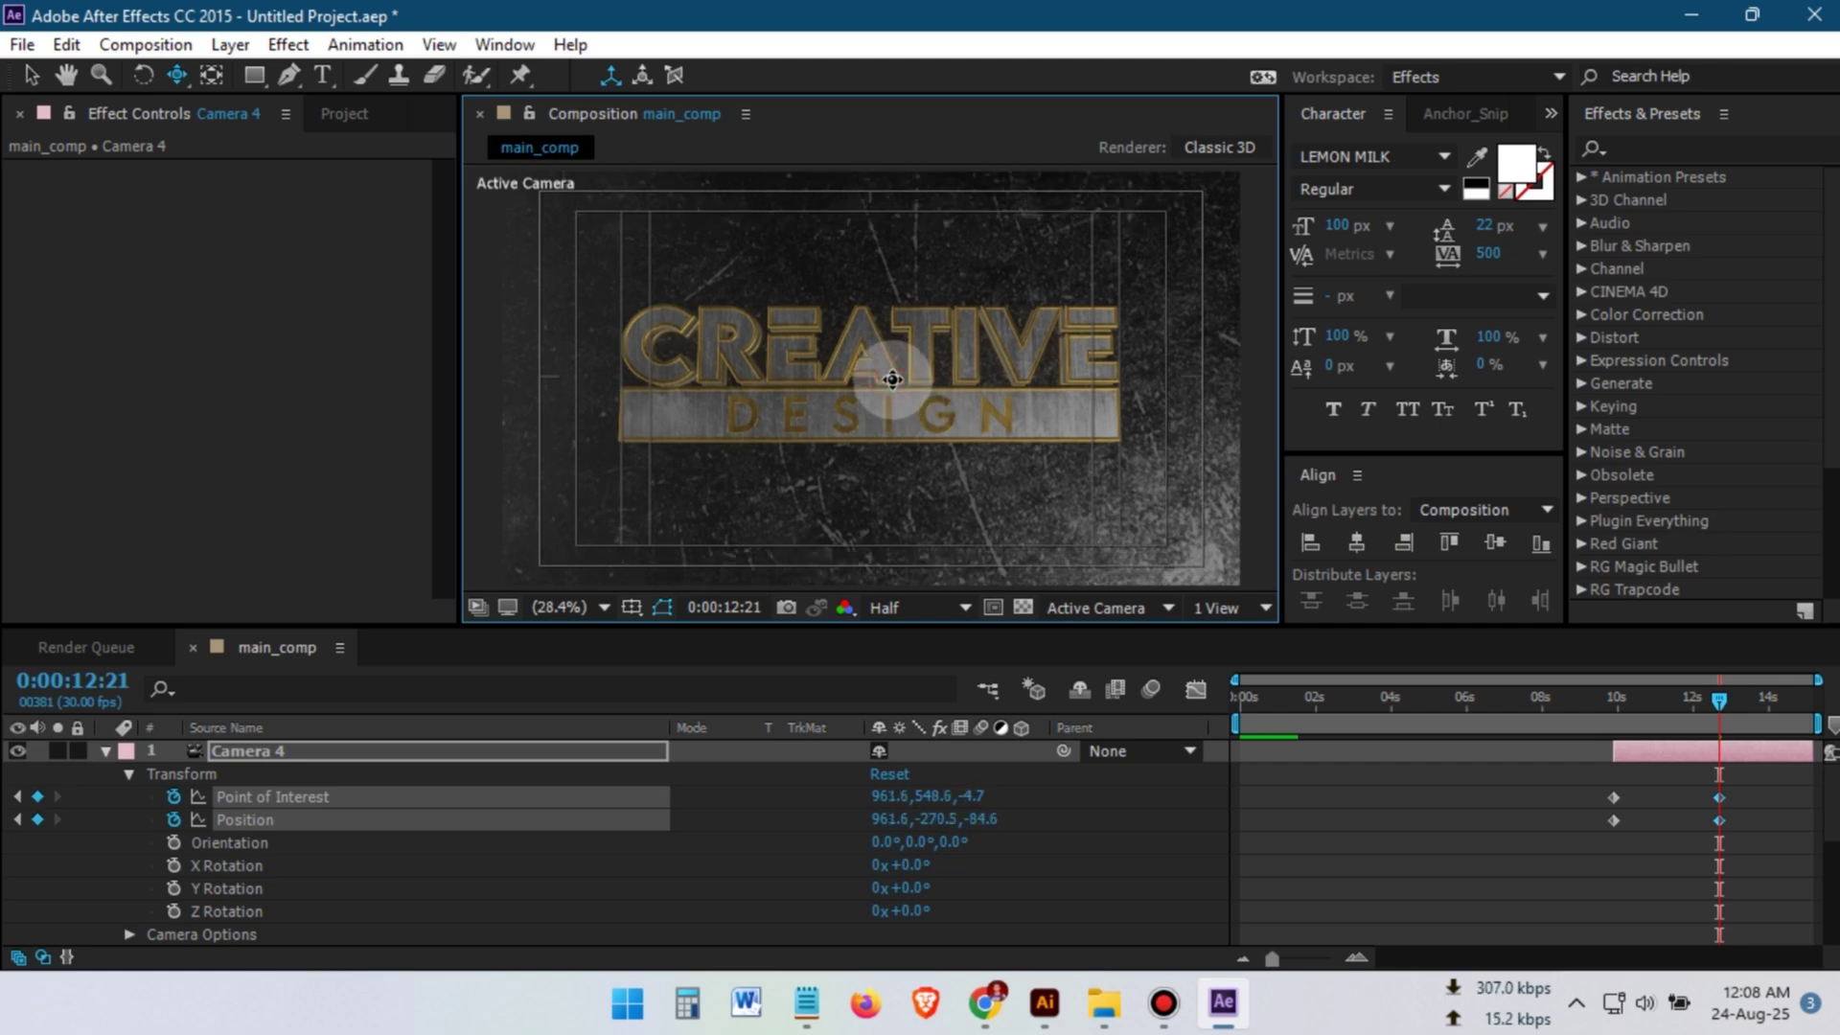
{"action": "left_click", "coordinate": [631, 607]}
{"action": "left_click", "coordinate": [667, 663]}
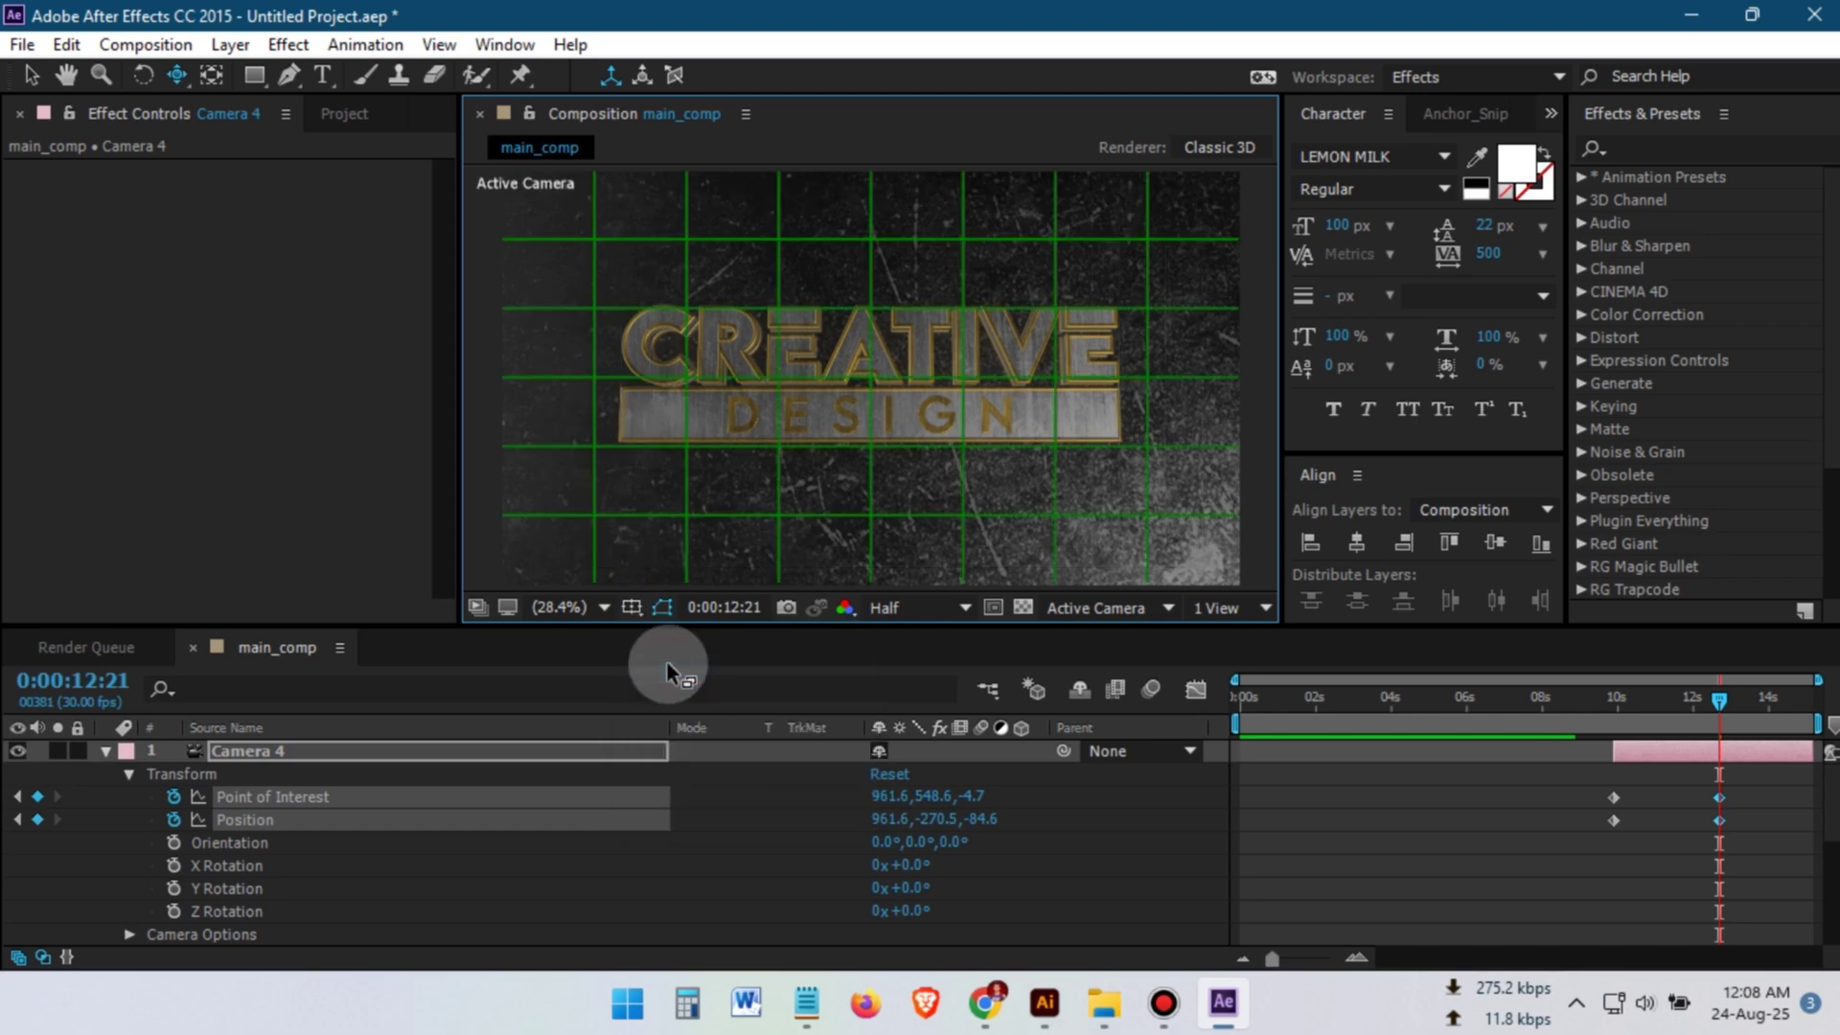
{"action": "left_click", "coordinate": [632, 609]}
{"action": "left_click", "coordinate": [669, 661]}
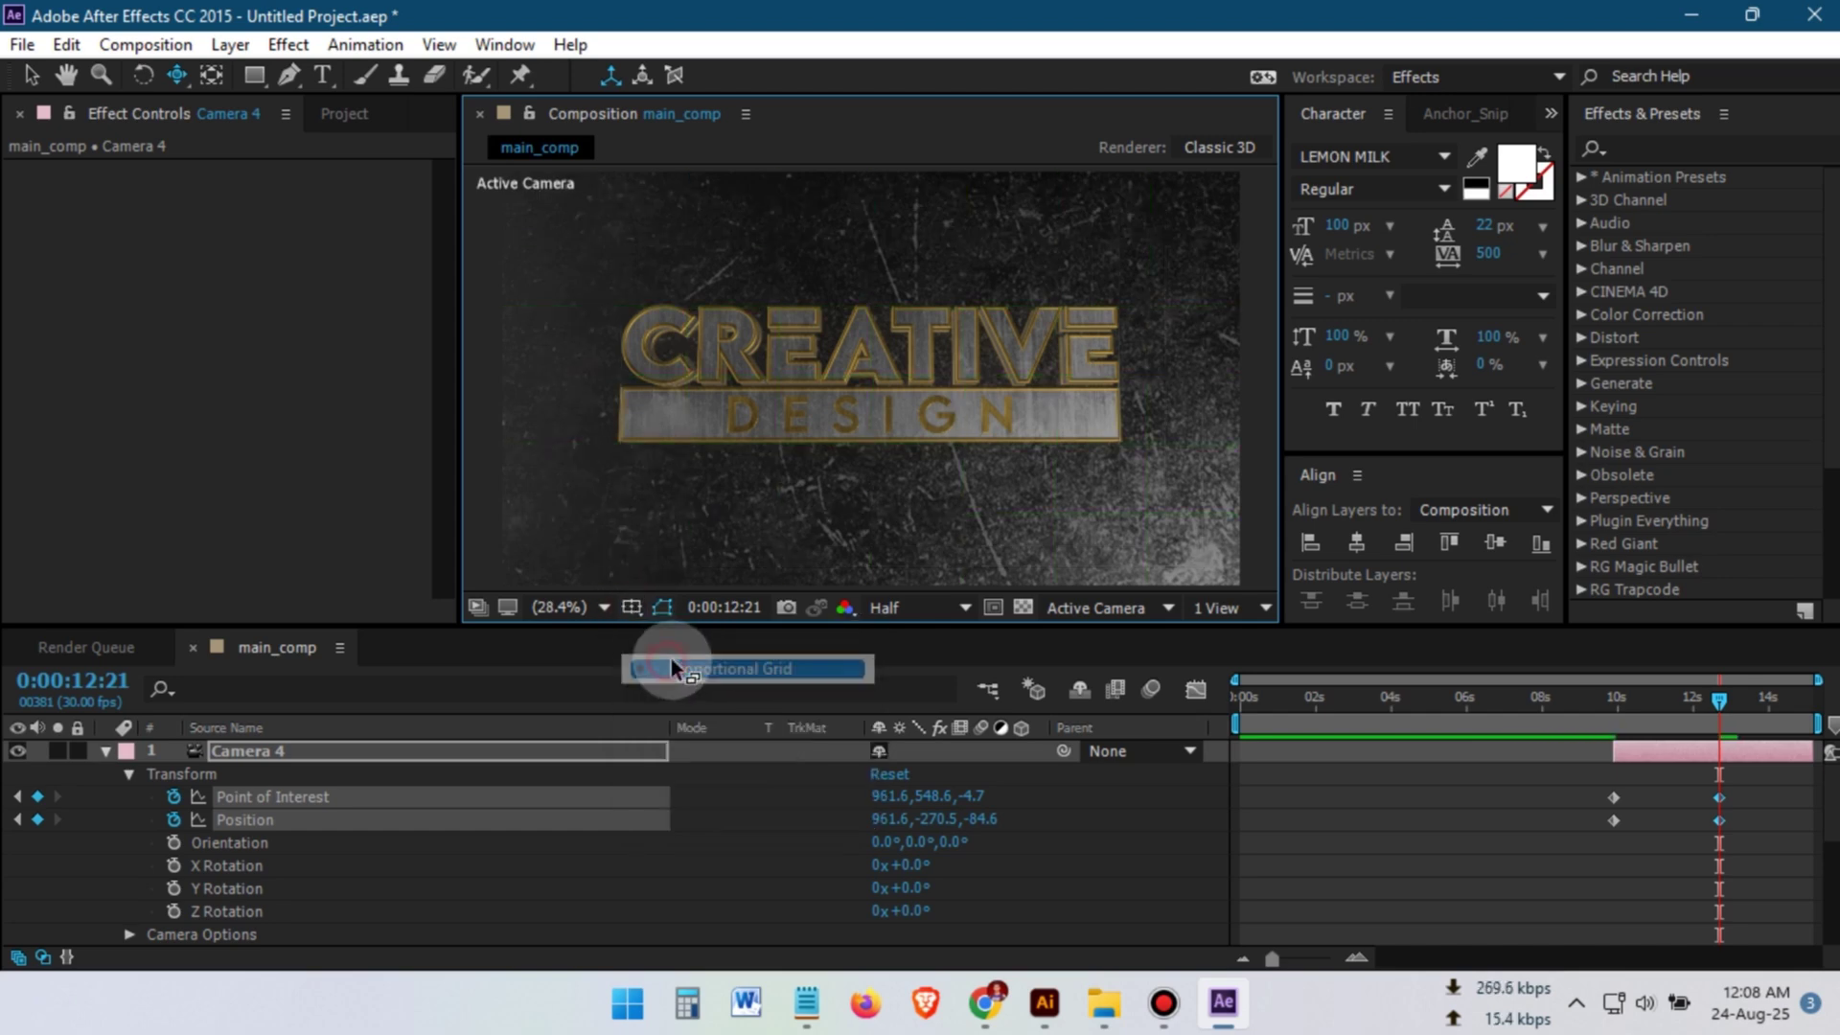
Step: Scrub through Camera 4's shot from near 9:25, then return to 2:26
{"action": "left_click", "coordinate": [1612, 727]}
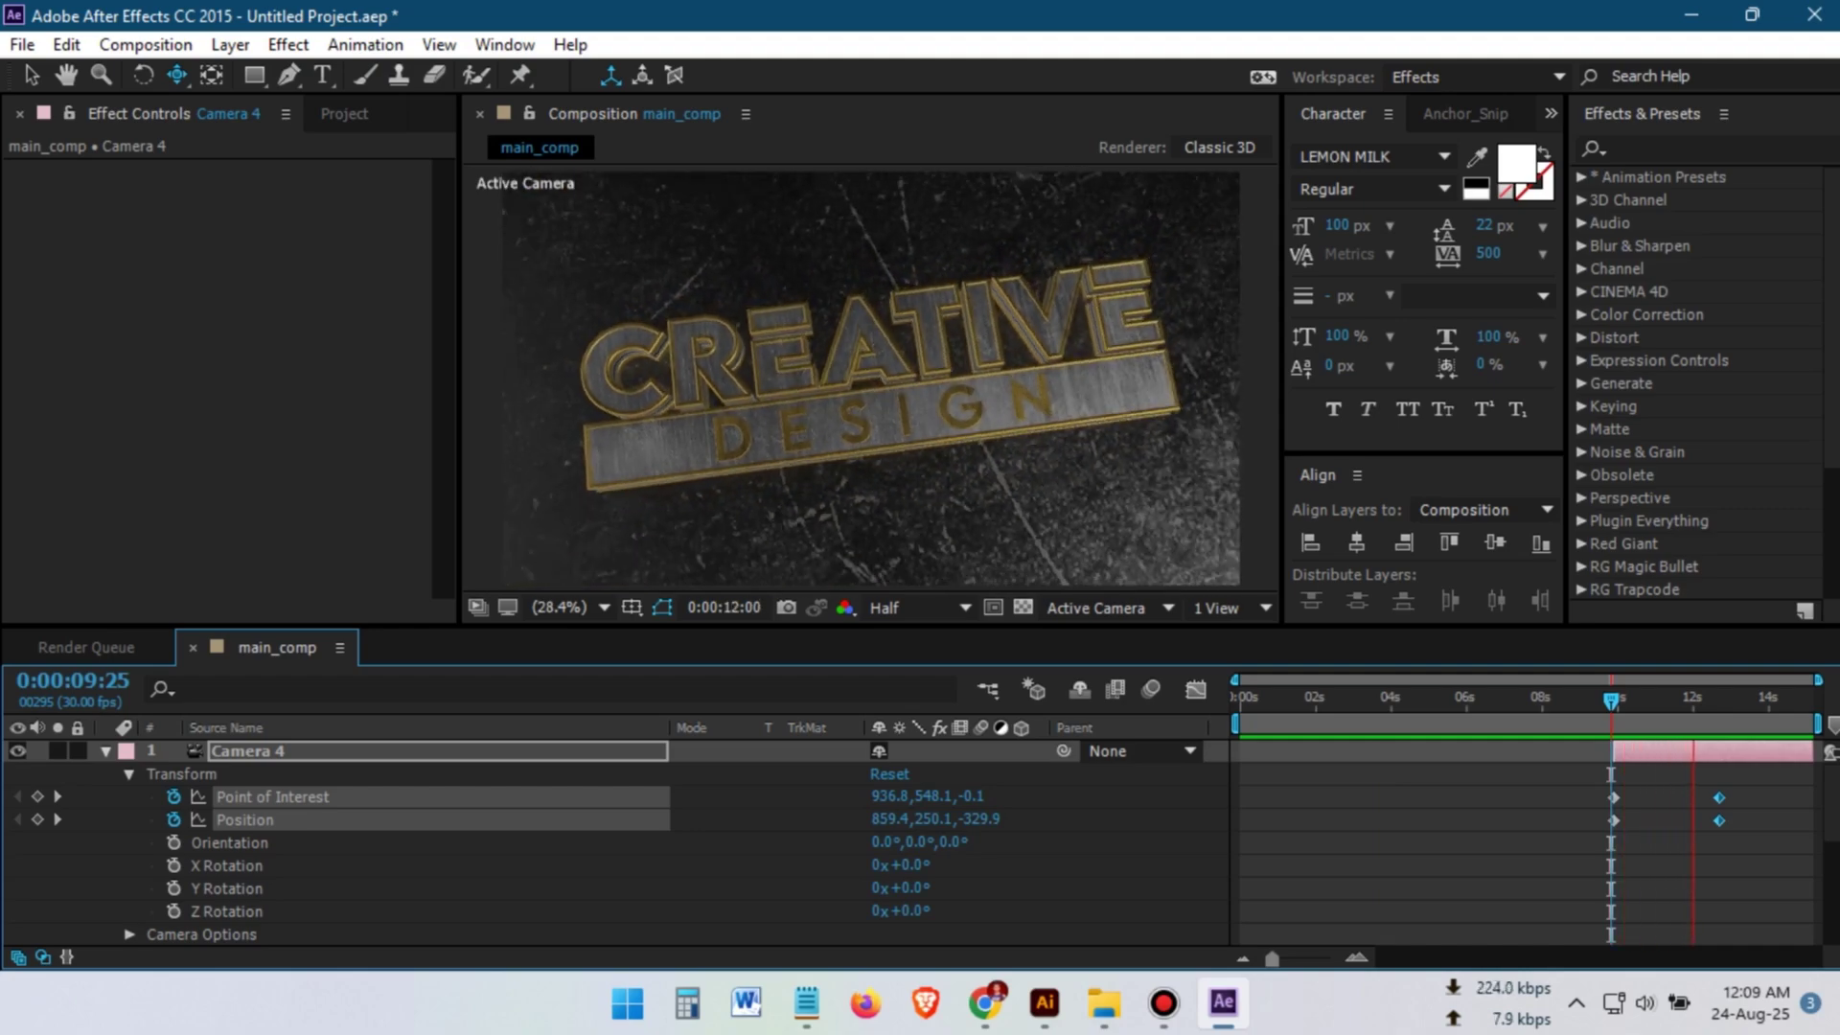
{"action": "left_click_drag", "start_coordinate": [1673, 714], "coordinate": [1729, 746]}
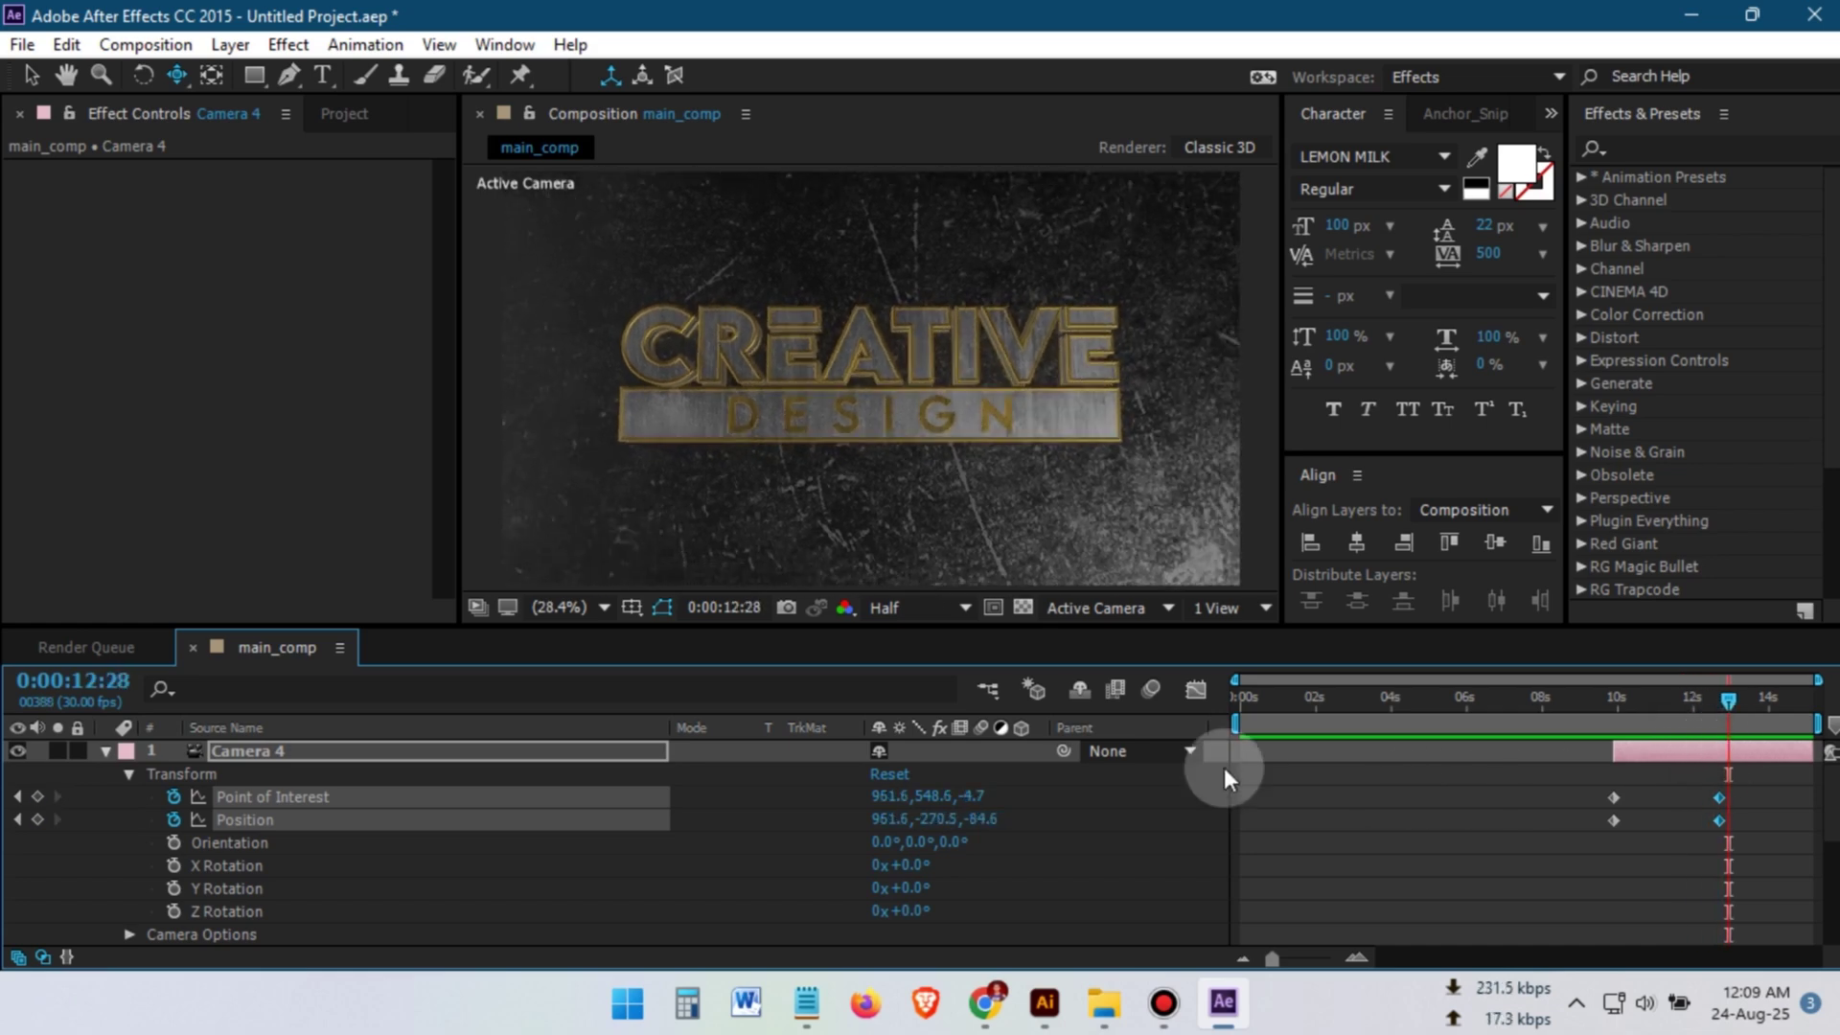
{"action": "left_click_drag", "start_coordinate": [1395, 706], "coordinate": [1348, 723]}
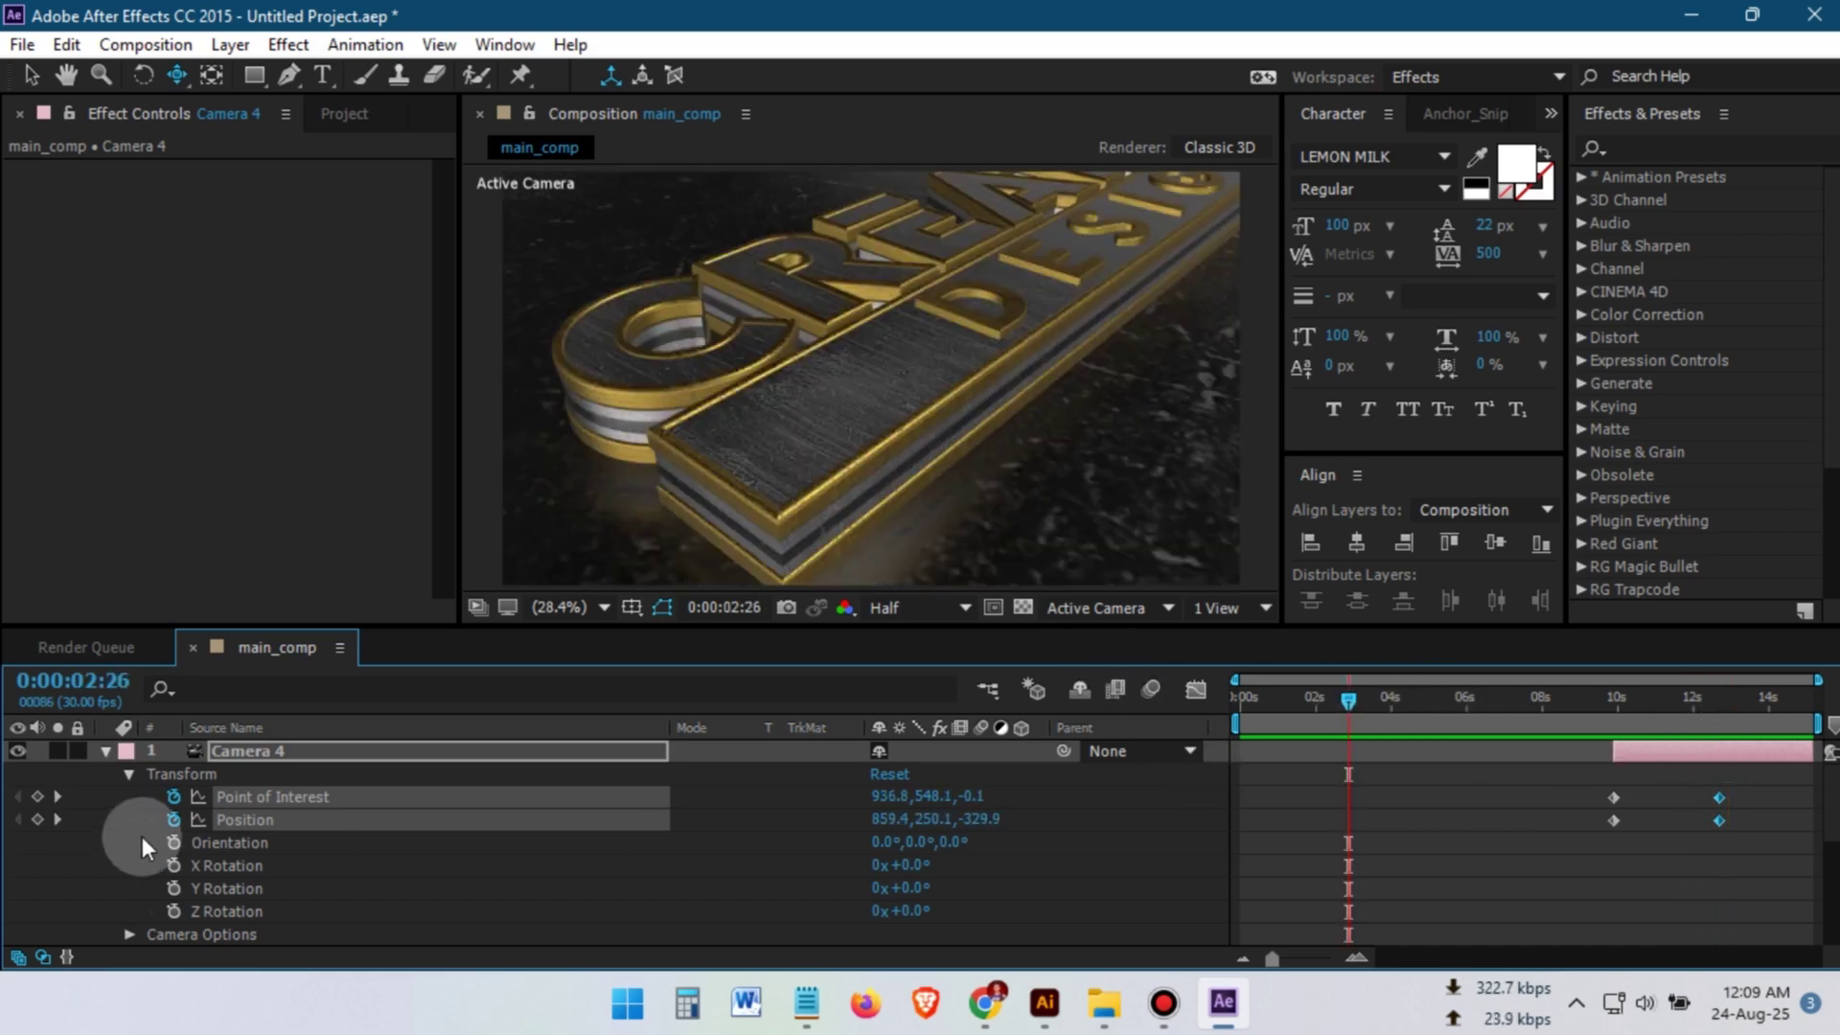
Step: Collapse Cameras 1–4 and add a new adjustment layer to main_comp
{"action": "left_click", "coordinate": [105, 752]}
{"action": "left_click", "coordinate": [105, 774]}
{"action": "left_click", "coordinate": [106, 796]}
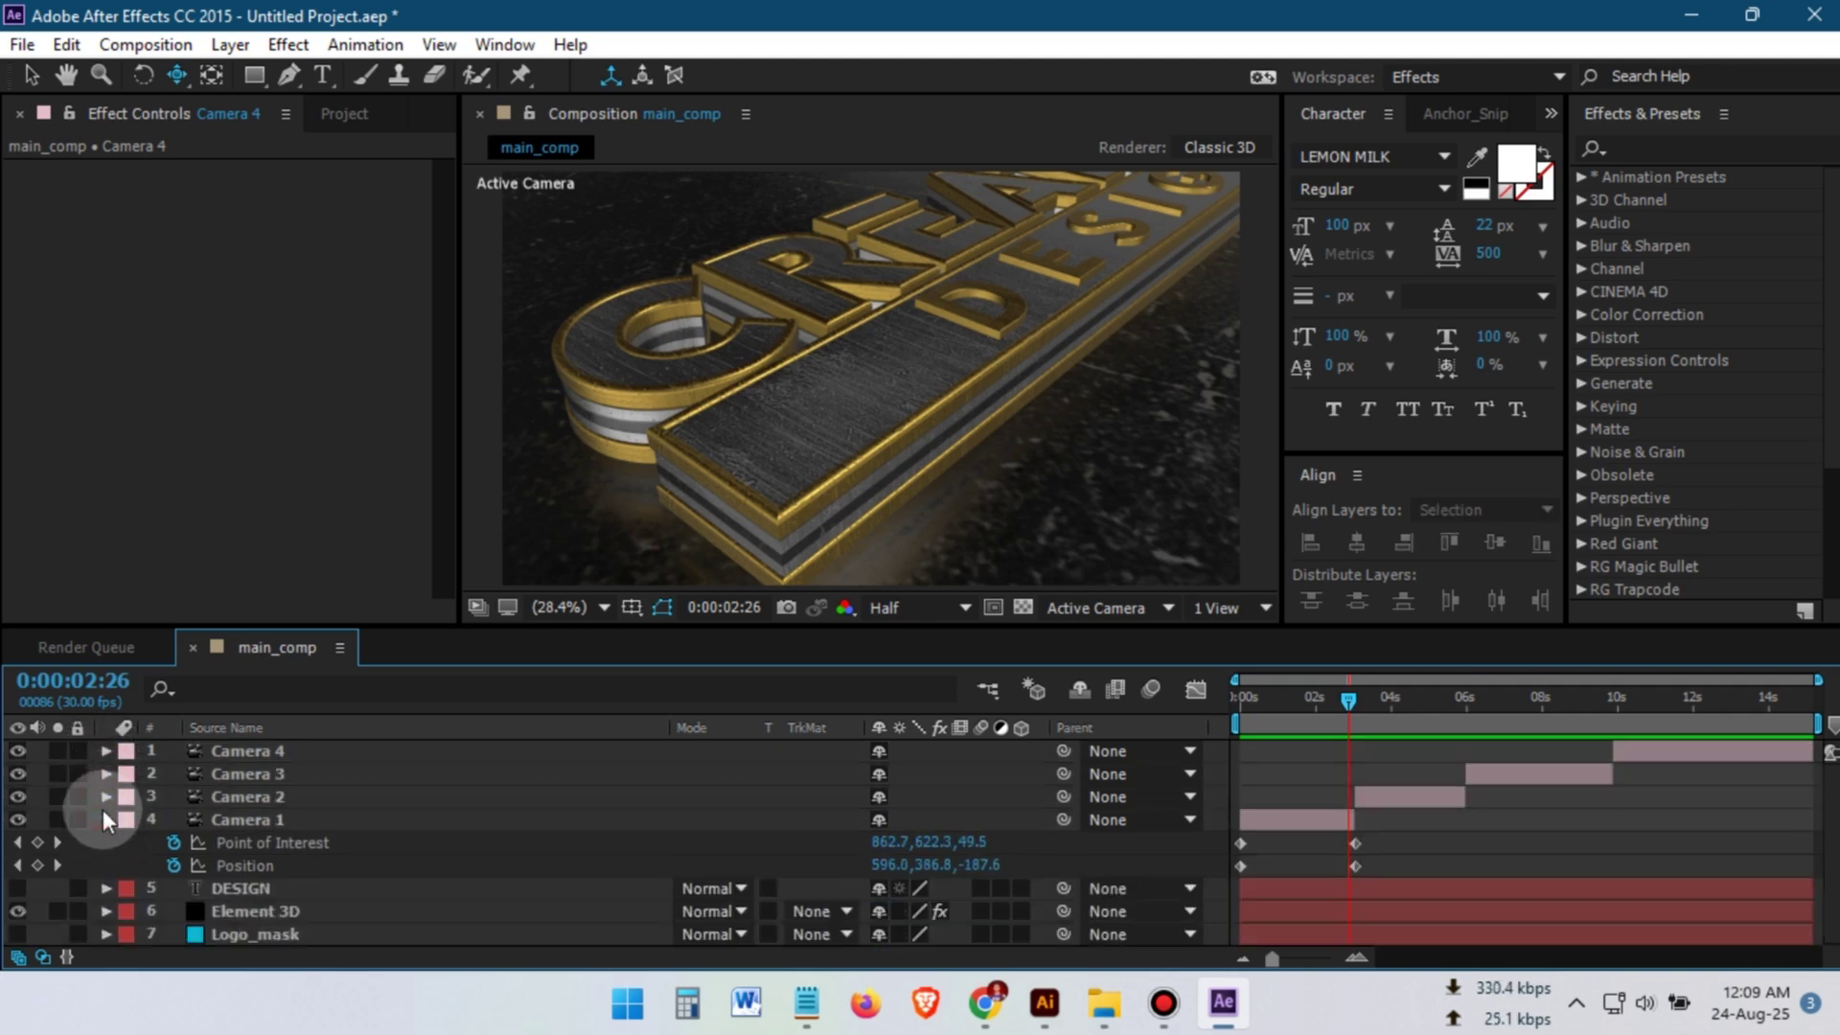
{"action": "left_click", "coordinate": [105, 820]}
{"action": "right_click", "coordinate": [254, 918]}
{"action": "mouse_move", "coordinate": [288, 644]}
{"action": "left_click", "coordinate": [690, 868]}
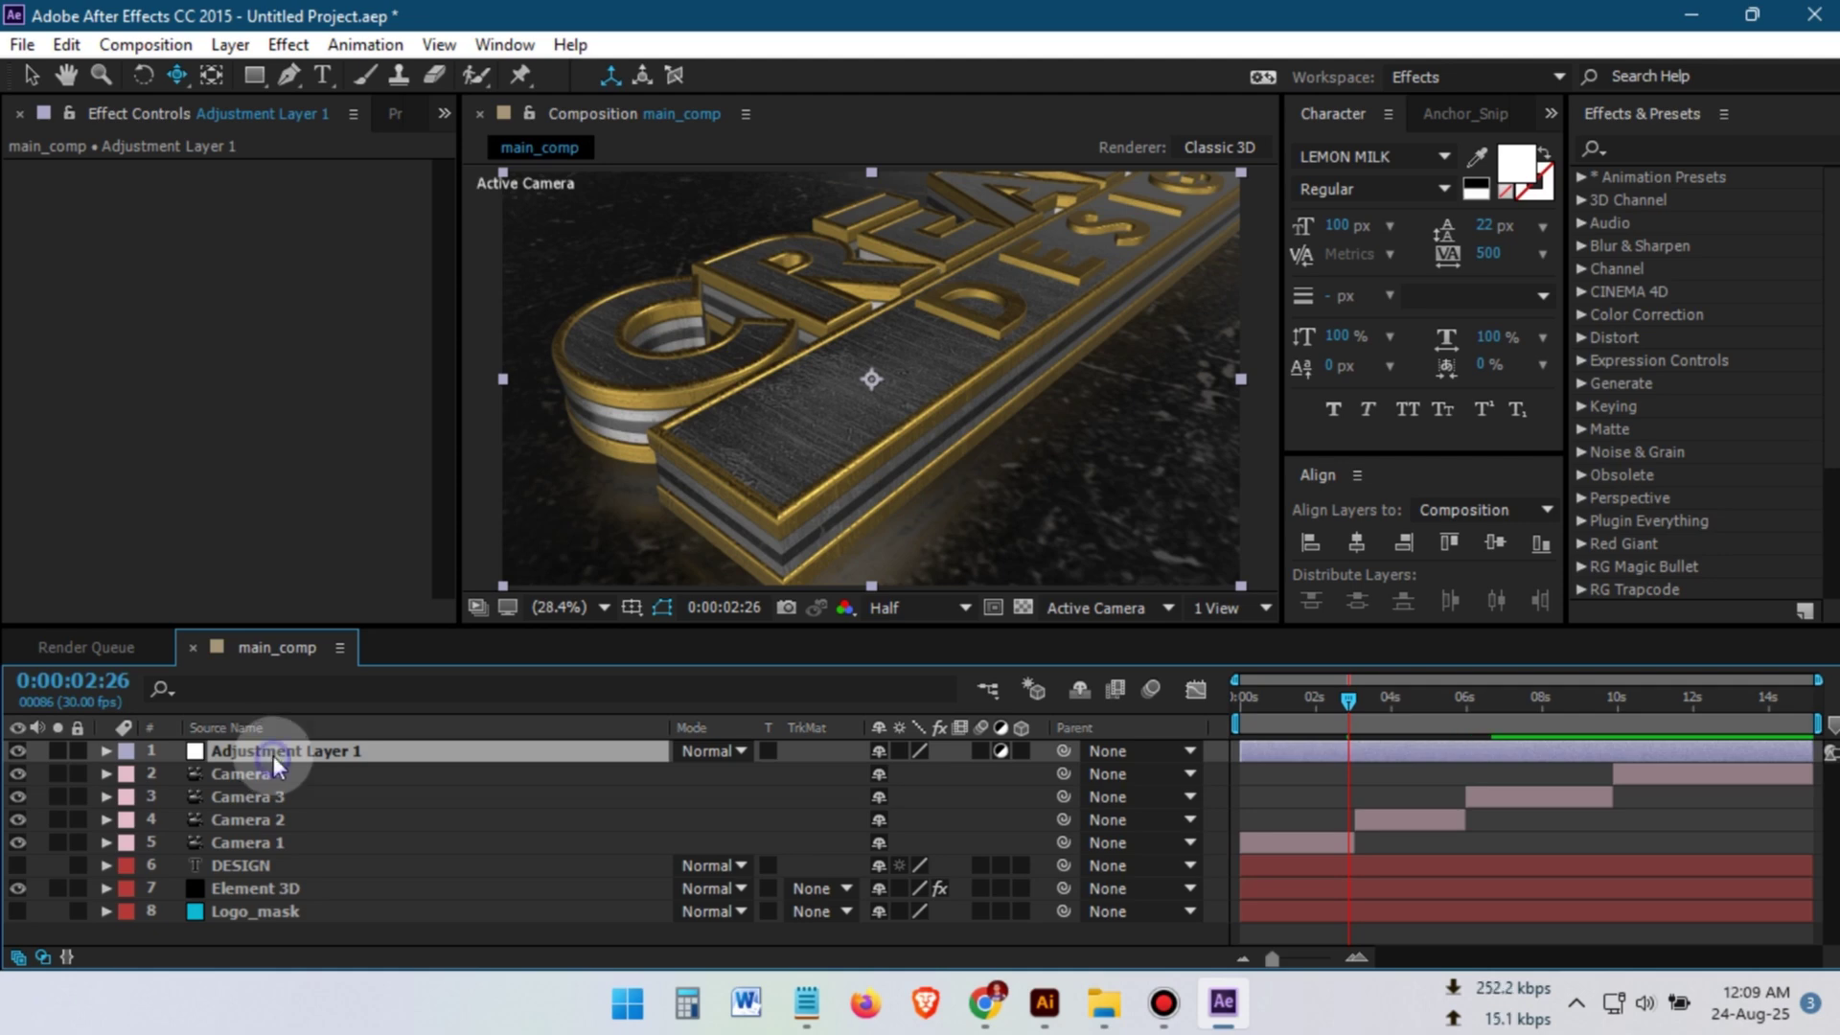
Step: Rename the adjustment layer 'curves' and apply Curves with shadows lowered and highlights lifted
{"action": "right_click", "coordinate": [273, 756]}
{"action": "left_click", "coordinate": [629, 178]}
{"action": "type", "text": "curve"}
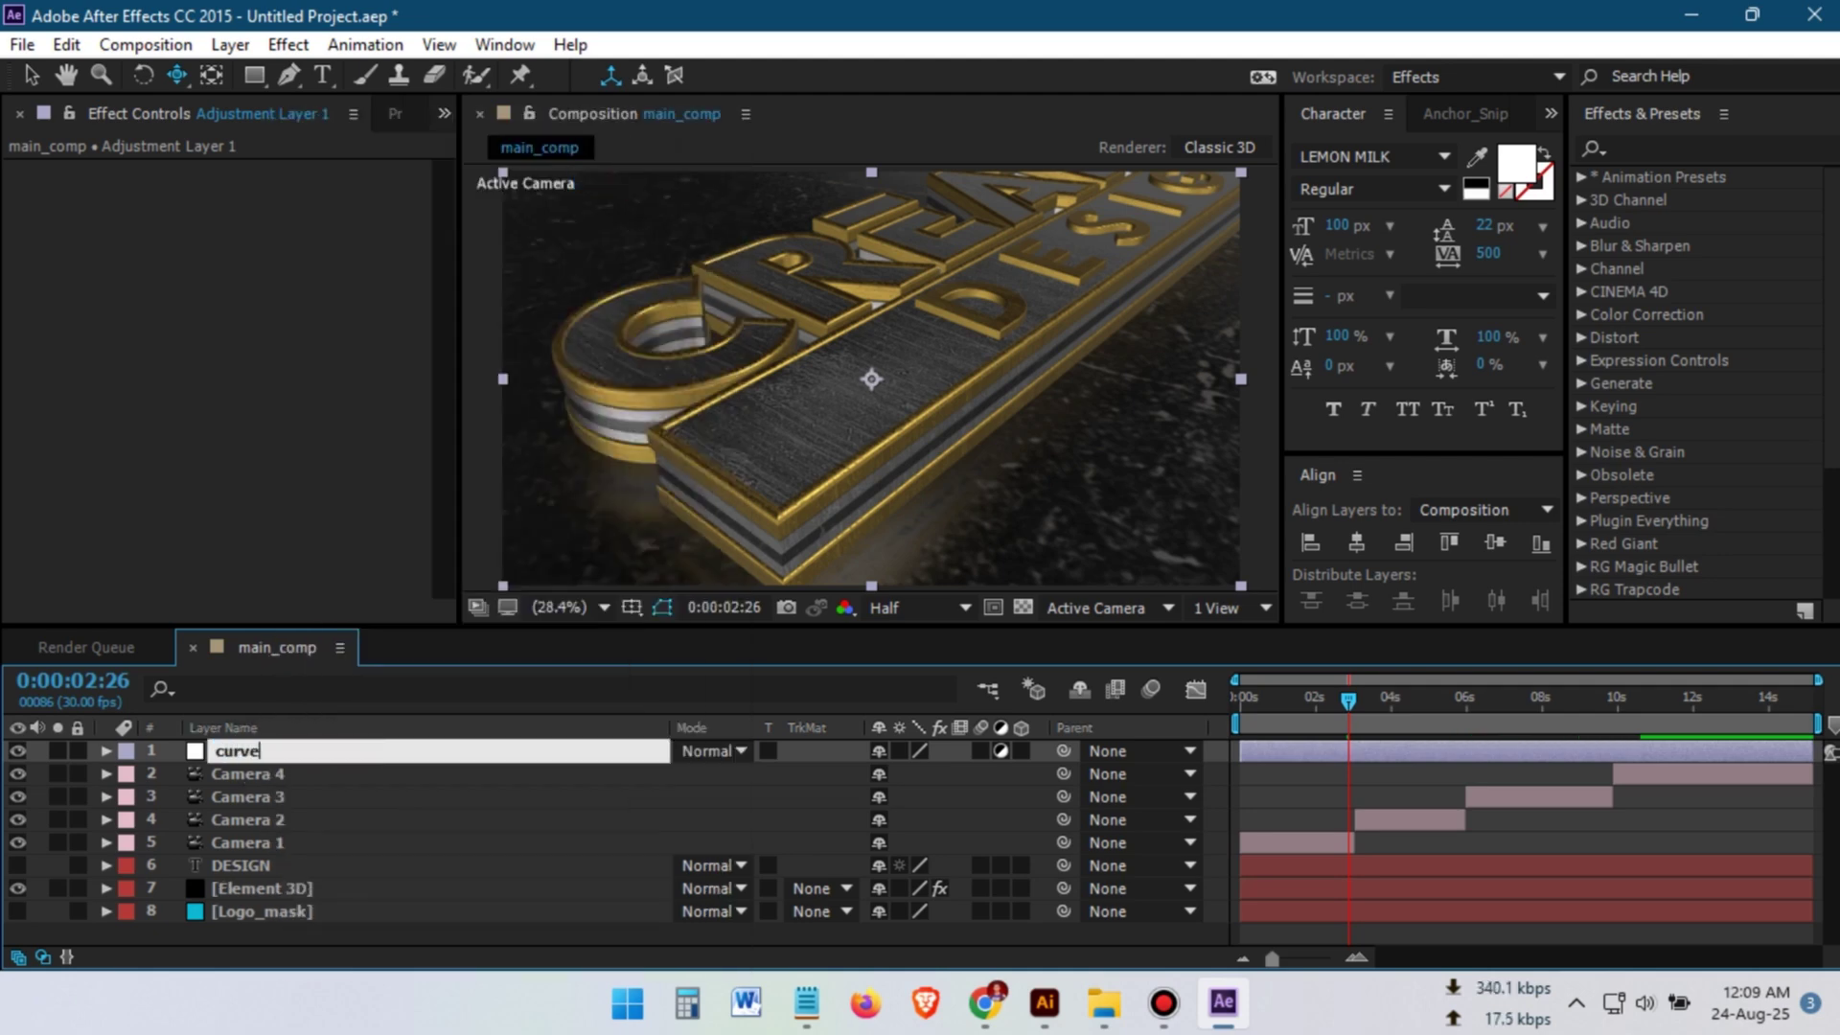
{"action": "type", "text": "s"}
{"action": "key", "text": "Return"}
{"action": "key", "text": "ctrl+space"}
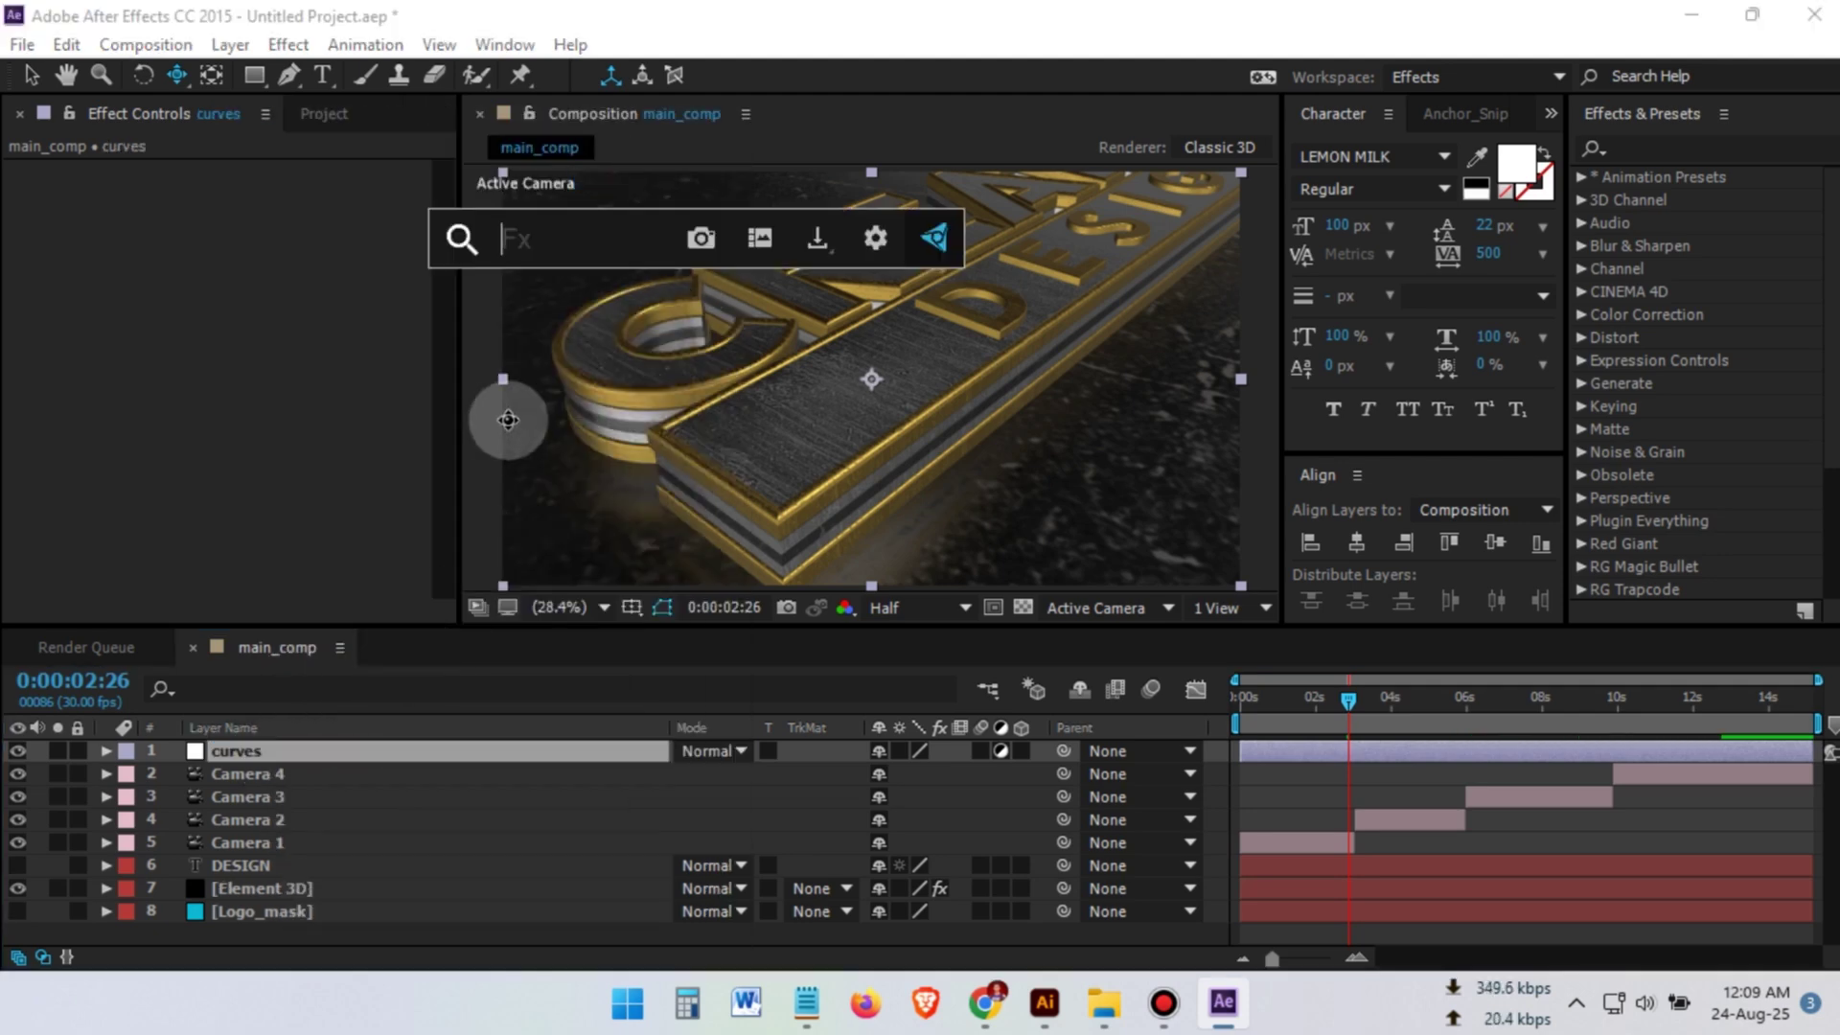
{"action": "type", "text": "curve"}
{"action": "key", "text": "Return"}
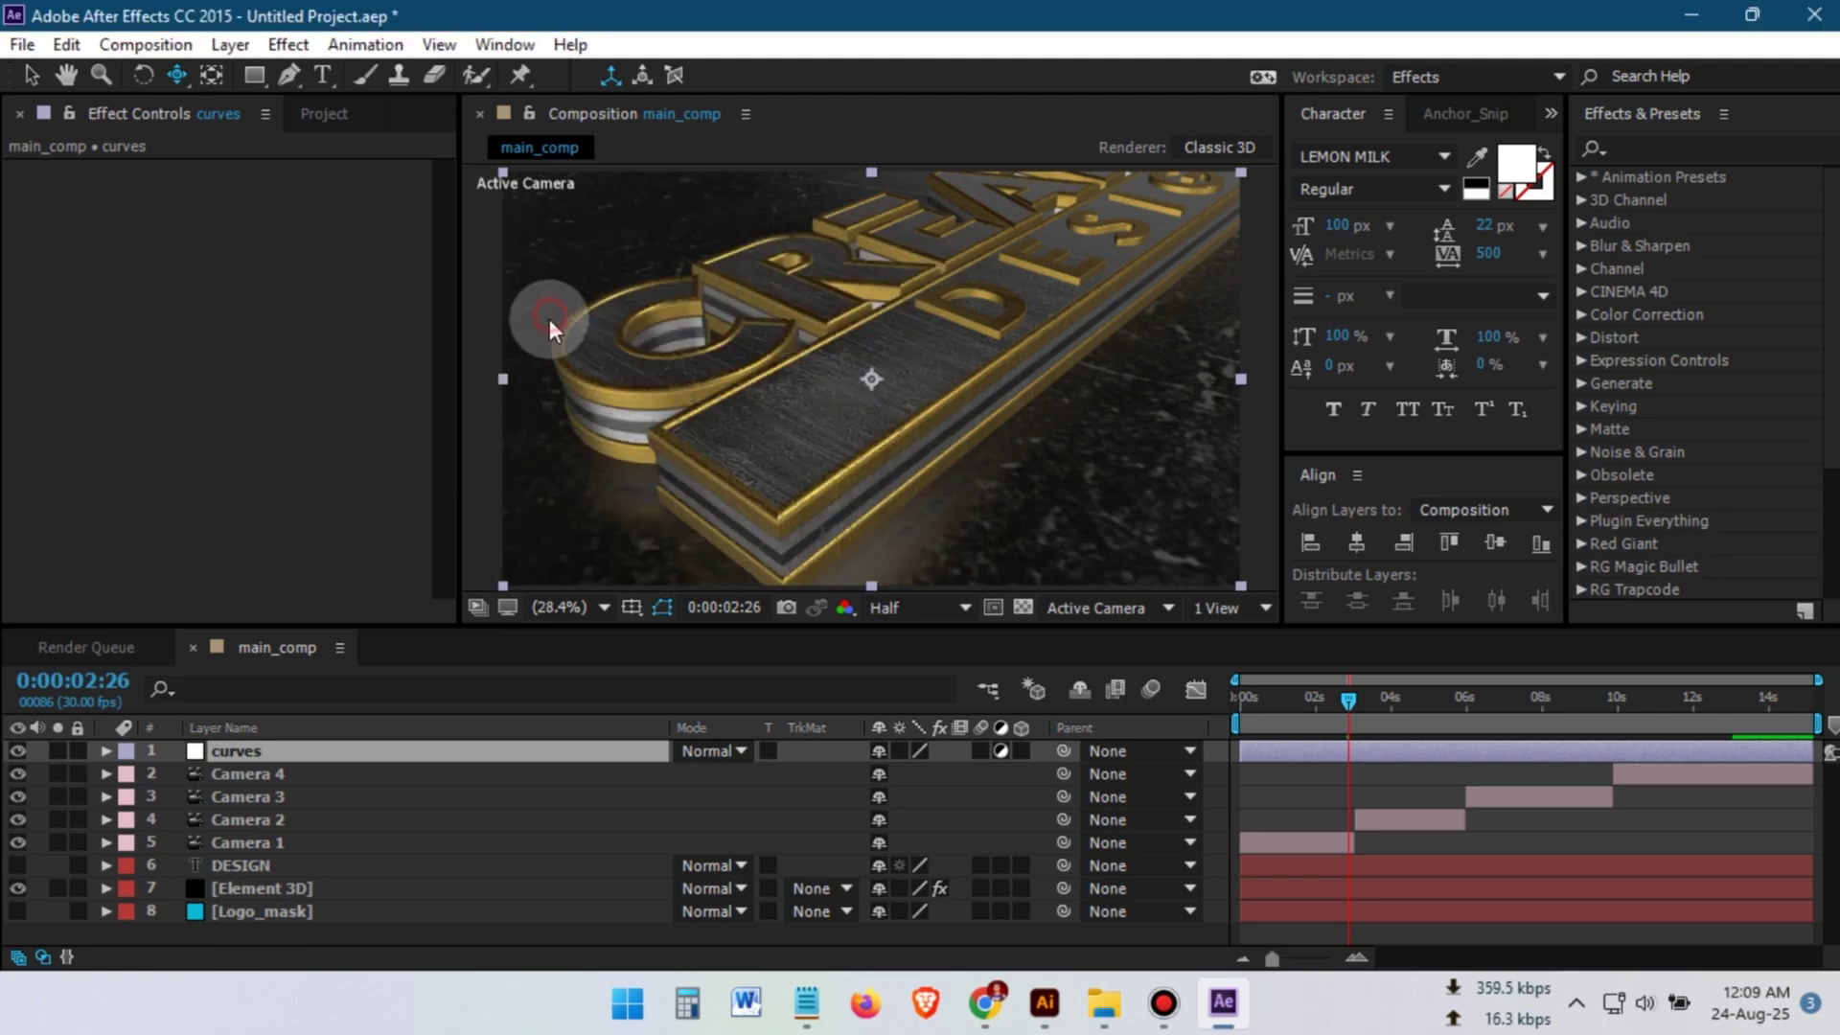
{"action": "left_click_drag", "start_coordinate": [150, 528], "coordinate": [151, 539]}
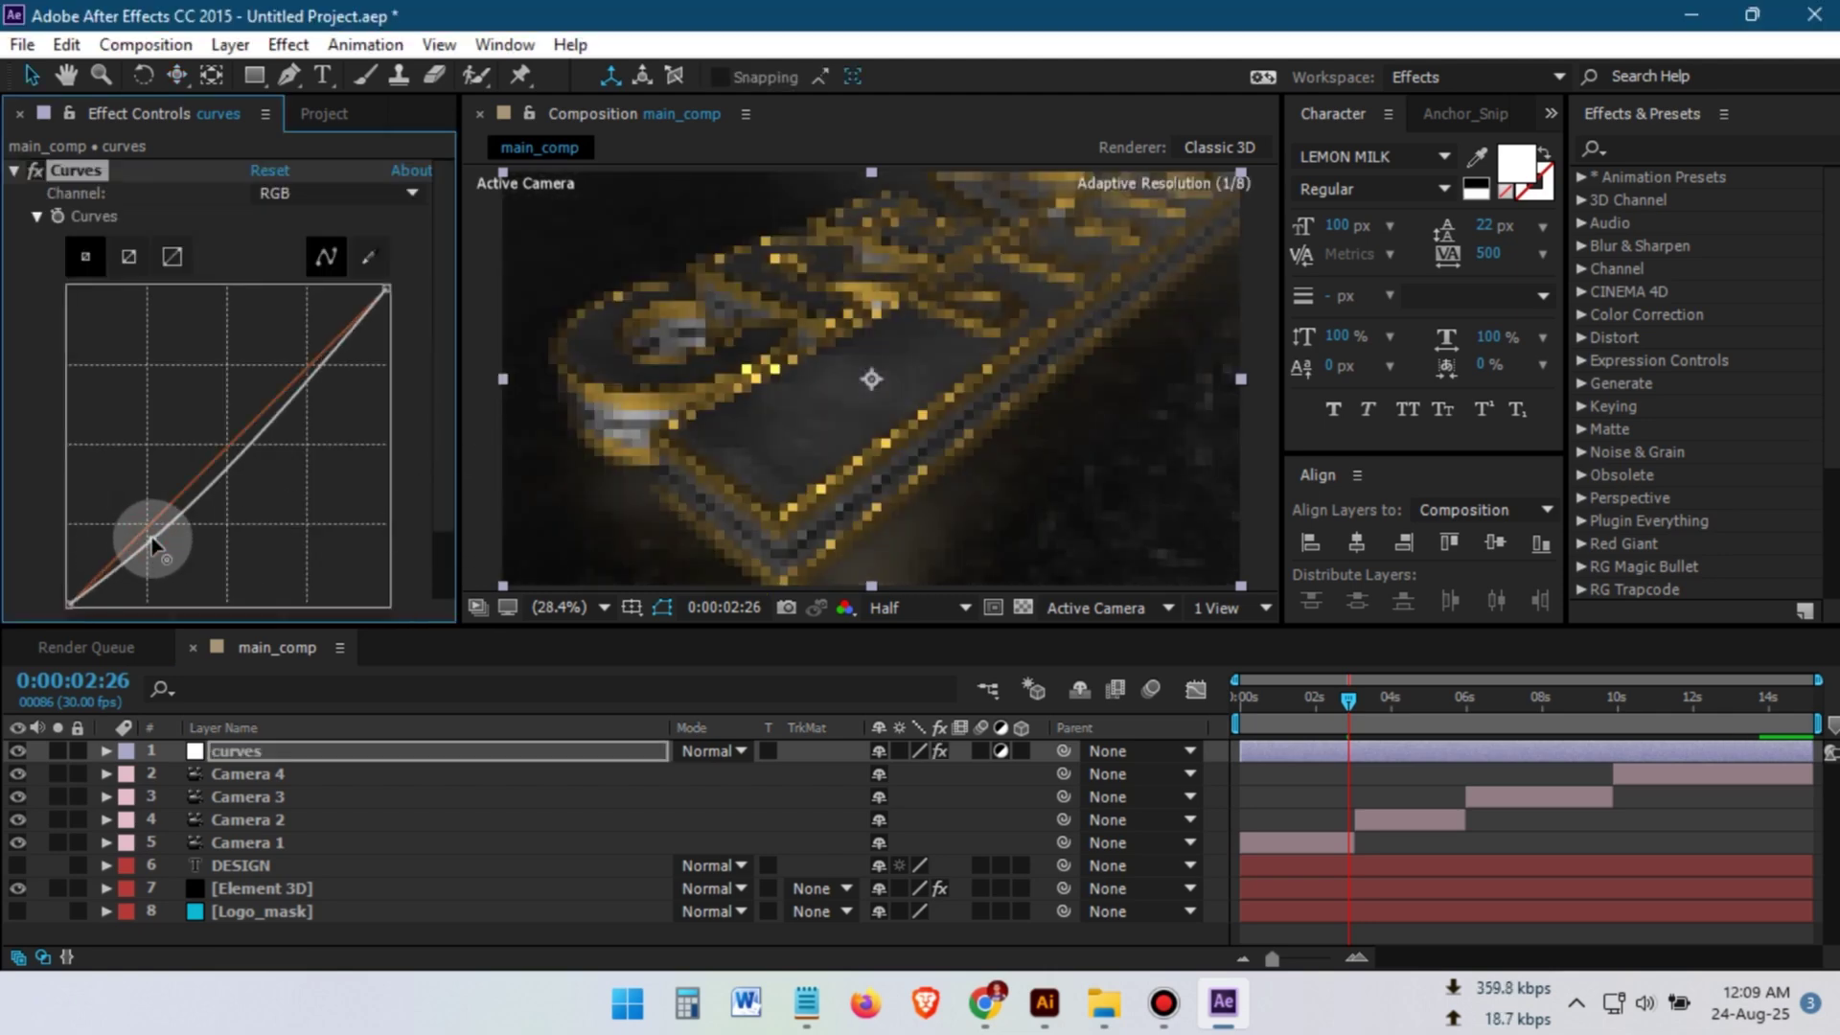
{"action": "left_click_drag", "start_coordinate": [305, 386], "coordinate": [307, 361]}
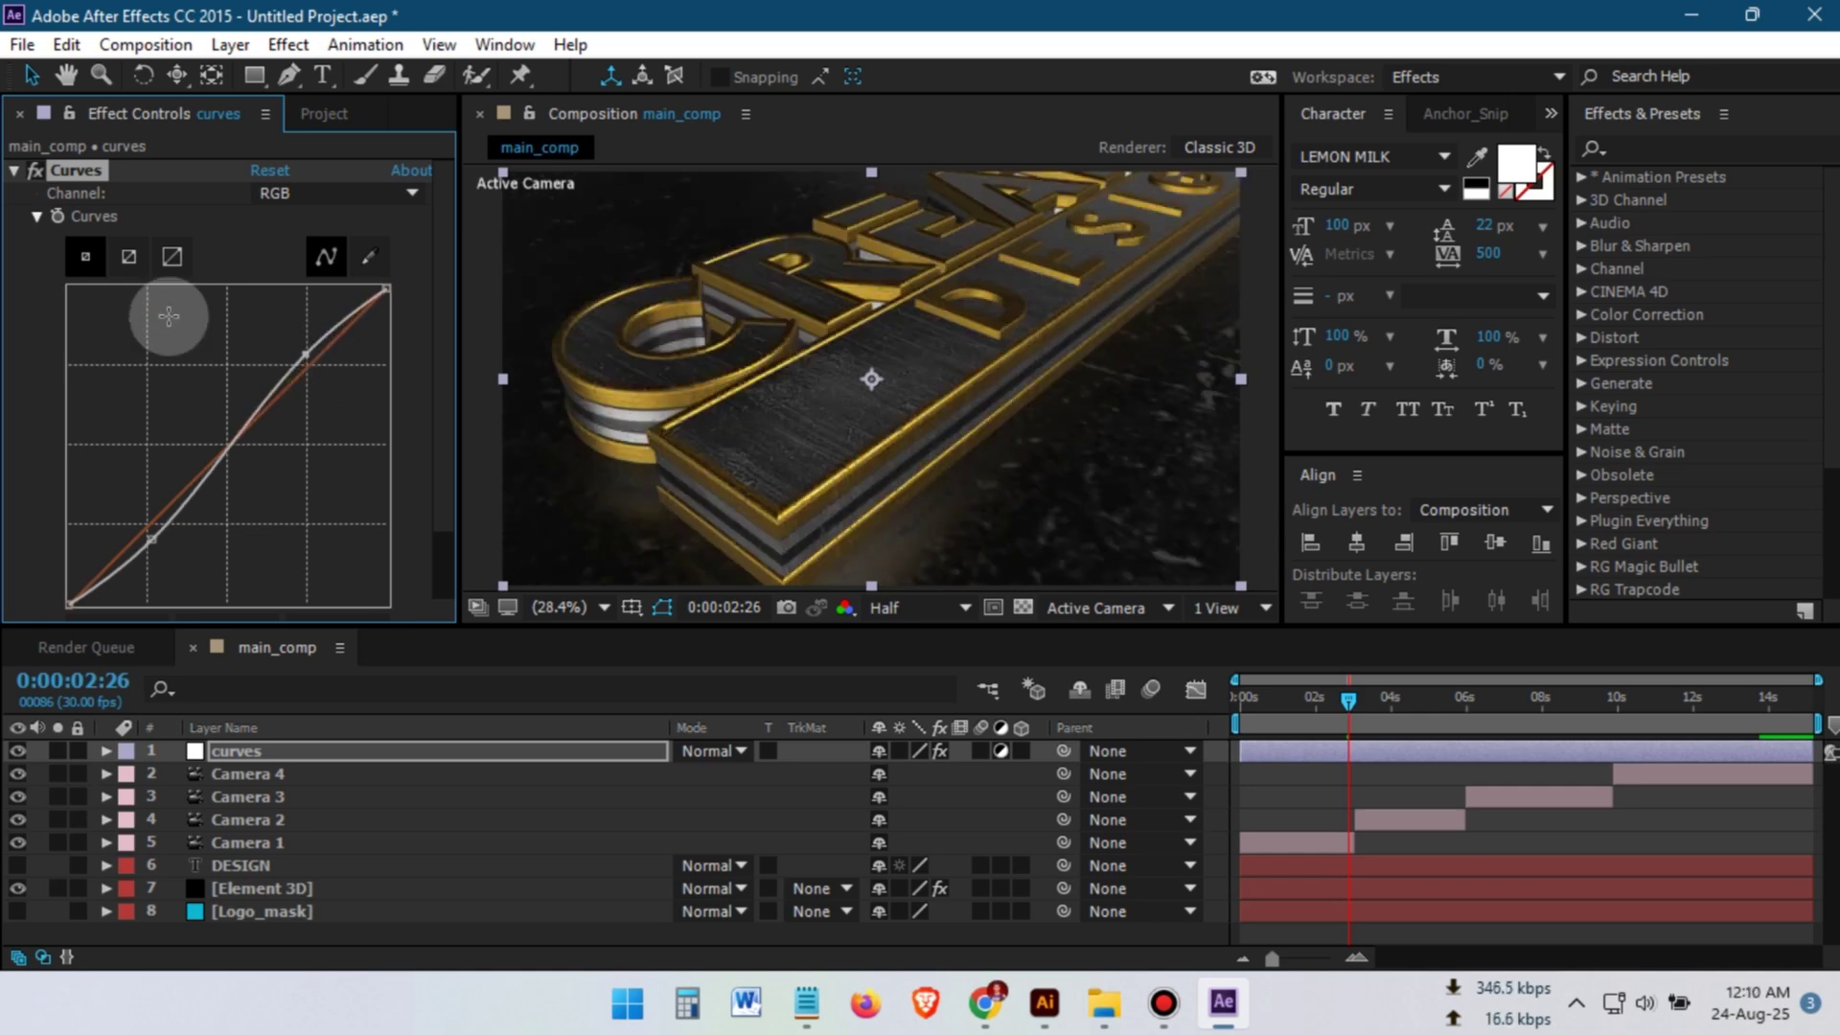
Step: Compare the Curves grade on and off at frames around 8, 11, 12 and 14 seconds
{"action": "left_click", "coordinate": [31, 169]}
{"action": "left_click", "coordinate": [32, 169]}
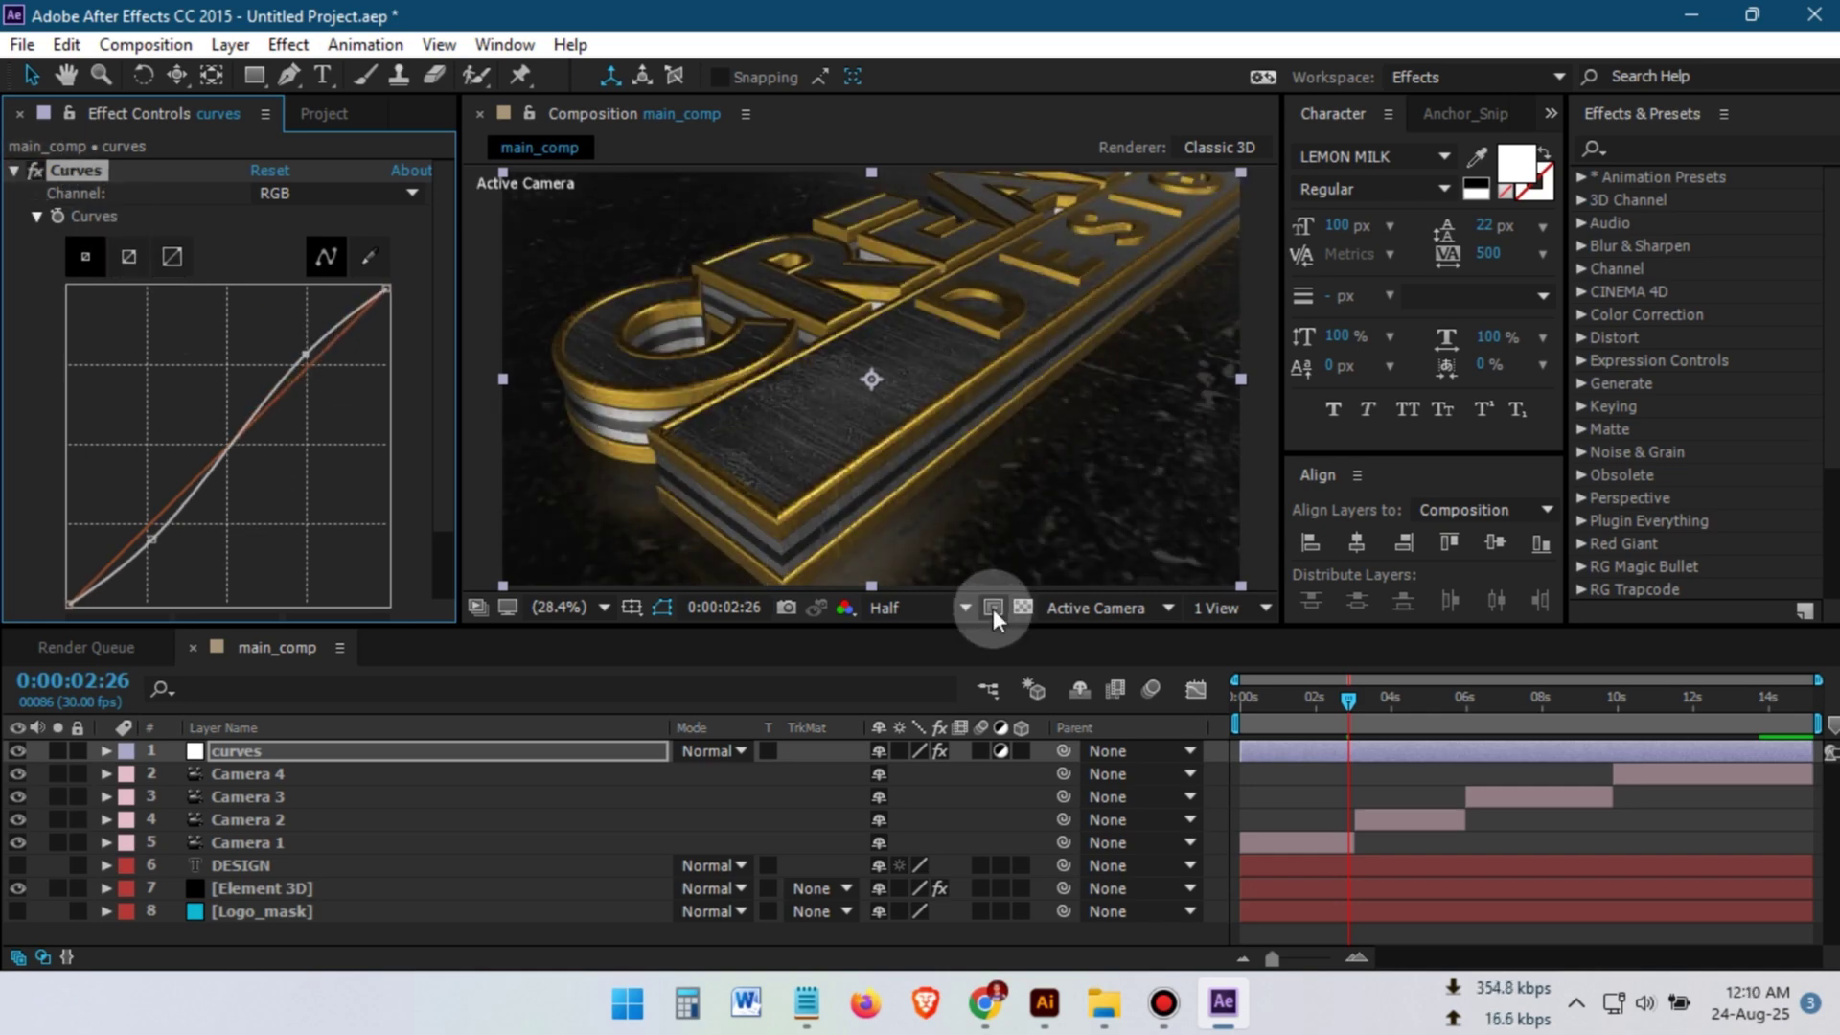
{"action": "left_click_drag", "start_coordinate": [1457, 709], "coordinate": [1543, 713]}
{"action": "left_click", "coordinate": [1670, 717]}
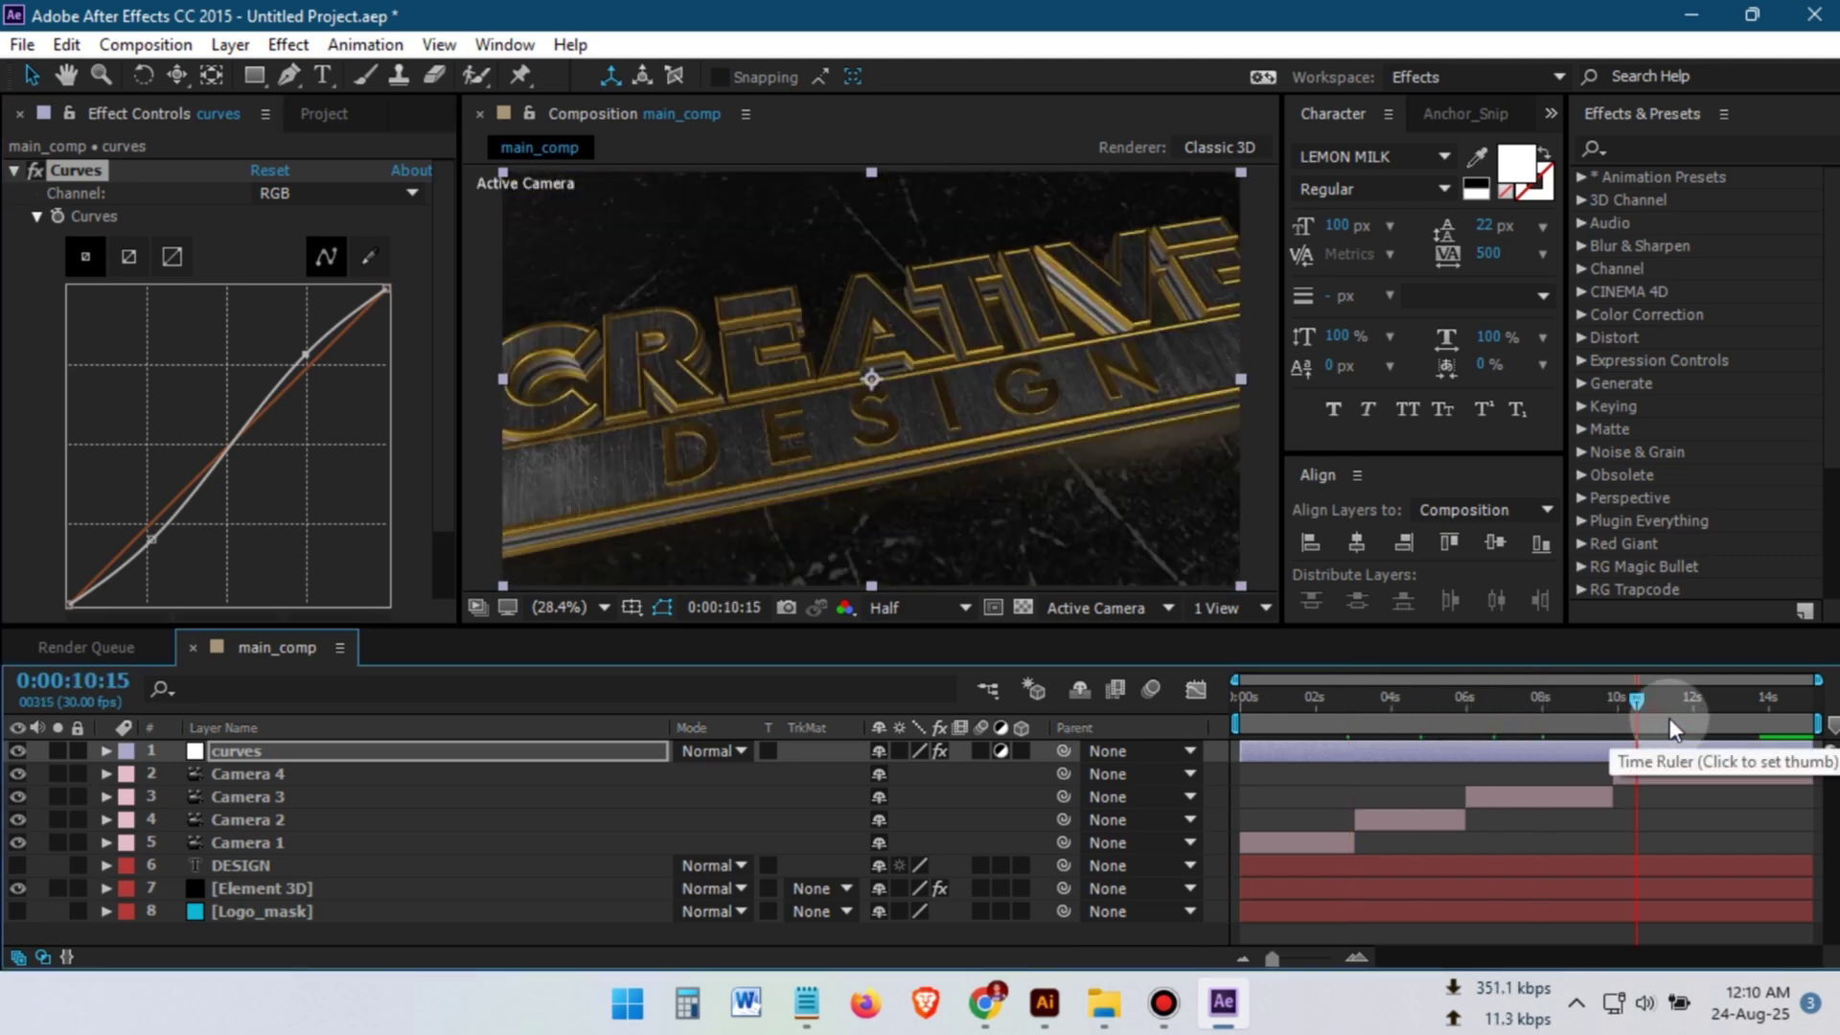
{"action": "left_click", "coordinate": [1702, 717]}
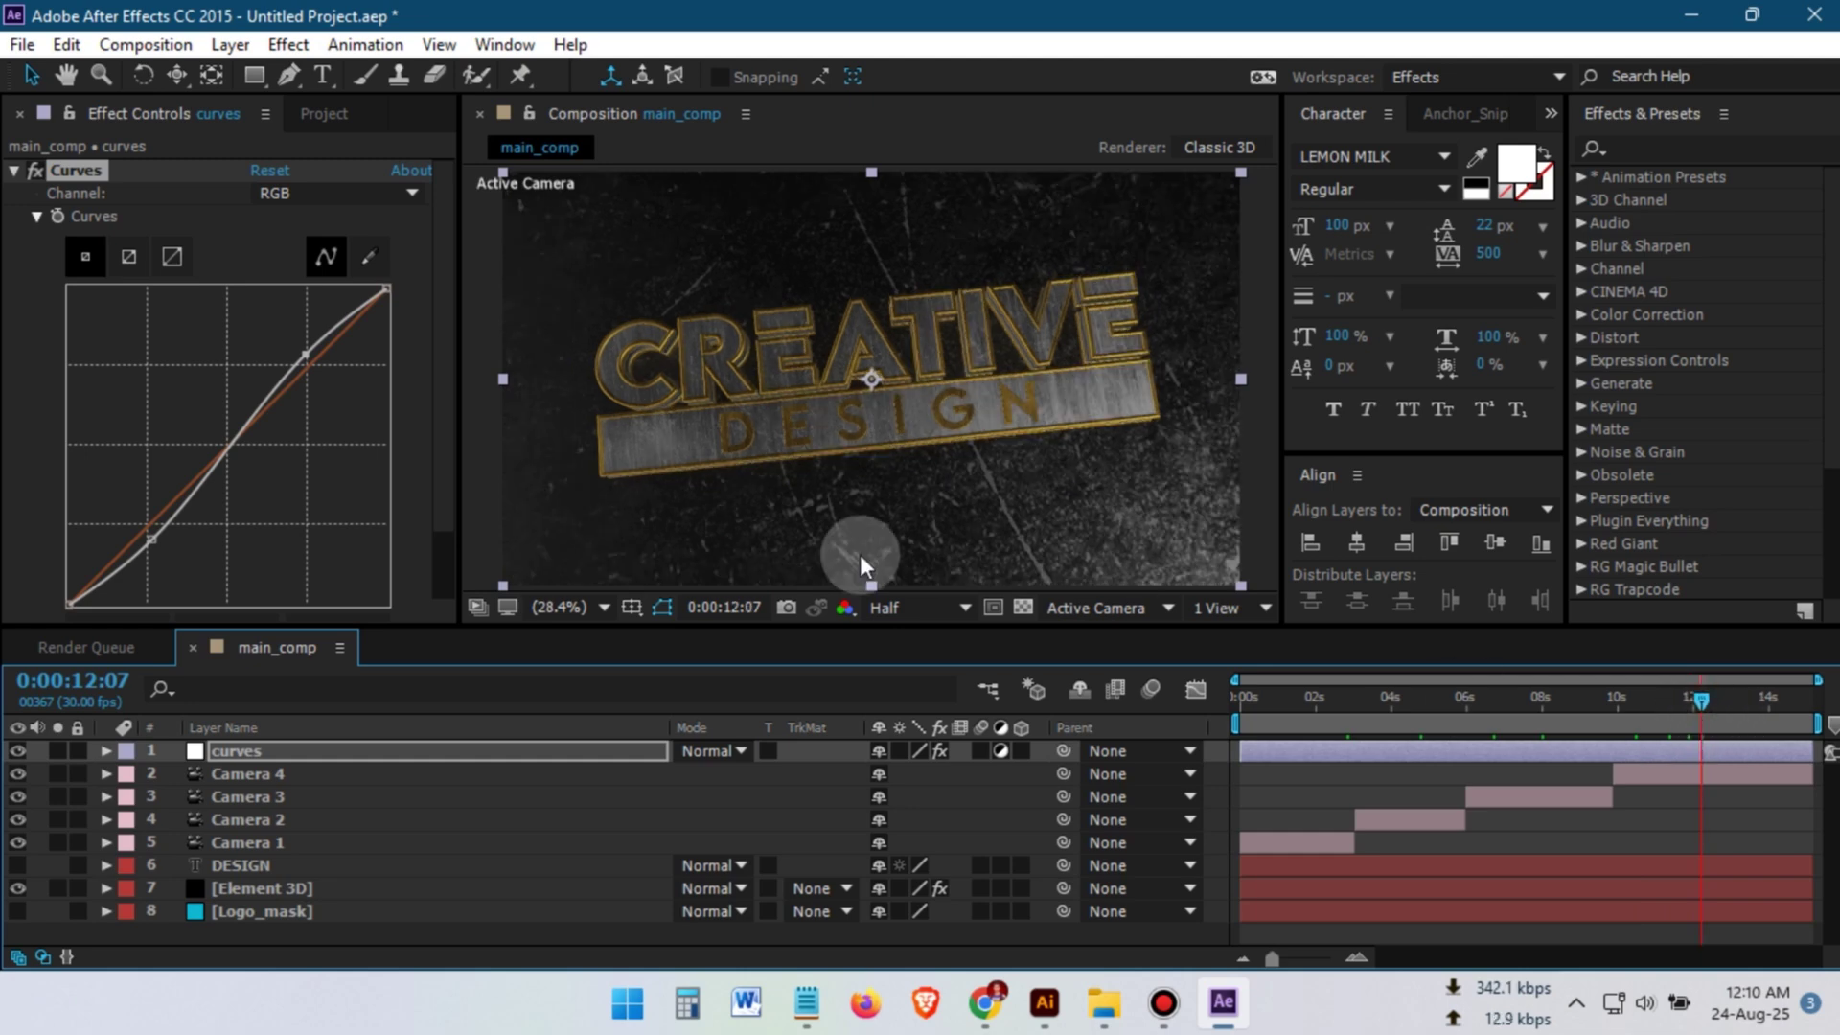
{"action": "left_click", "coordinate": [34, 170]}
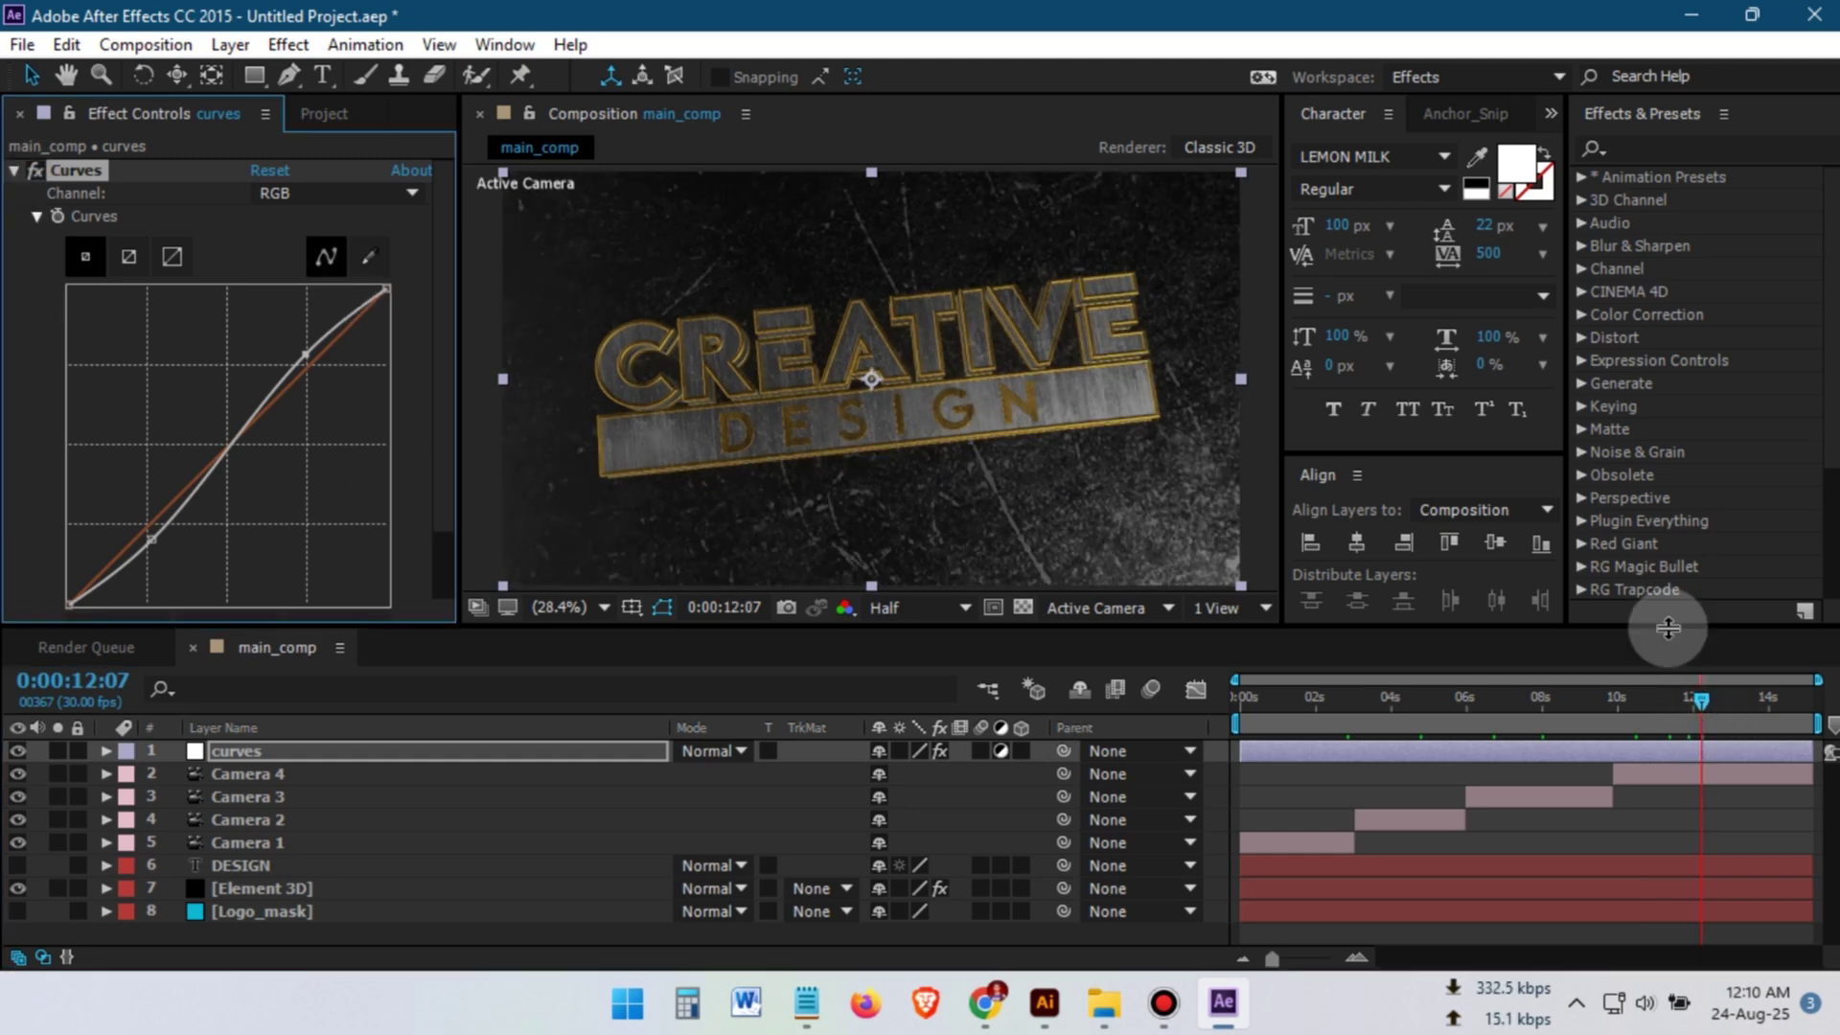
{"action": "left_click", "coordinate": [1770, 719]}
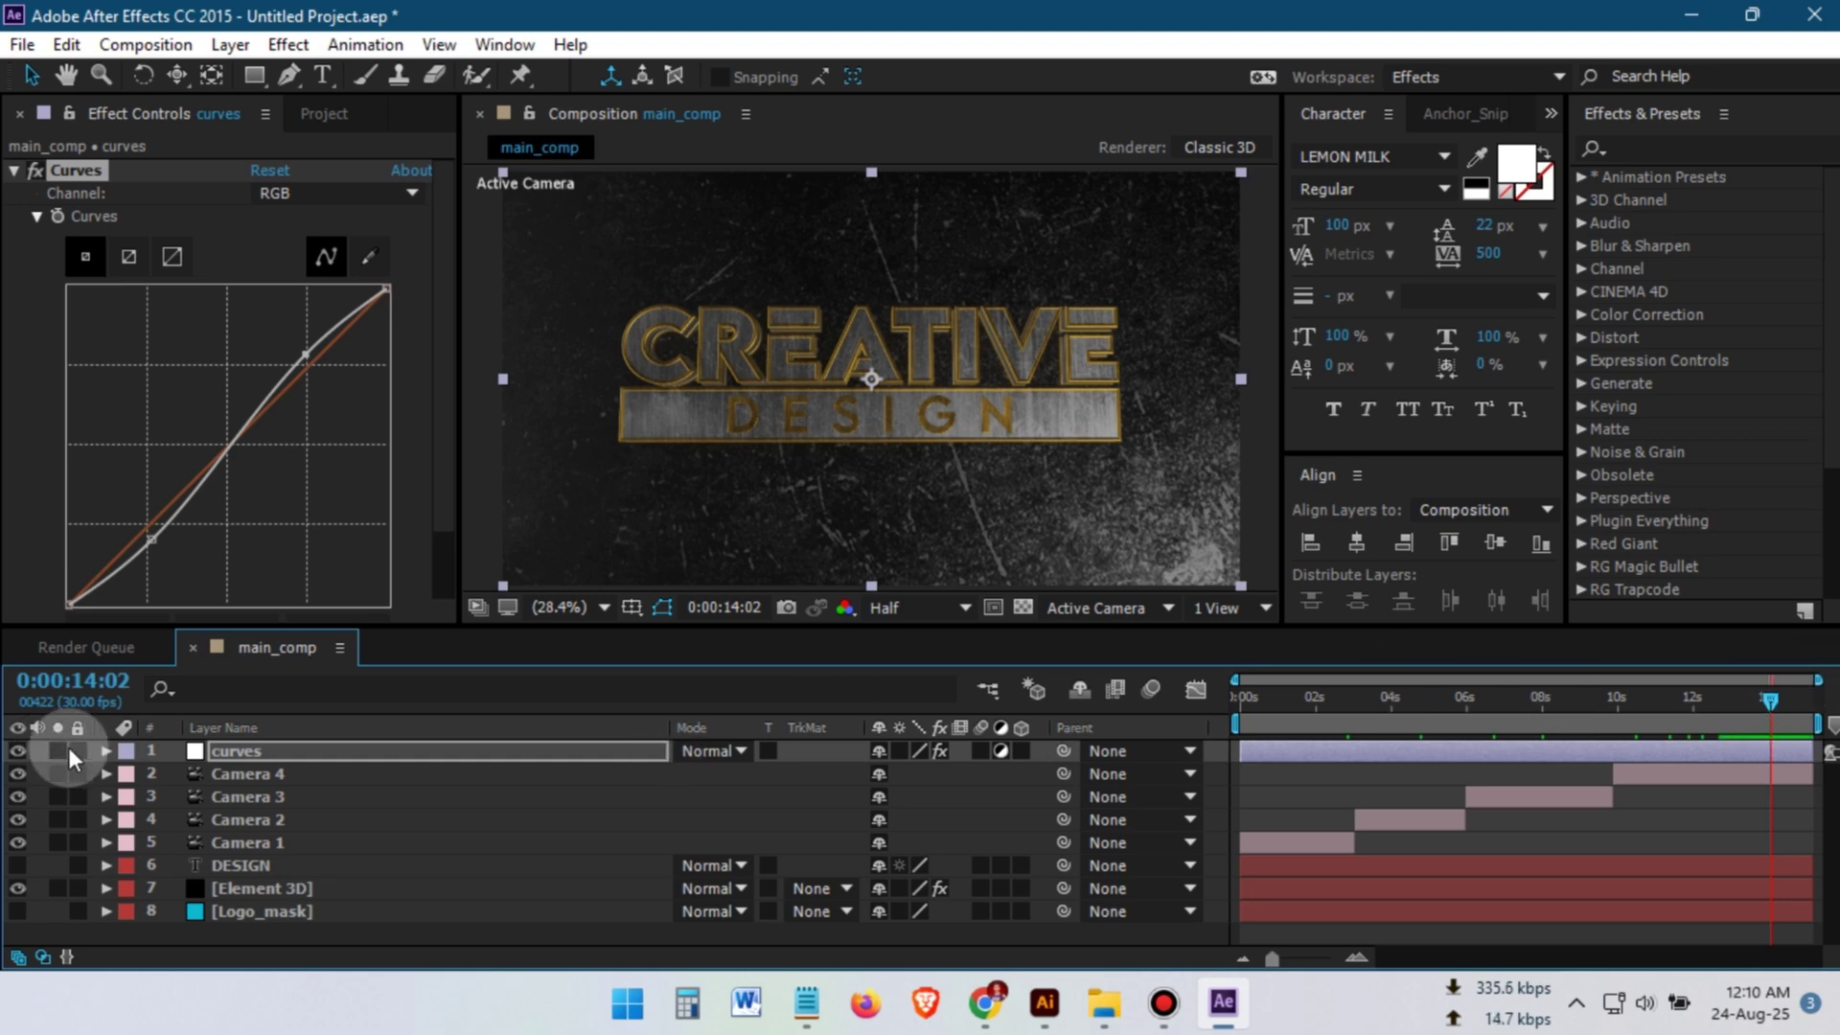
Step: At about 1 second, select Camera 1 and expand its Camera Options
{"action": "left_click", "coordinate": [1286, 715]}
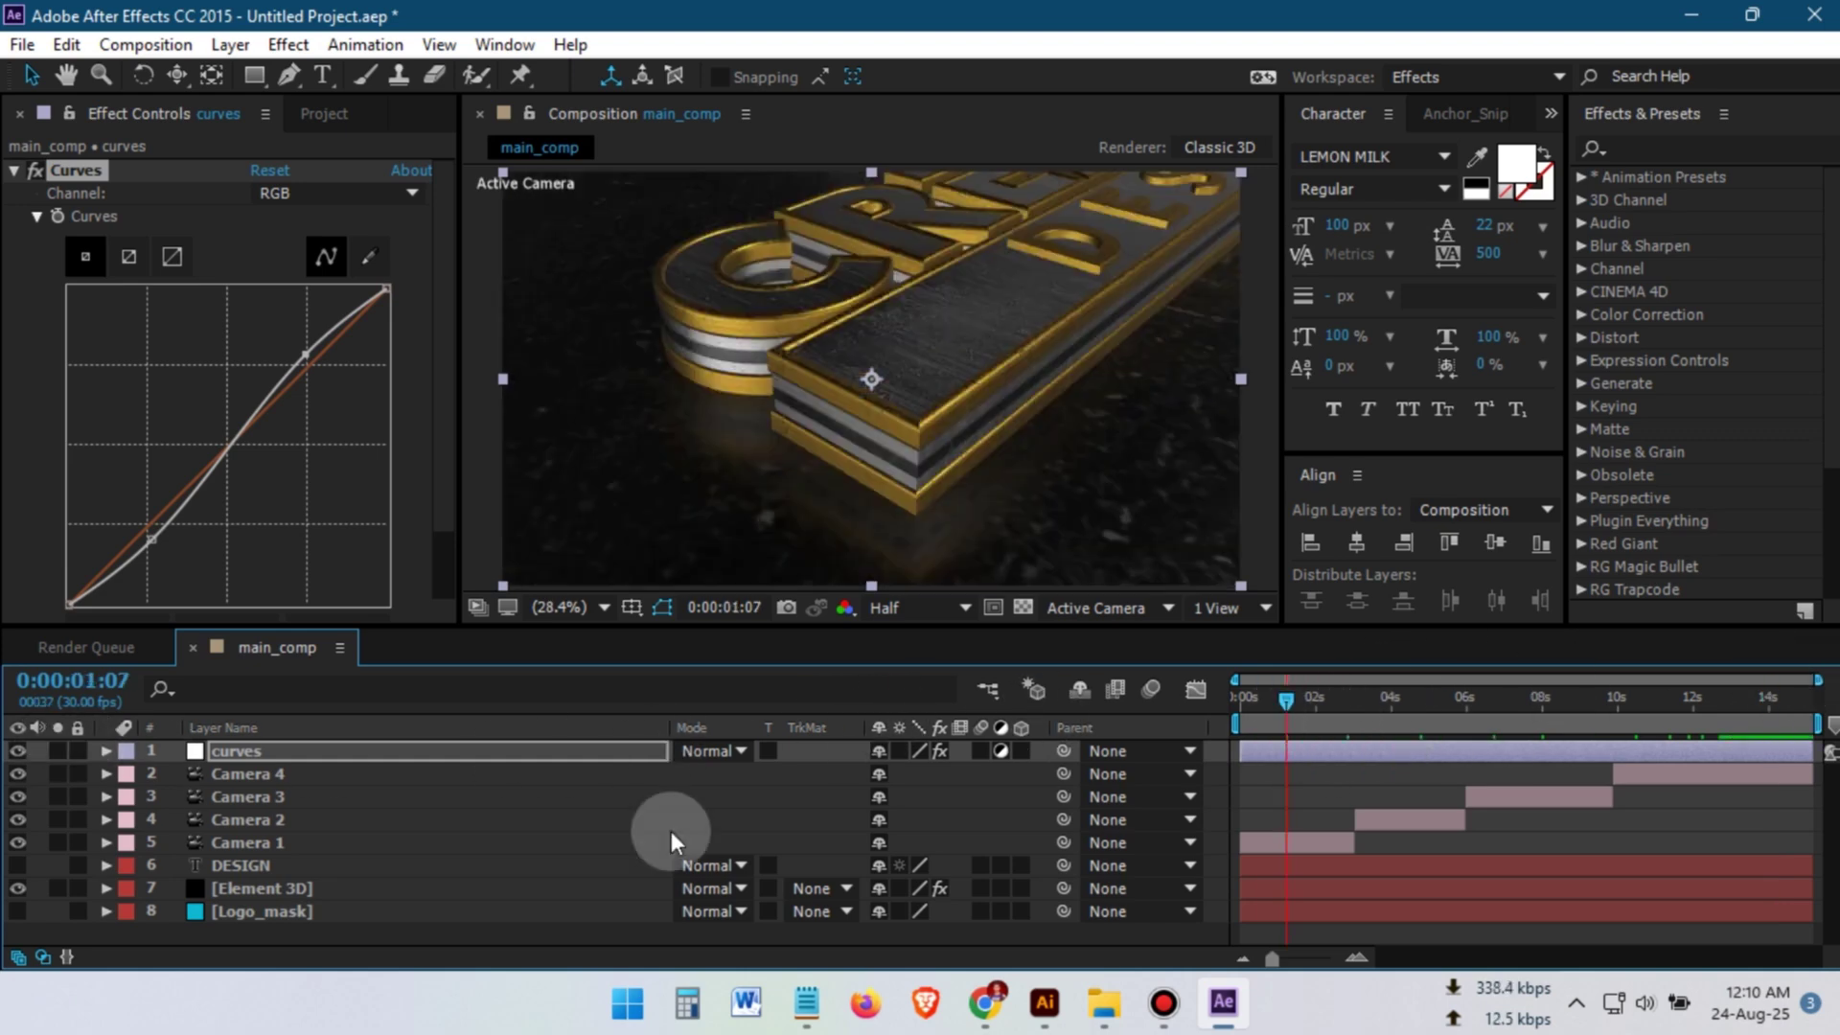
{"action": "left_click", "coordinate": [239, 844]}
{"action": "left_click", "coordinate": [106, 843]}
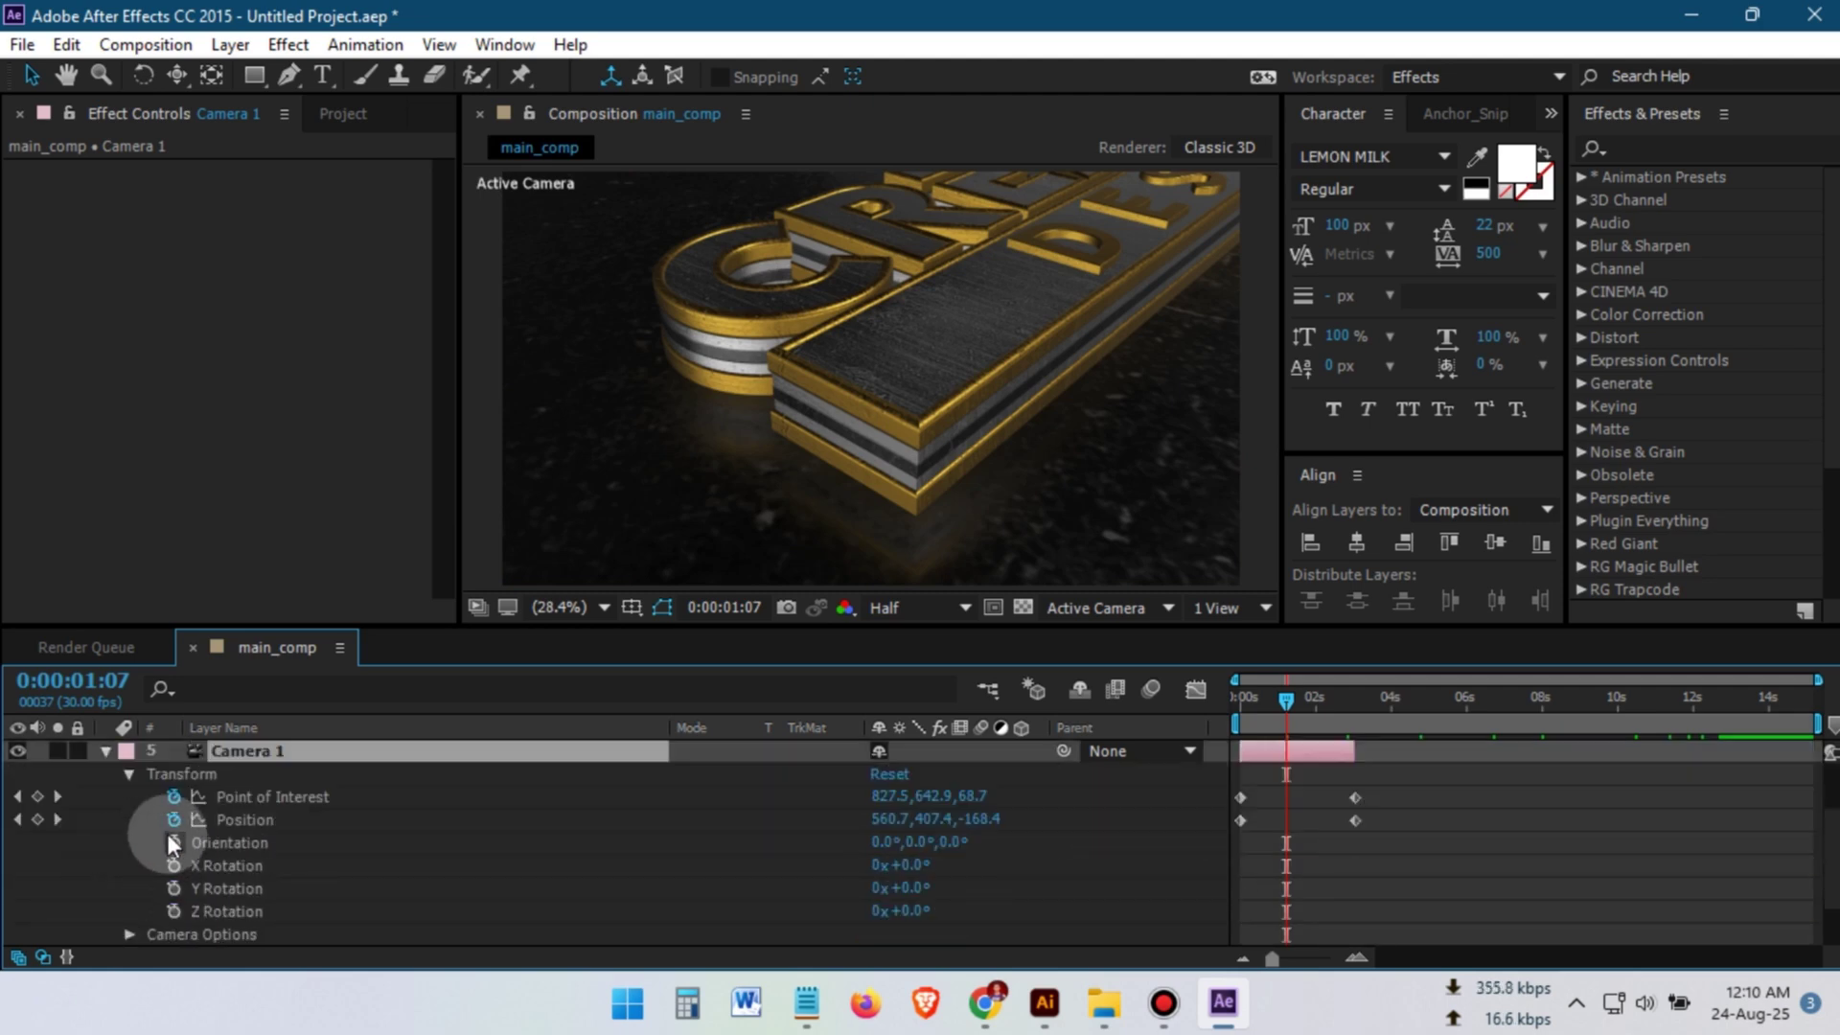
{"action": "left_click", "coordinate": [132, 779]}
{"action": "left_click", "coordinate": [129, 865]}
{"action": "scroll", "coordinate": [479, 844], "scroll_direction": "down", "scroll_amount": 3}
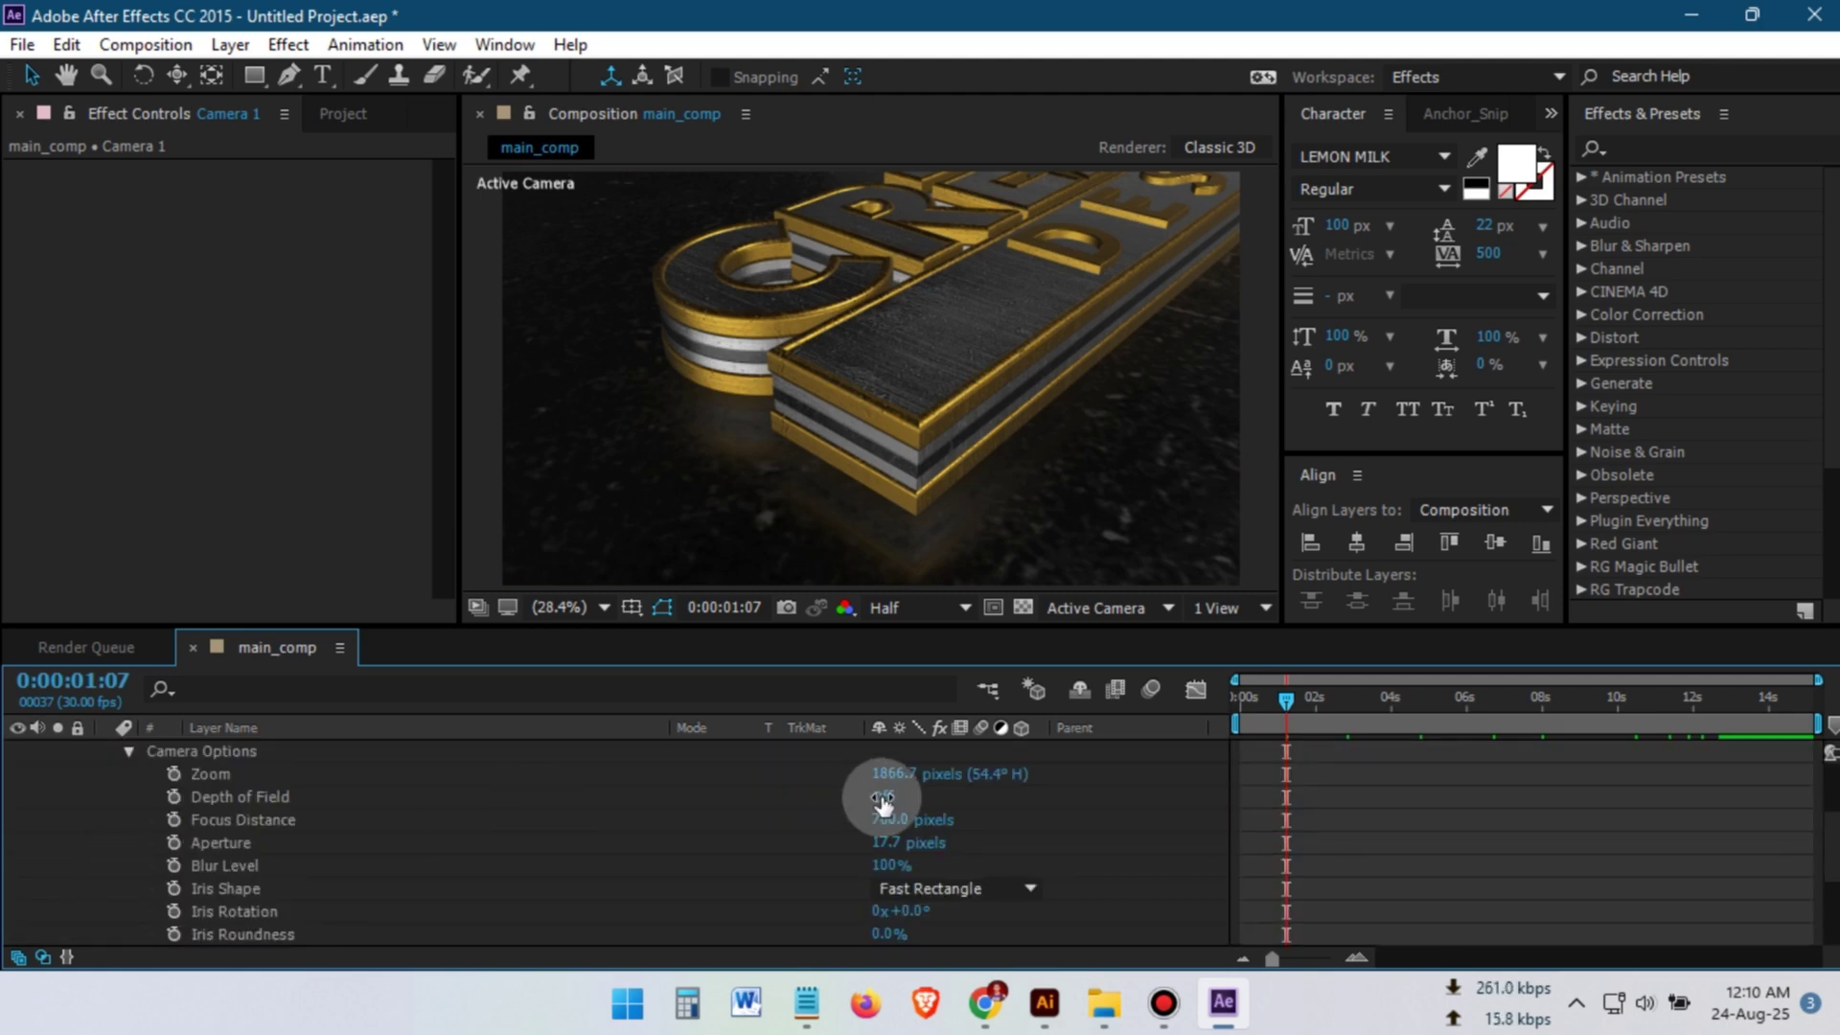
Step: Turn on Camera 1's Depth of Field with Aperture 20 and Focus Distance 2
{"action": "left_click", "coordinate": [880, 797]}
{"action": "left_click", "coordinate": [901, 843]}
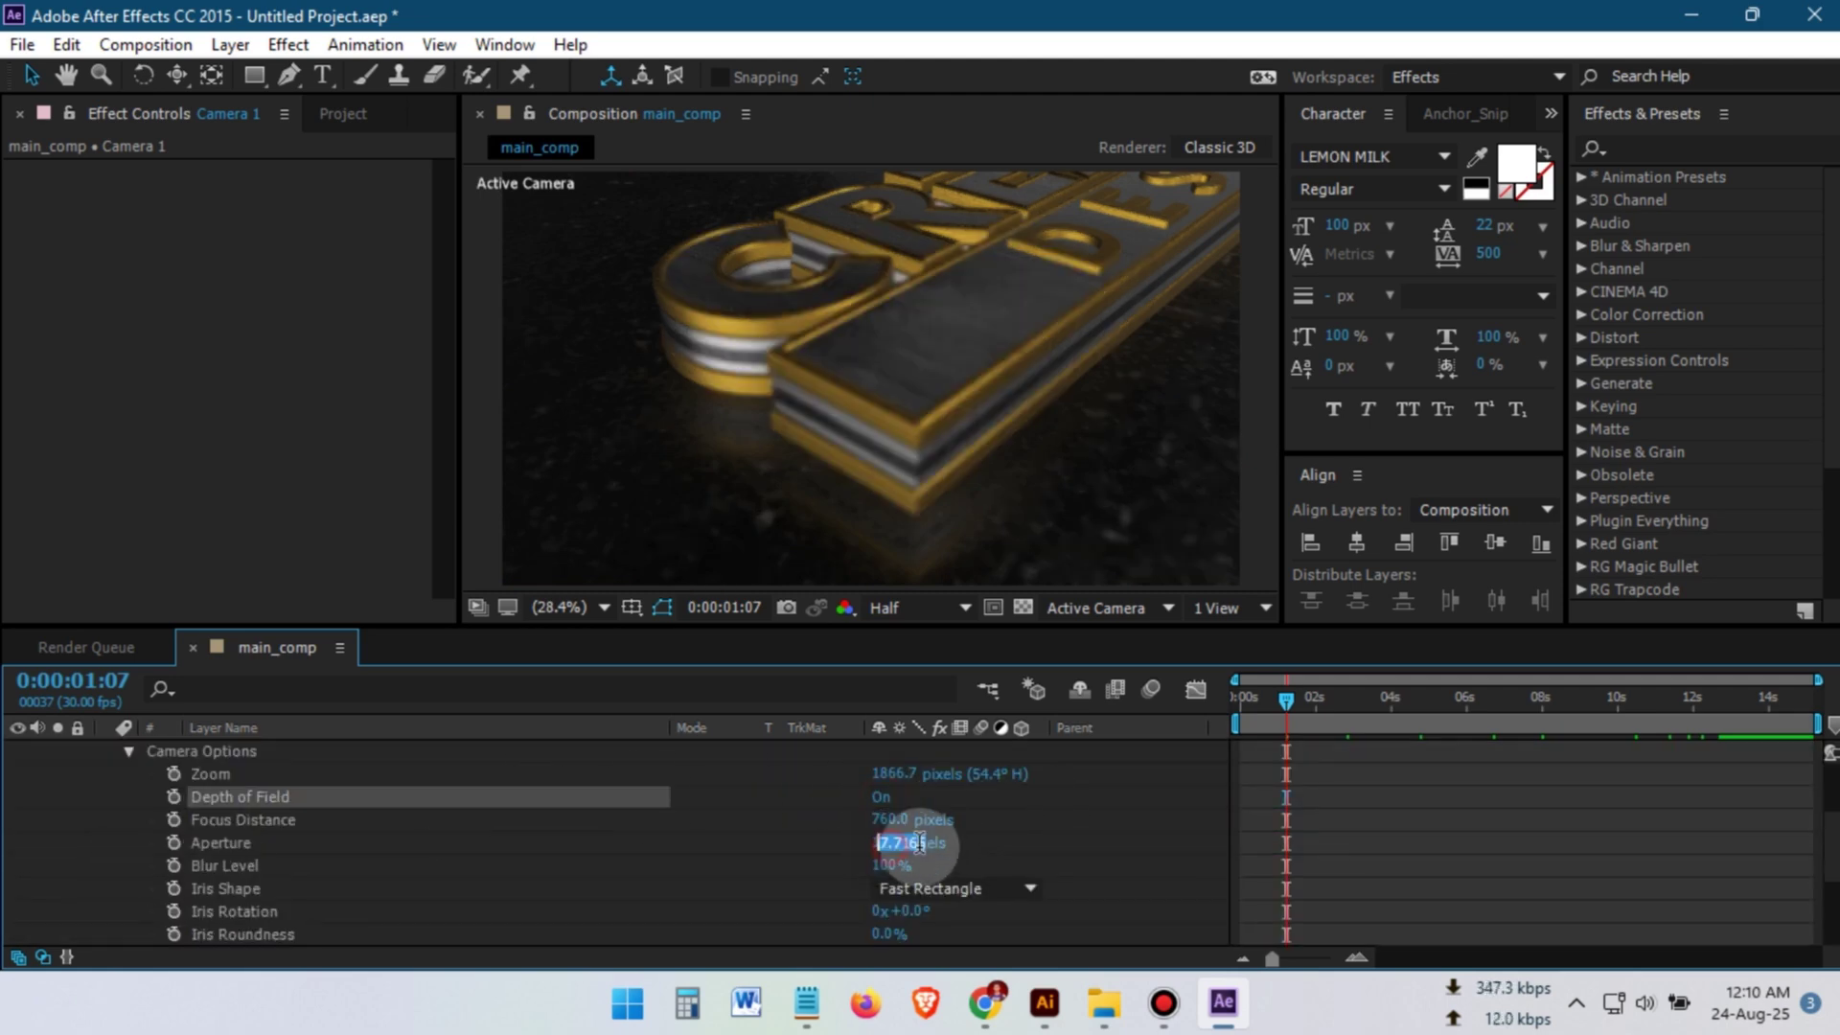
{"action": "type", "text": "20"}
{"action": "key", "text": "Return"}
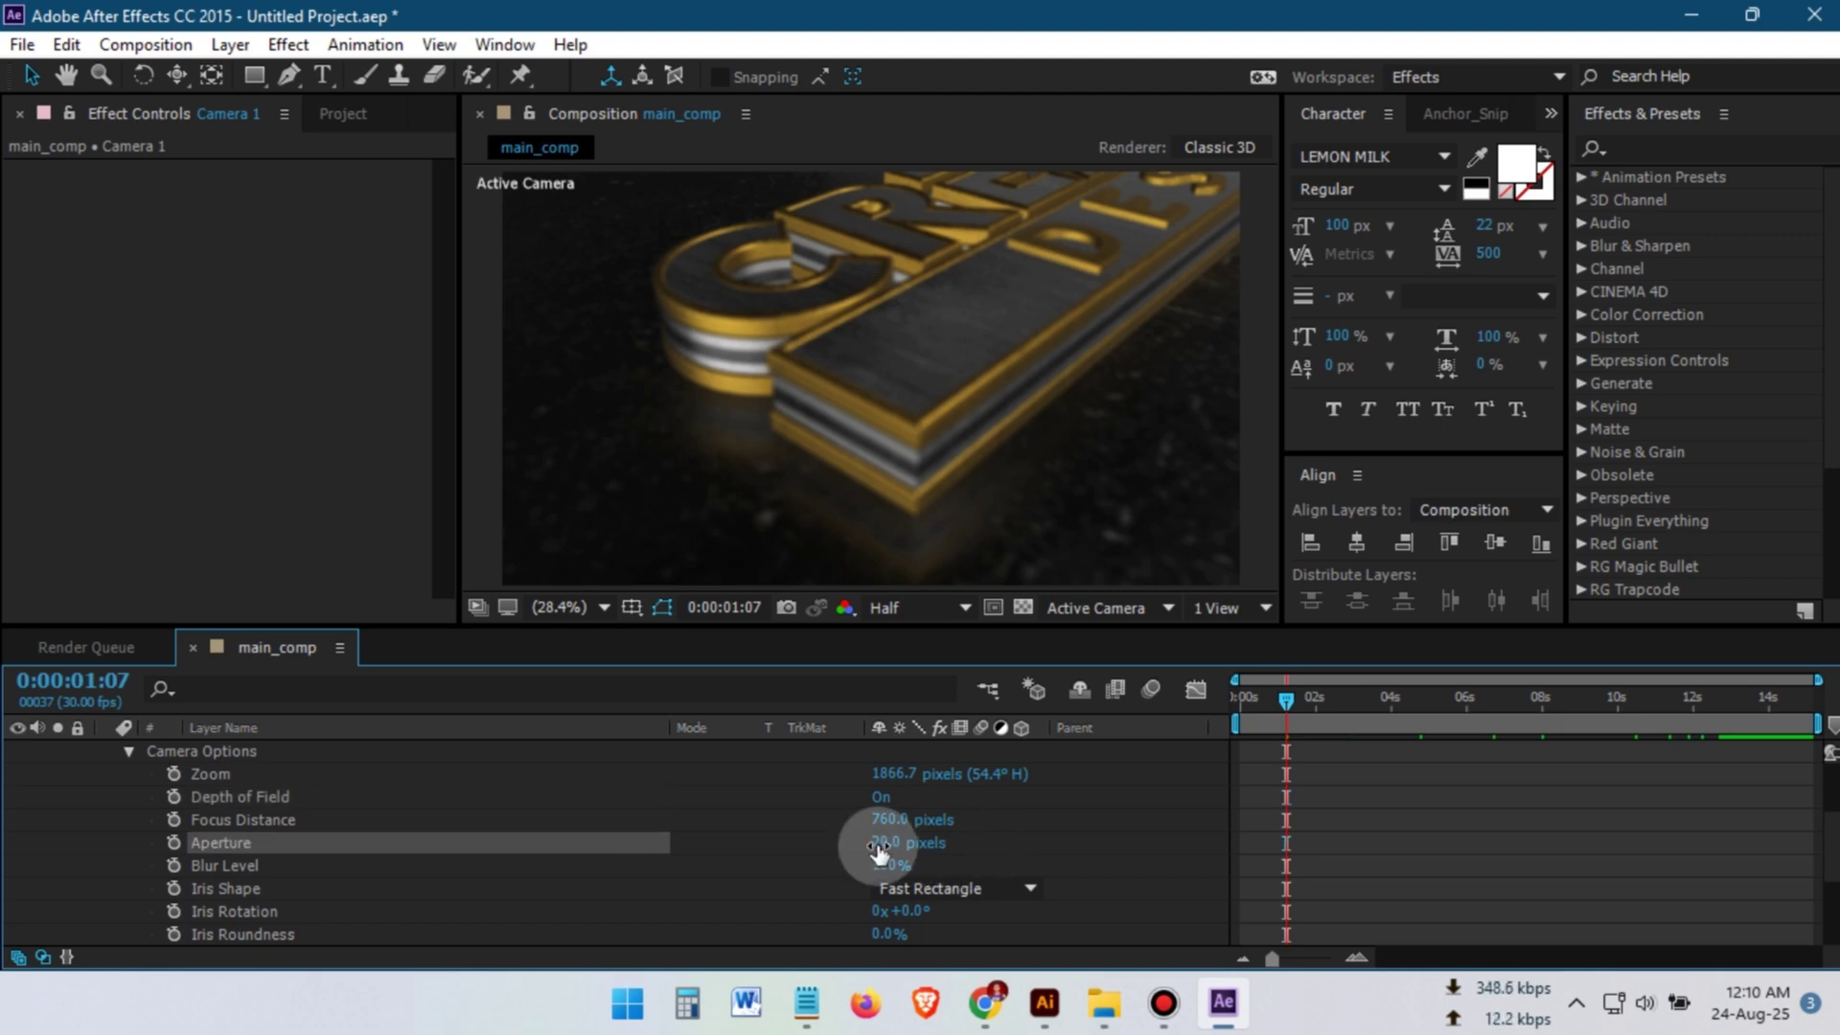
{"action": "left_click", "coordinate": [892, 820]}
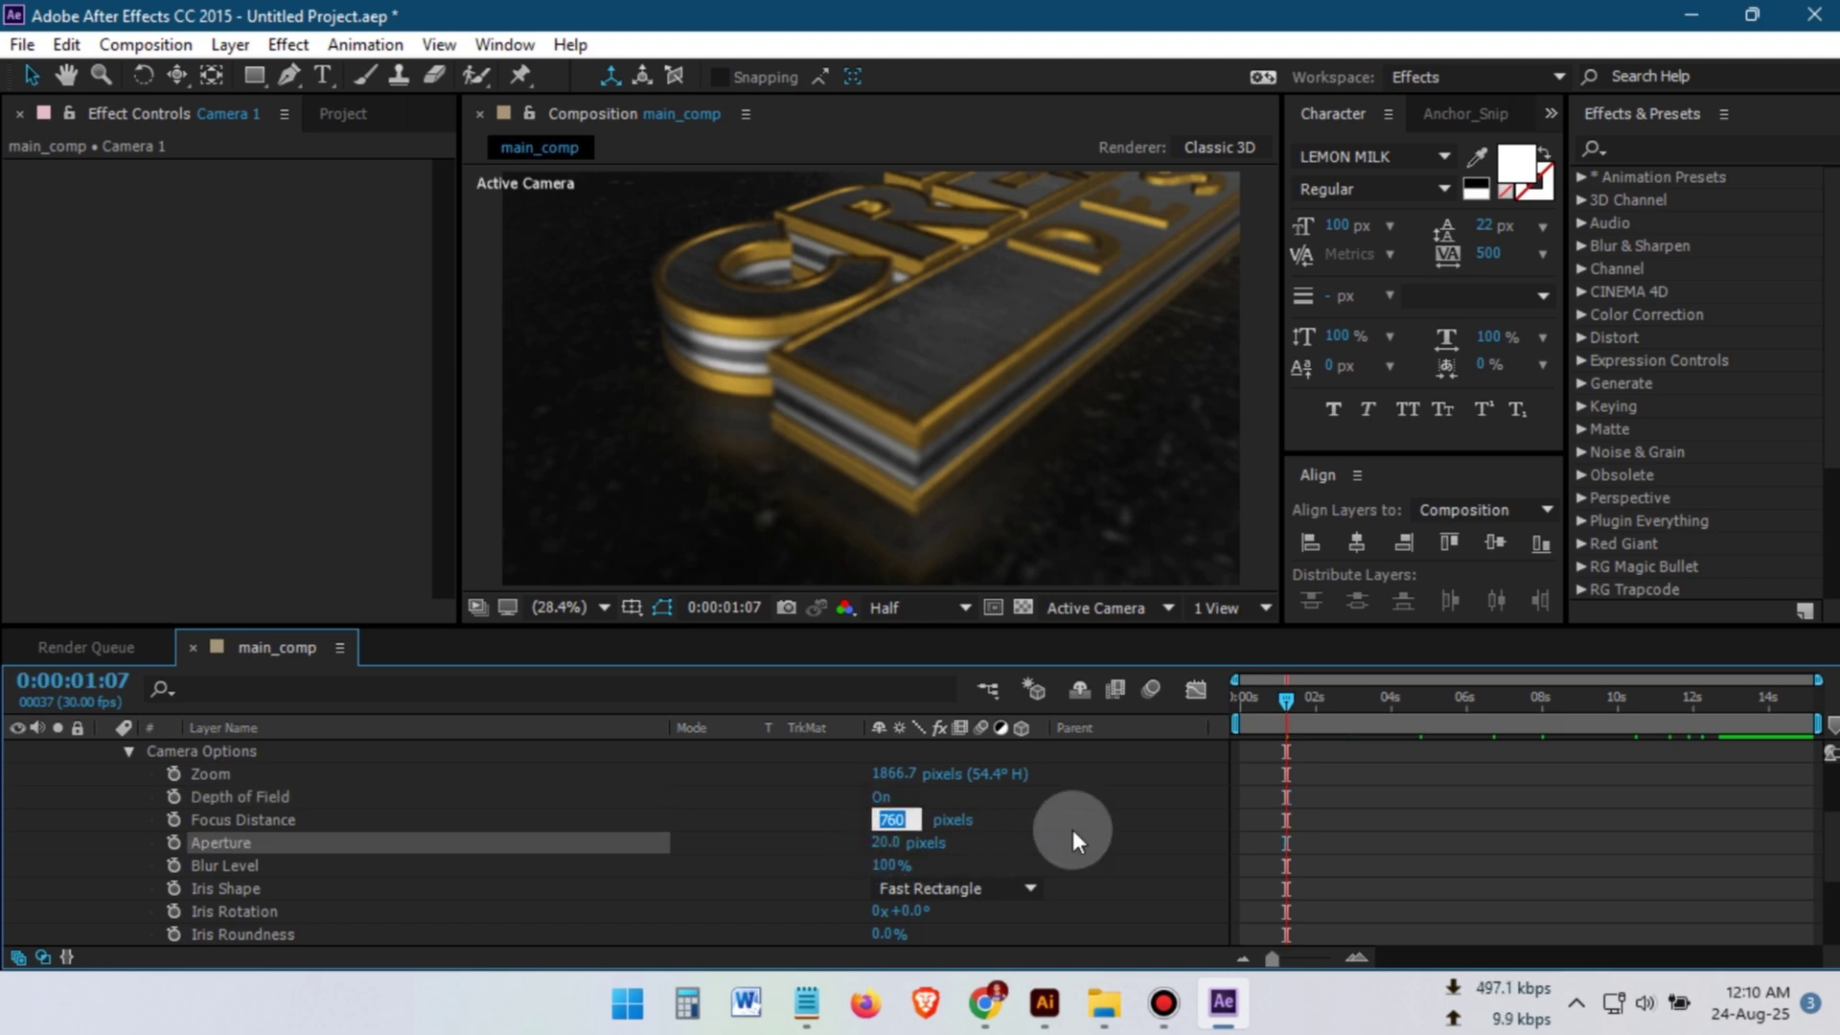
{"action": "type", "text": "297"}
{"action": "key", "text": "Return"}
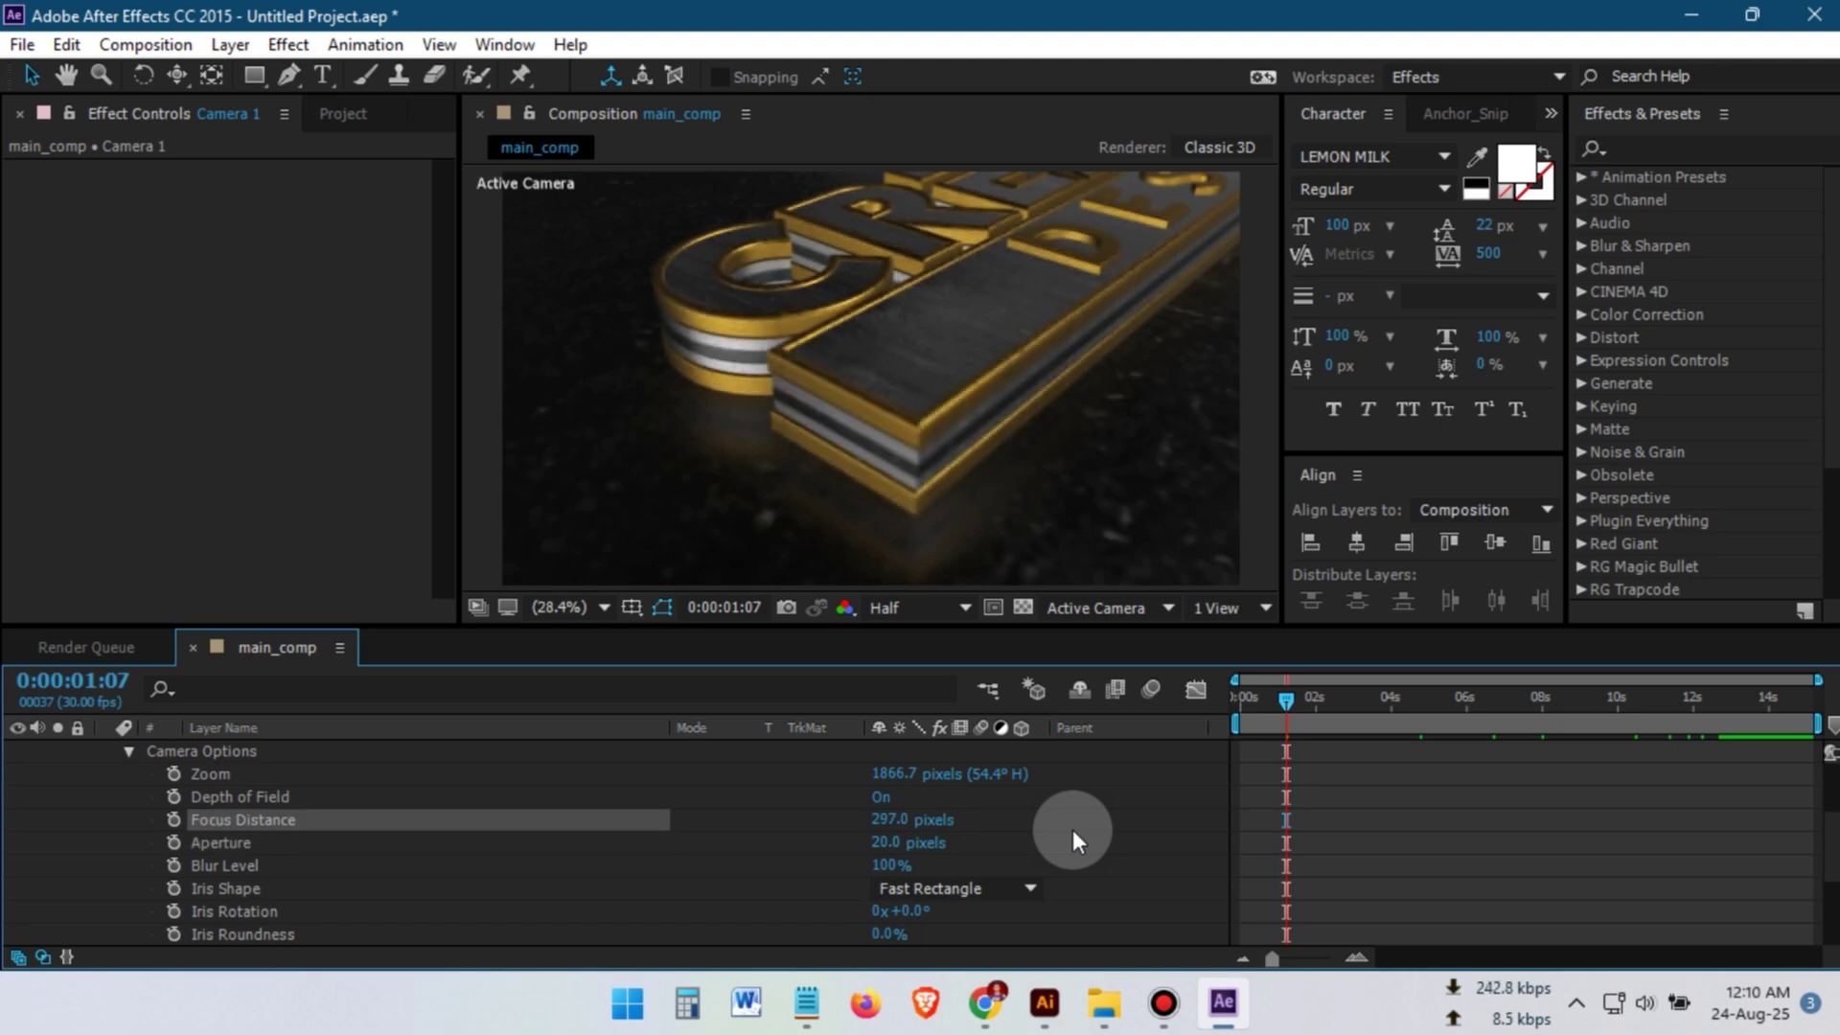
Step: Change Focus Distance to 220 and toggle Depth of Field off and on to compare
{"action": "left_click", "coordinate": [884, 799]}
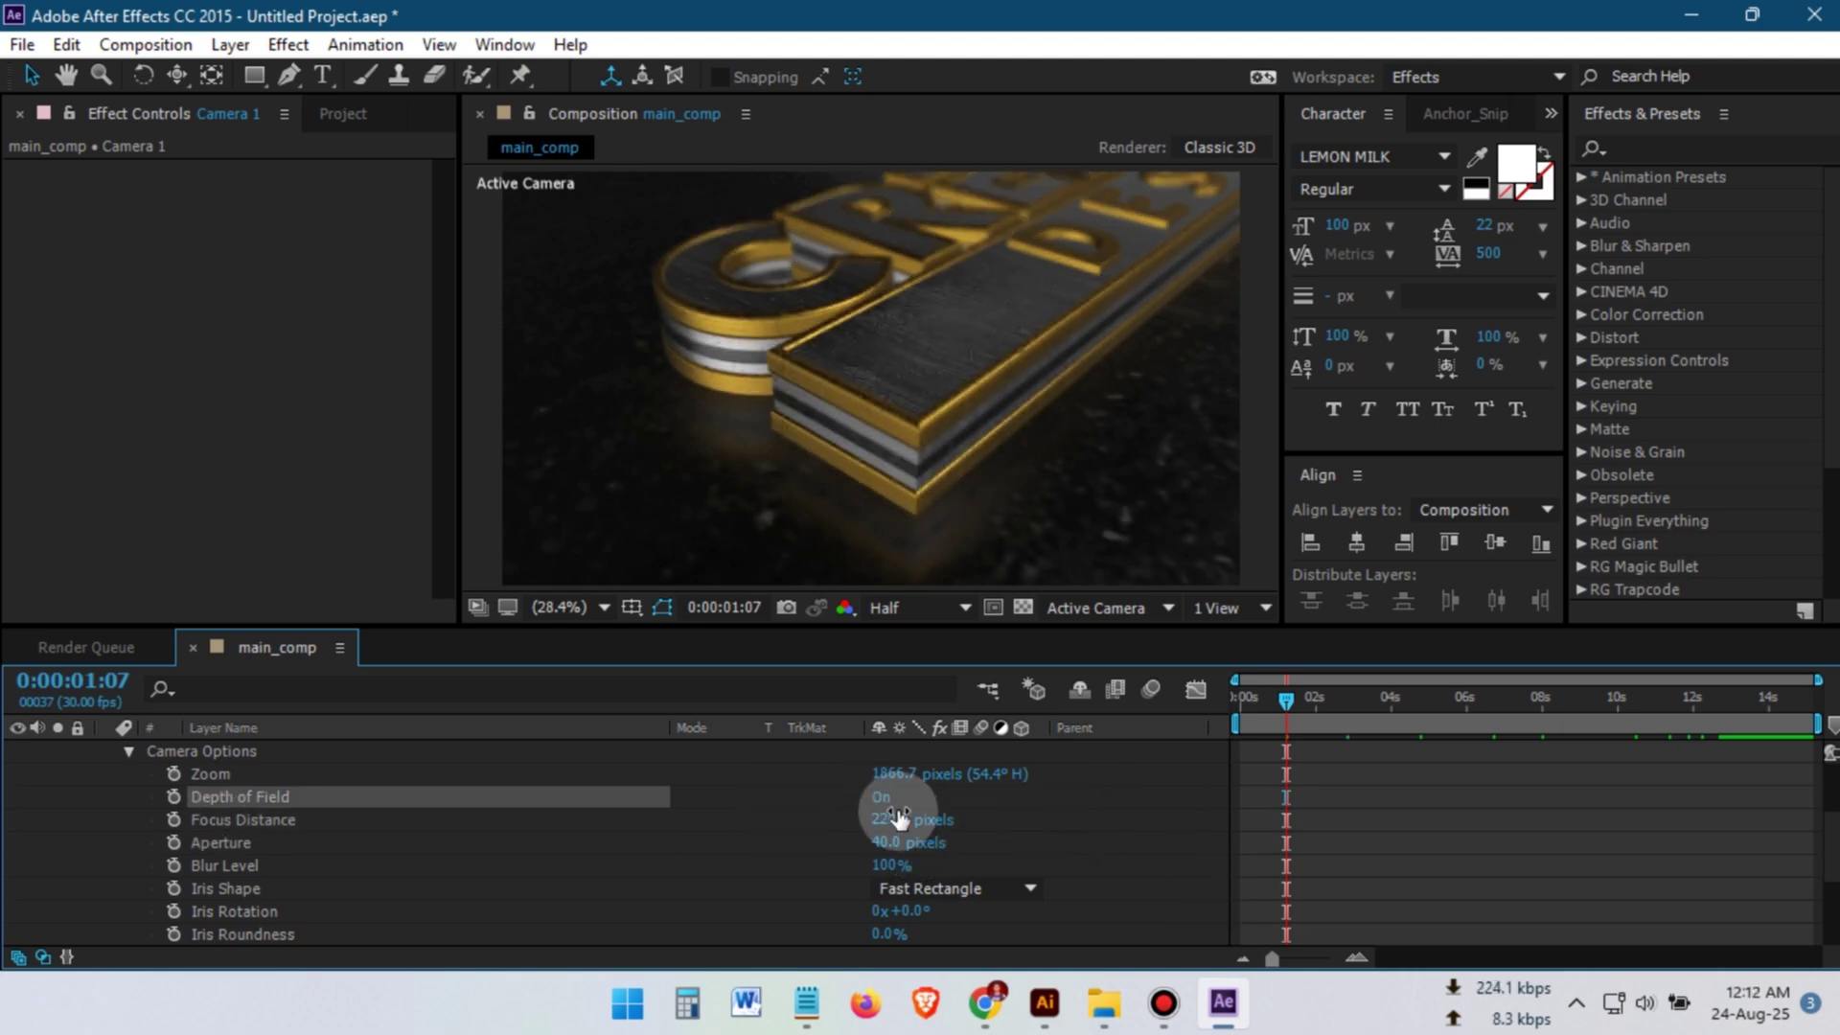
{"action": "left_click", "coordinate": [898, 820]}
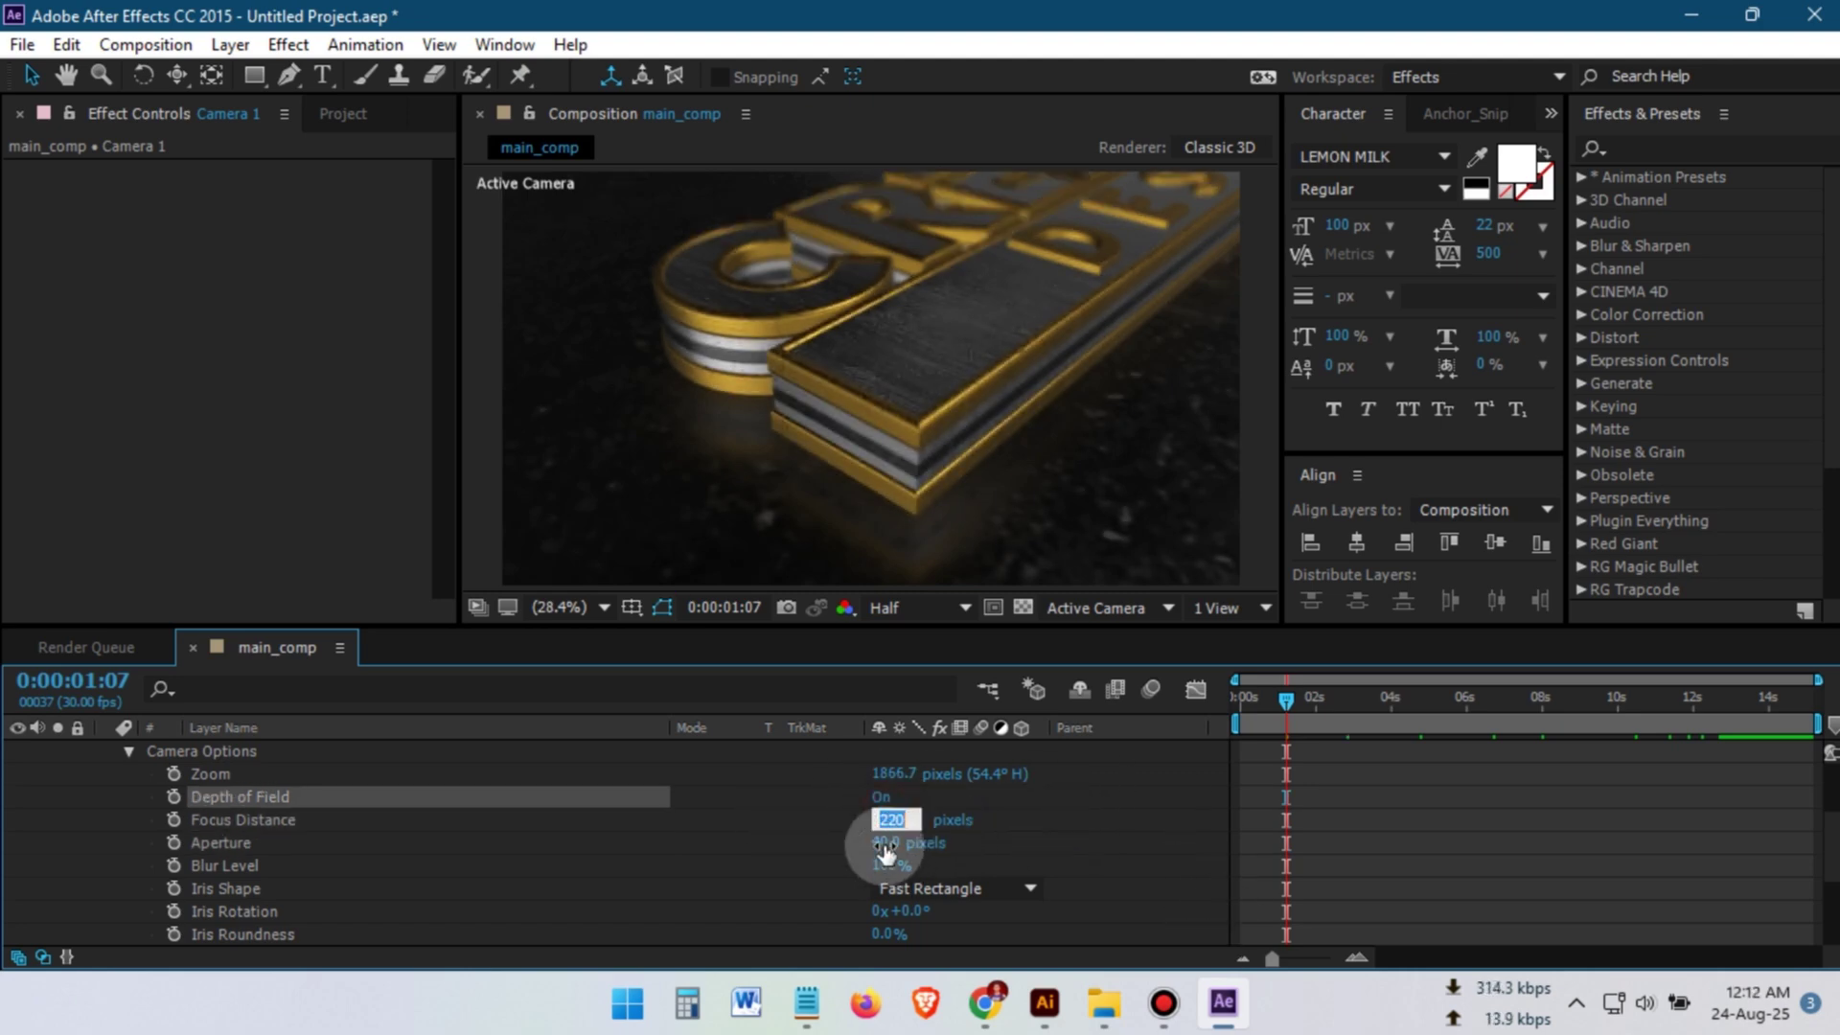
{"action": "type", "text": "220"}
{"action": "key", "text": "Return"}
{"action": "left_click", "coordinate": [890, 848]}
{"action": "left_click", "coordinate": [1032, 843]}
{"action": "left_click", "coordinate": [883, 798]}
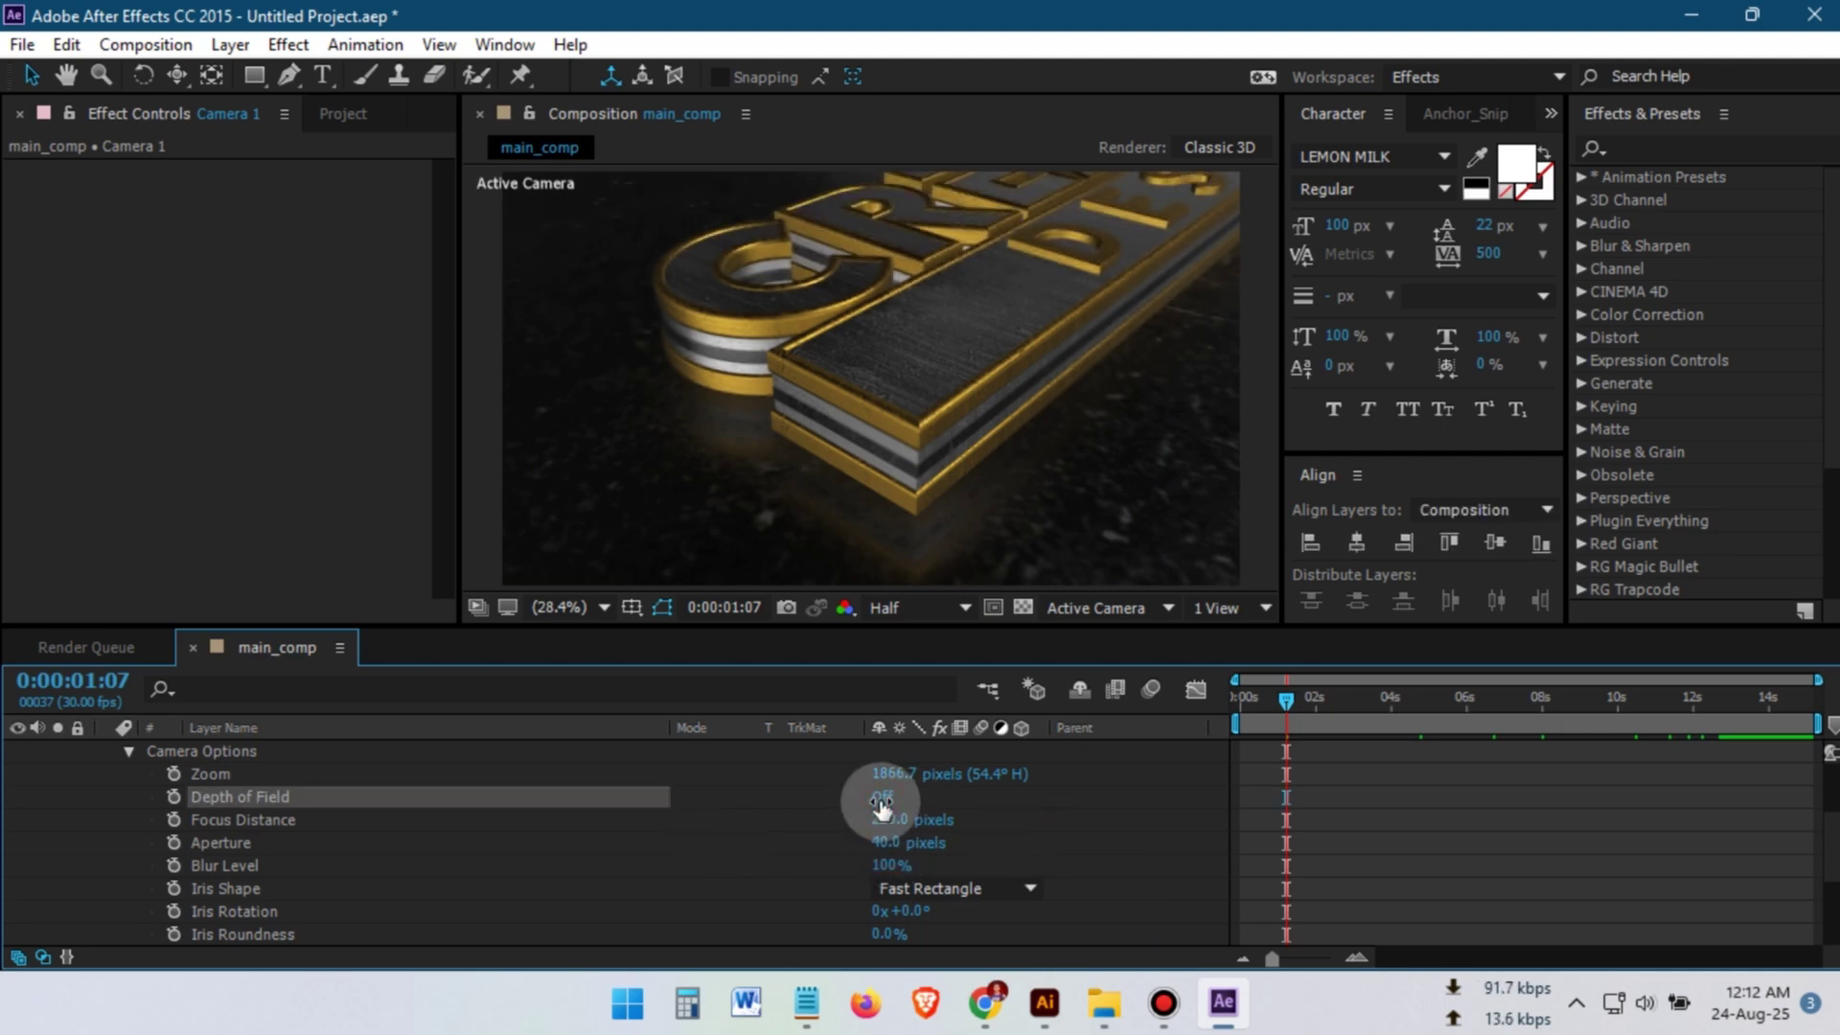
{"action": "left_click", "coordinate": [883, 799]}
{"action": "scroll", "coordinate": [326, 865], "scroll_direction": "up", "scroll_amount": 3}
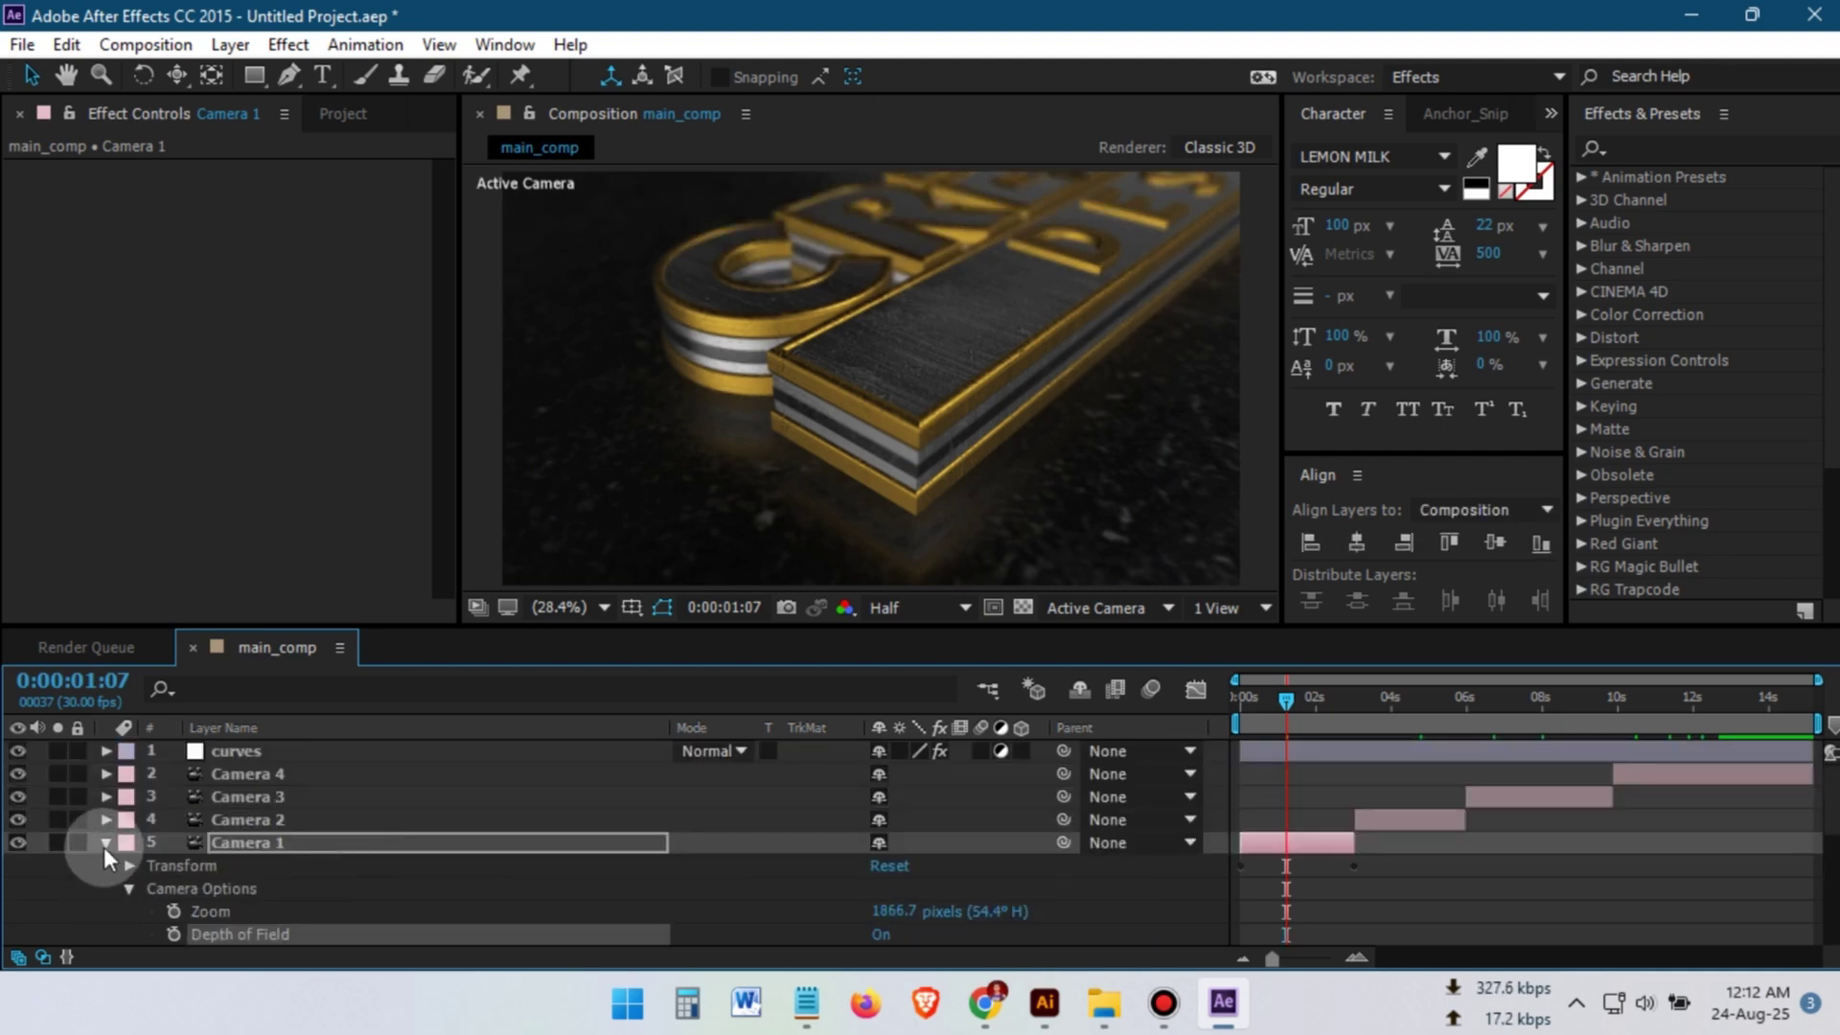
{"action": "left_click", "coordinate": [103, 847]}
{"action": "left_click", "coordinate": [278, 819]}
{"action": "left_click", "coordinate": [1400, 716]}
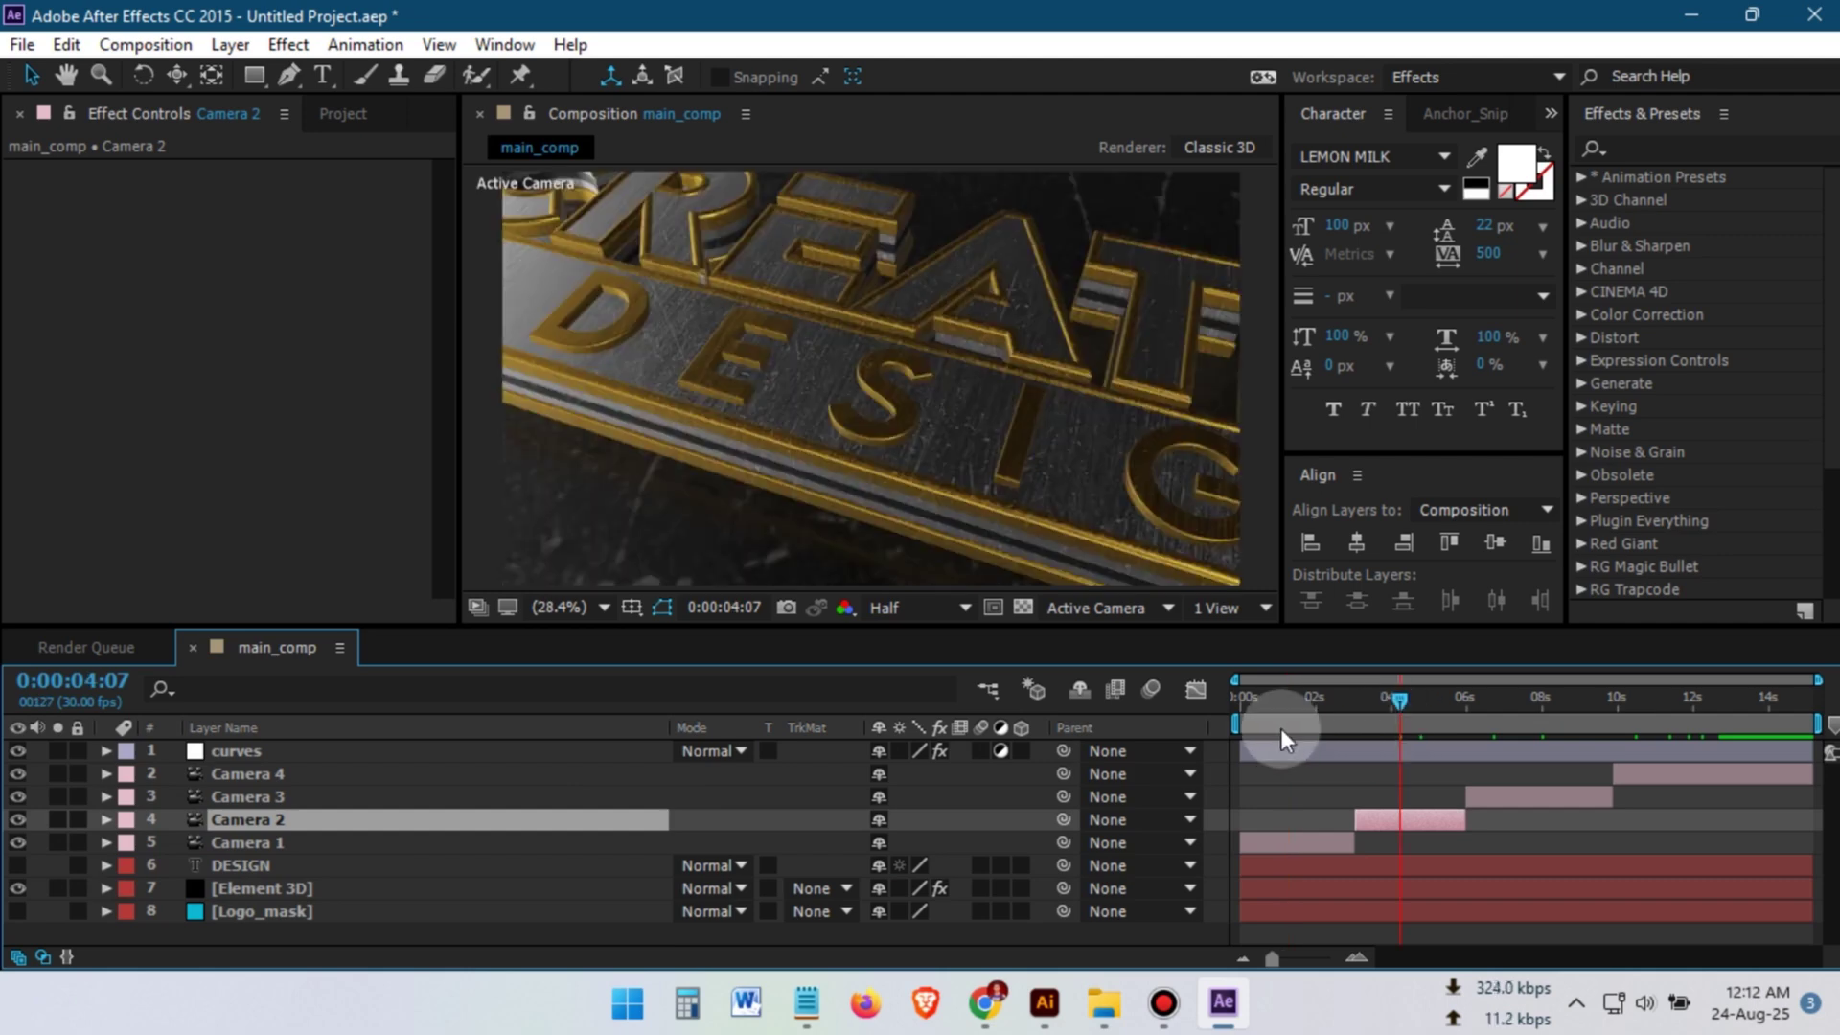
{"action": "left_click", "coordinate": [106, 819]}
{"action": "left_click", "coordinate": [130, 777]}
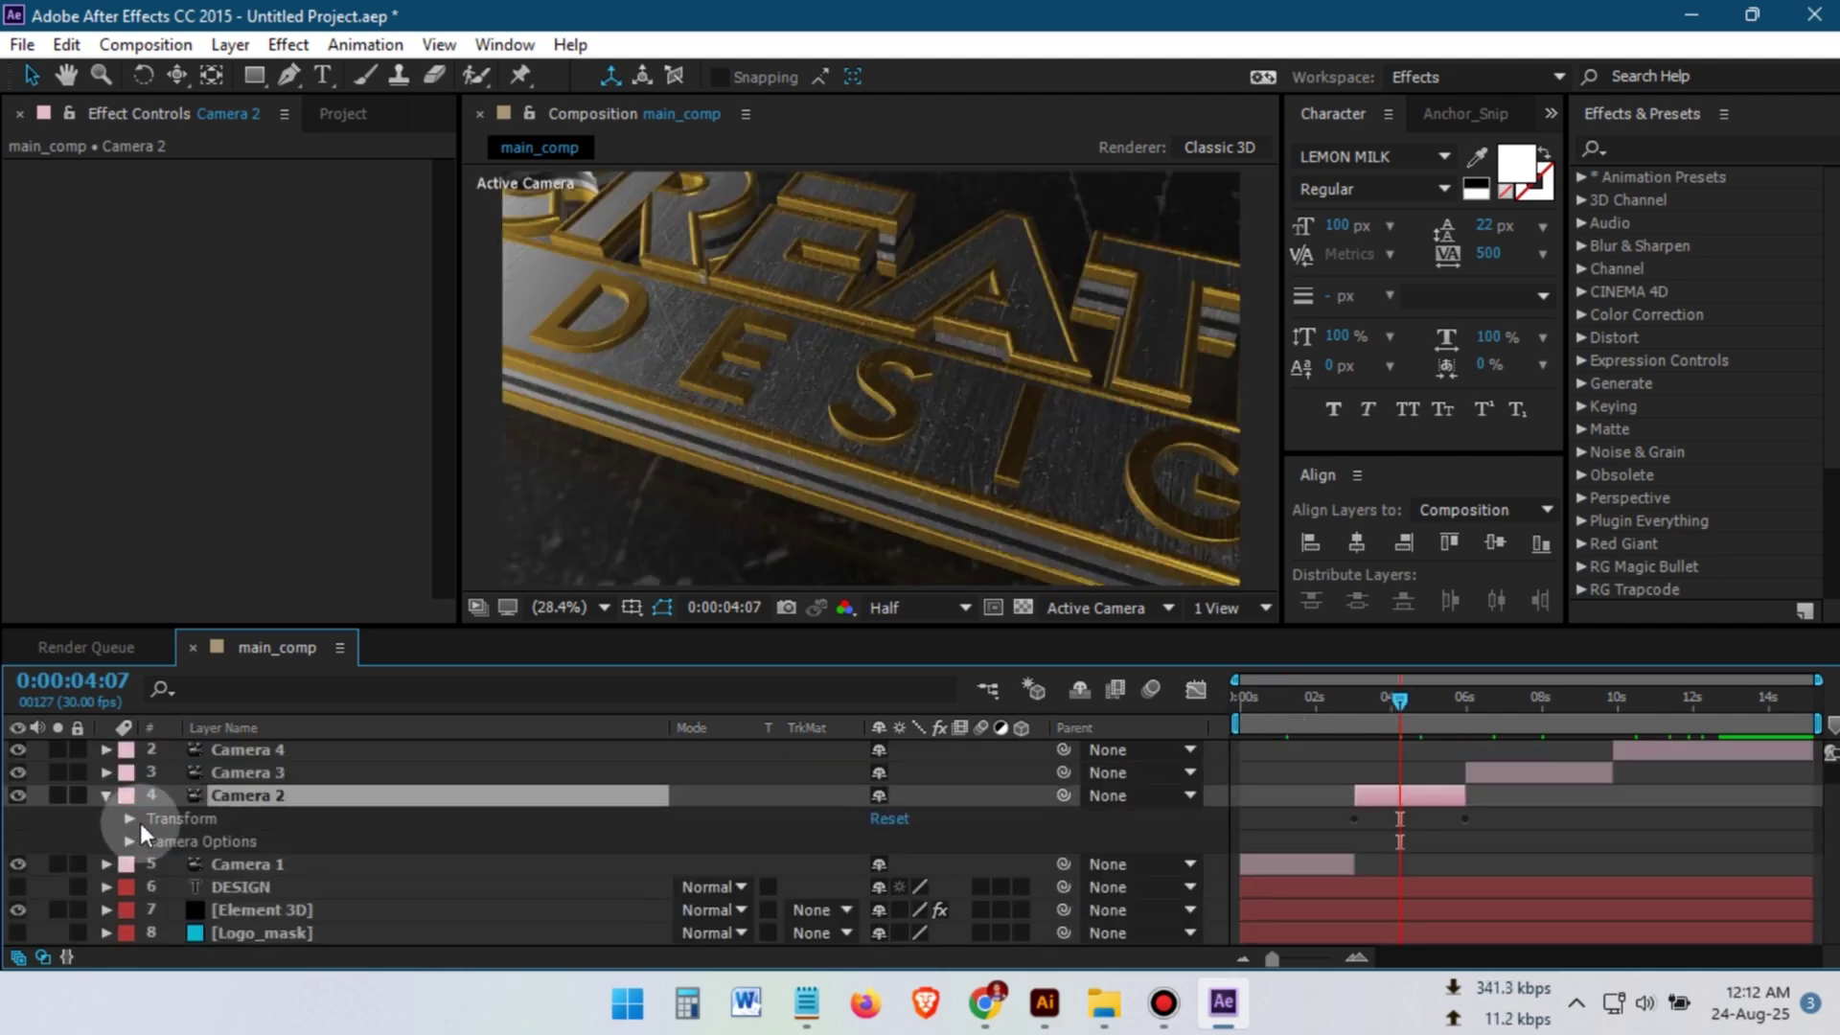
{"action": "left_click", "coordinate": [131, 840]}
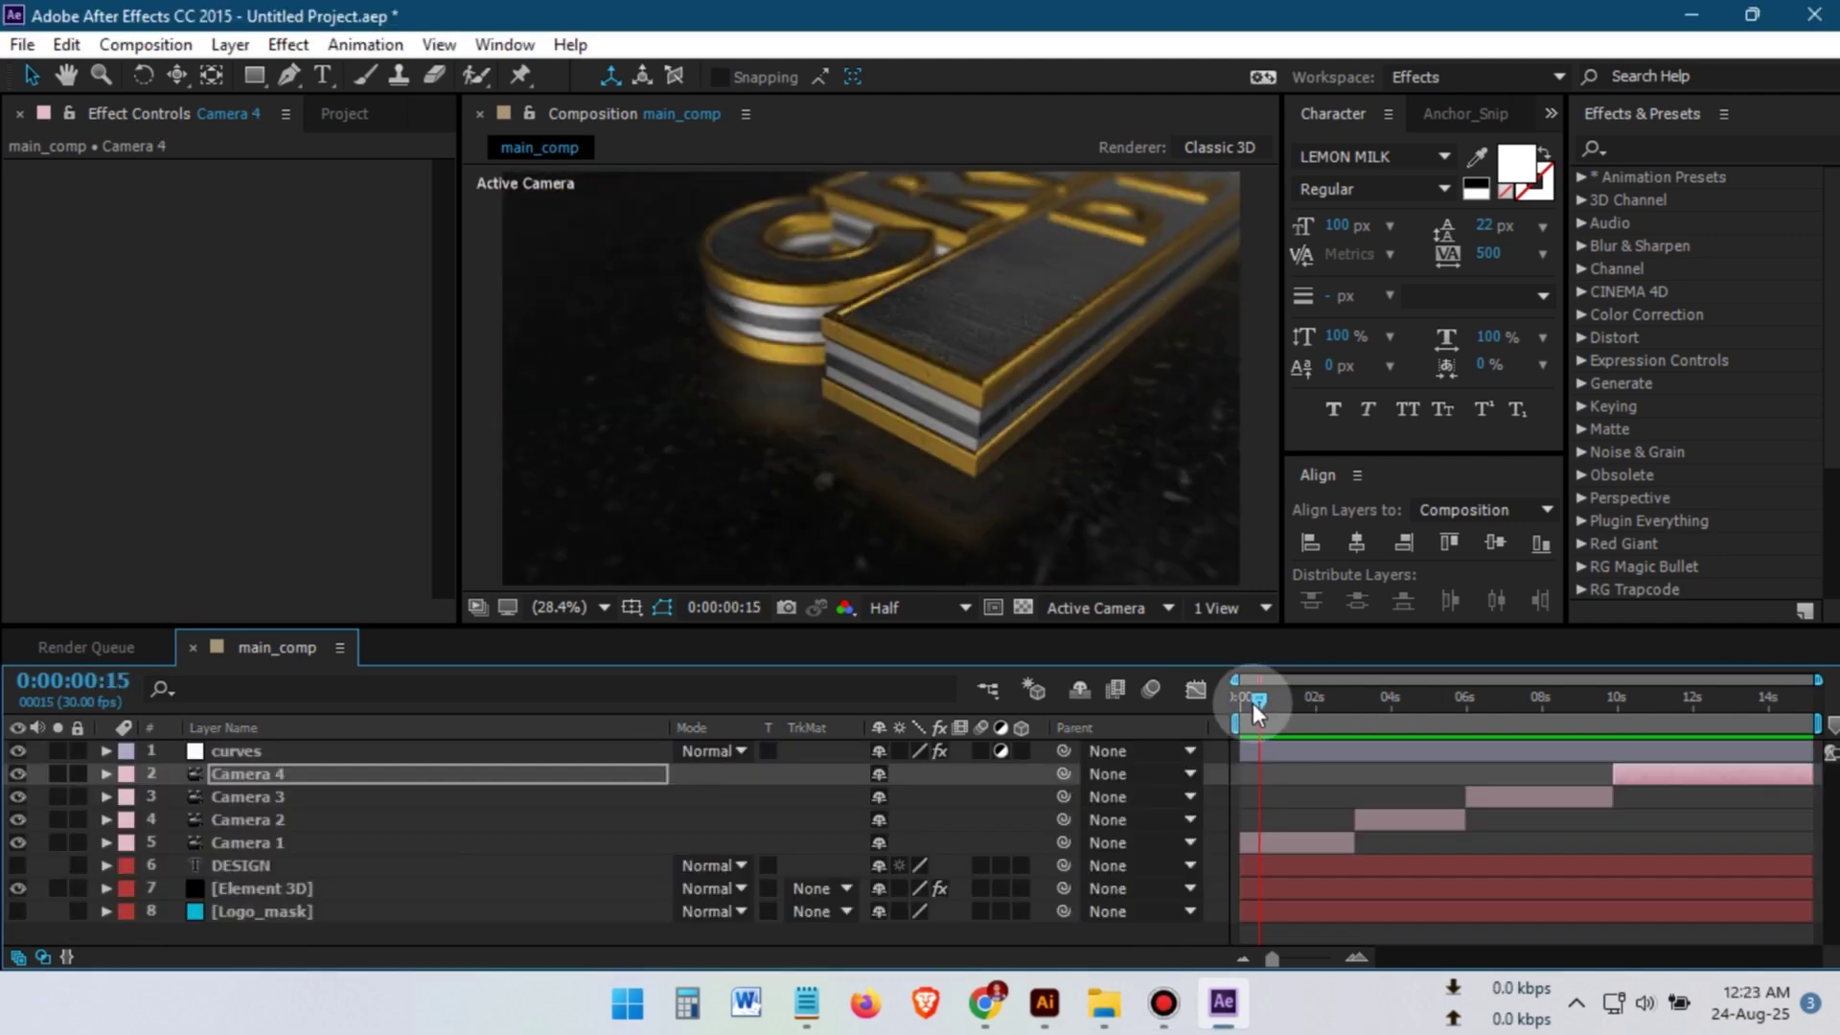
{"action": "key", "text": "space"}
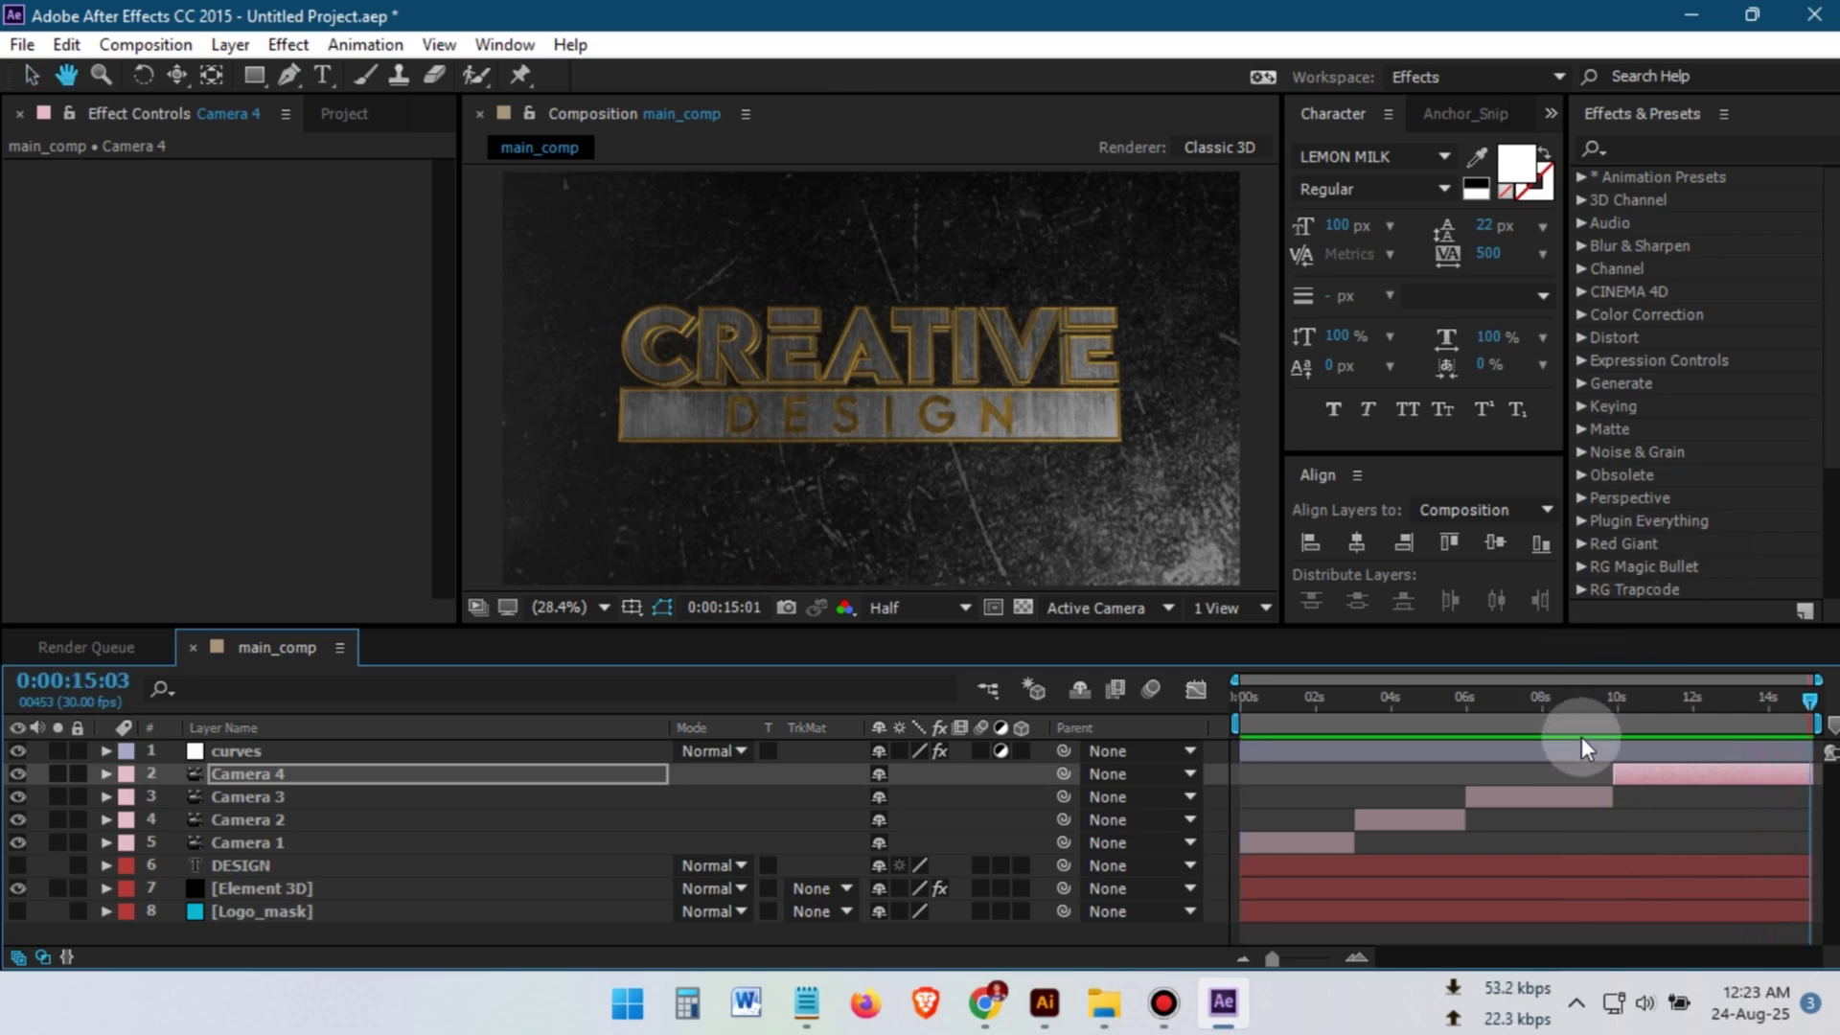
{"action": "left_click_drag", "start_coordinate": [1640, 712], "coordinate": [1298, 746]}
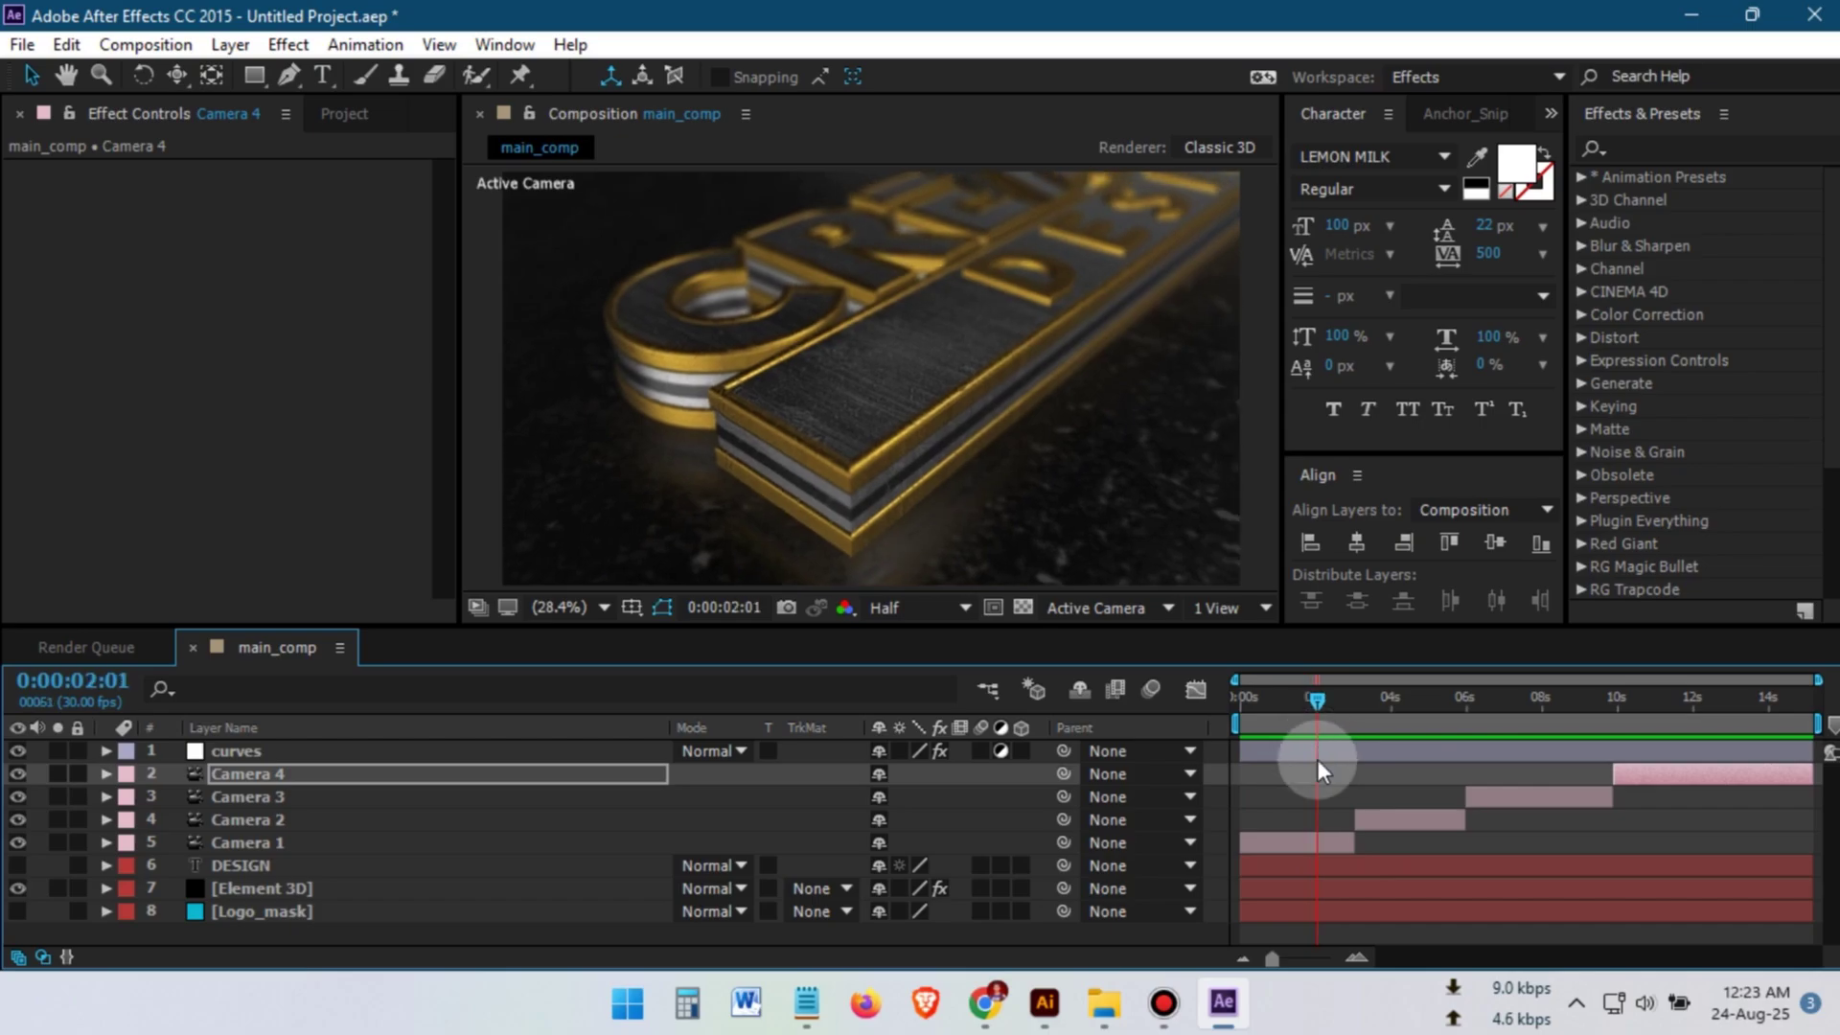